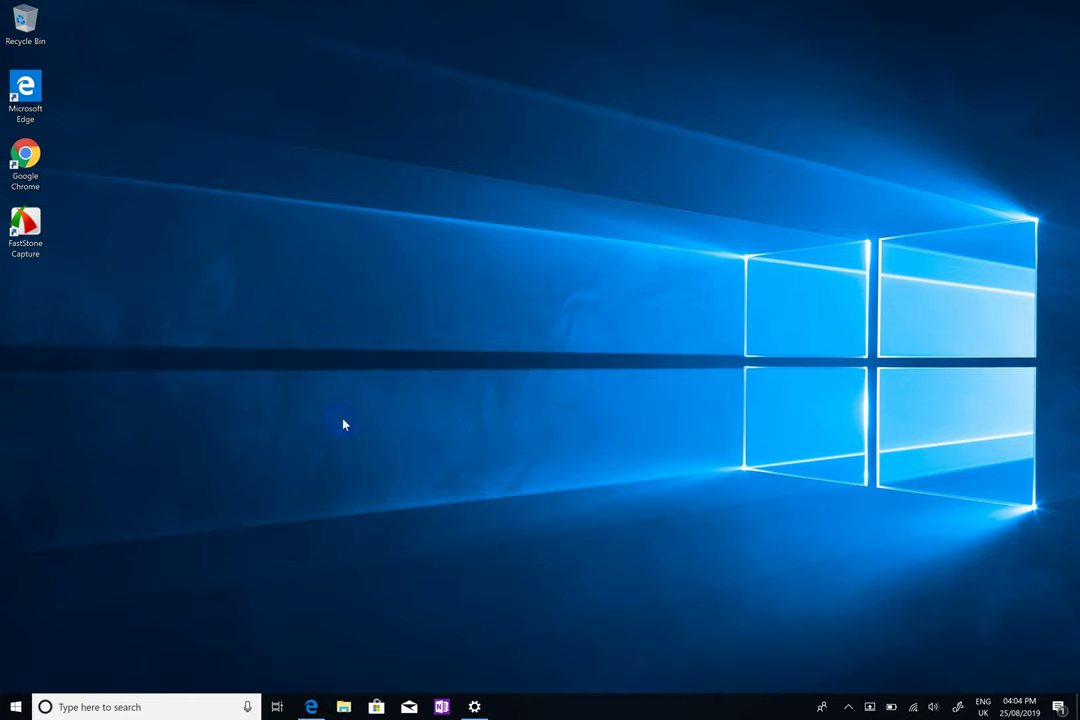
Check the Windows notifications and close the notification list.
left_click(195, 431)
left_click(1056, 707)
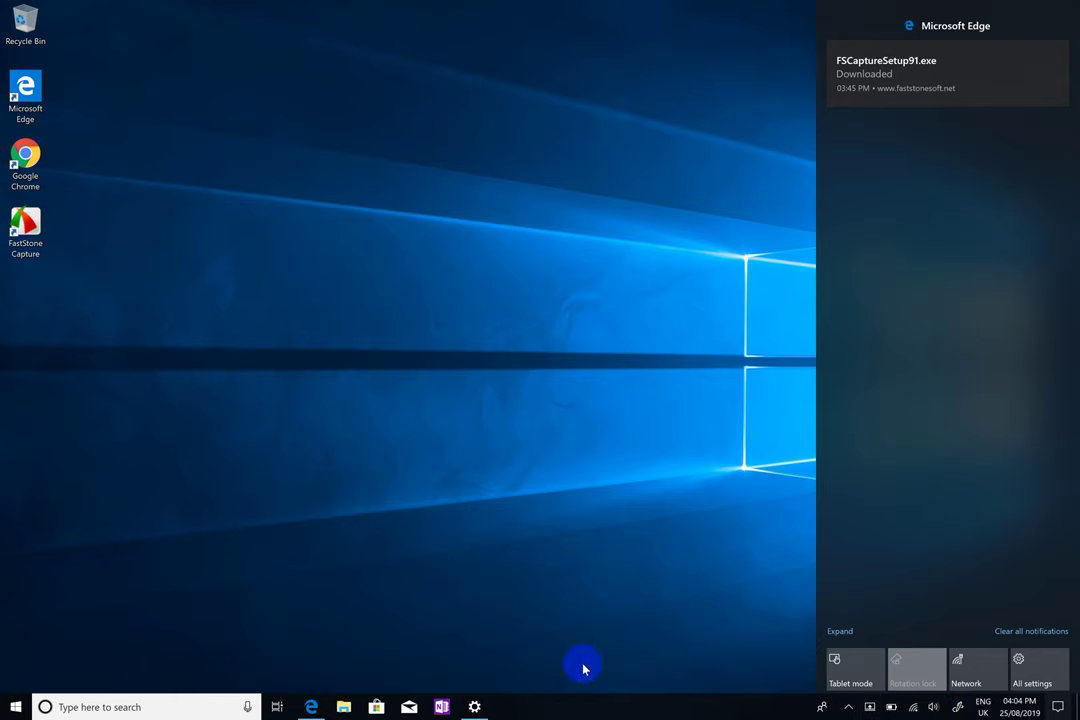
left_click(608, 533)
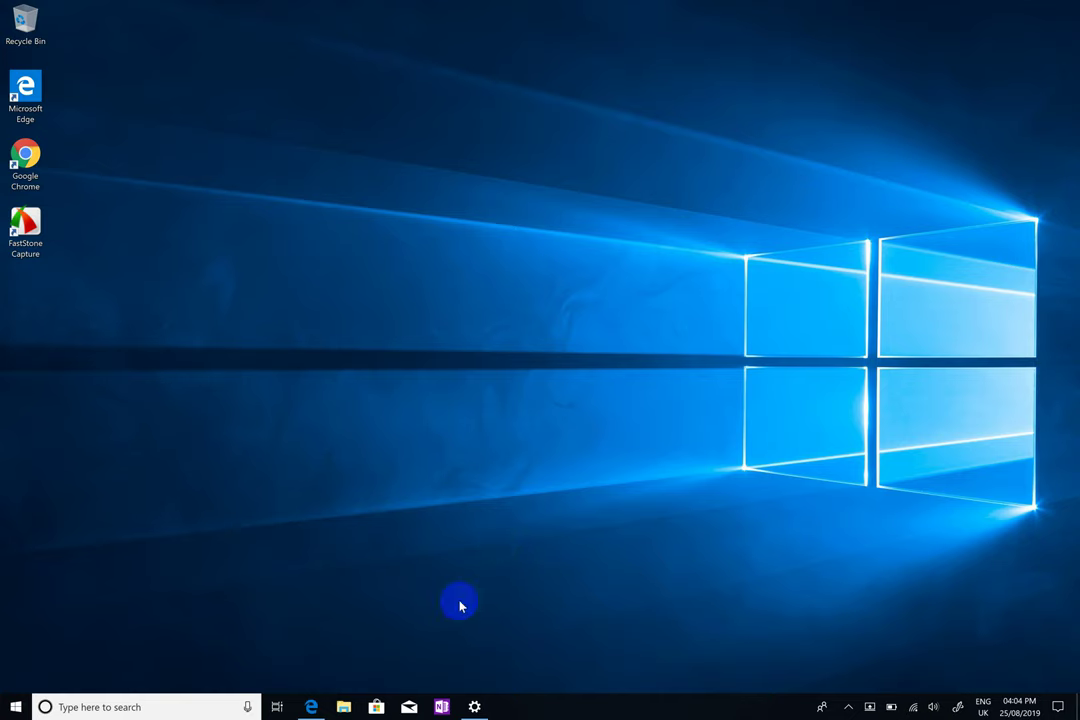
Search the computer for "vlc" and clear the search text.
left_click(73, 710)
left_click(128, 707)
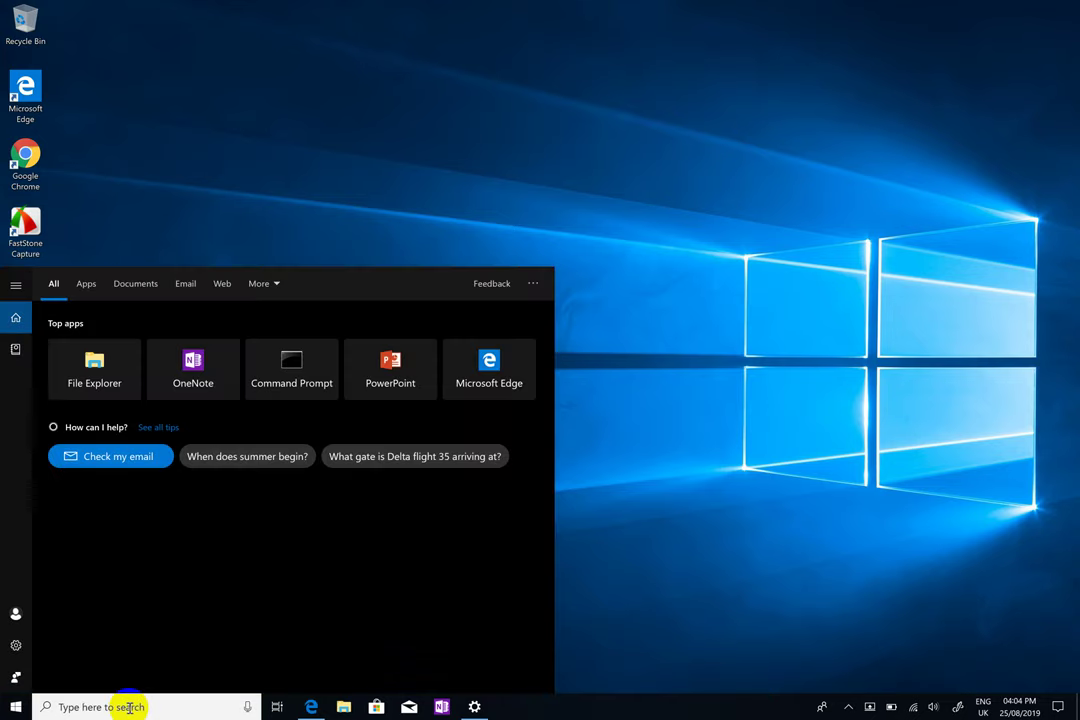
type("v")
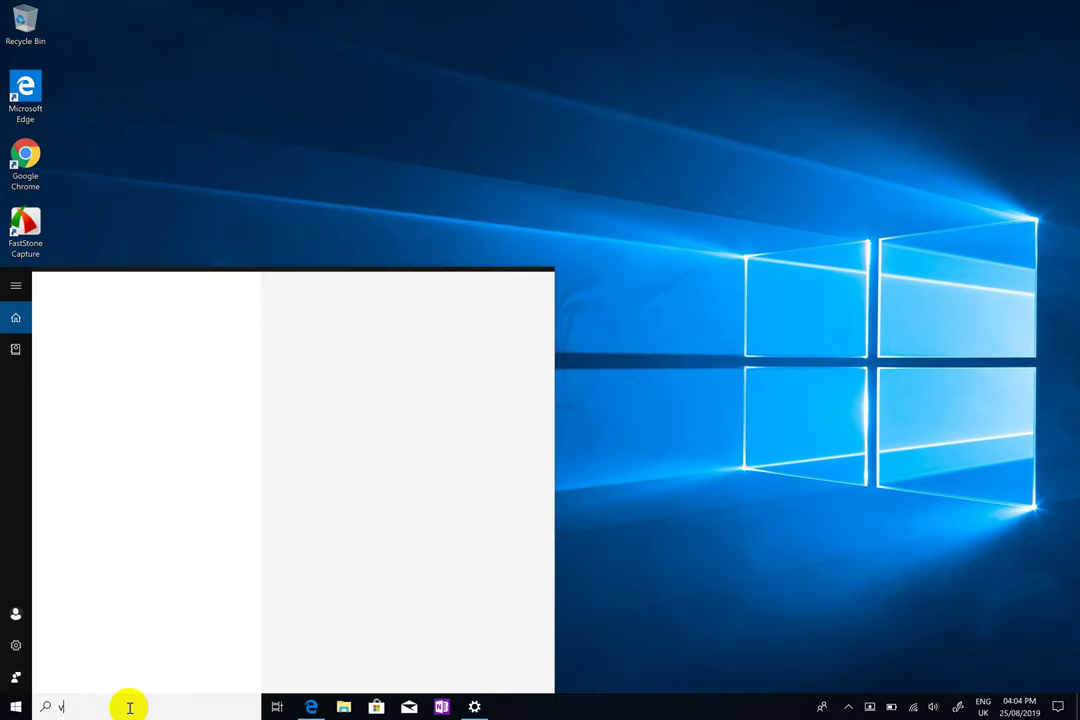
type("lc")
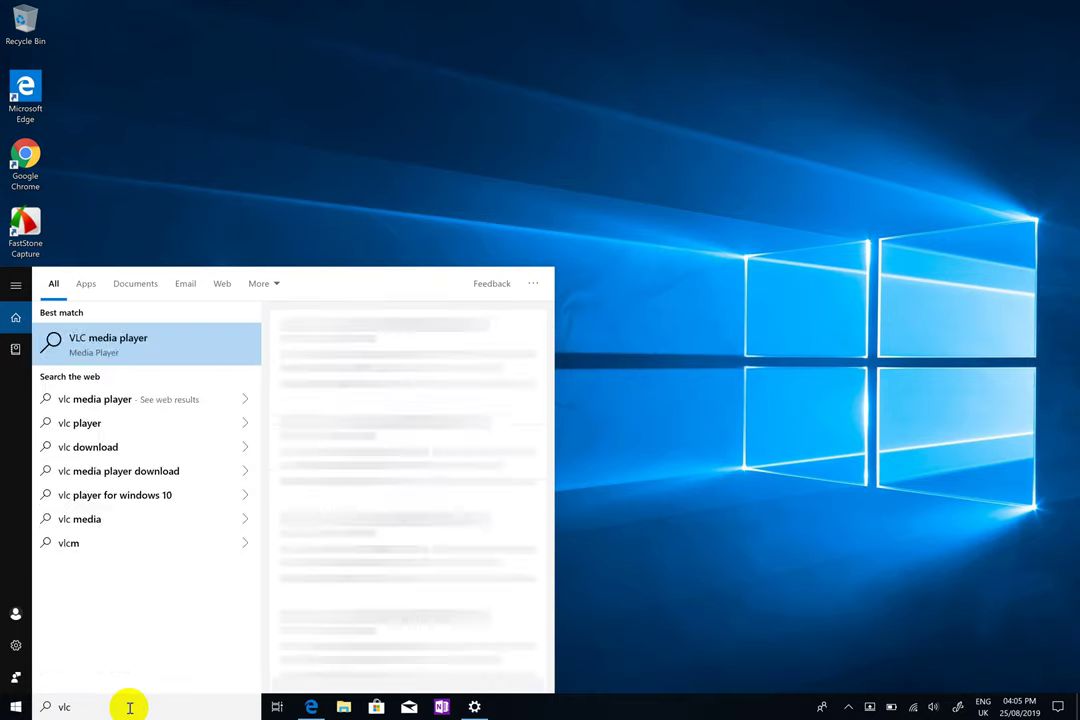
key("BackSpace")
key("BackSpace")
key("BackSpace")
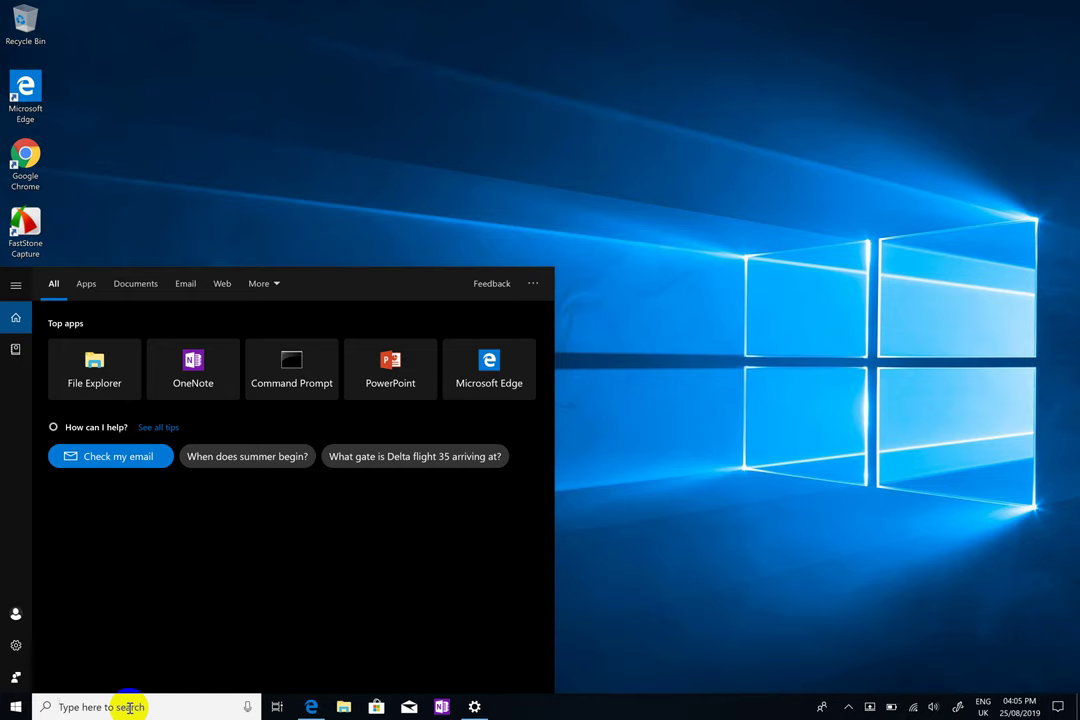
Find Windows Media Player by searching for "windows me" and open it.
type("windows")
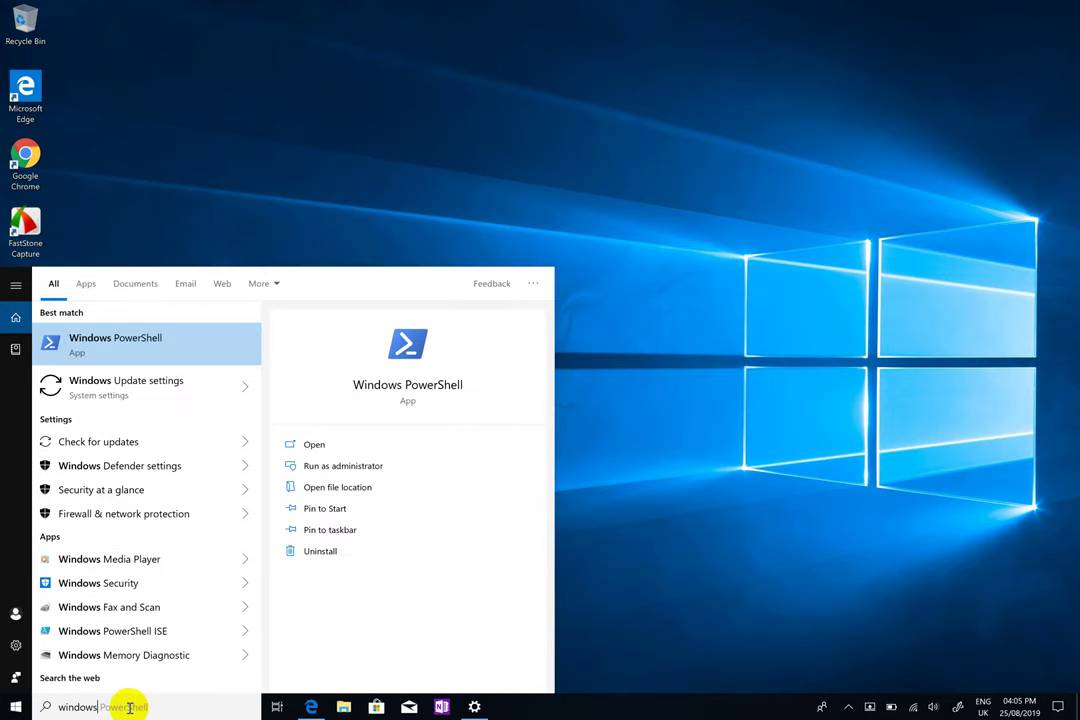
type(" me")
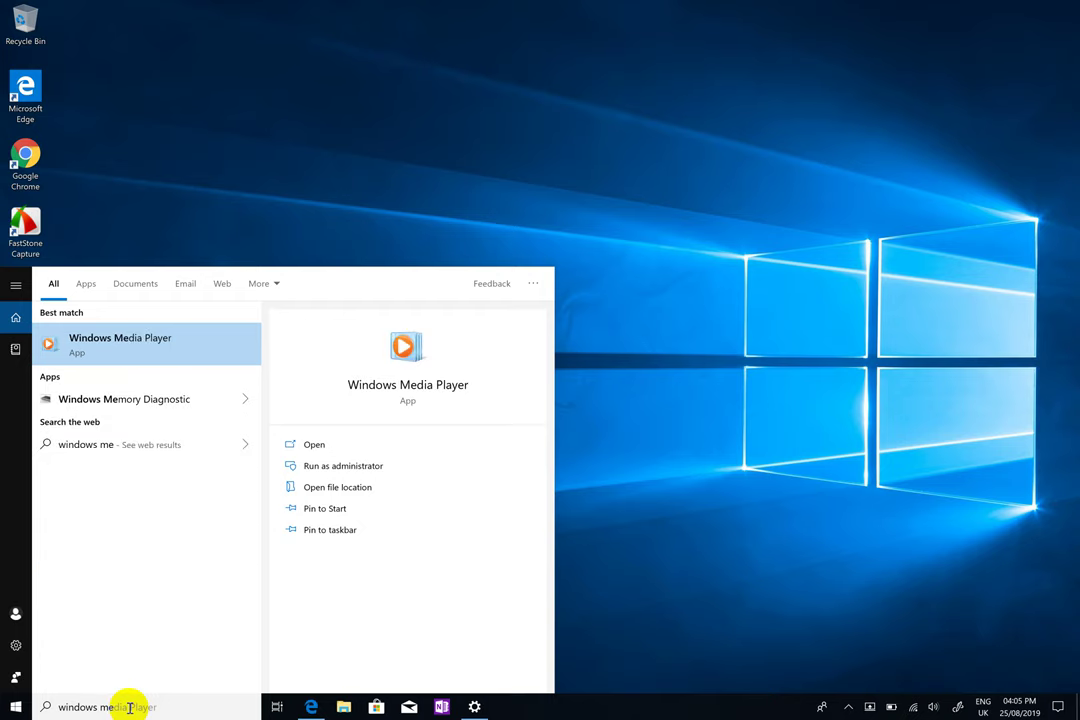
left_click(129, 707)
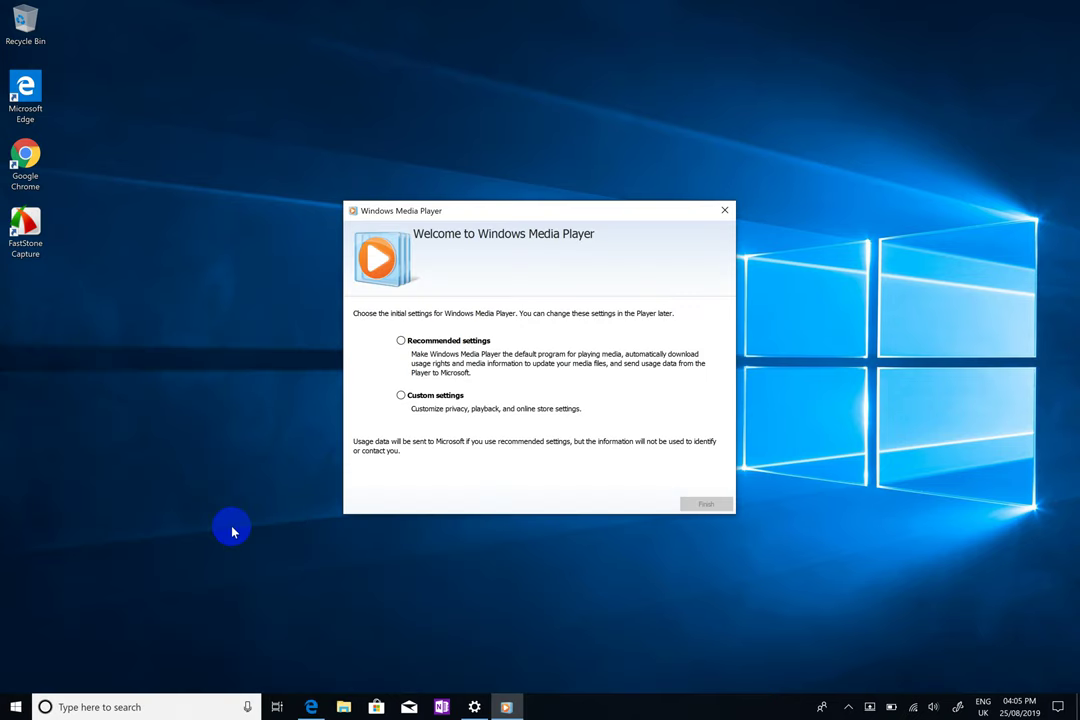
Look at the custom privacy options in the Windows Media Player setup, go back, and finish with Recommended settings.
left_click(432, 342)
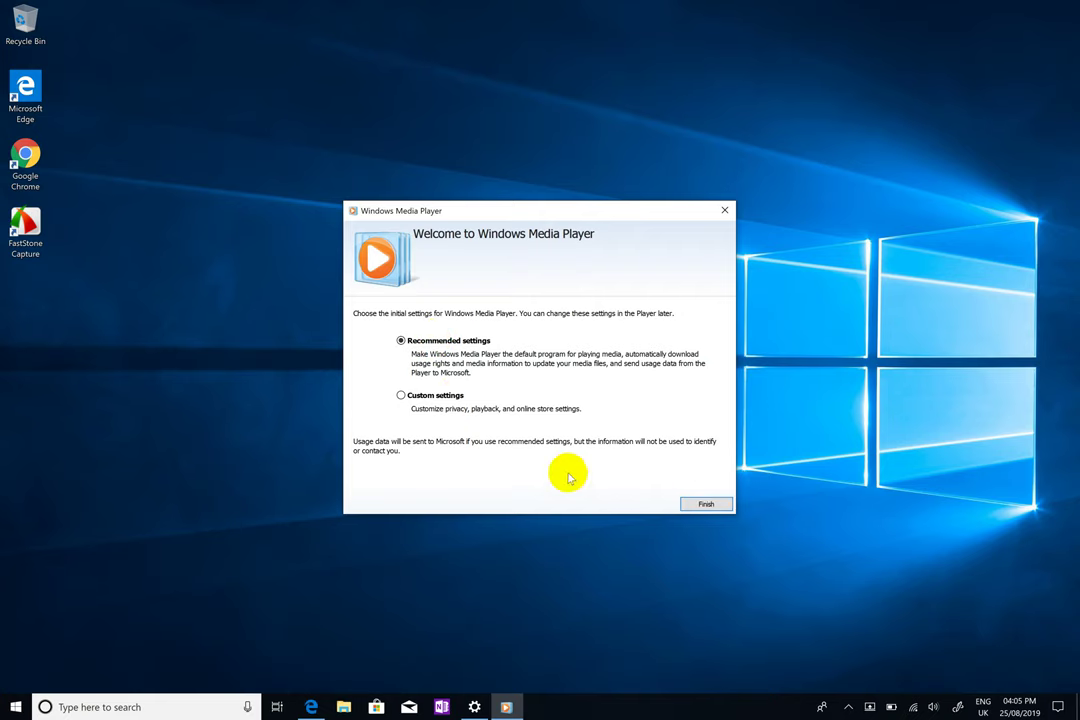
left_click(460, 396)
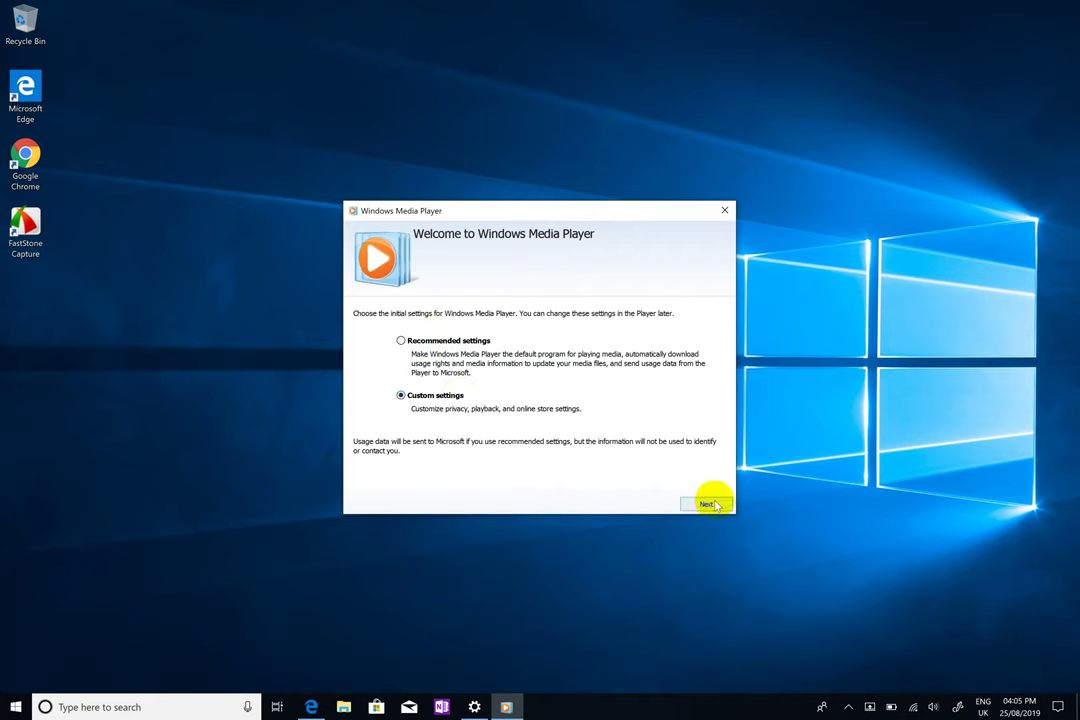
left_click(708, 502)
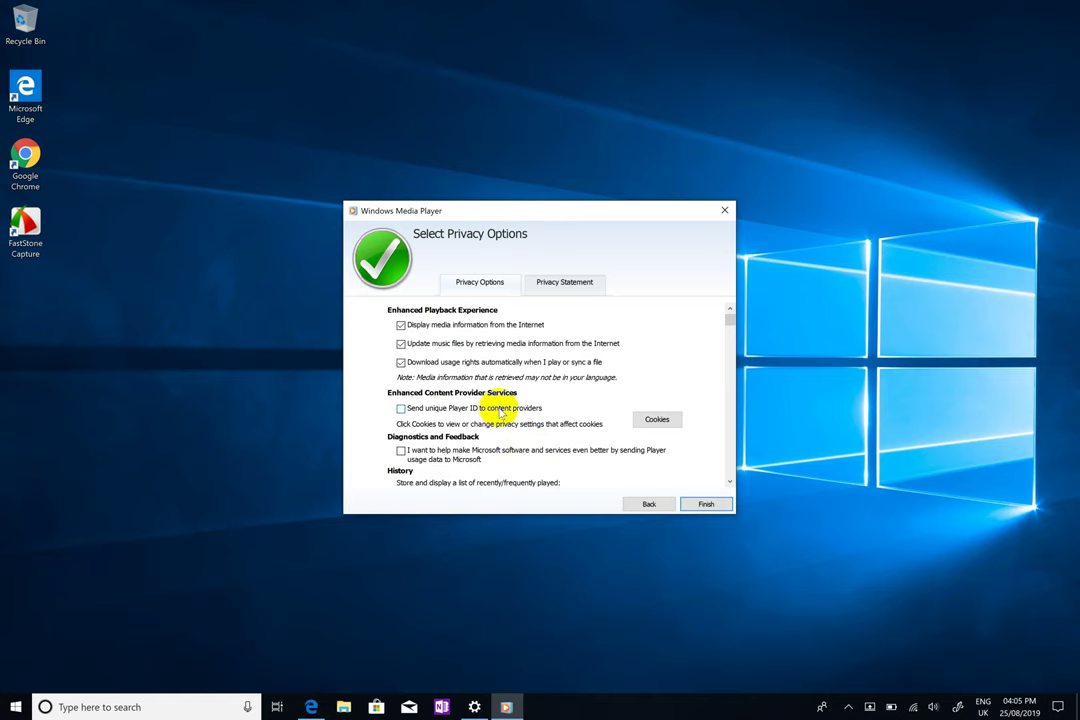
left_click(645, 505)
left_click(408, 340)
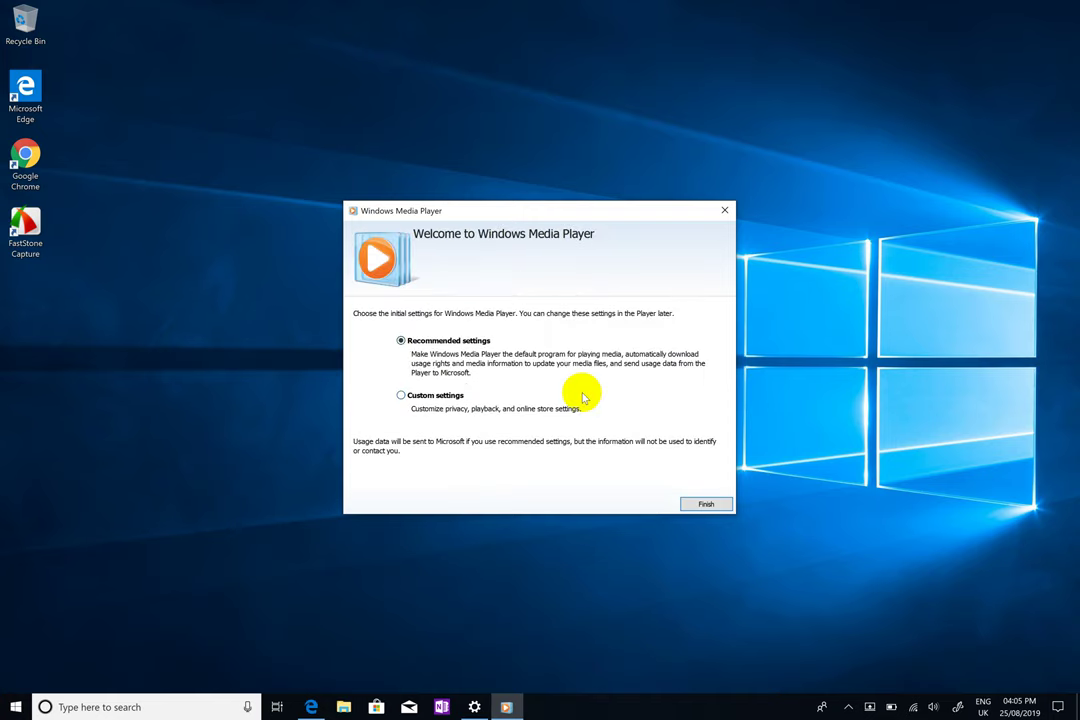
left_click(704, 503)
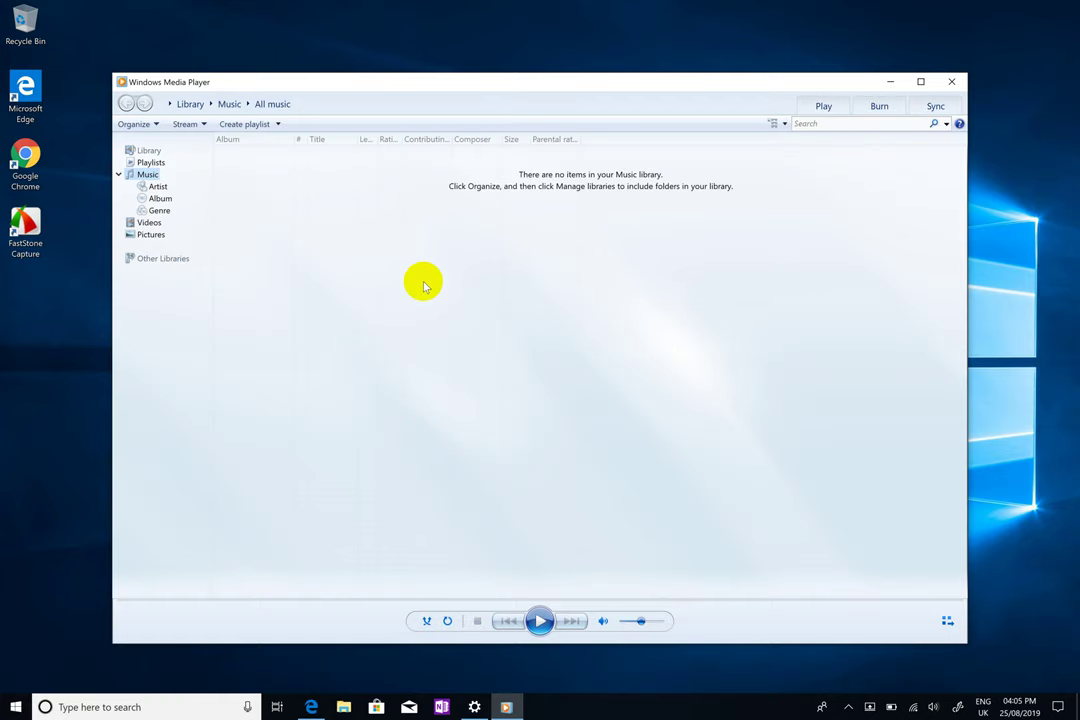
View the Videos and Pictures libraries in Windows Media Player and close the player.
left_click(148, 222)
left_click(150, 234)
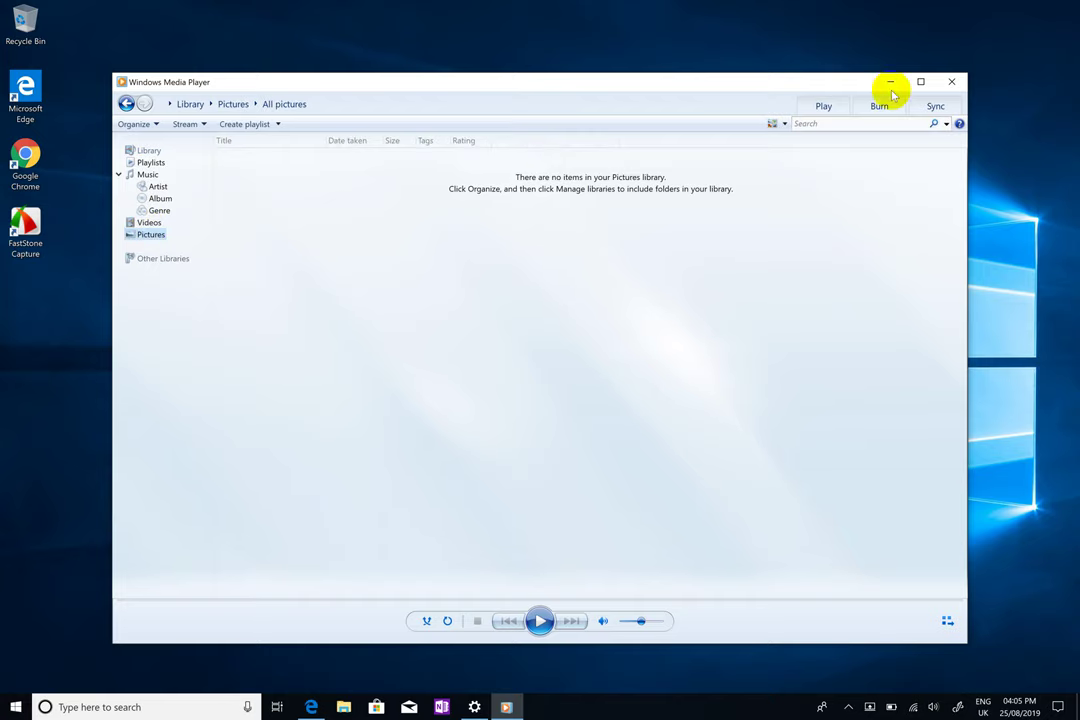
left_click(949, 84)
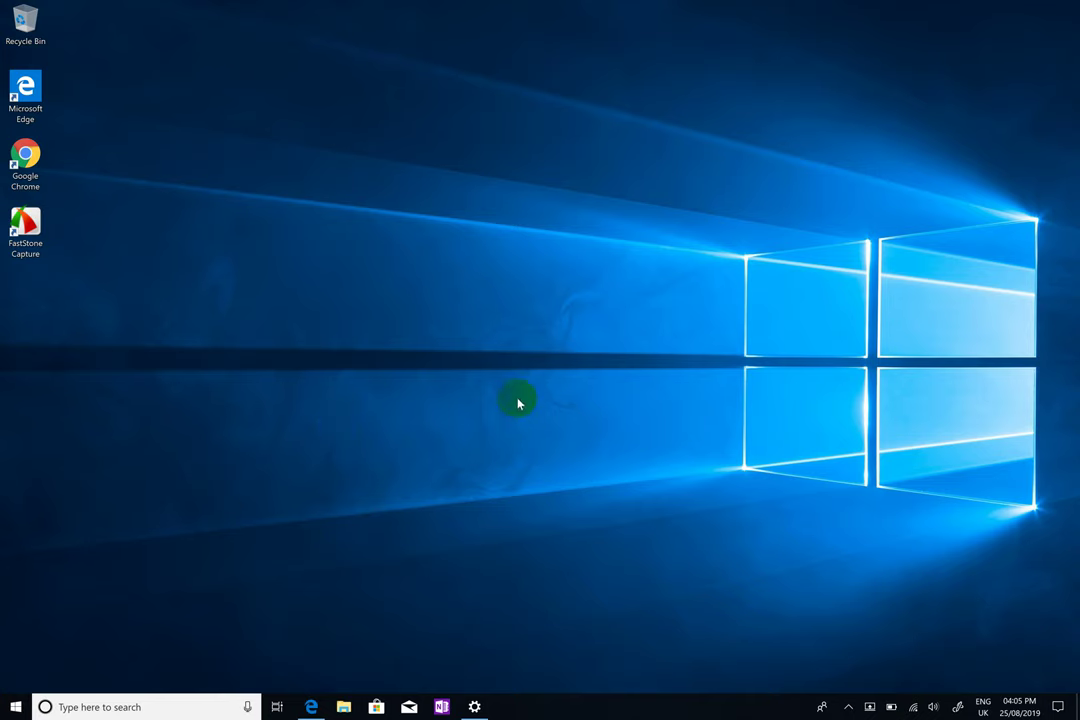
Switch to Microsoft Edge, close the FastStone and YouTube tabs, and close the browser.
left_click(311, 705)
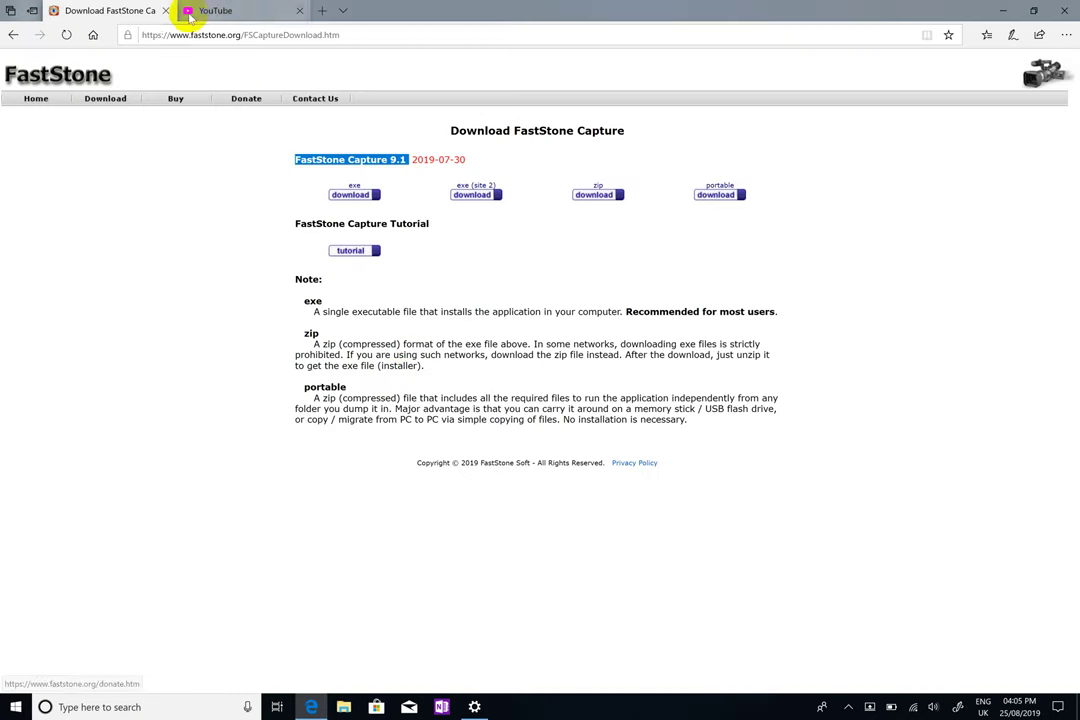
left_click(166, 10)
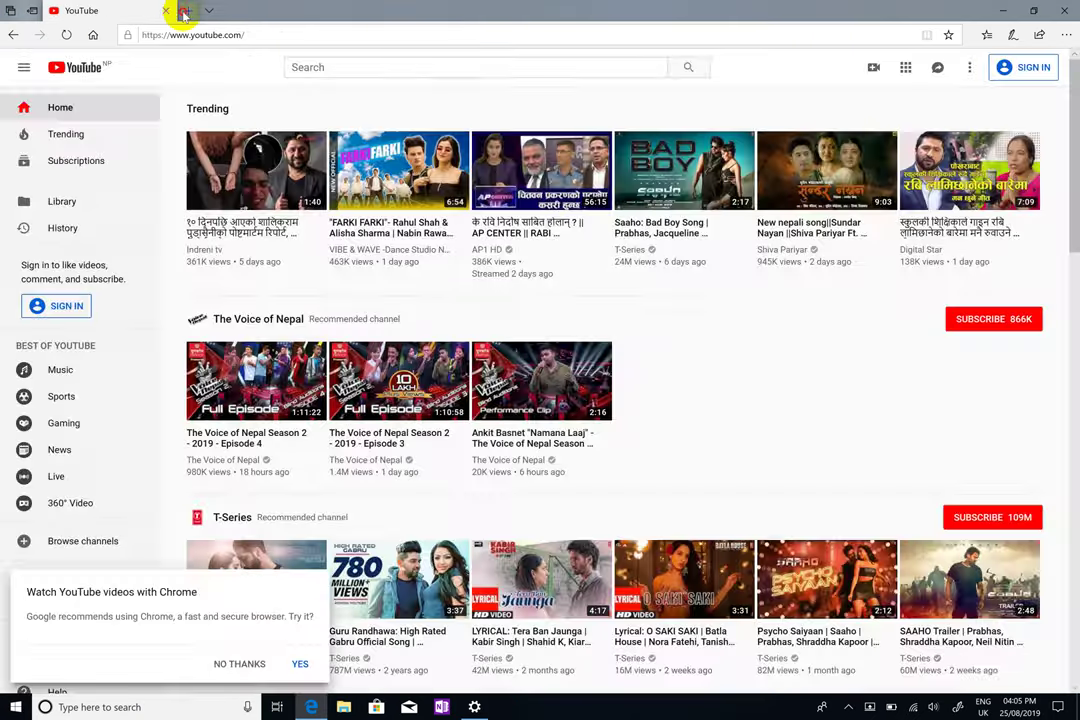
key("ctrl+t")
left_click(166, 10)
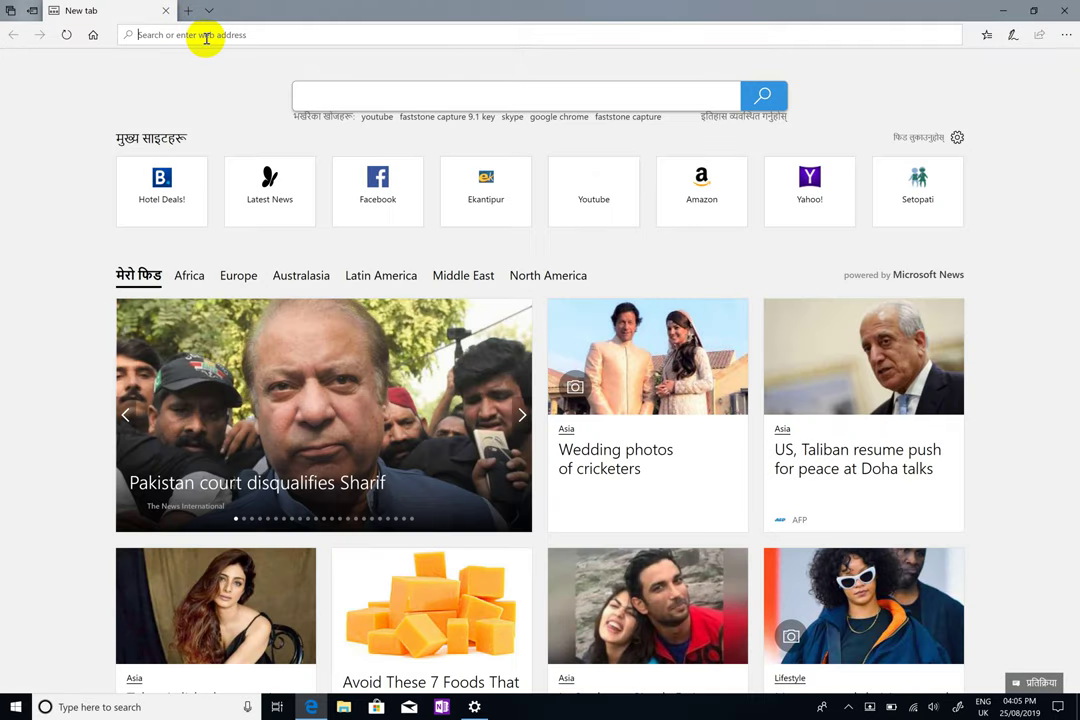
left_click(1064, 10)
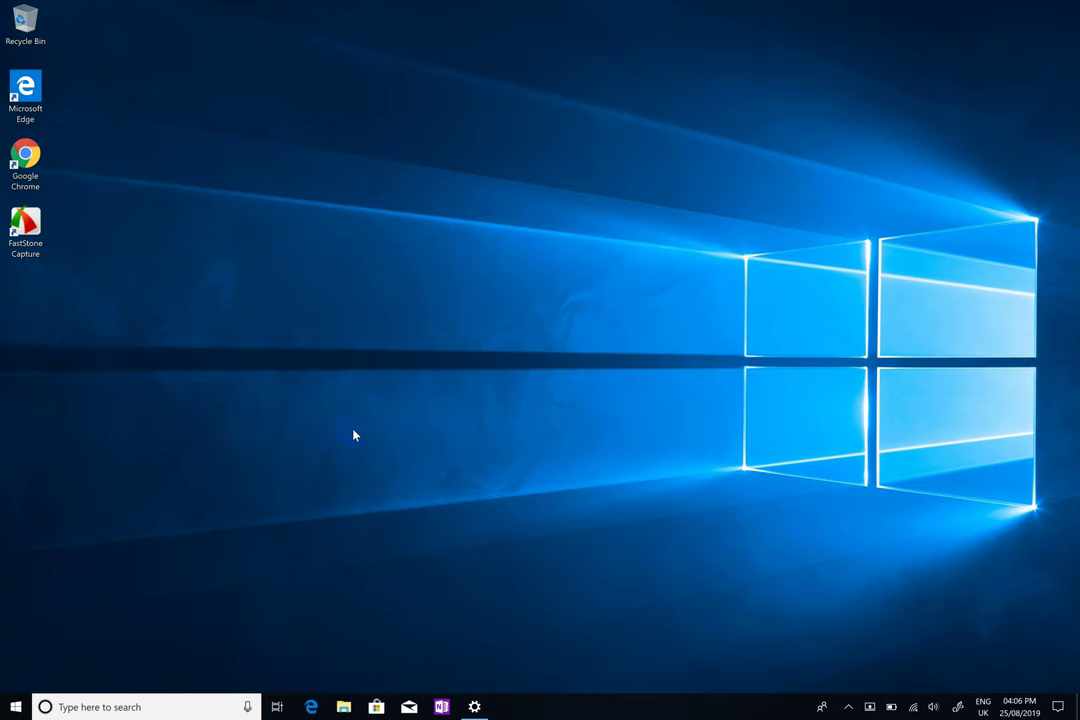
Open Microsoft Edge, dismiss the start page welcome message, and search the web for "google chrome".
left_click(312, 707)
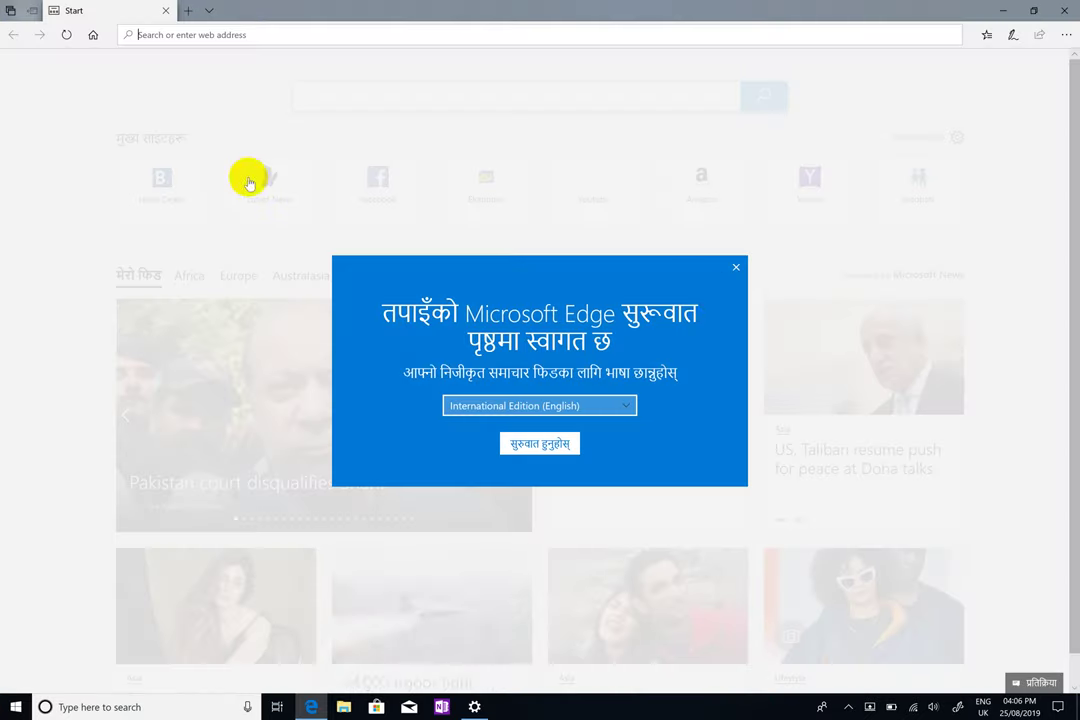
left_click(736, 270)
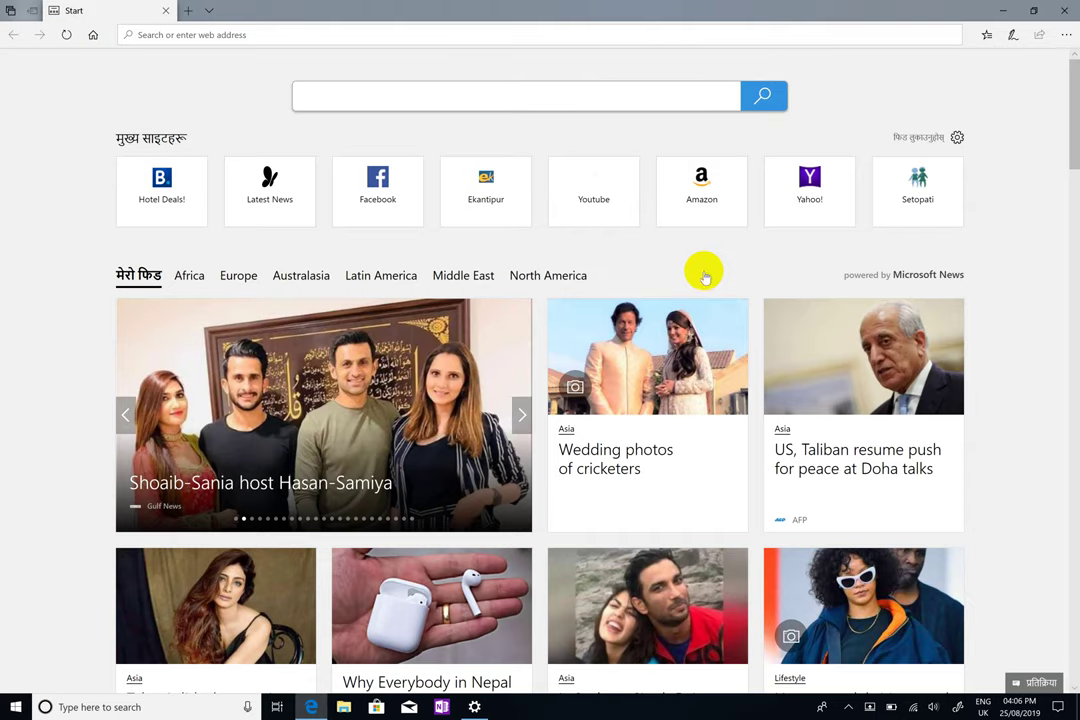
left_click(365, 38)
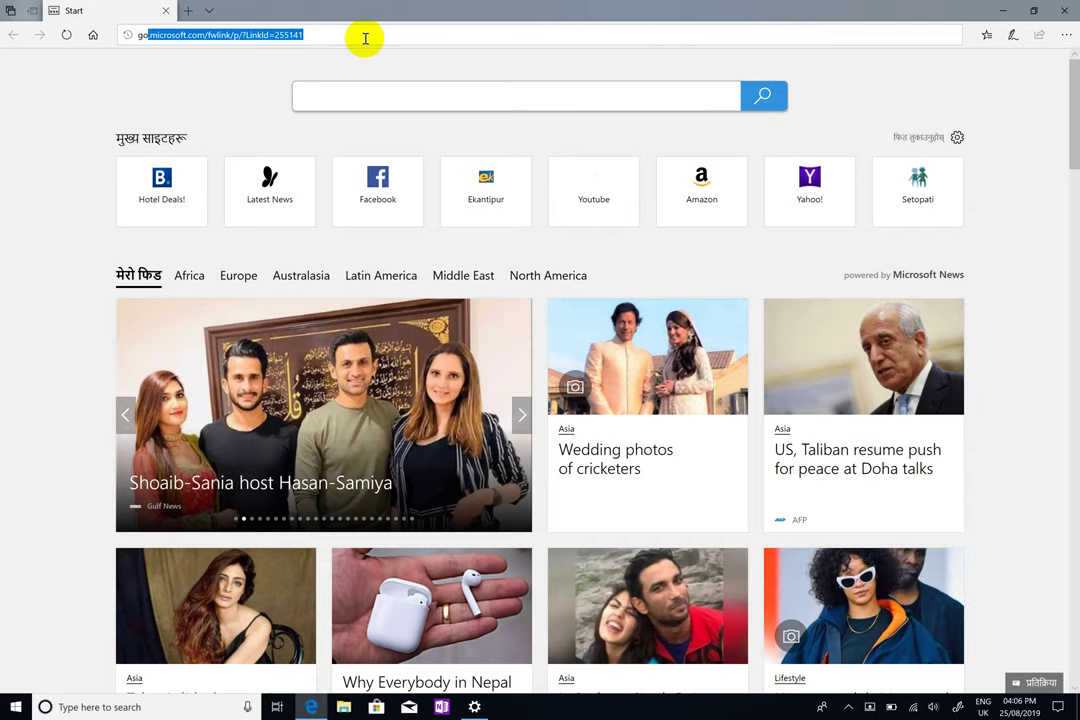
type("google chro")
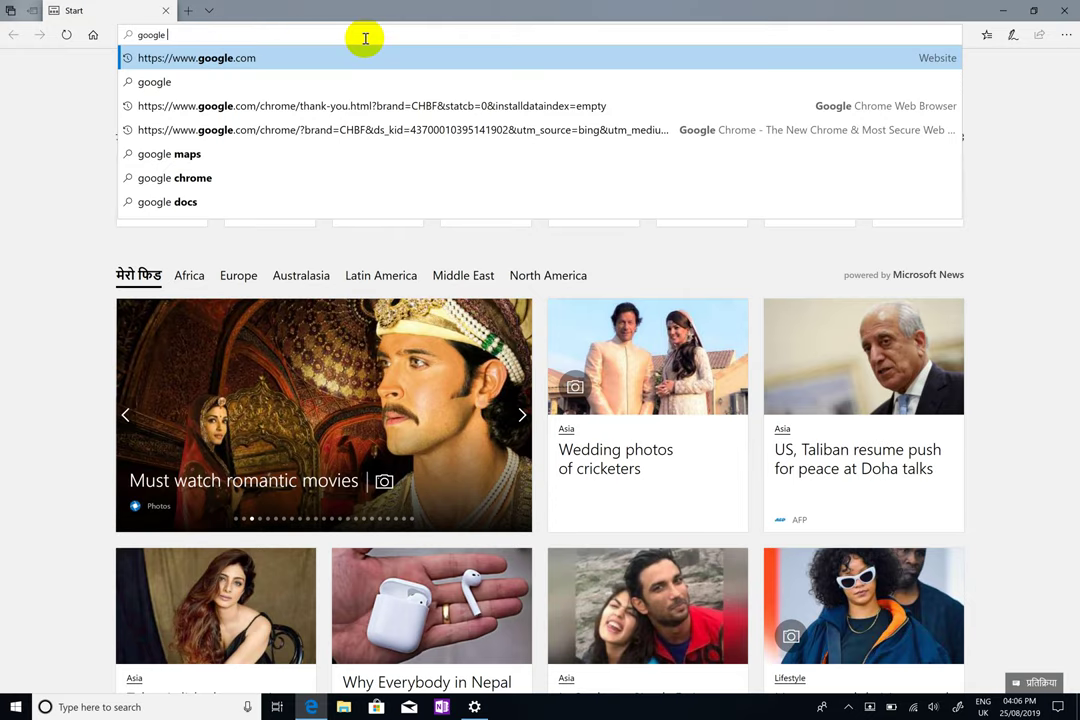
type("me")
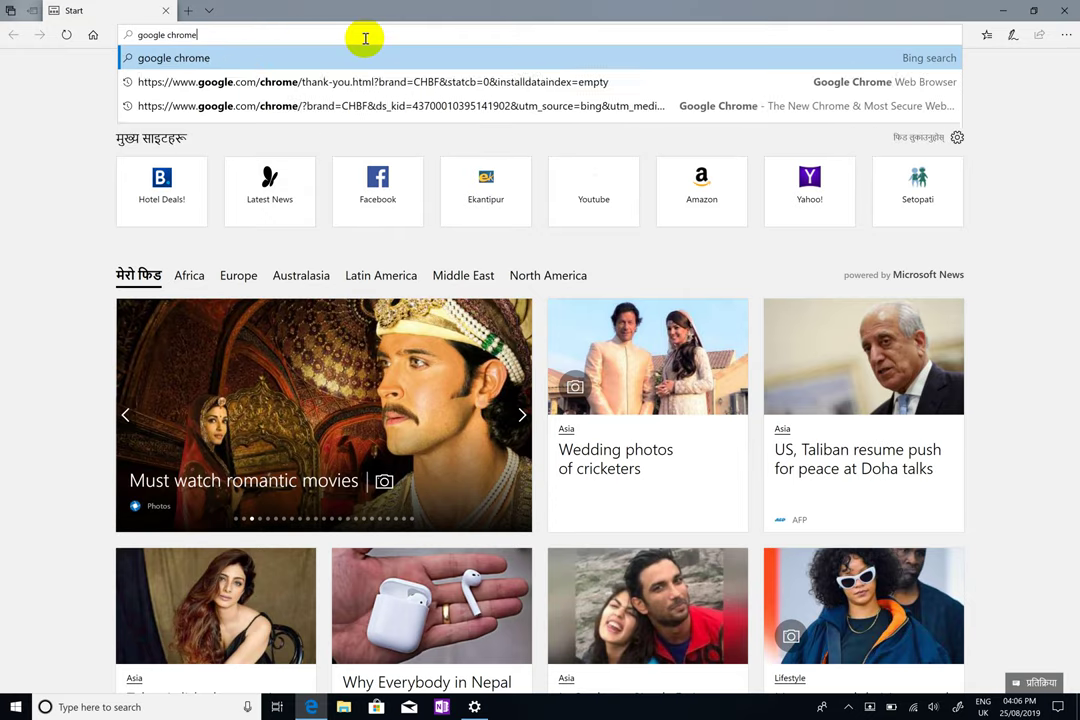
key("Return")
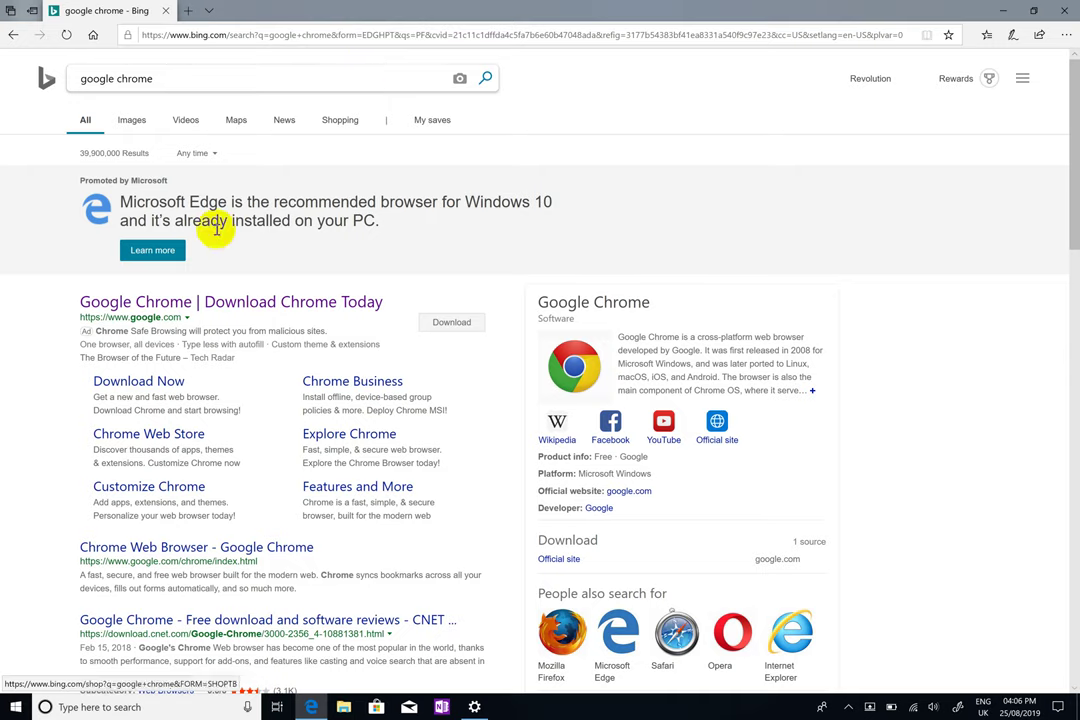
Request the Chrome for Windows installer from Google's download page, accepting the terms, and close Edge despite the pending ChromeSetup.exe download.
left_click(227, 300)
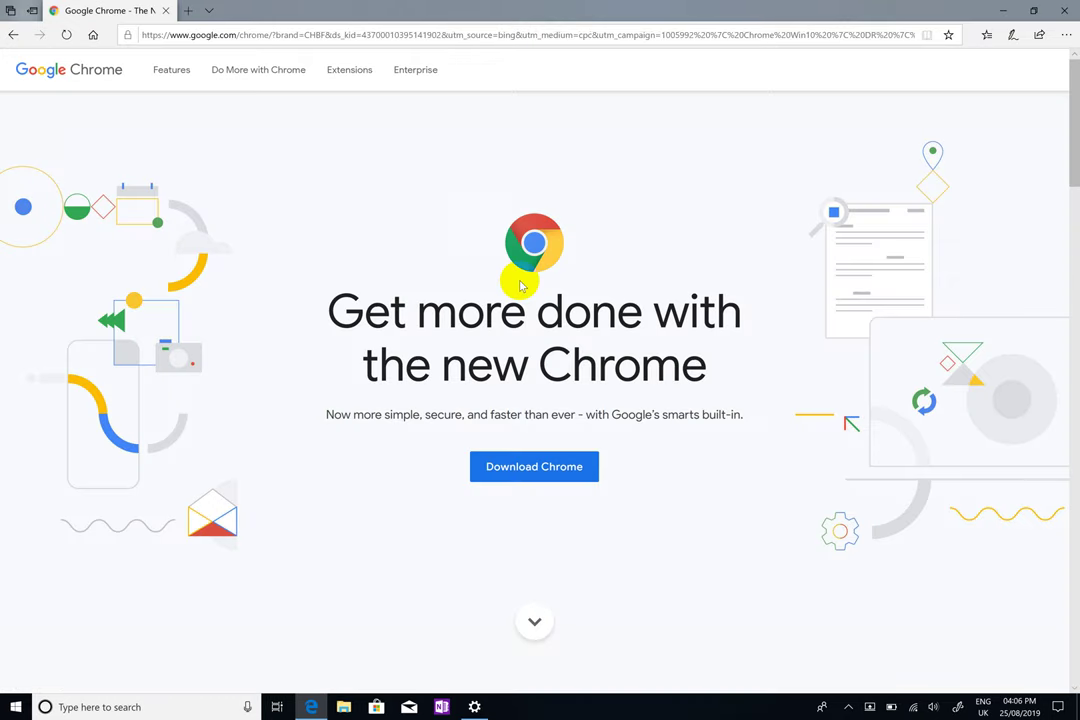
left_click(508, 467)
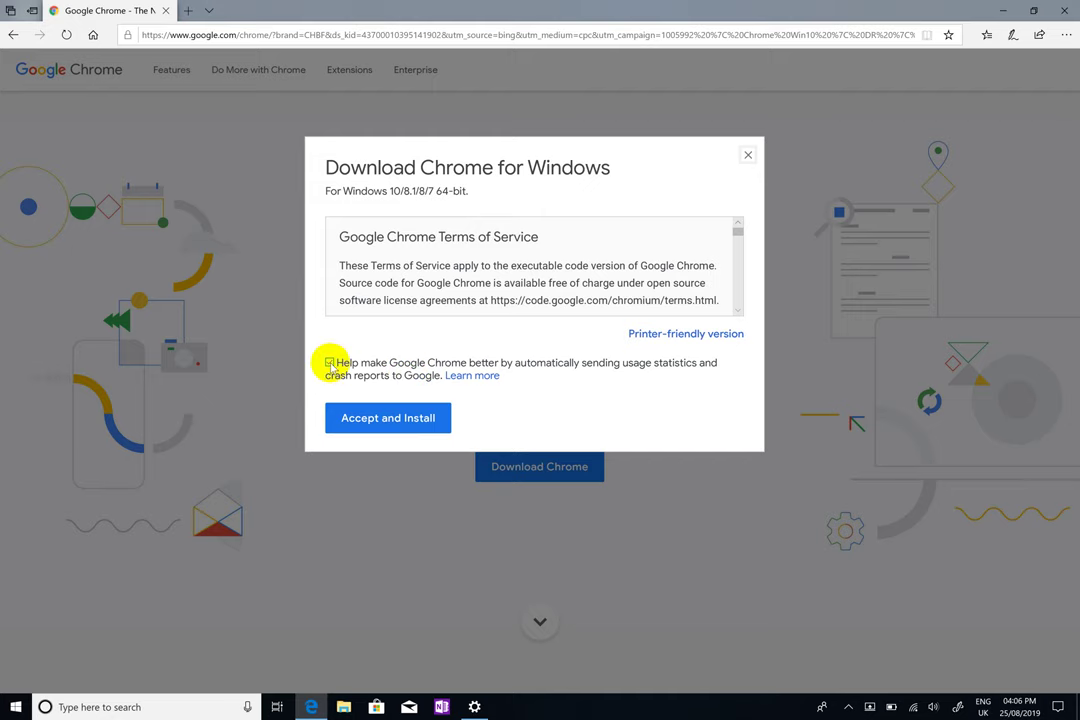
left_click(364, 417)
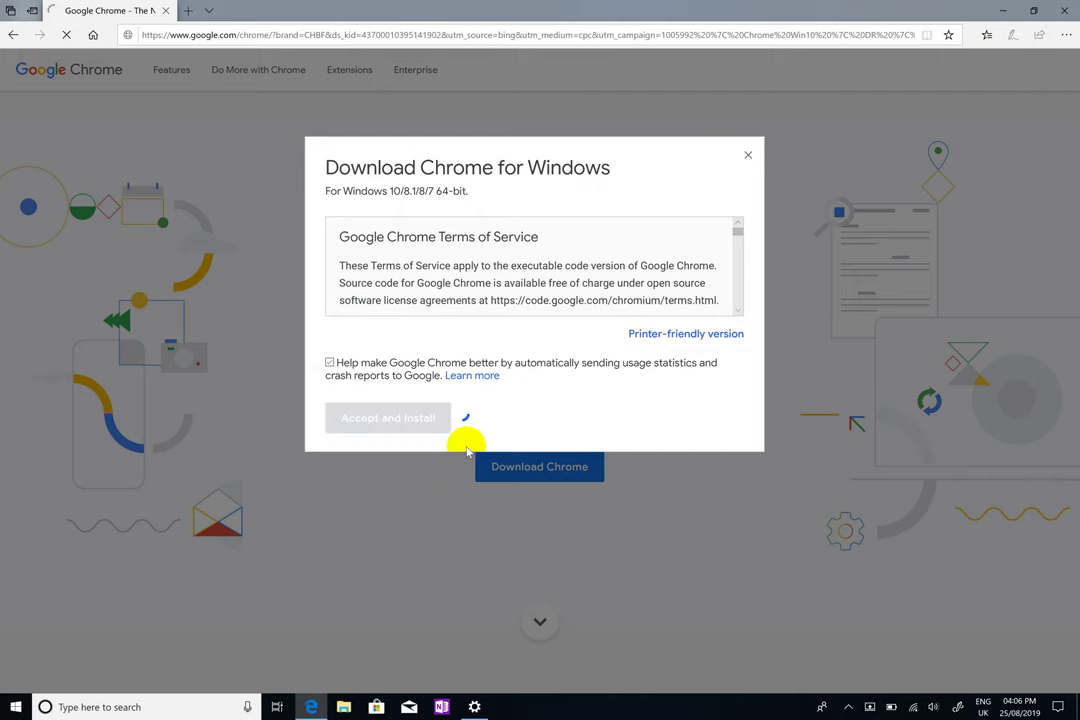
left_click(585, 676)
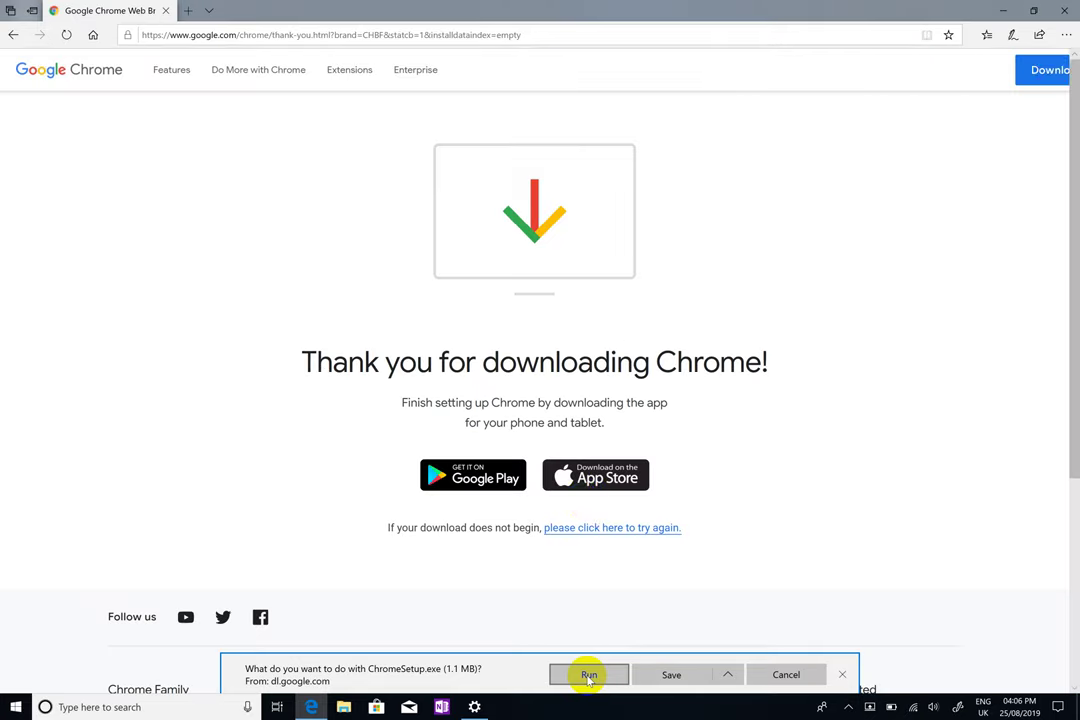
left_click(1063, 10)
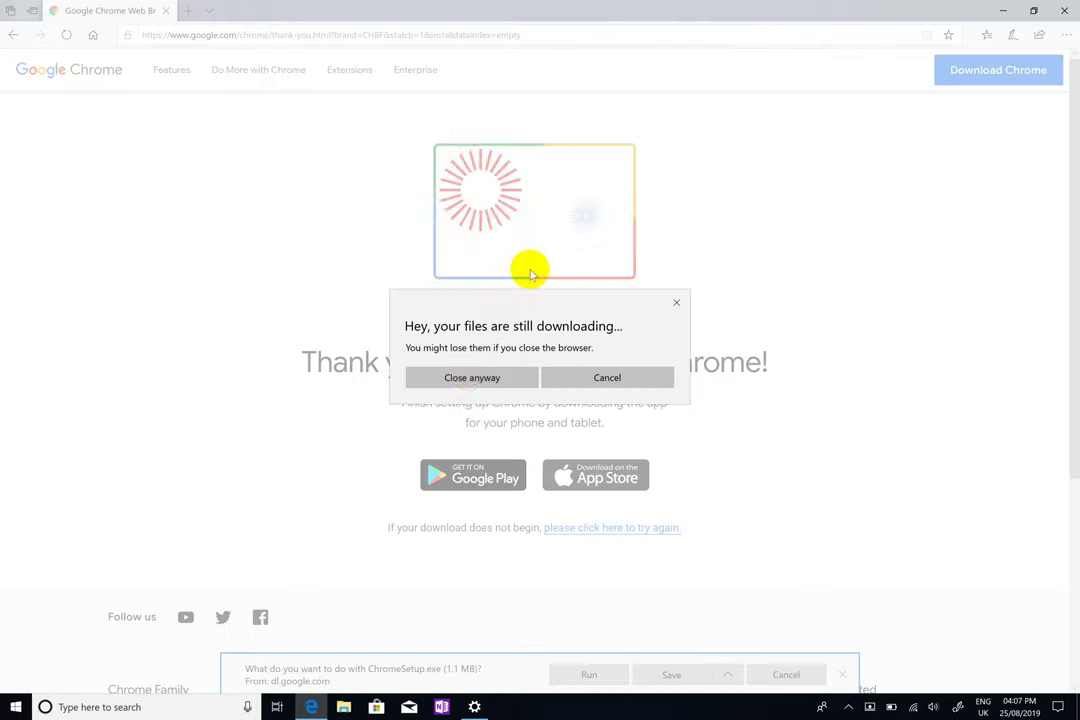
left_click(485, 376)
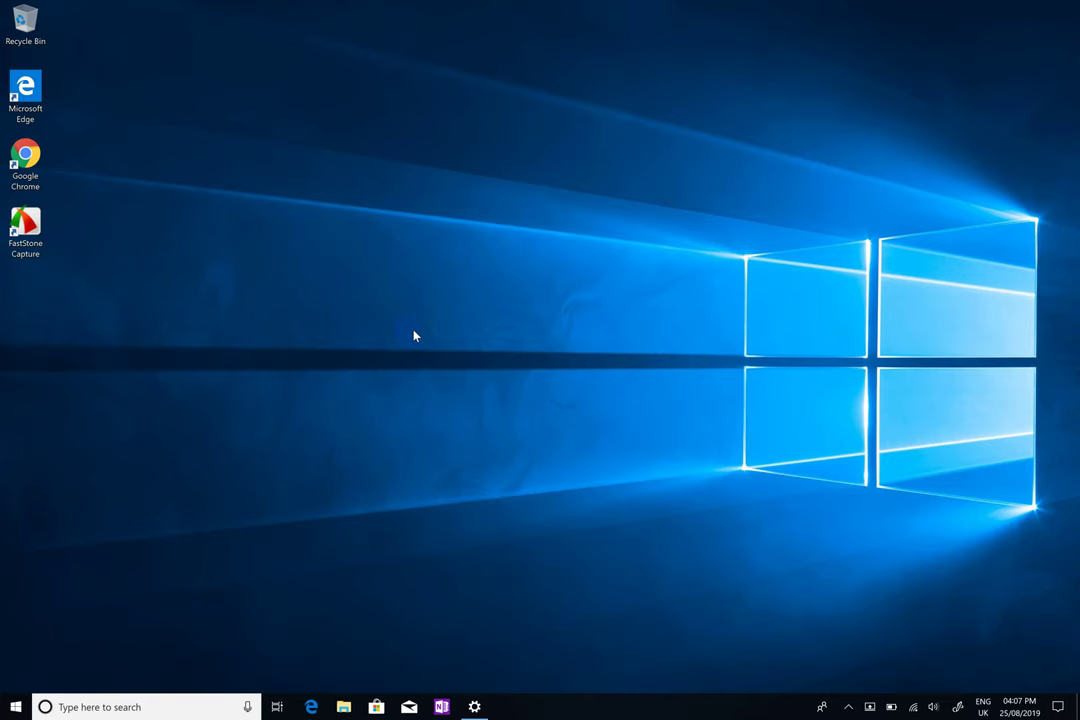
Launch Google Chrome from its desktop shortcut.
left_click(27, 178)
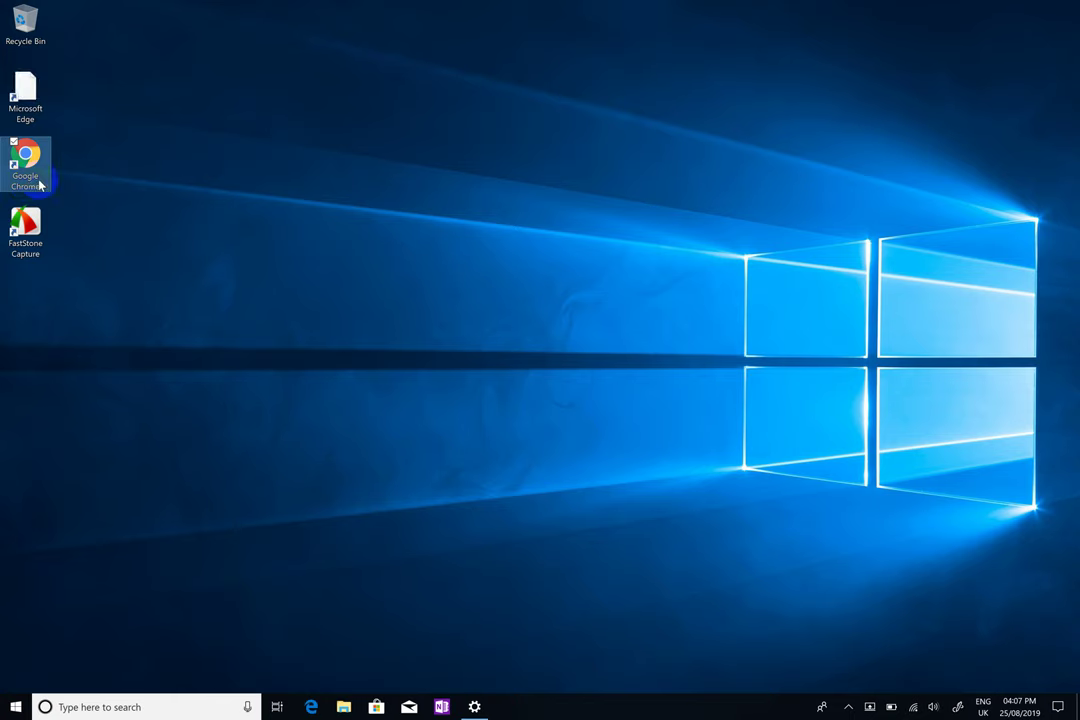
left_click(120, 162)
left_click(50, 175)
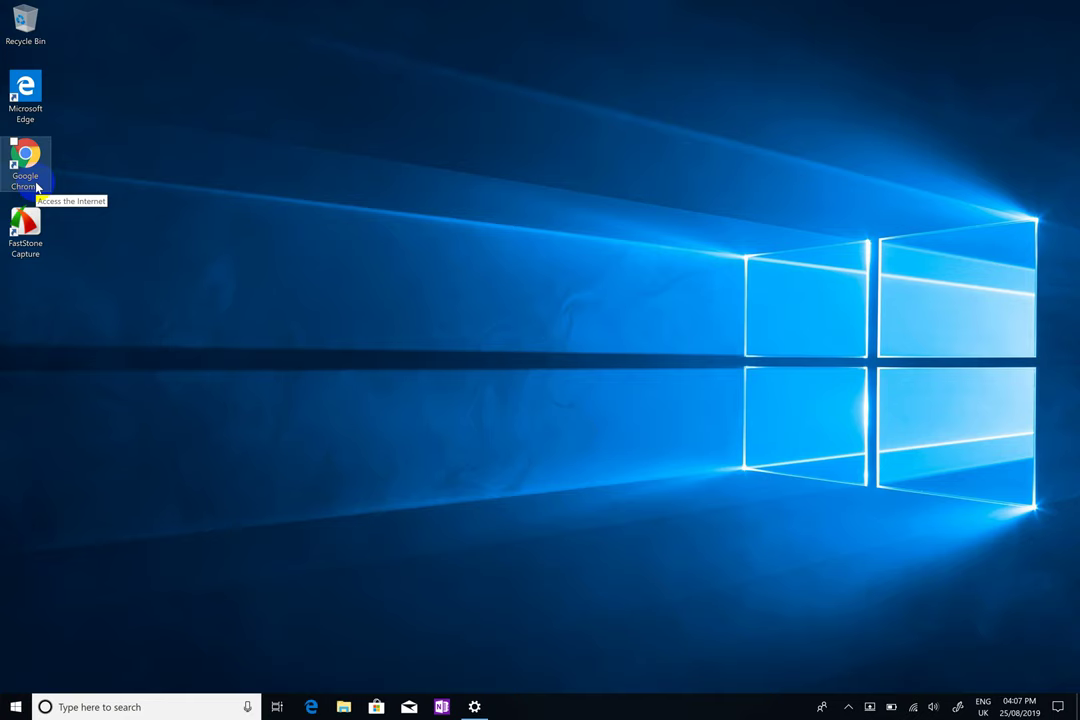
double_click(36, 186)
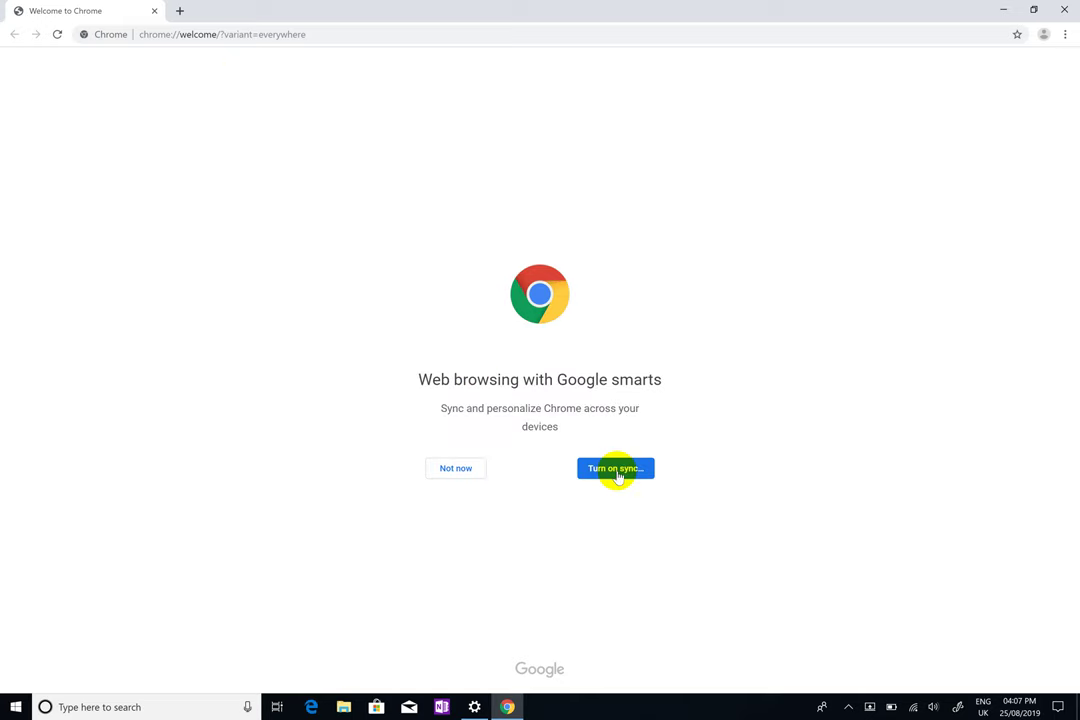
Skip turning on sync on Chrome's welcome page and search the web for "vlc".
left_click(458, 472)
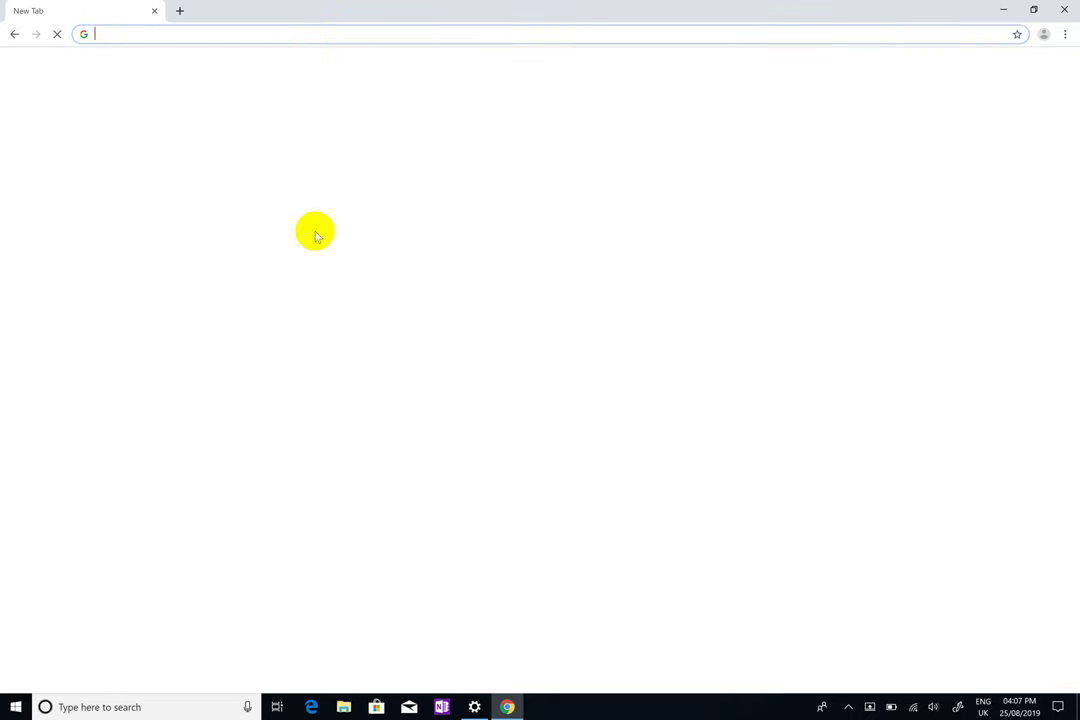
left_click(308, 36)
type("vlc")
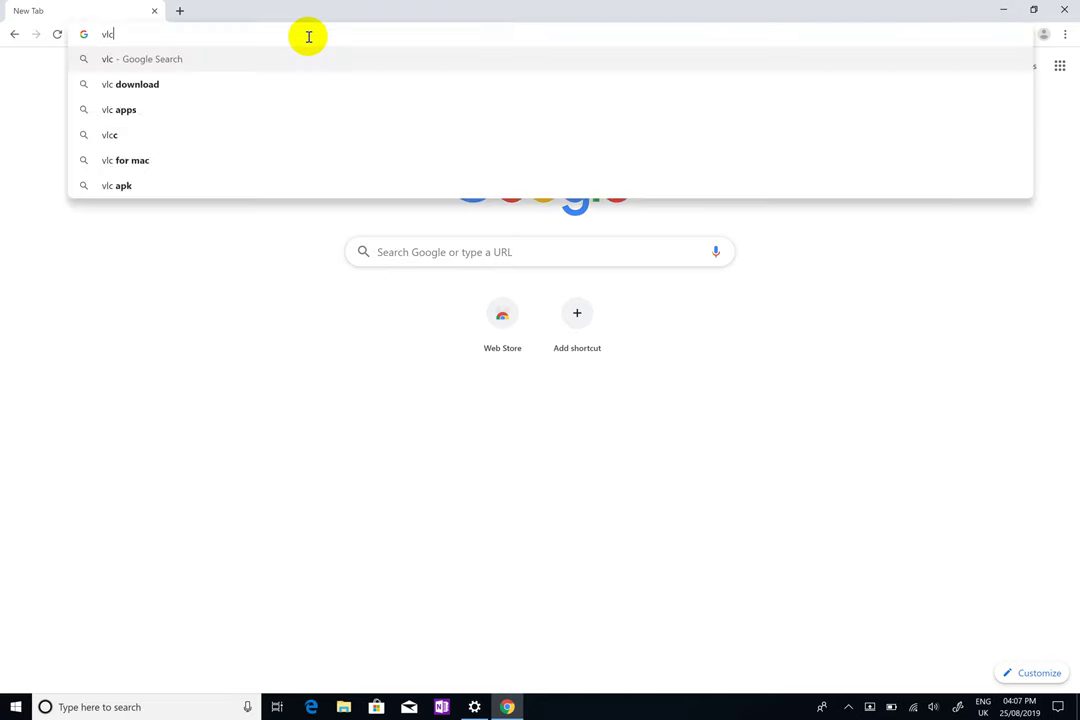
key("Return")
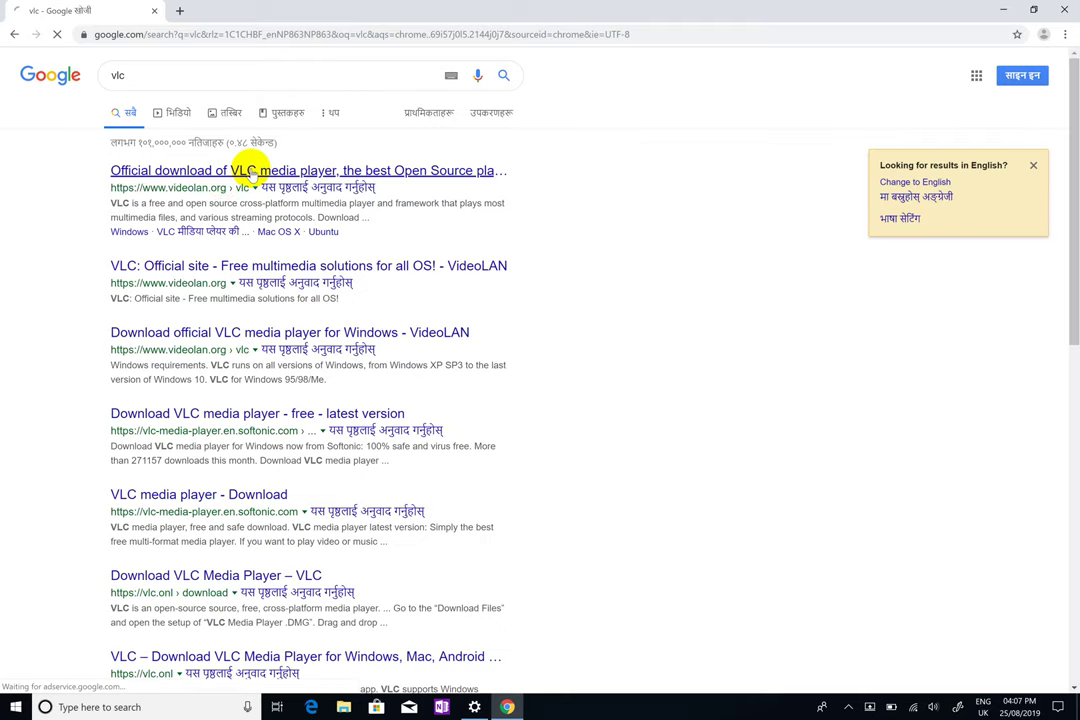
Try to open the official VideoLAN result at videolan.org/vlc, reloading the address and checking the Wi-Fi connection.
left_click(250, 173)
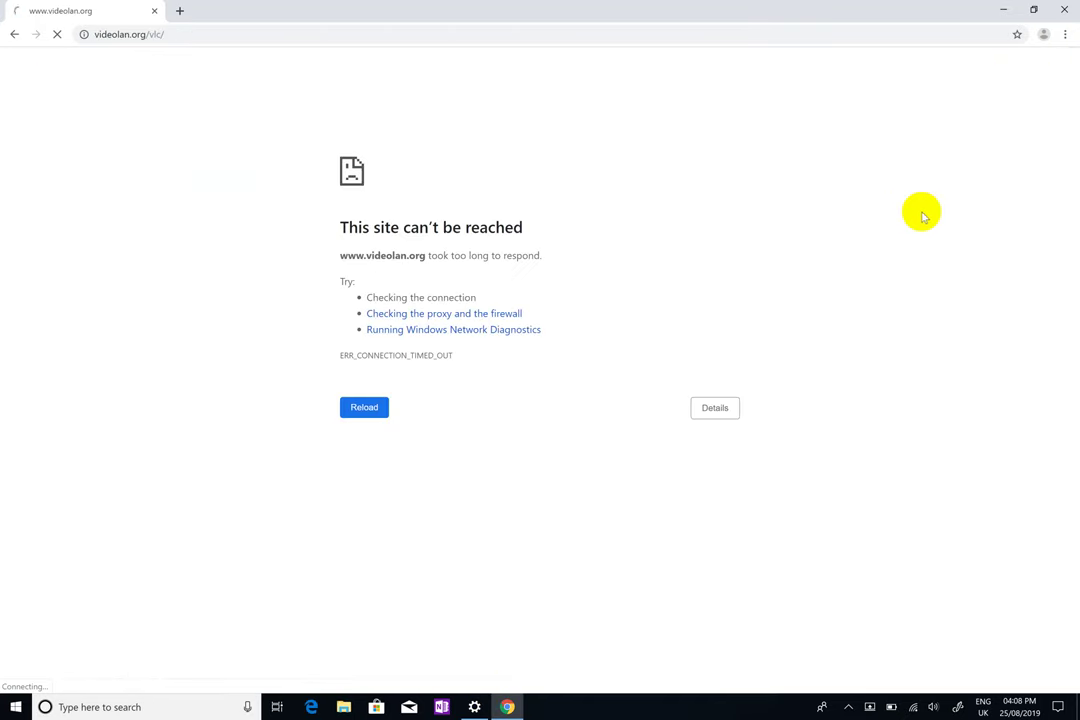
left_click(168, 30)
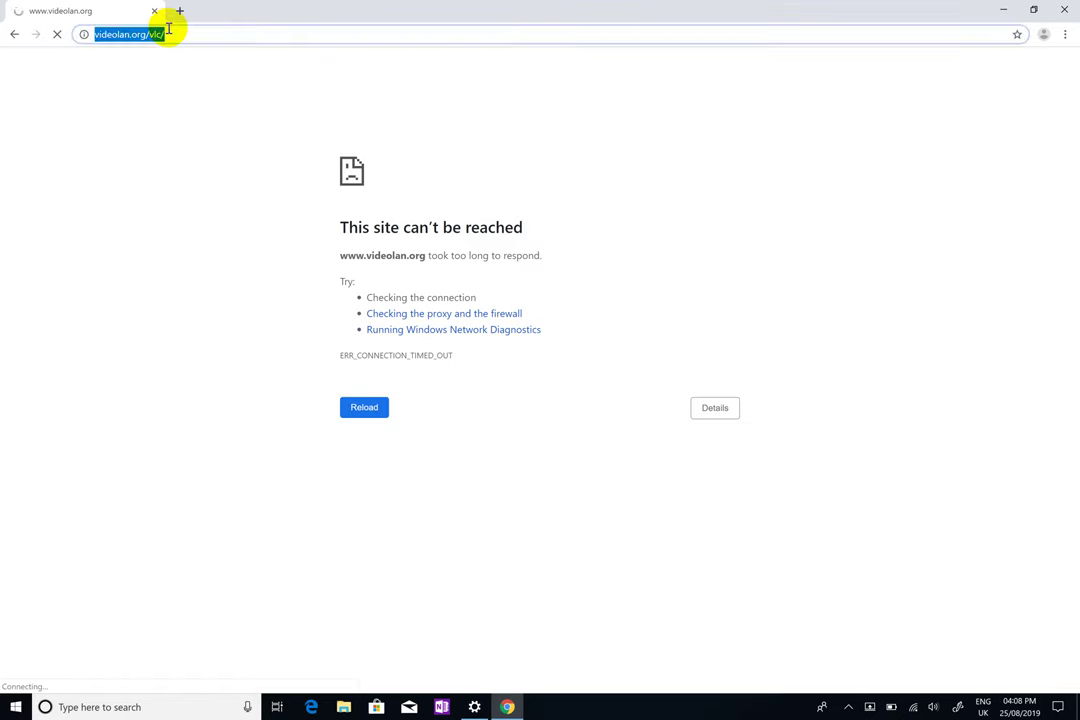
key("Return")
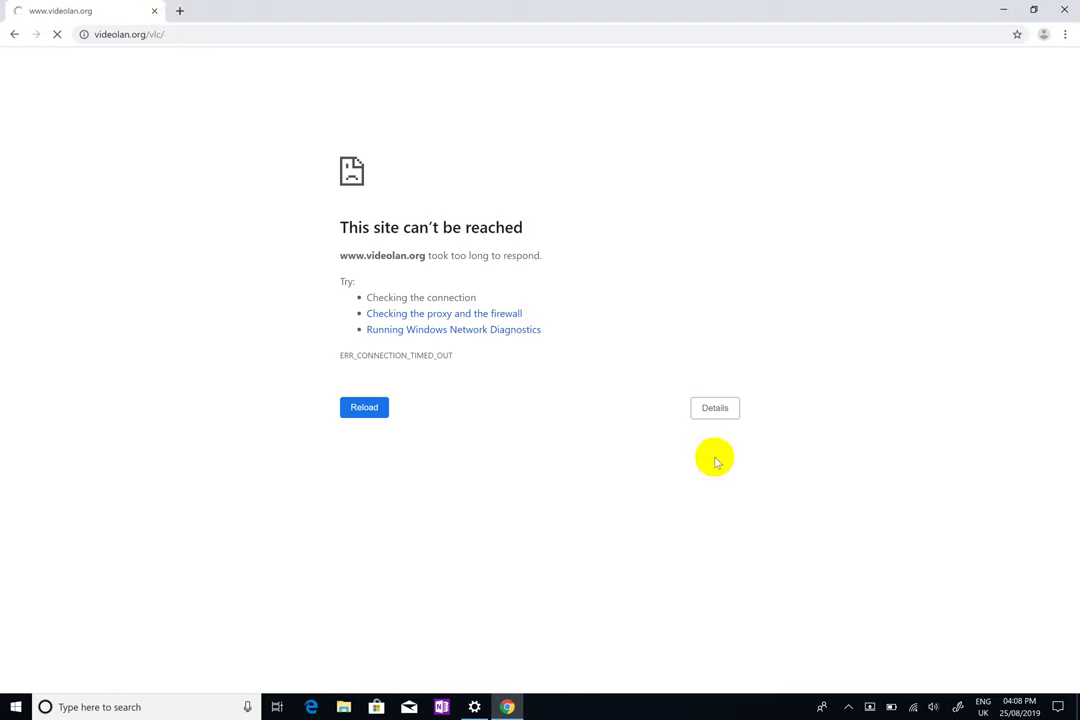
left_click(910, 708)
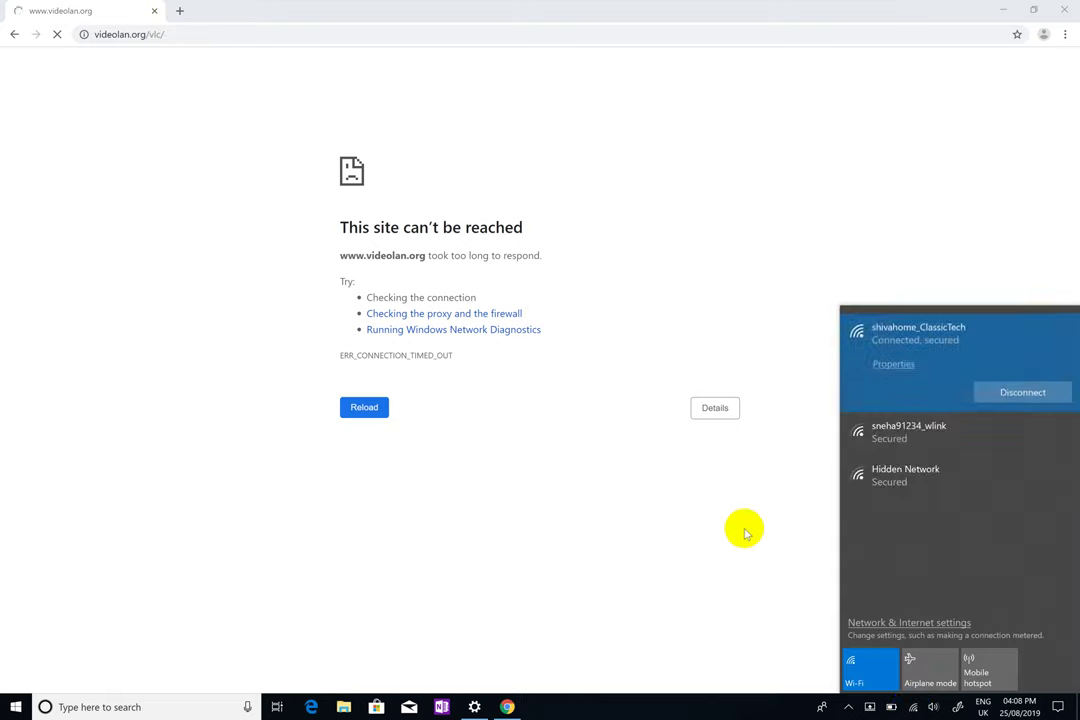
left_click(725, 527)
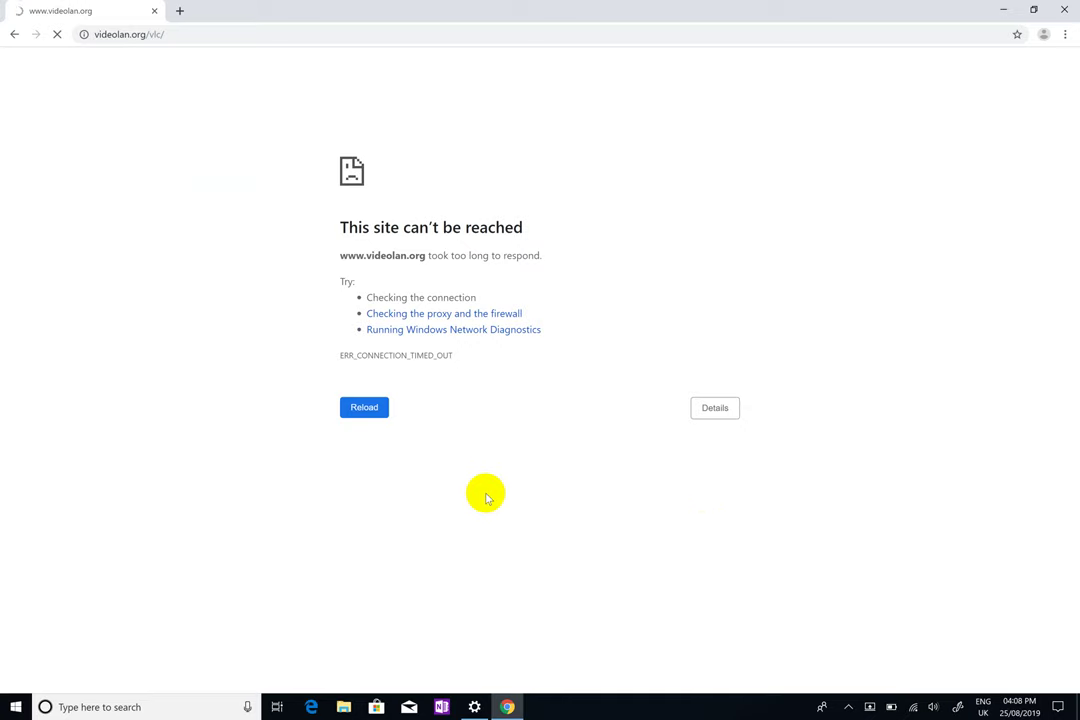
Open google.com in a new tab and search for "vlc media player download for windows 10 64 bit free download".
left_click(177, 10)
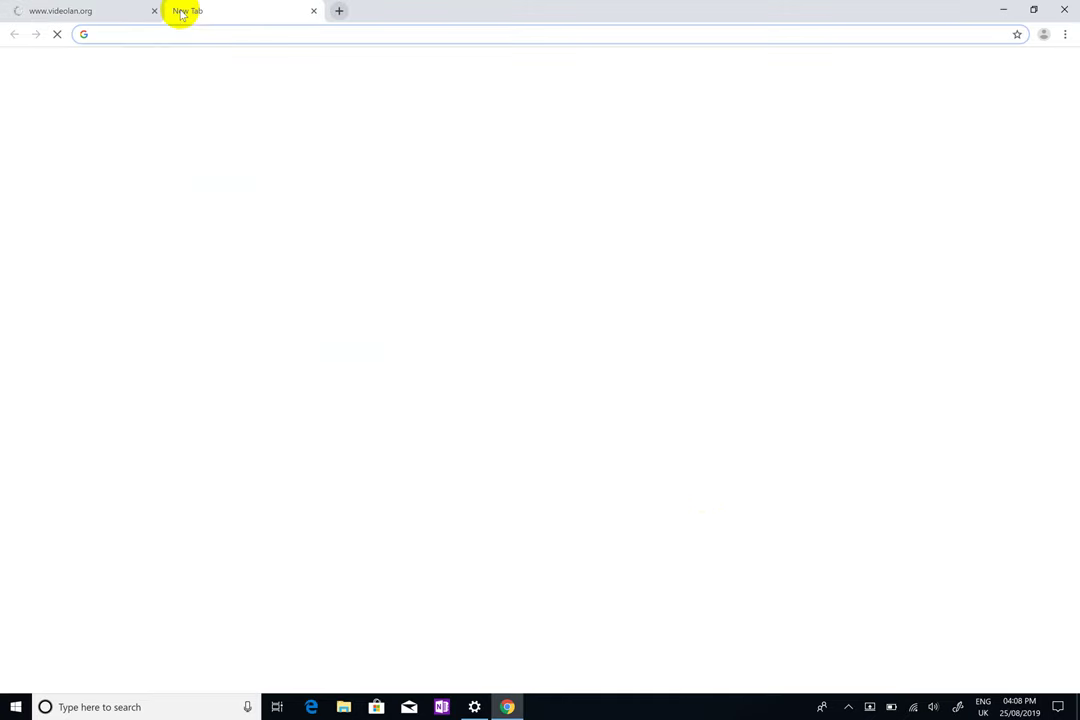
type("google")
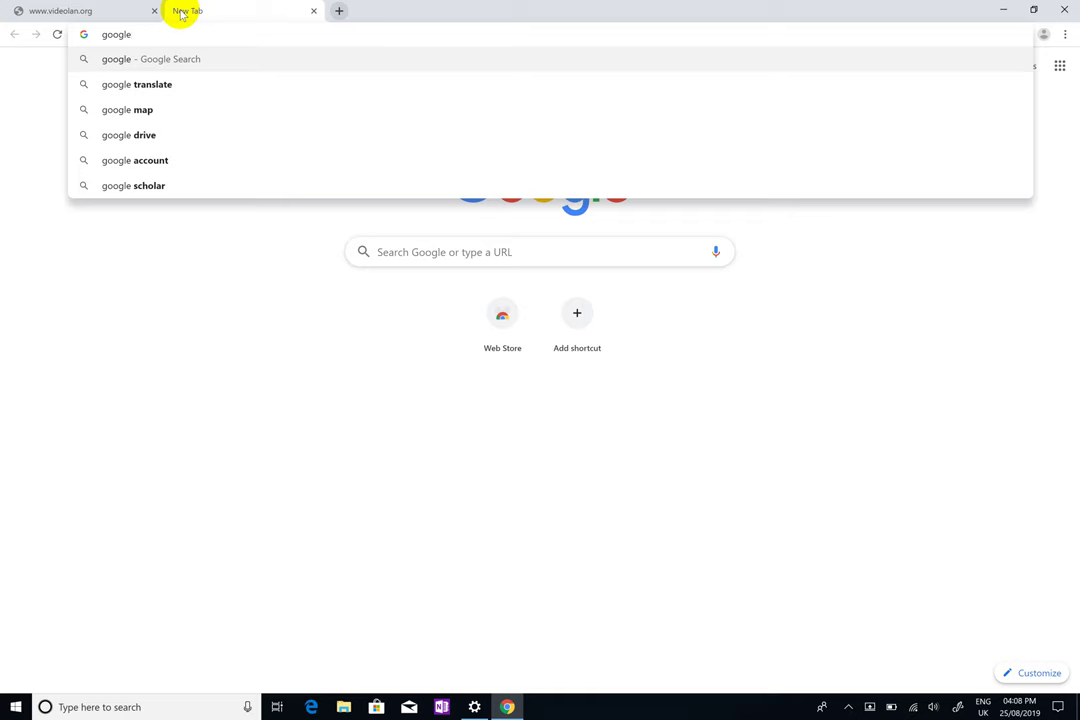
key("ctrl+Return")
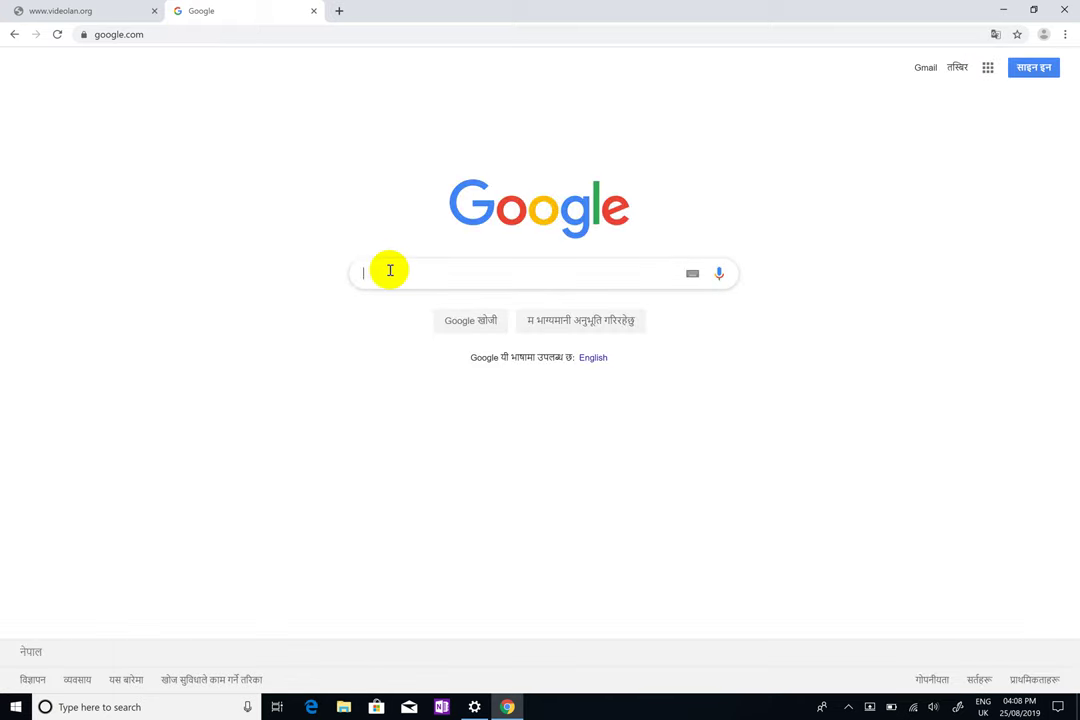
type("vlc")
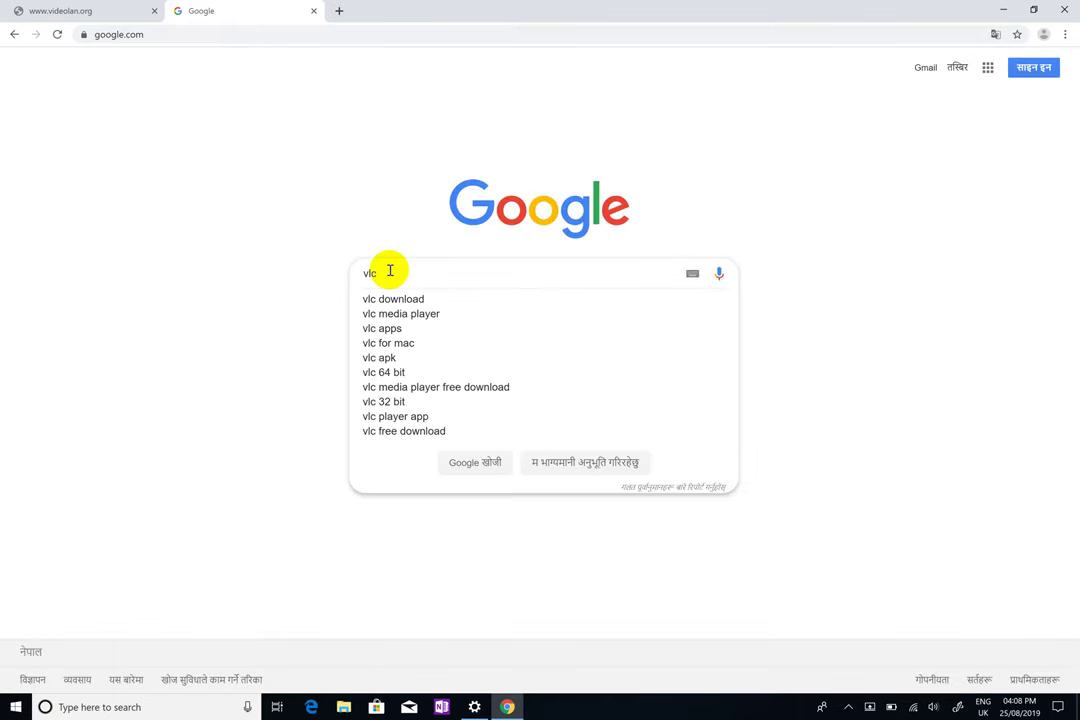
key("Down")
key("Down")
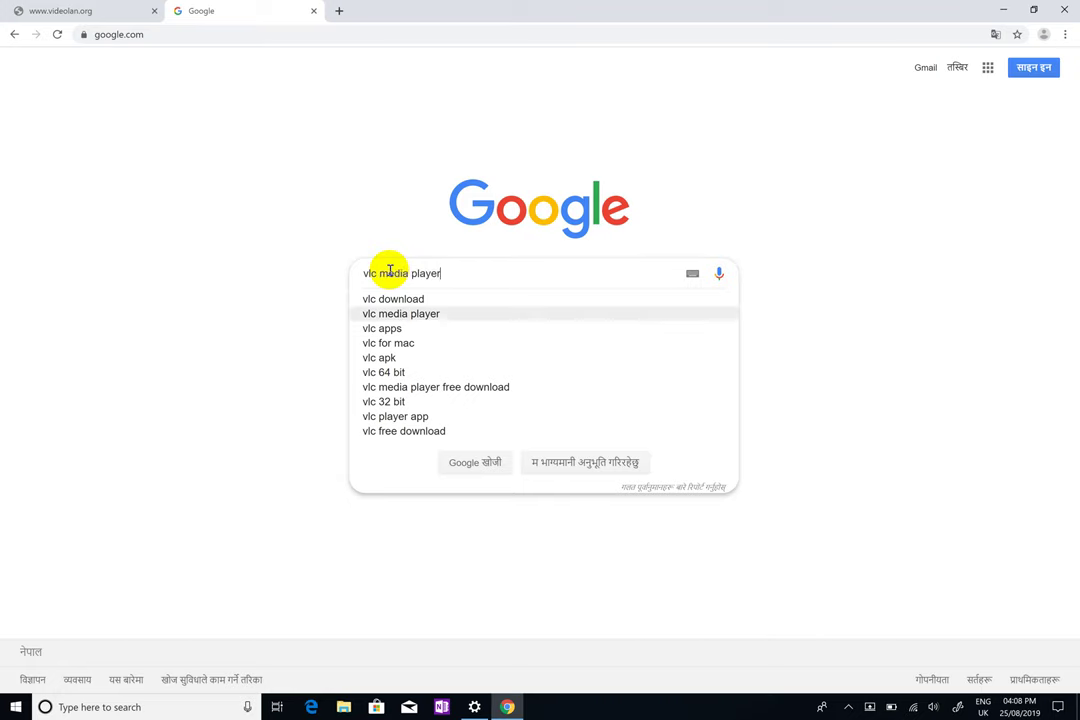
type("down")
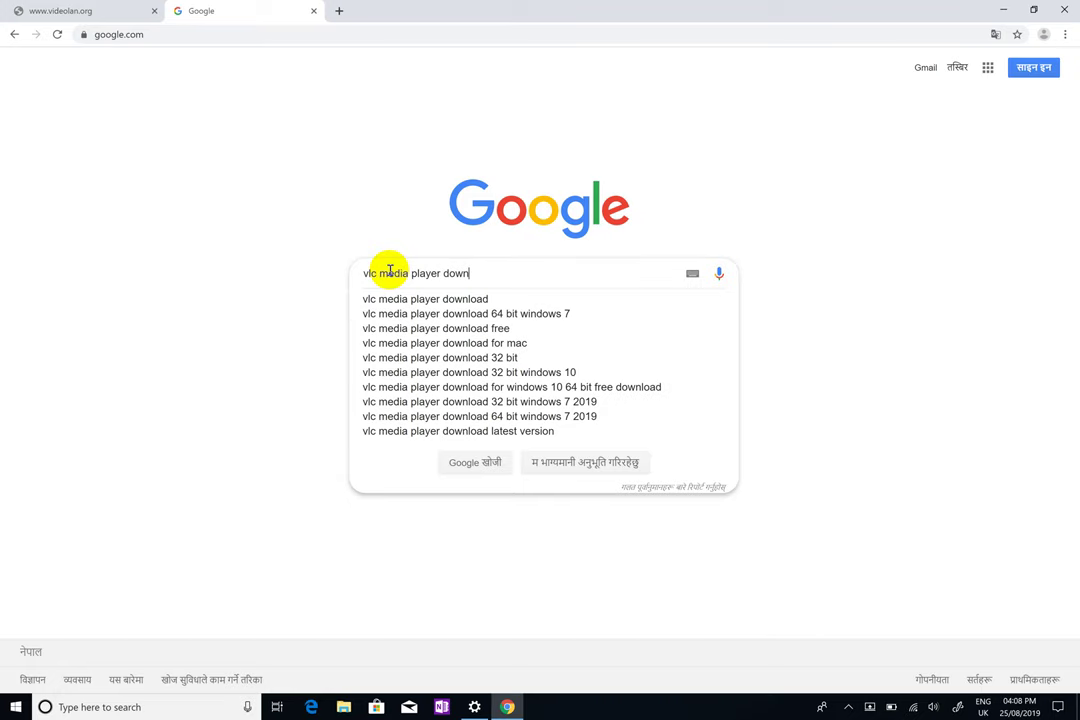
type("load ")
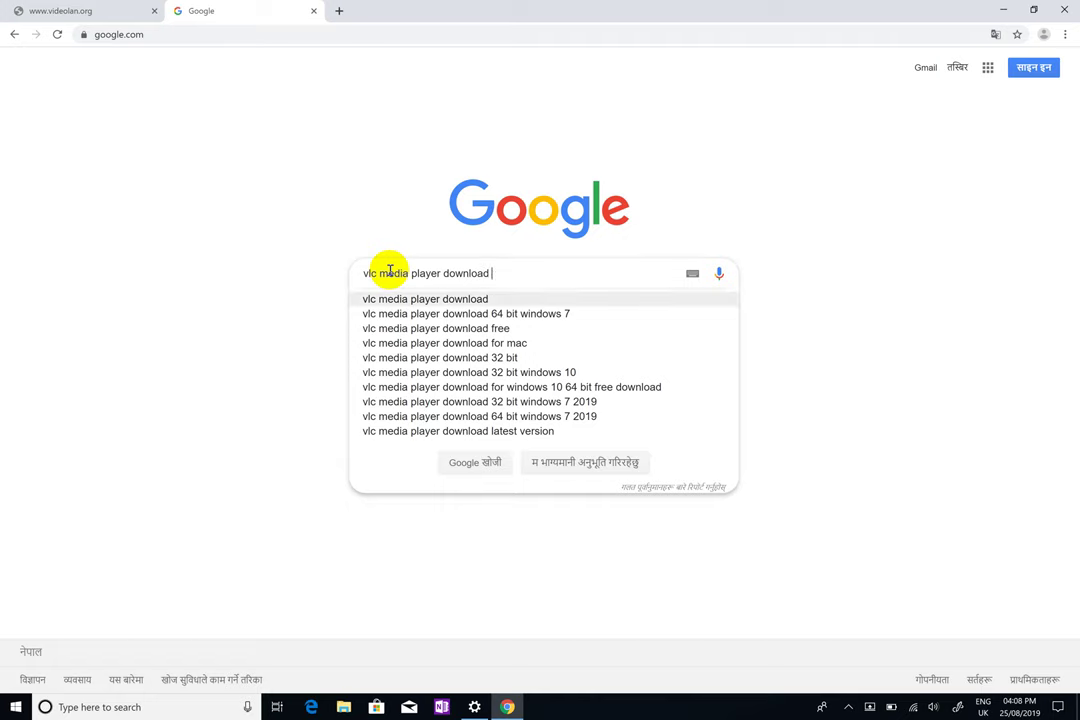
type("for win")
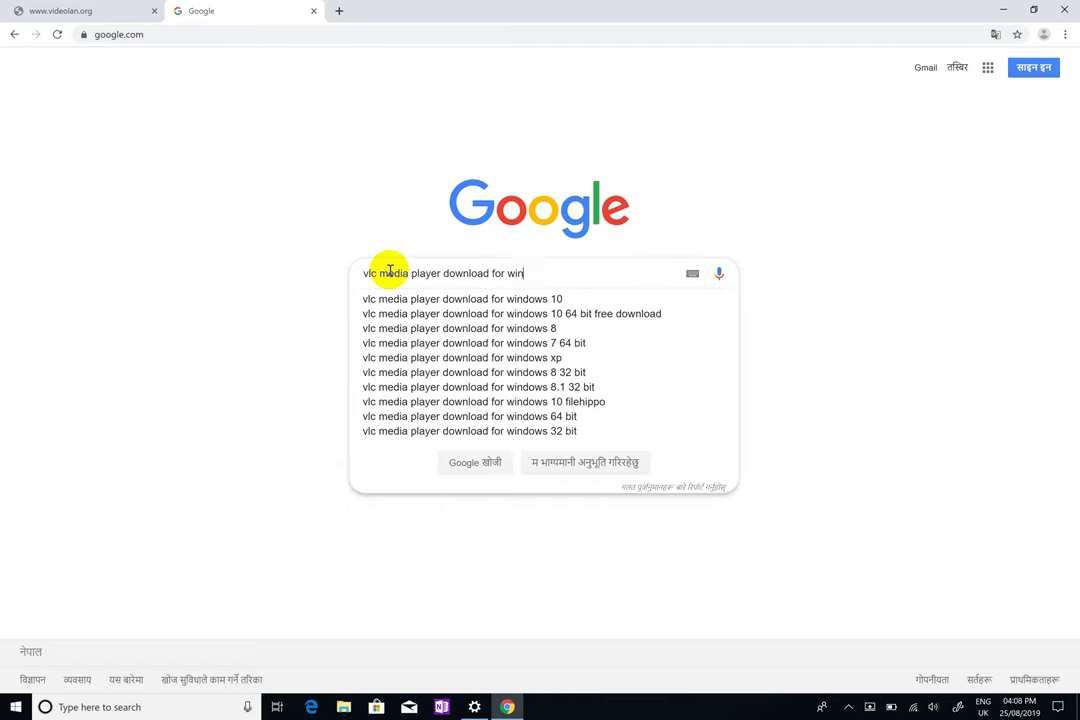
type("dows 10")
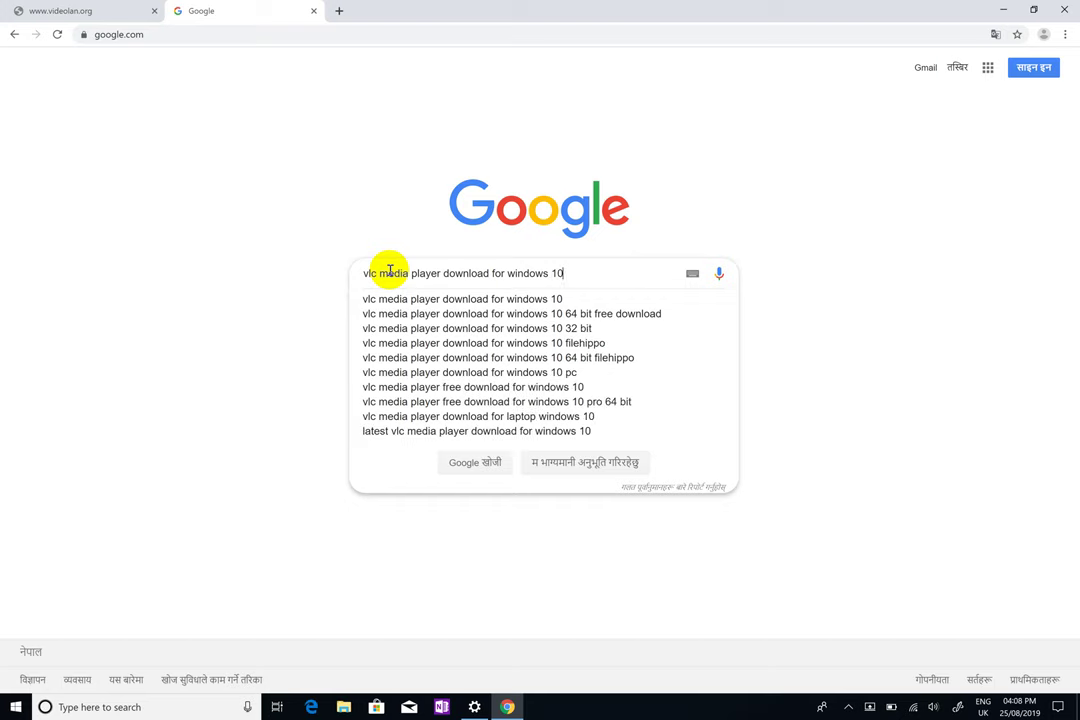
key("Down")
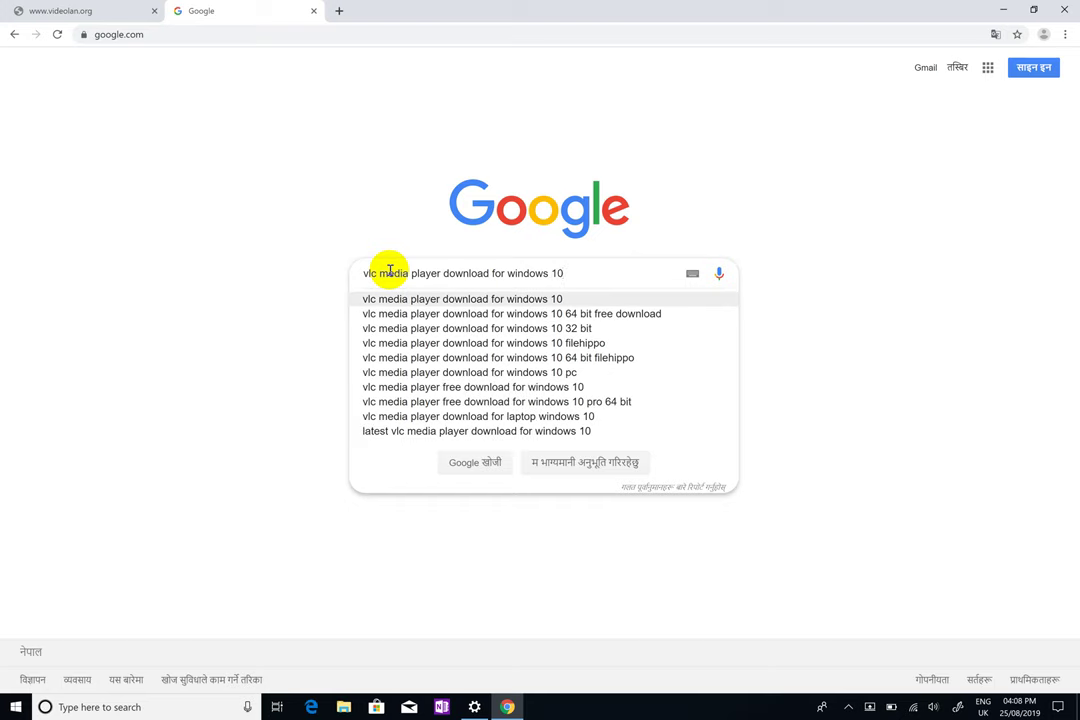
key("Down")
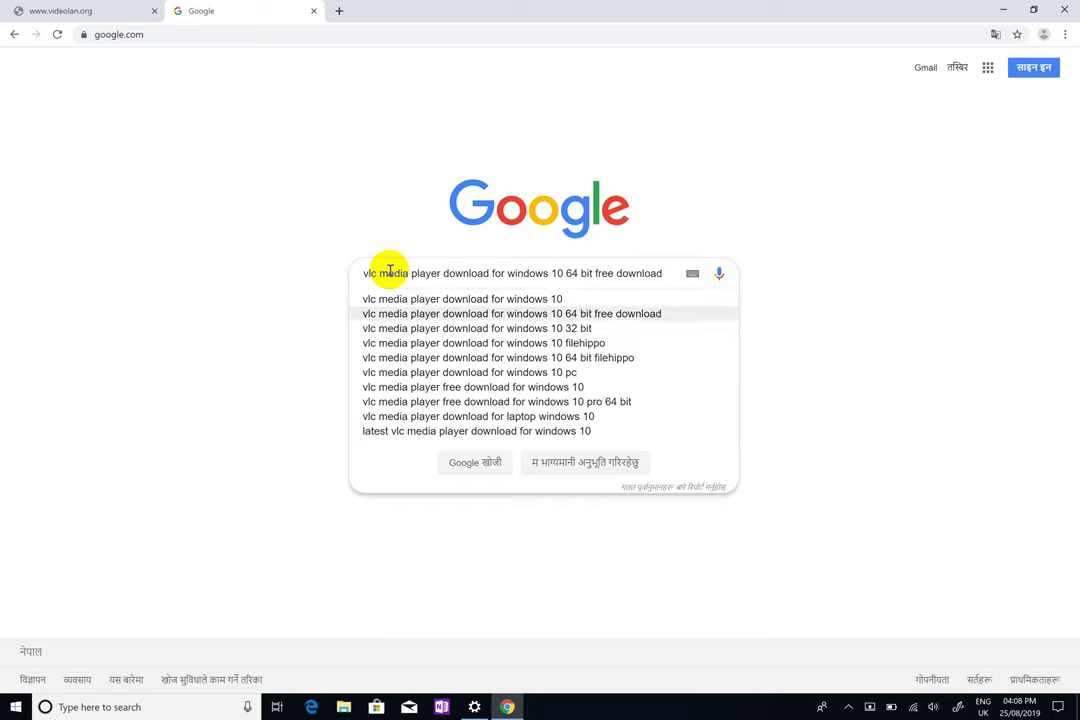
key("Return")
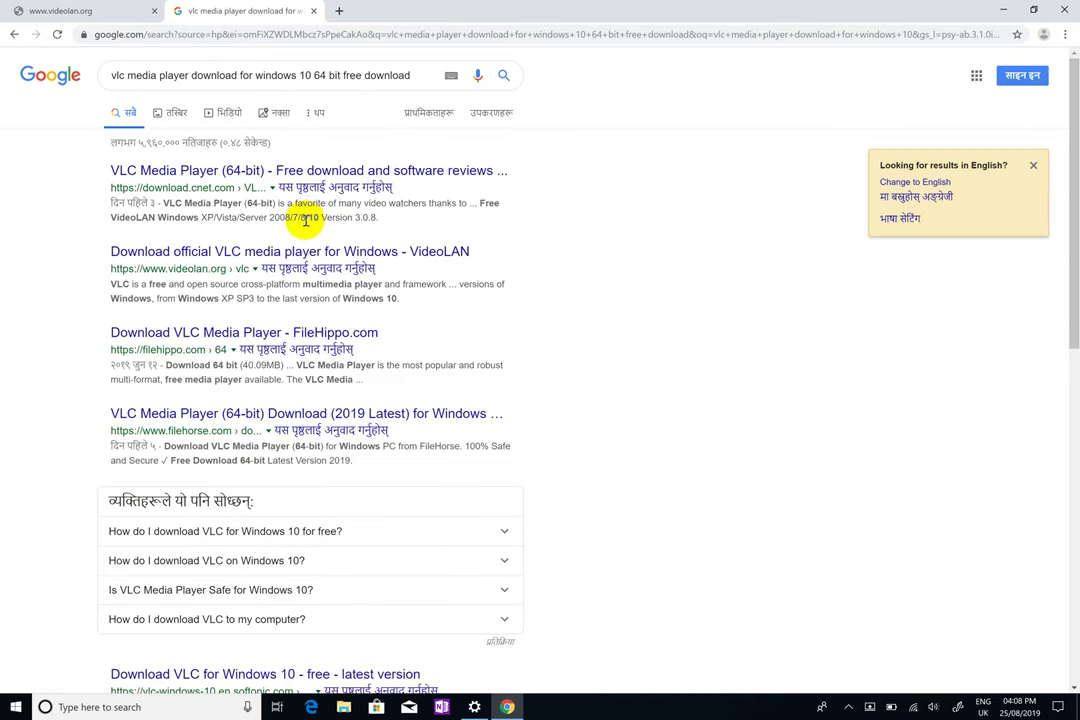
Open the FileHippo, FileHorse, VideoLAN and CNET download results for VLC in separate new tabs.
right_click(252, 337)
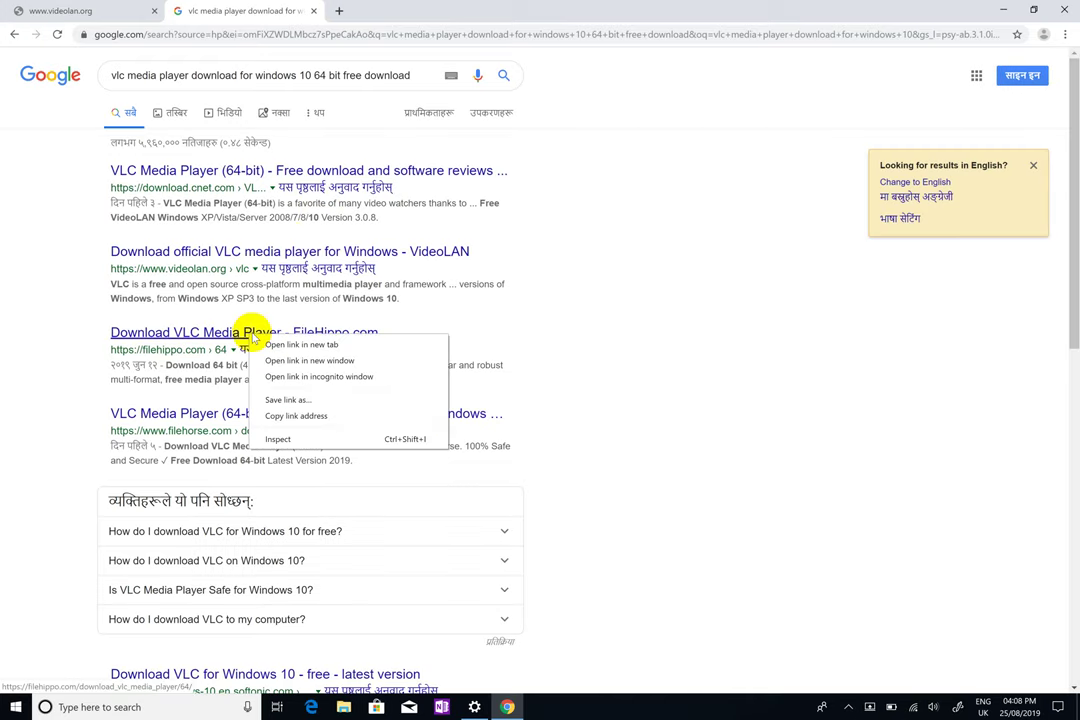
left_click(272, 345)
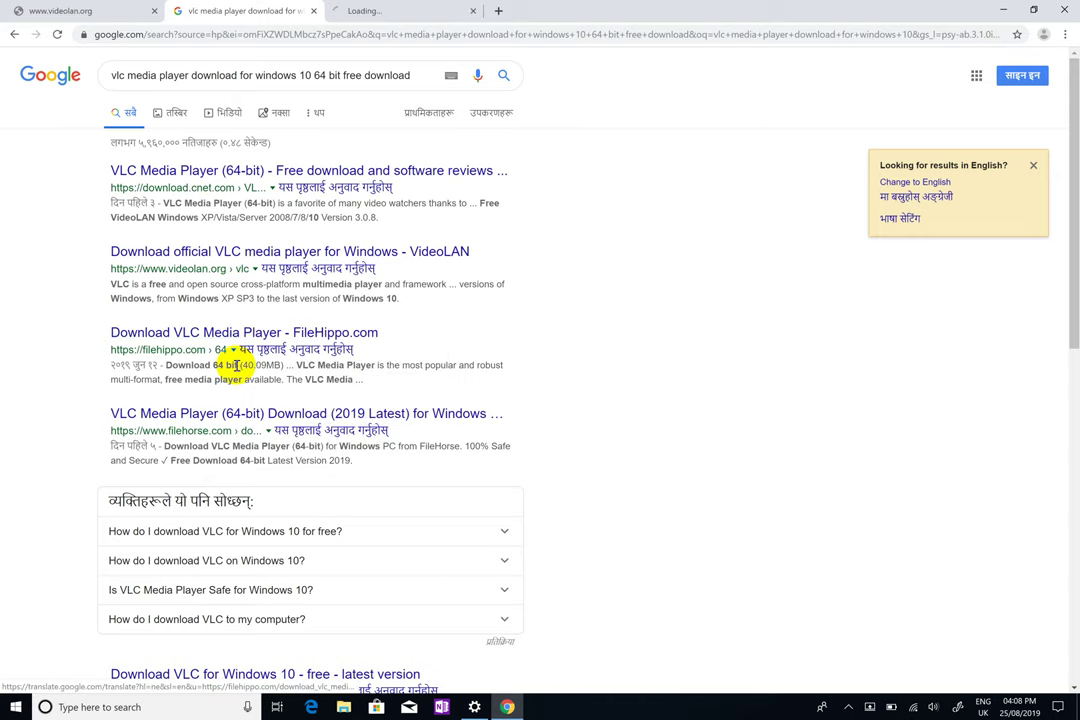
right_click(296, 416)
left_click(316, 428)
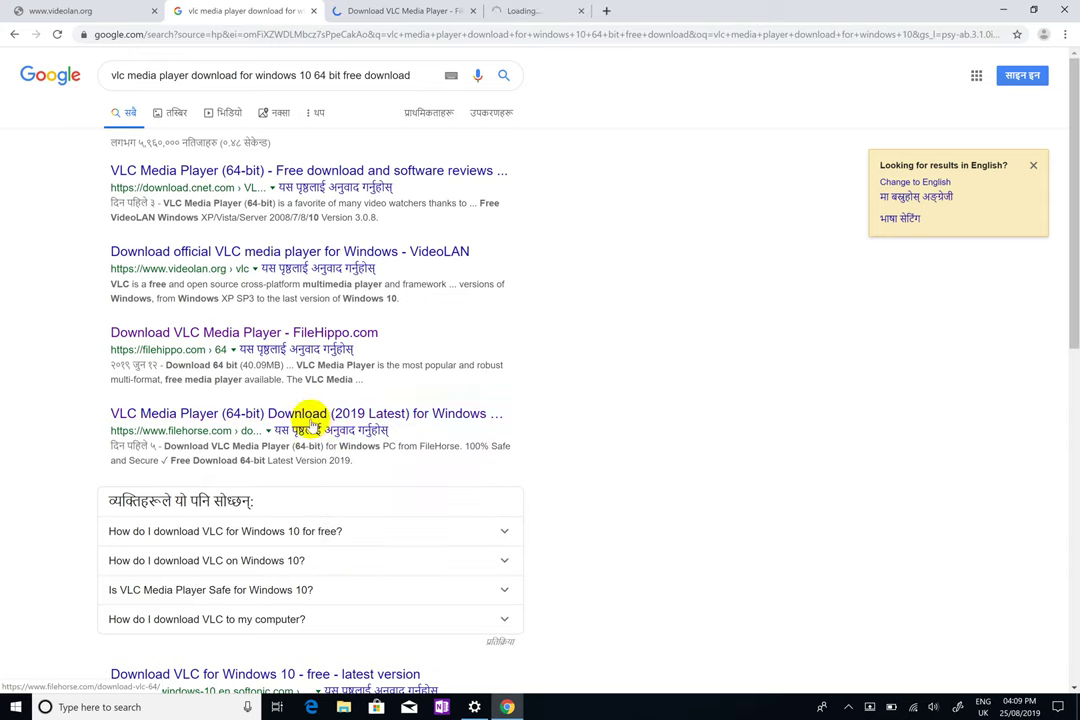
right_click(276, 254)
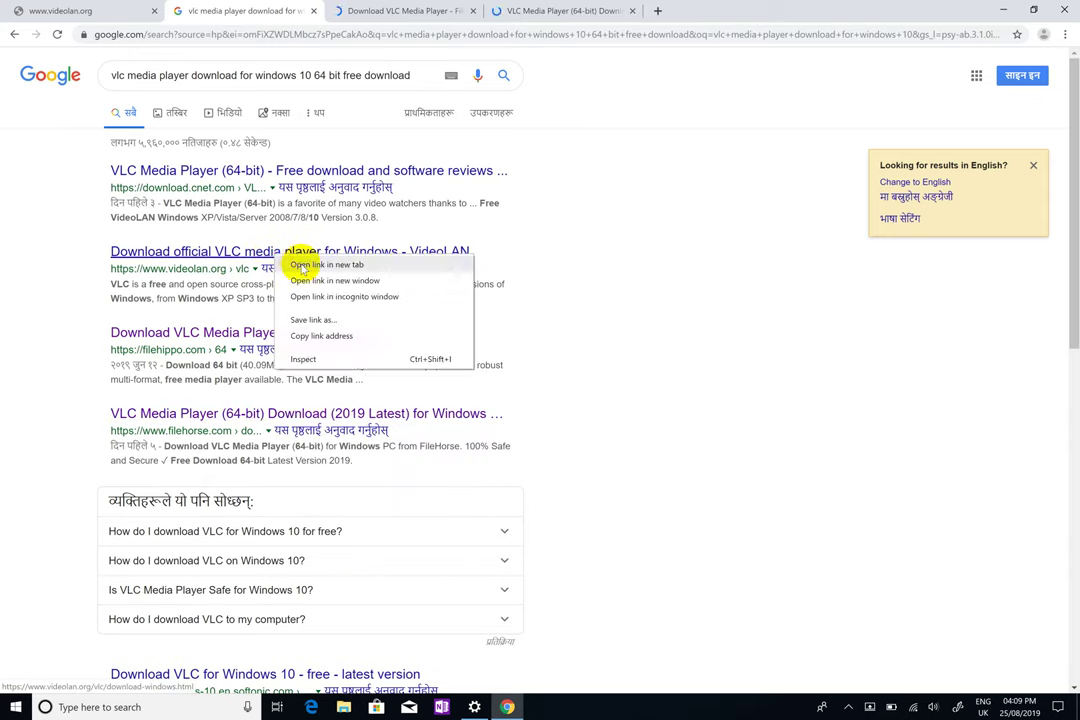
left_click(292, 264)
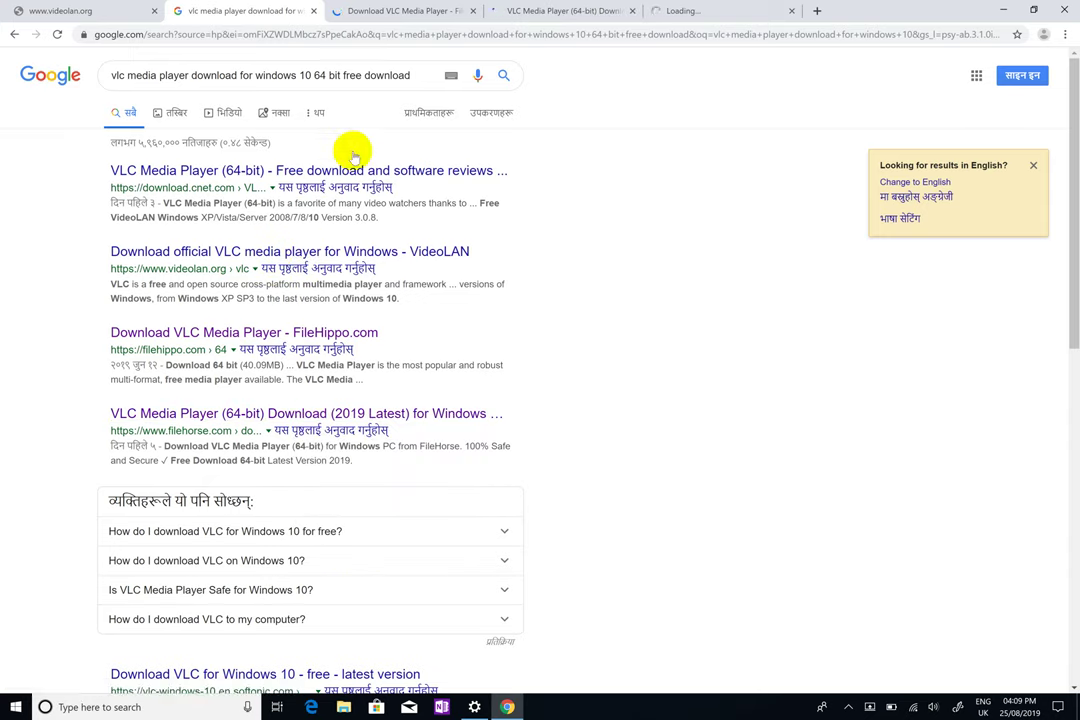
right_click(384, 167)
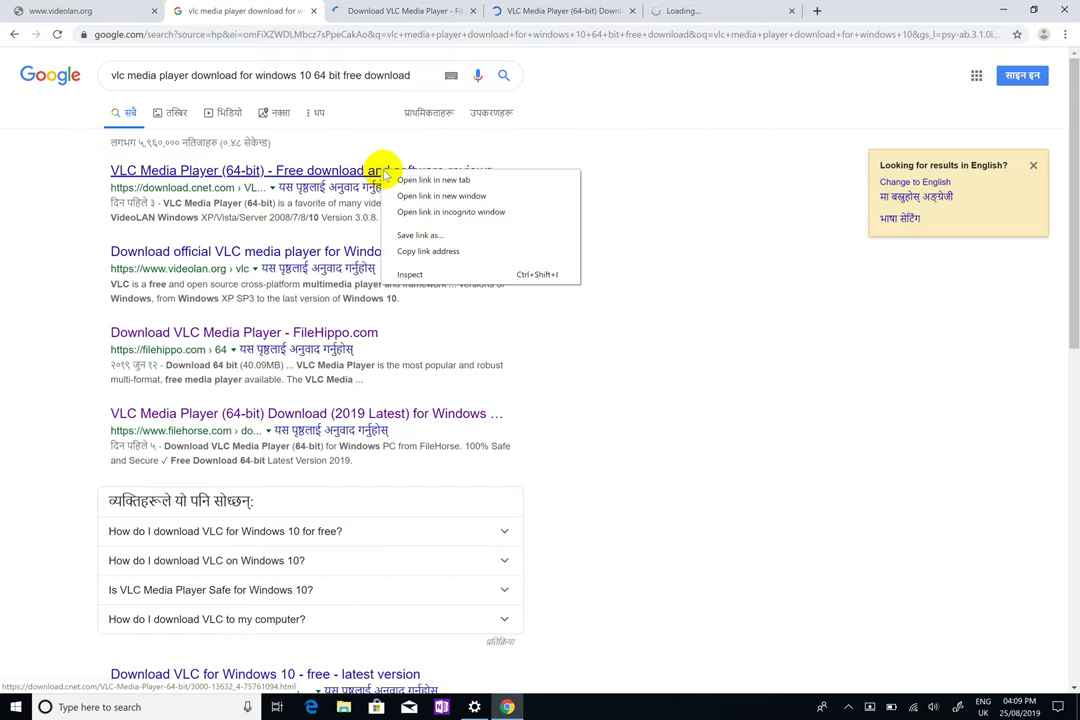
left_click(405, 177)
Compare the opened FileHippo, FileHorse, VideoLAN and CNET pages for a usable VLC download.
left_click(375, 8)
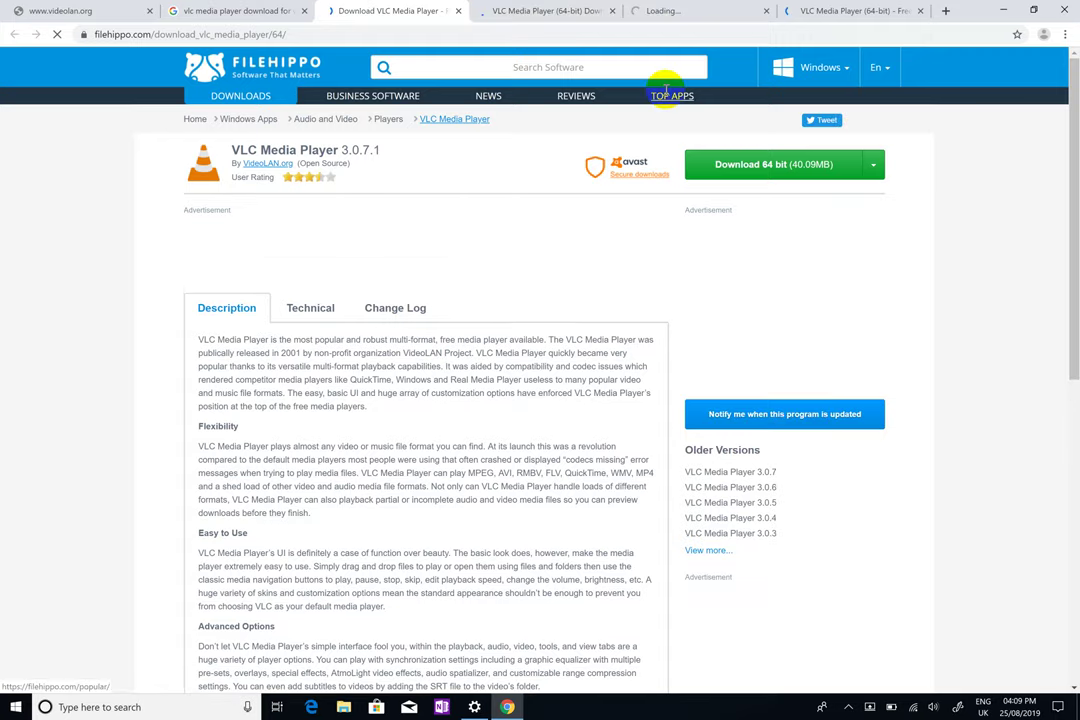
left_click(555, 11)
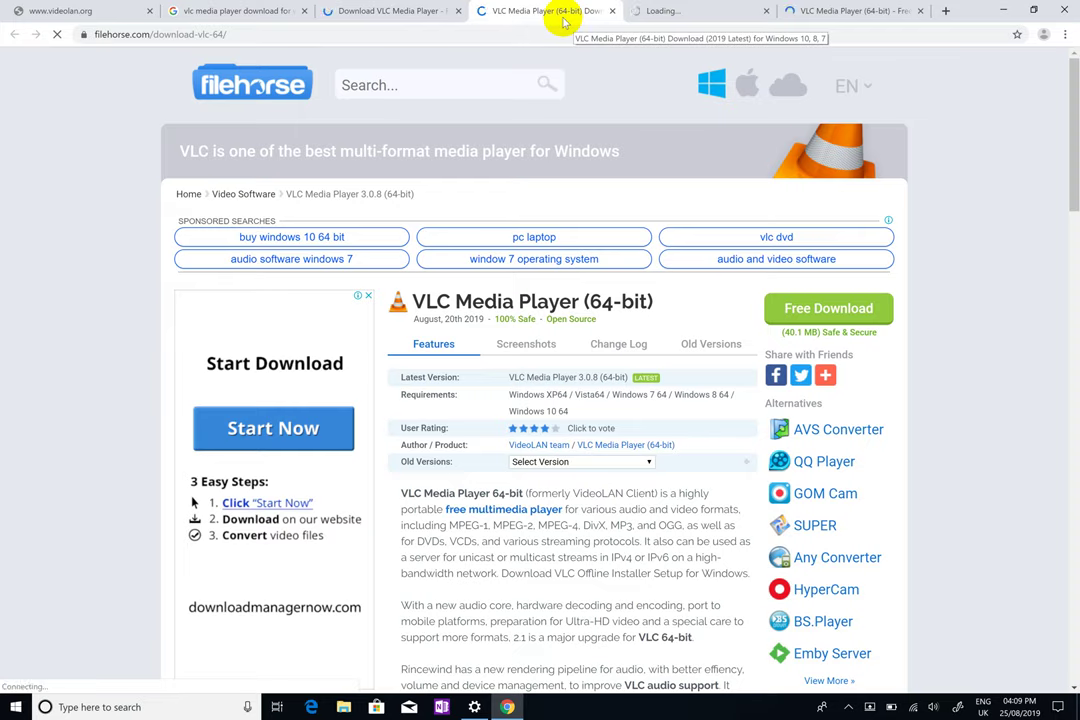
left_click(657, 14)
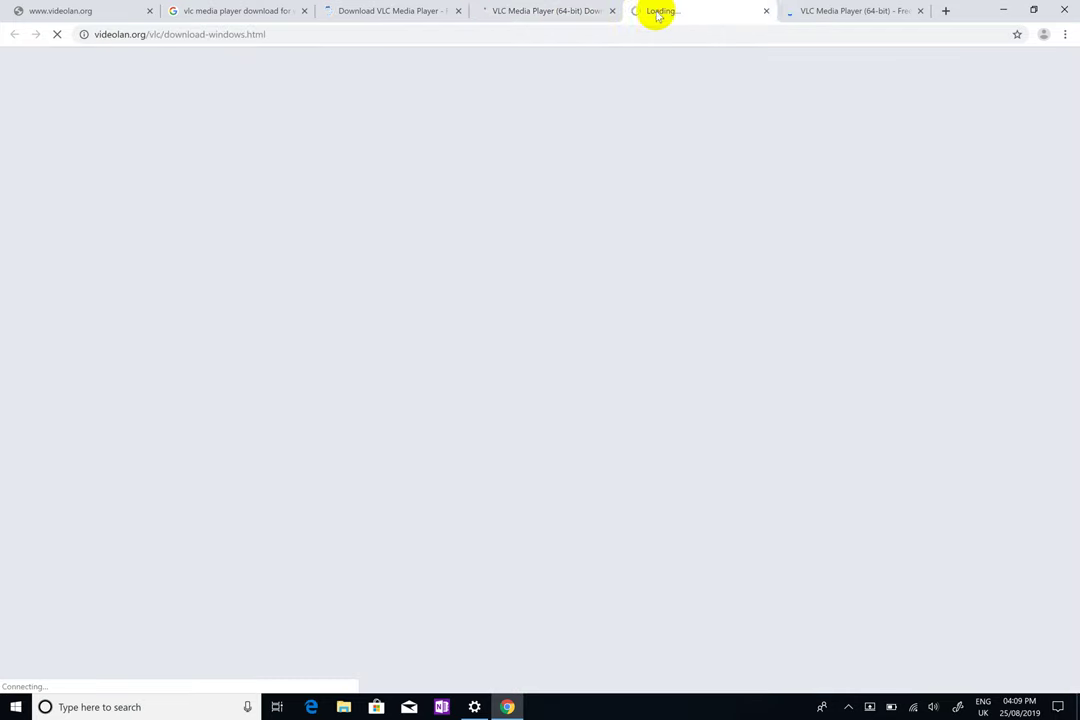
left_click(819, 12)
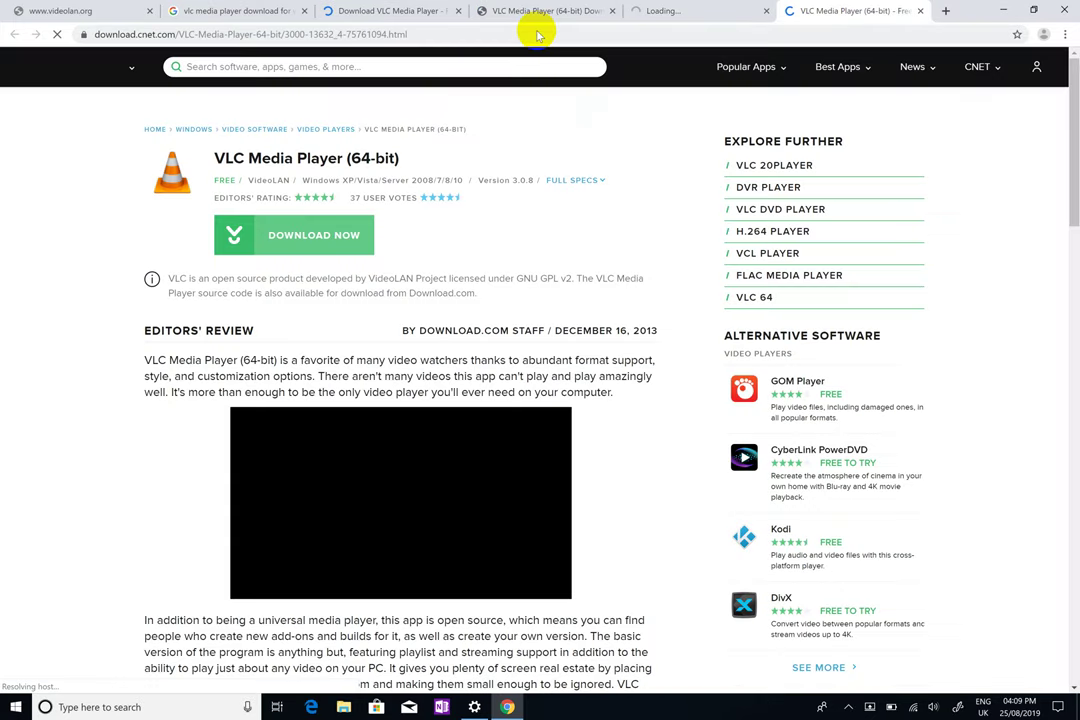
left_click(541, 10)
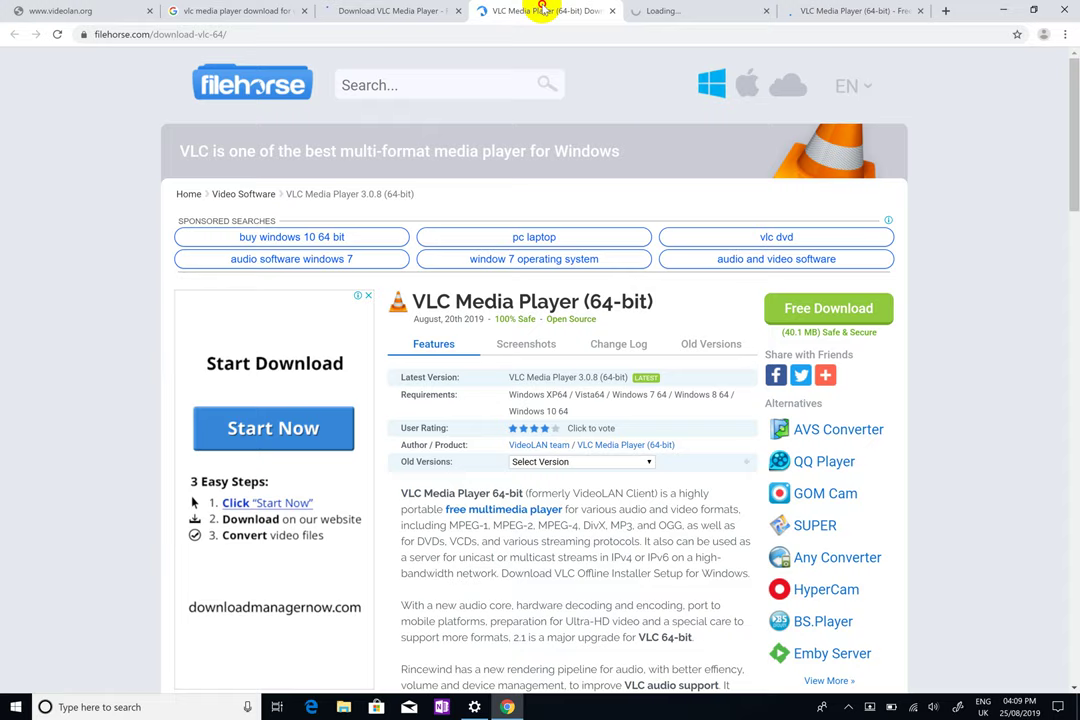
Start the 64-bit VLC Media Player download from FileHippo, and close the first videolan.org tab and the Google results tab.
left_click(393, 9)
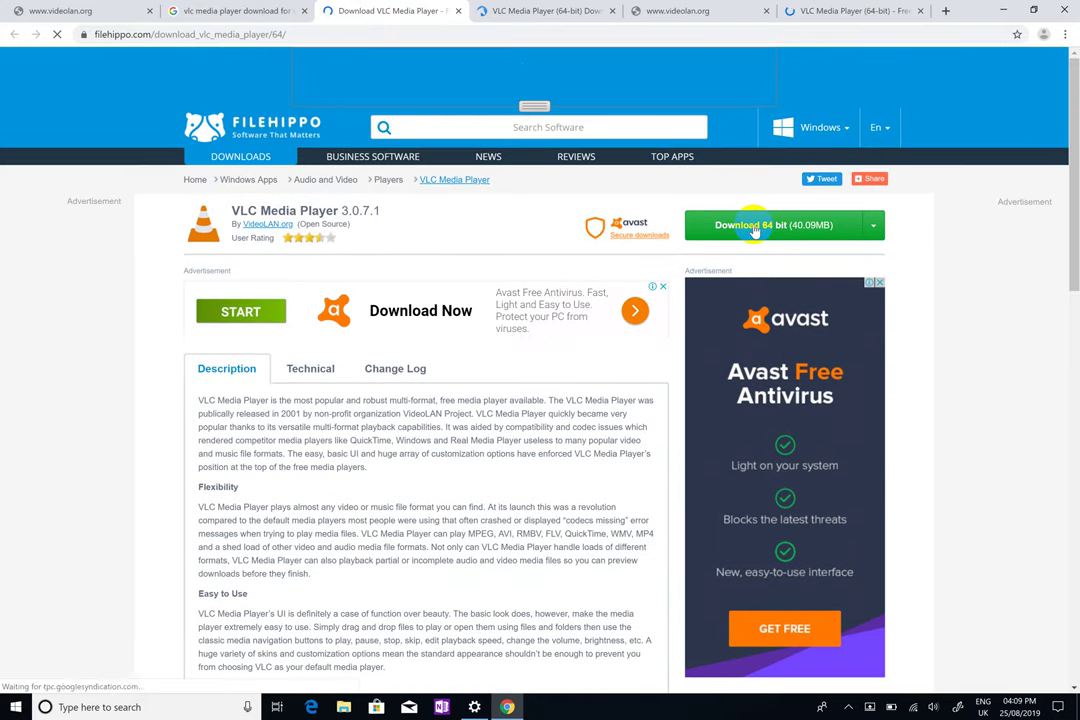
scroll(755, 229, "down", 1)
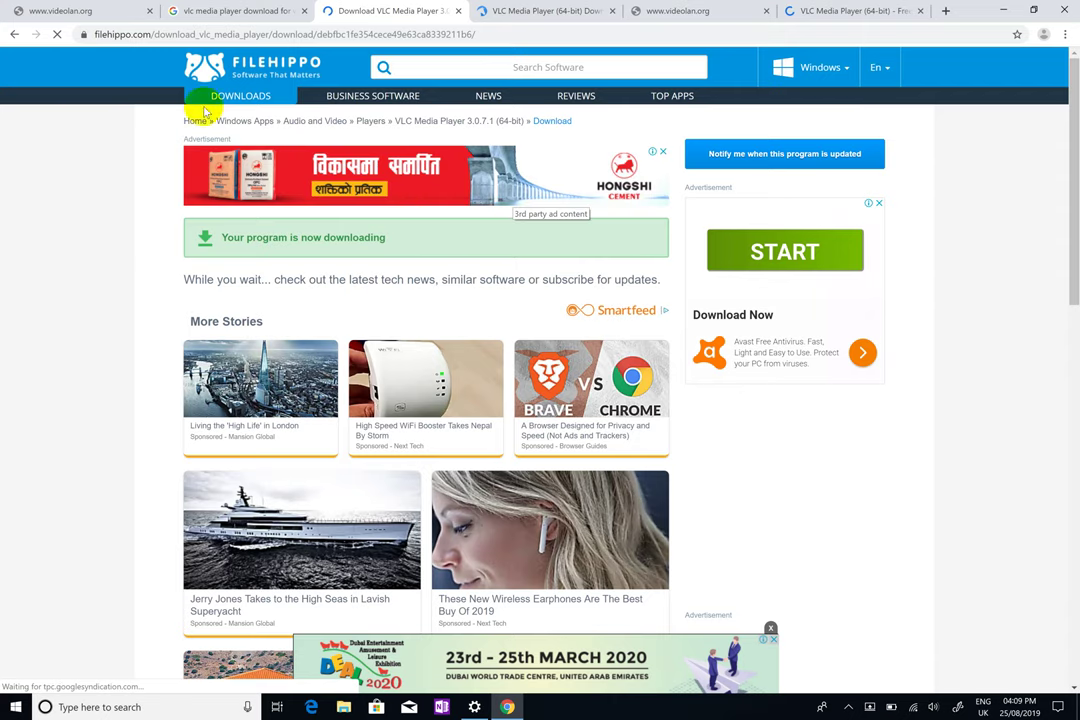
left_click(150, 11)
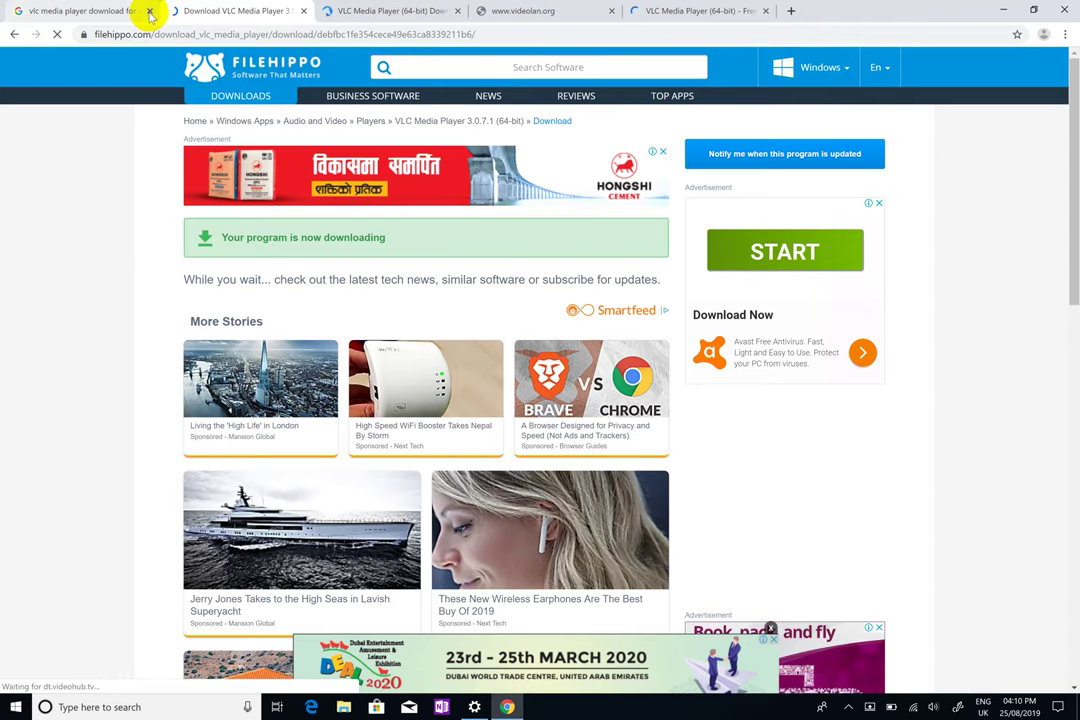
left_click(150, 11)
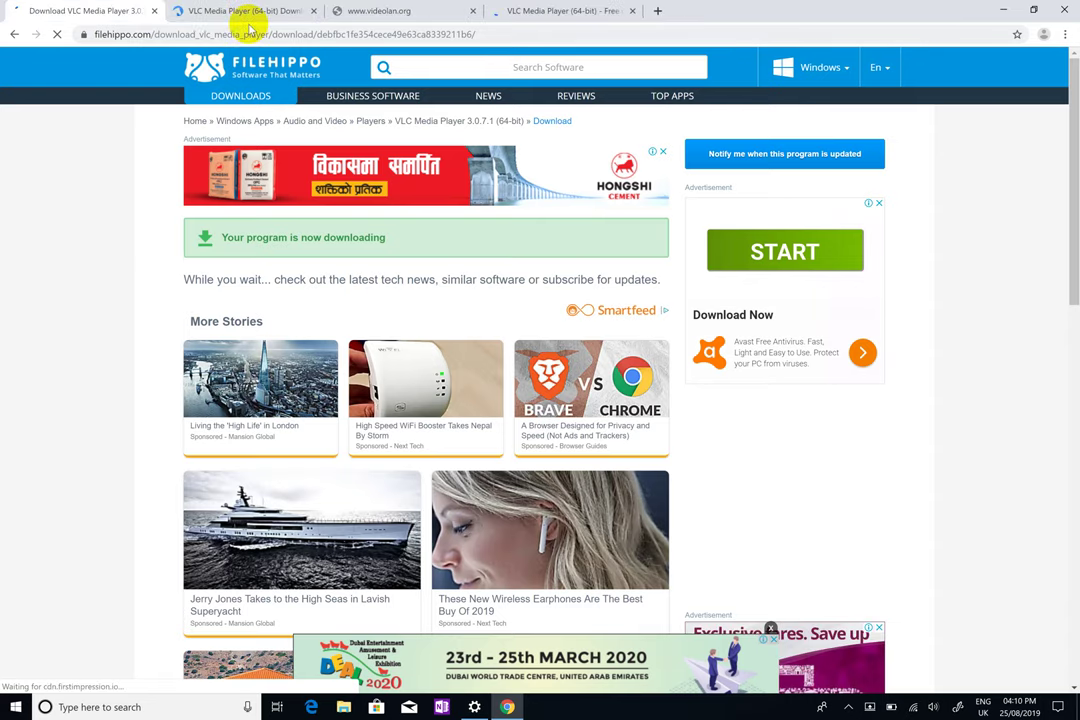
Close the FileHorse, remaining videolan.org and CNET tabs, keeping only the FileHippo download page open.
left_click(313, 12)
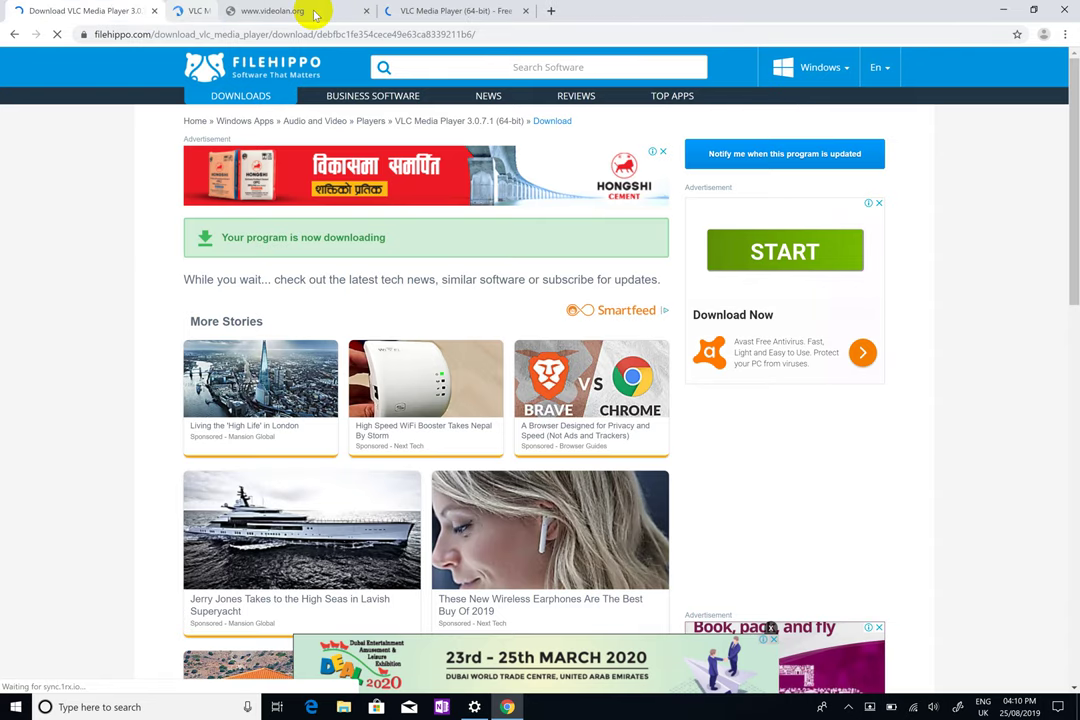
left_click(313, 11)
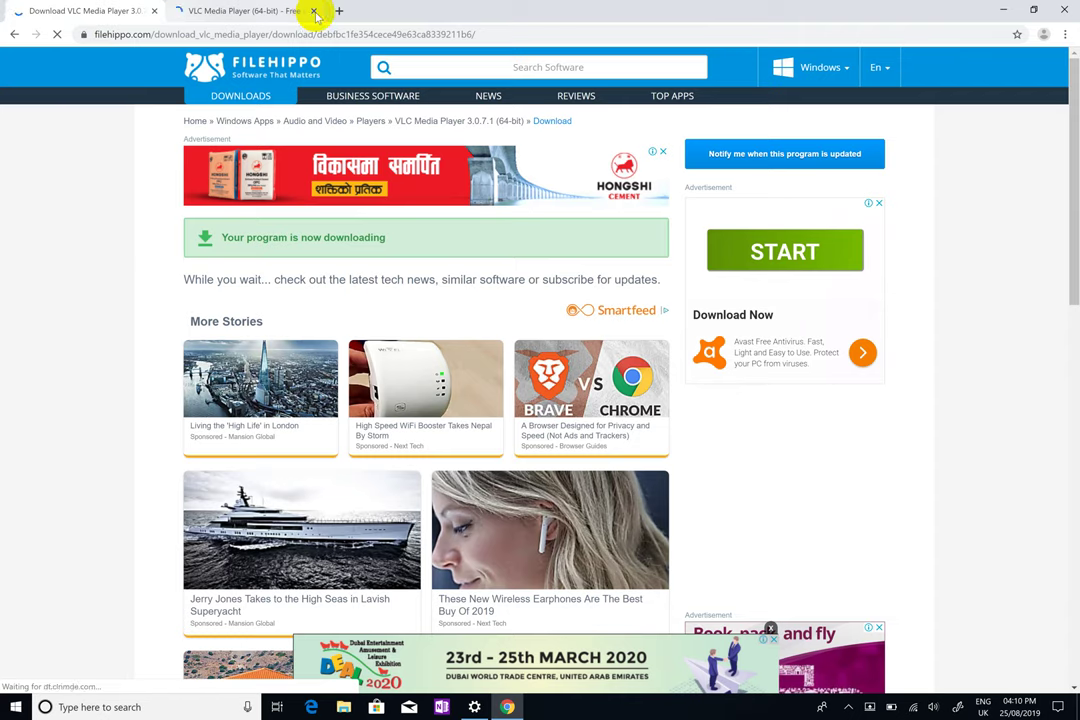
left_click(313, 12)
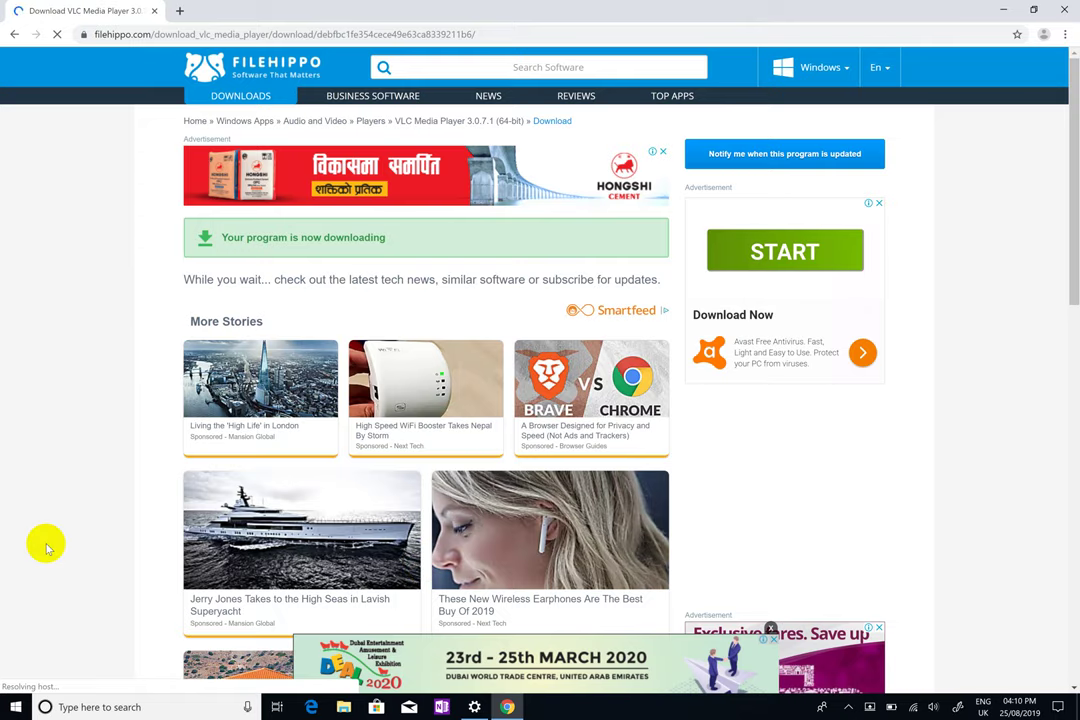
scroll(47, 547, "down", 1)
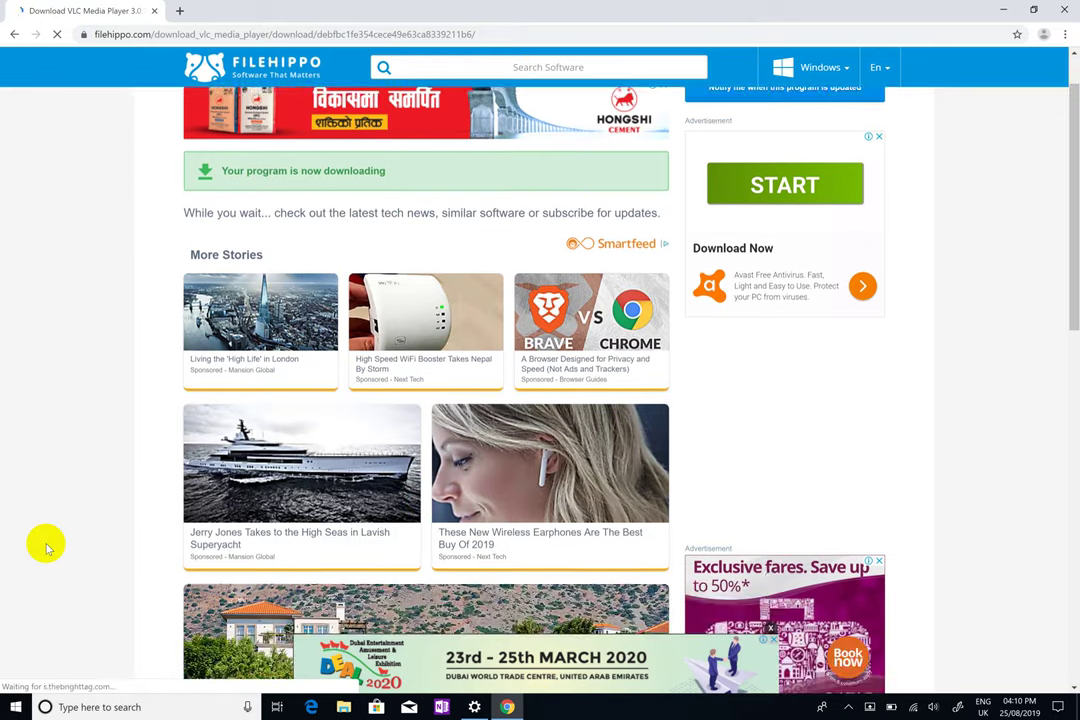
scroll(47, 547, "up", 1)
scroll(47, 547, "up", 1)
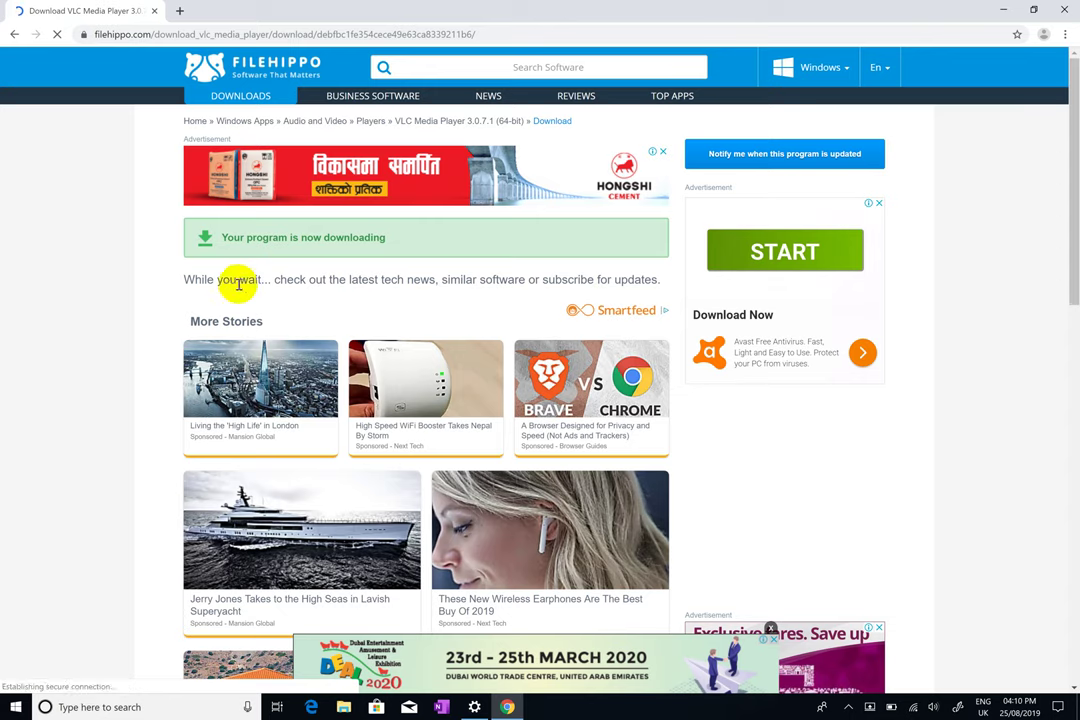
left_click_drag(242, 281, 673, 284)
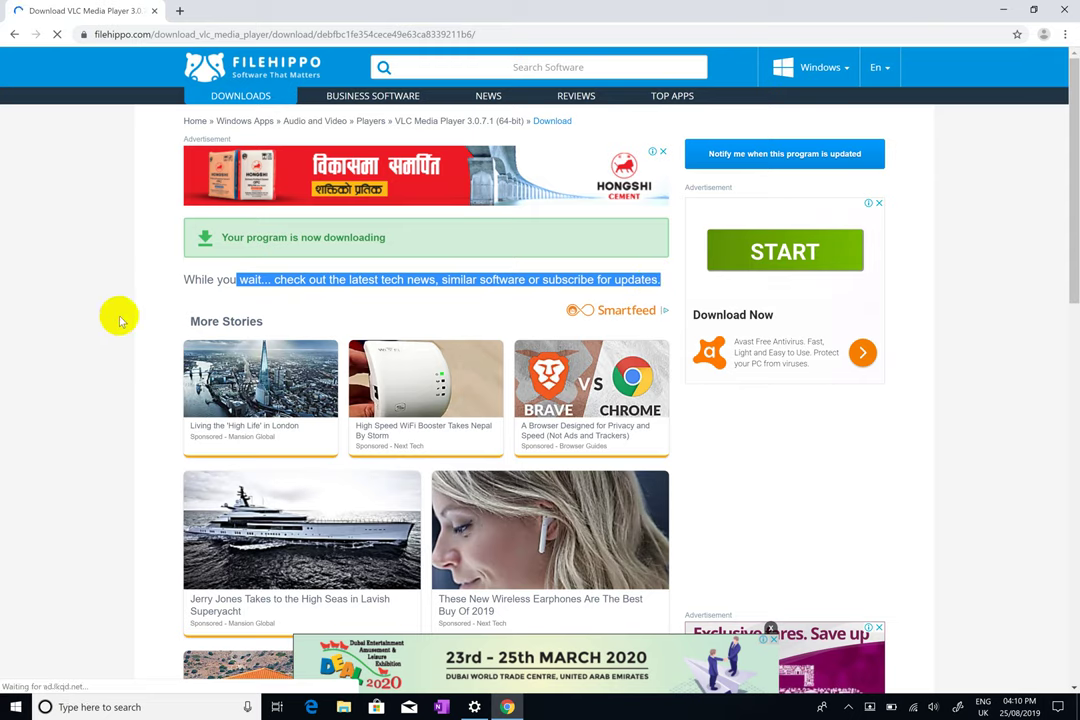
left_click(89, 292)
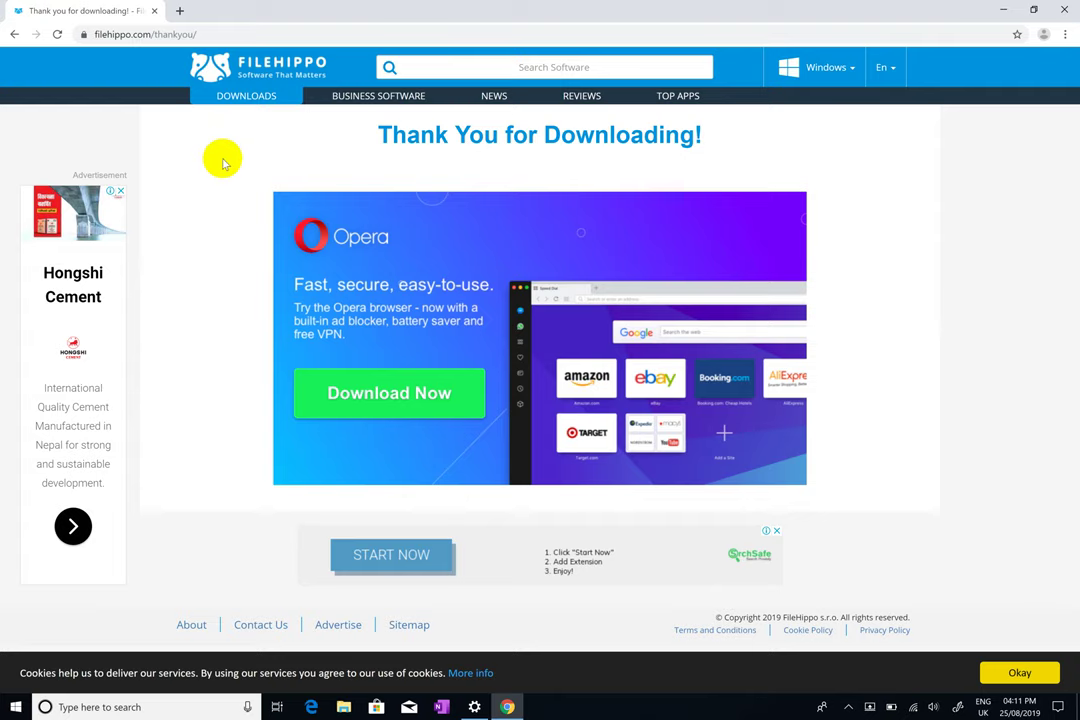
Open download.com.np in a new tab and check the page it leads to.
left_click(181, 12)
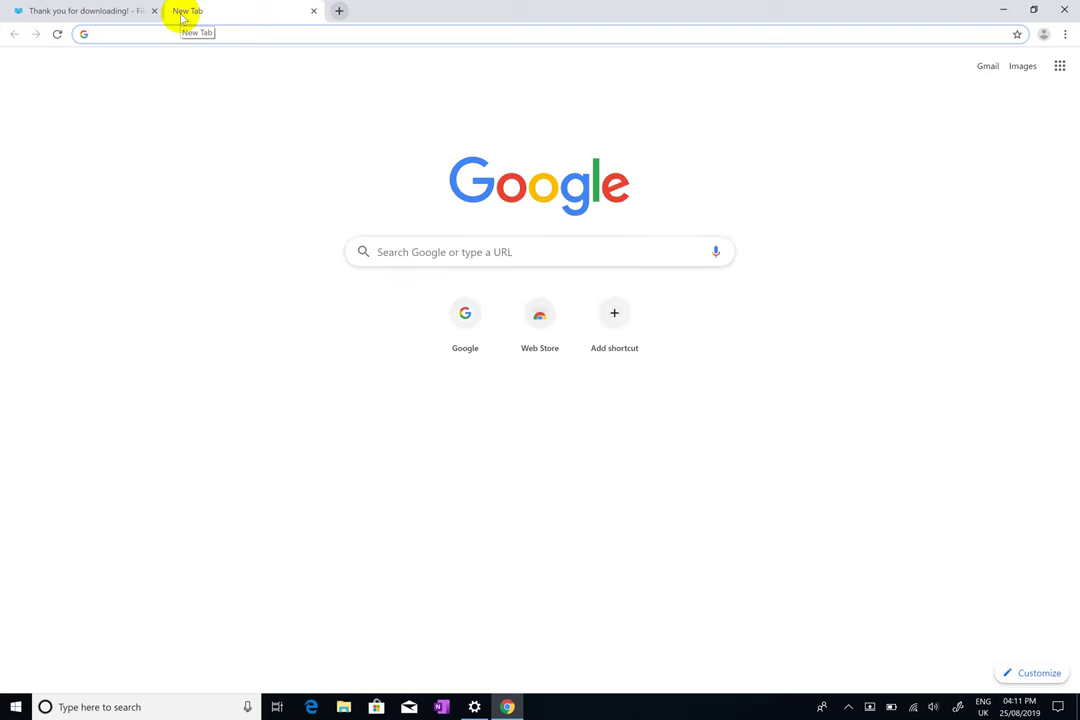
type("do")
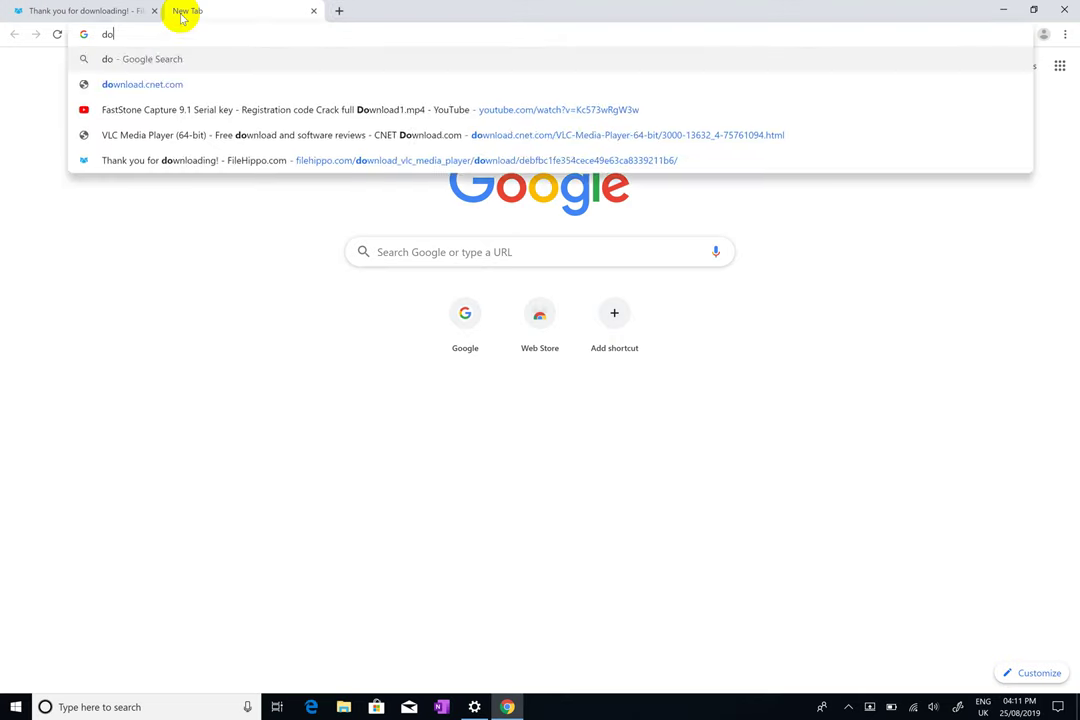
type("wnload.c")
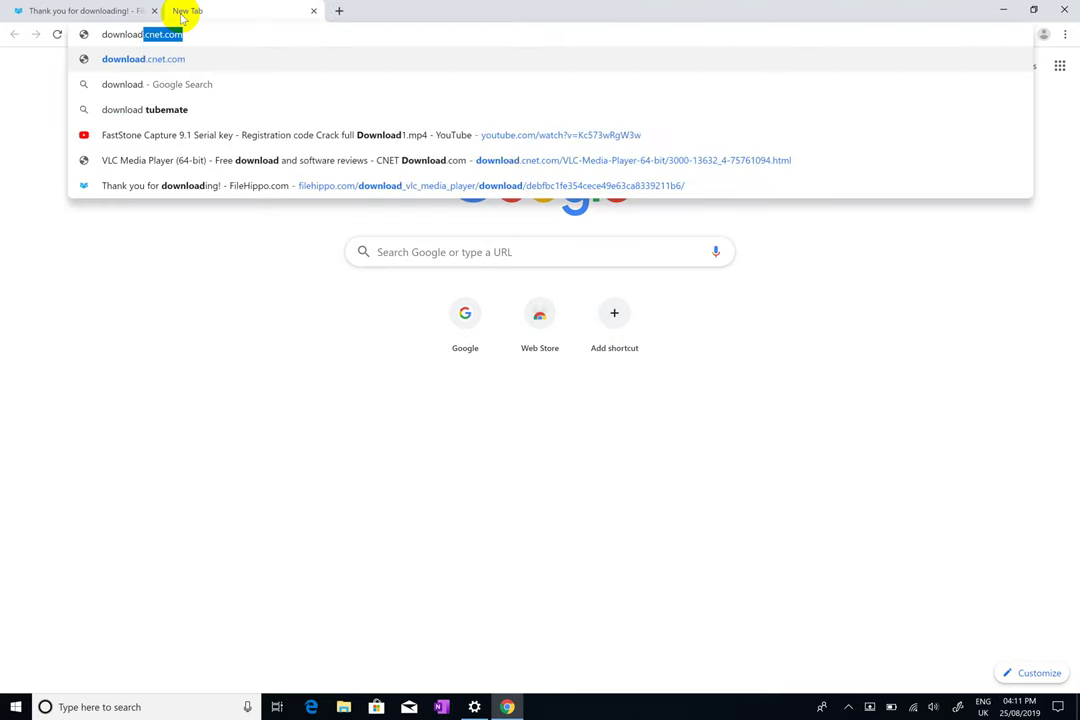
type("om.")
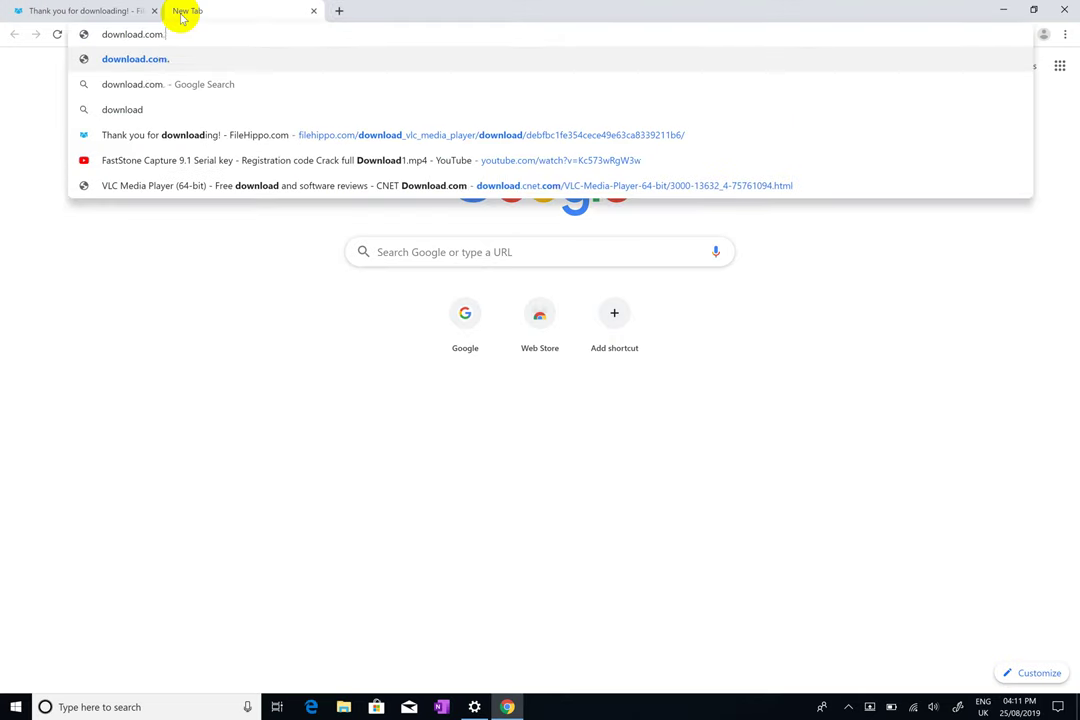
type("np")
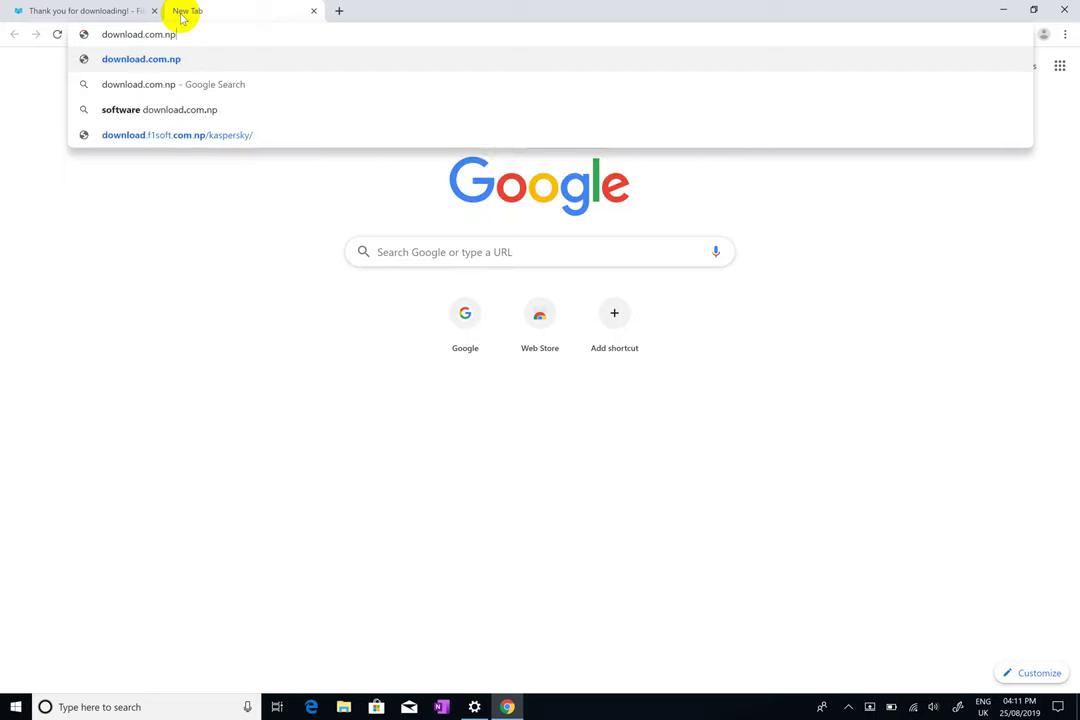
key("Return")
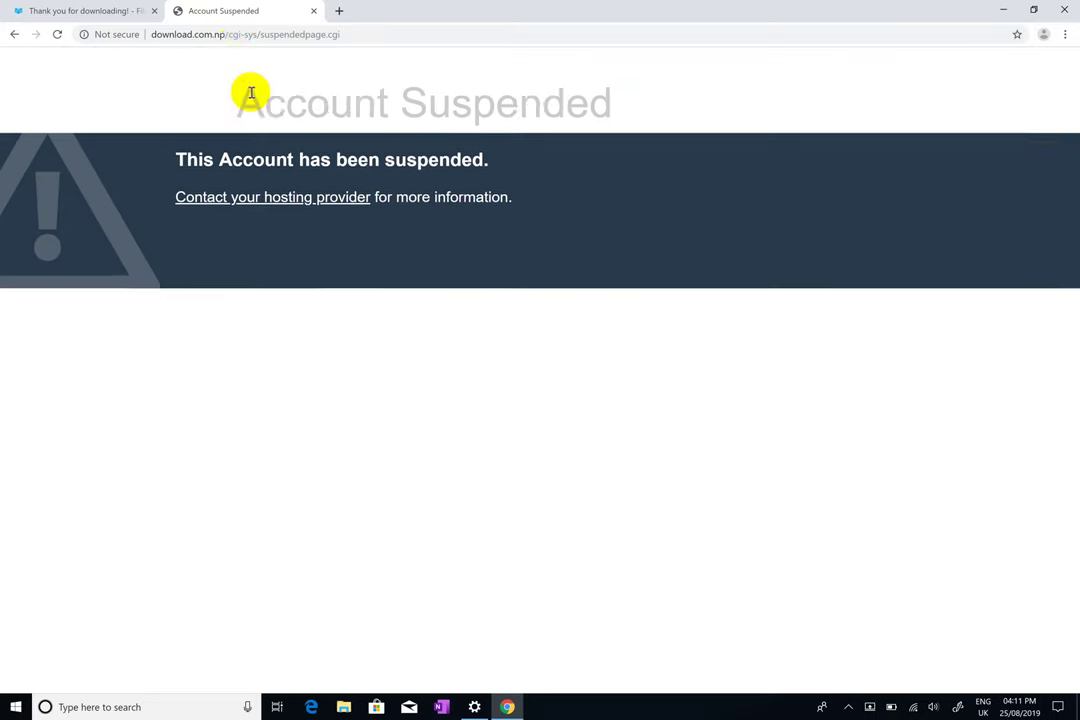
left_click(226, 37)
left_click(310, 34)
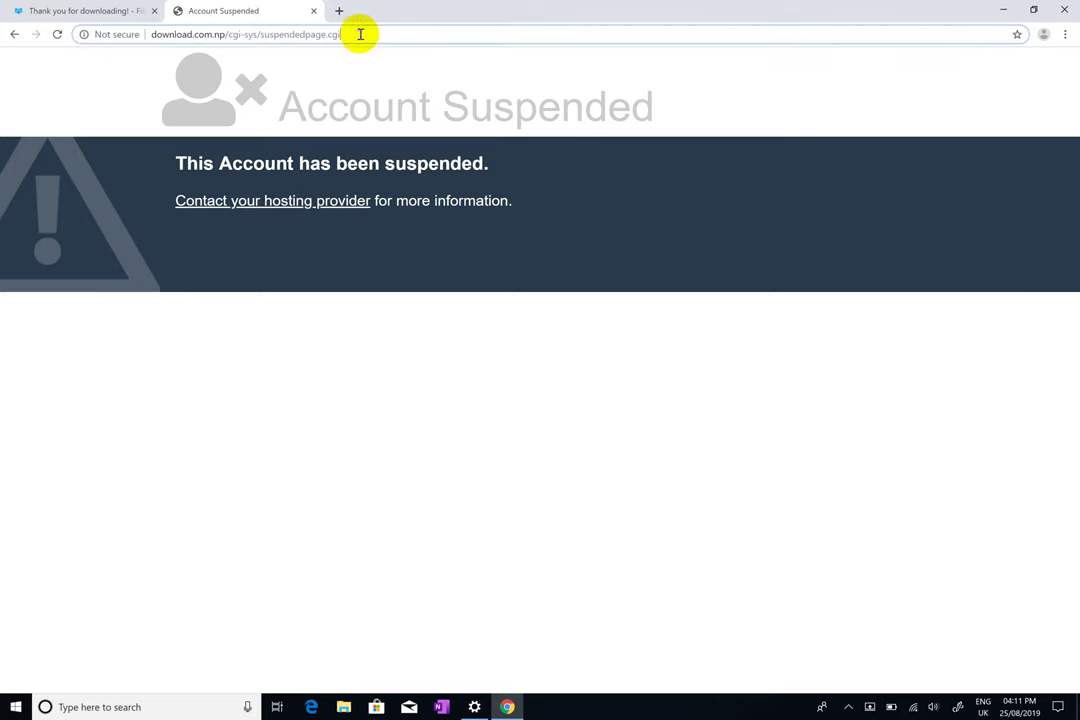
left_click(89, 10)
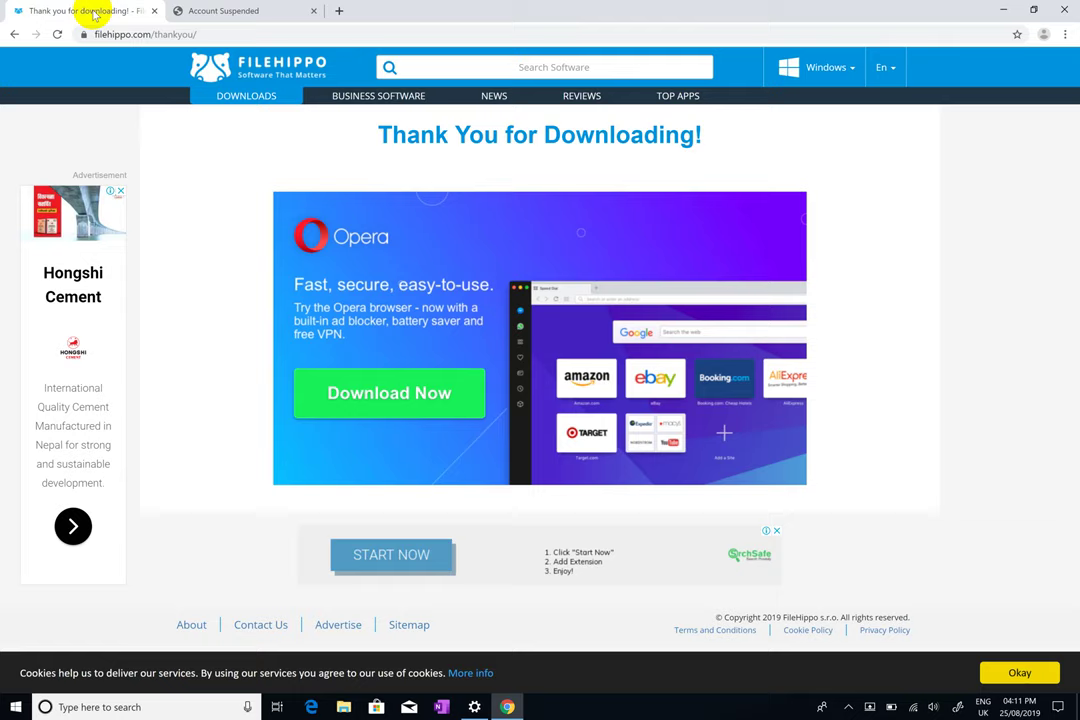
left_click(197, 8)
Open wlink.com.np in another new tab and go to WorldLink's Software Download support page.
left_click(340, 12)
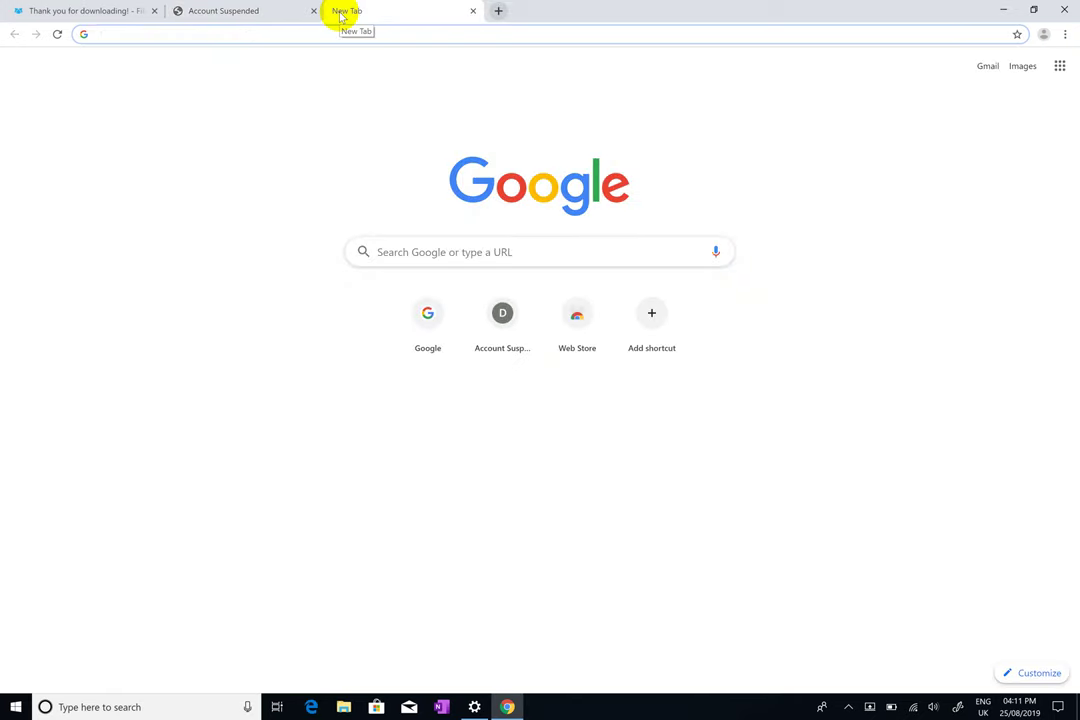
type("worldlink")
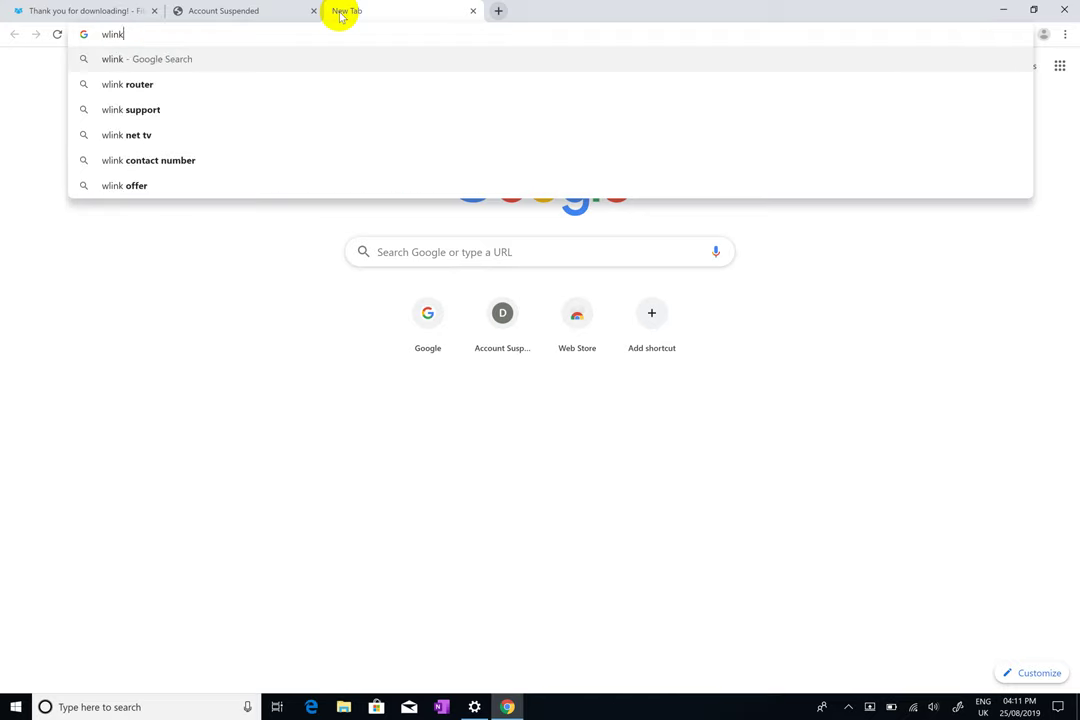
type(".com.n")
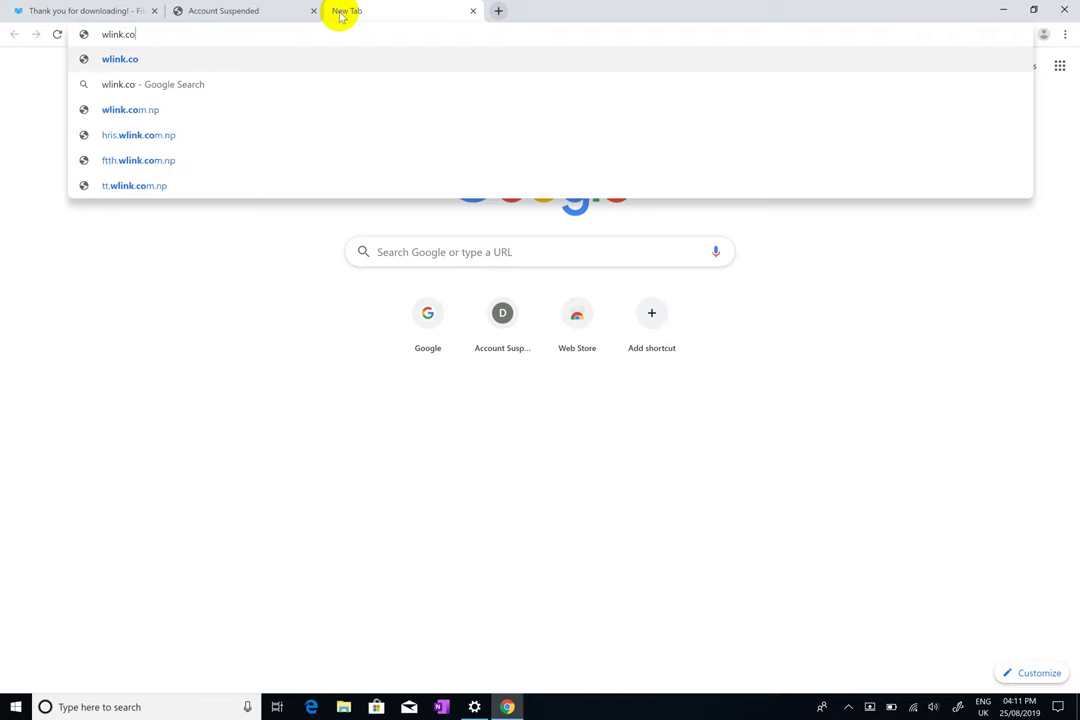
type("p")
key("Return")
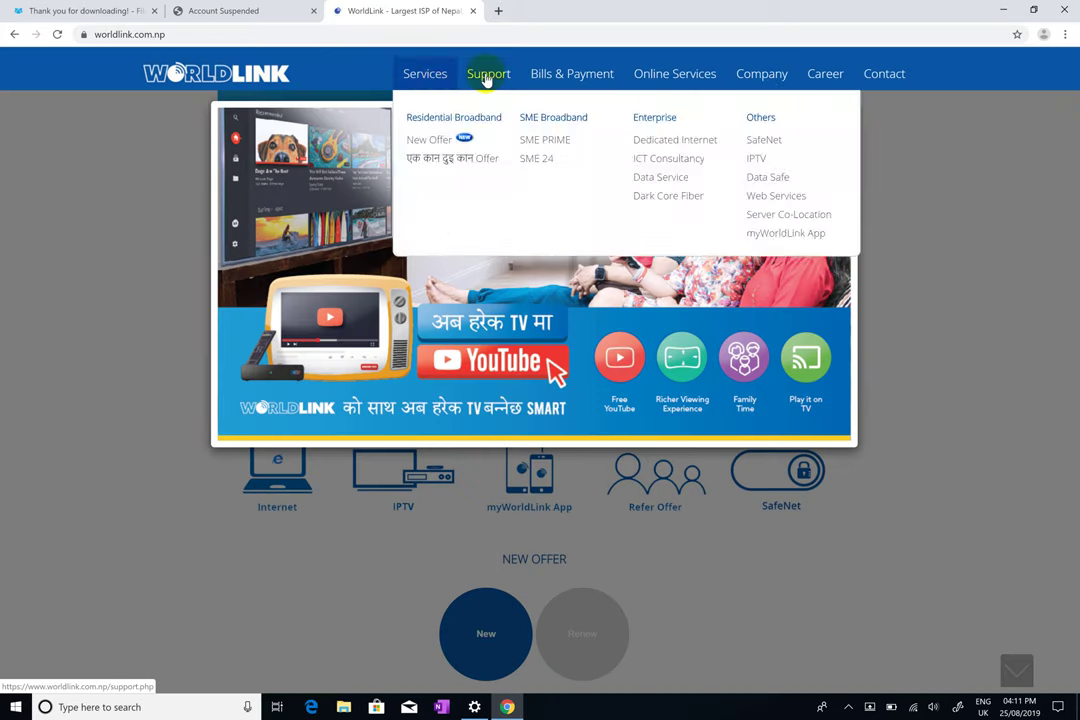
mouse_move(488, 78)
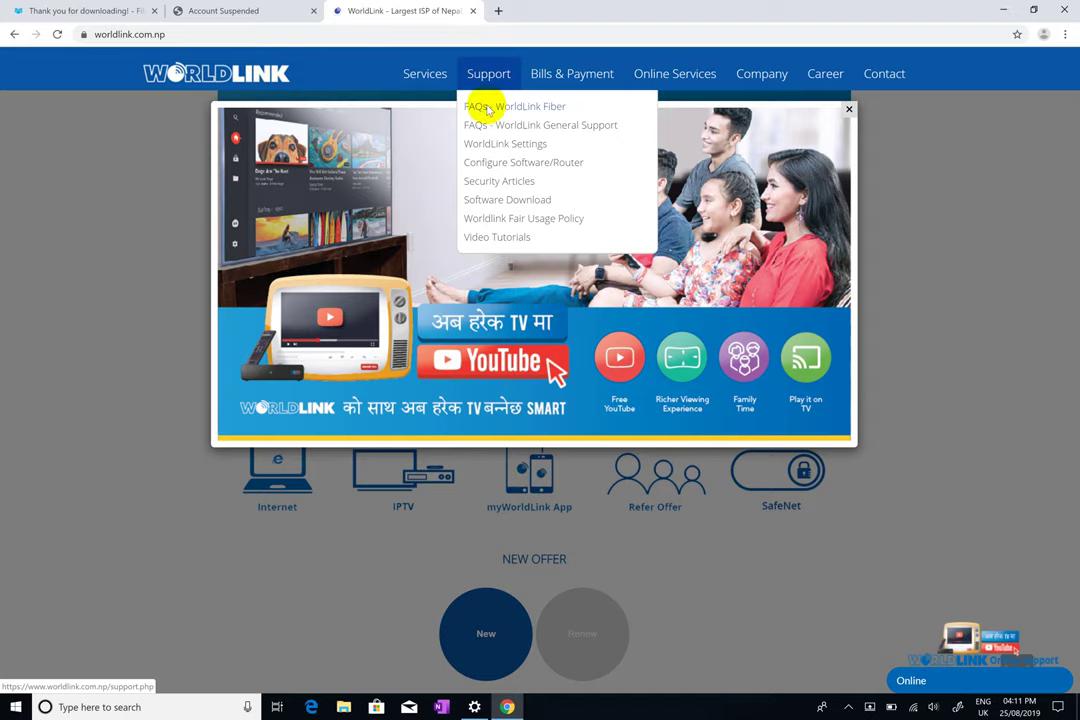
left_click(511, 206)
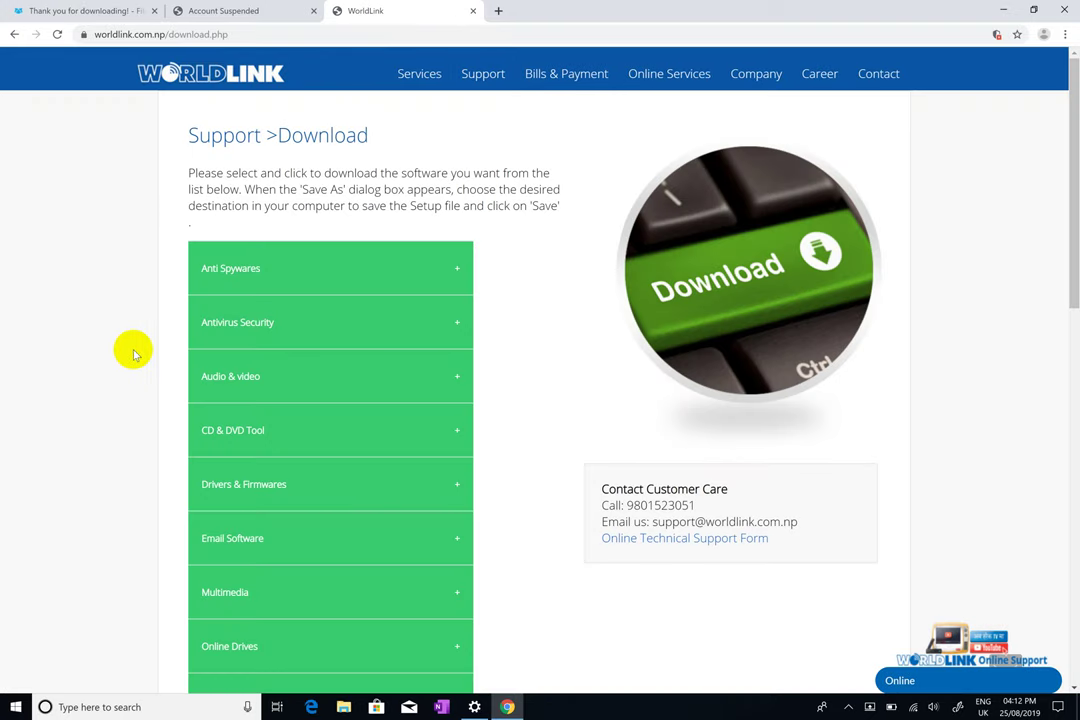
Look through the Multimedia software list for VLC Media Player, and collapse the list again.
left_click(241, 592)
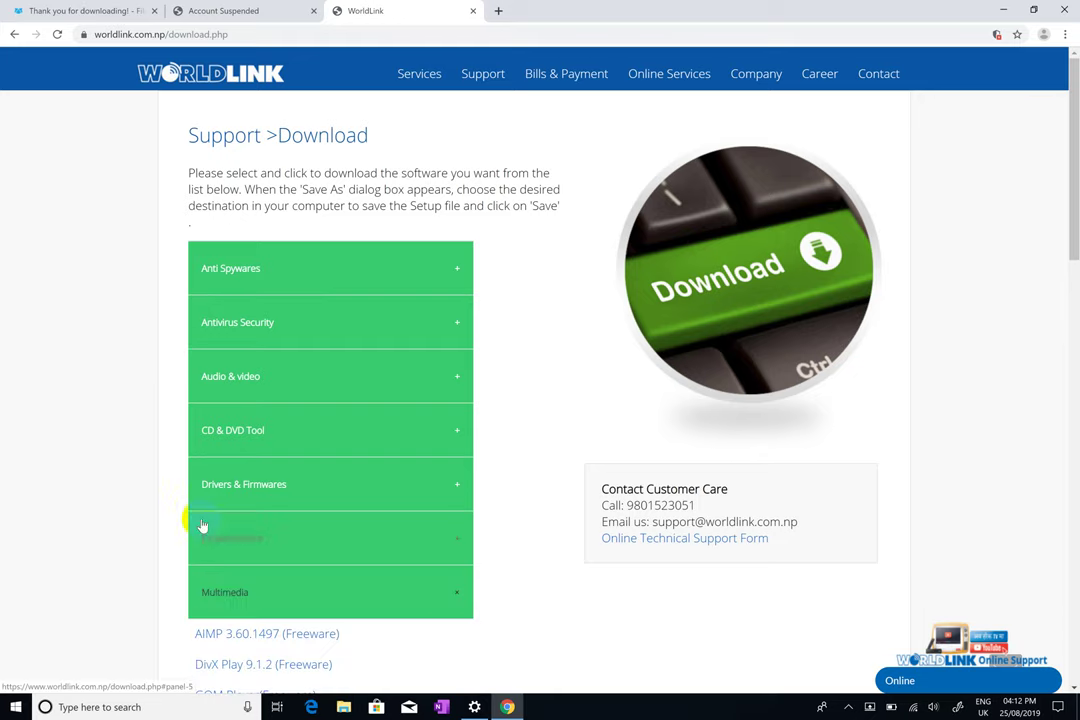
scroll(196, 512, "down", 2)
scroll(190, 500, "down", 2)
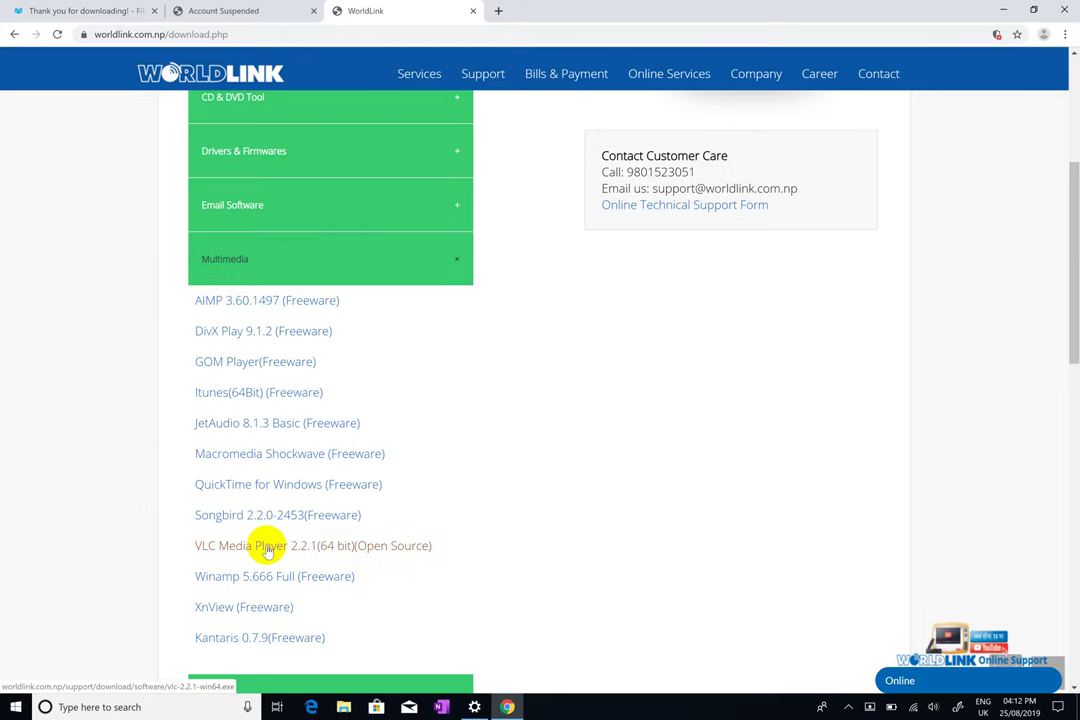
left_click(265, 276)
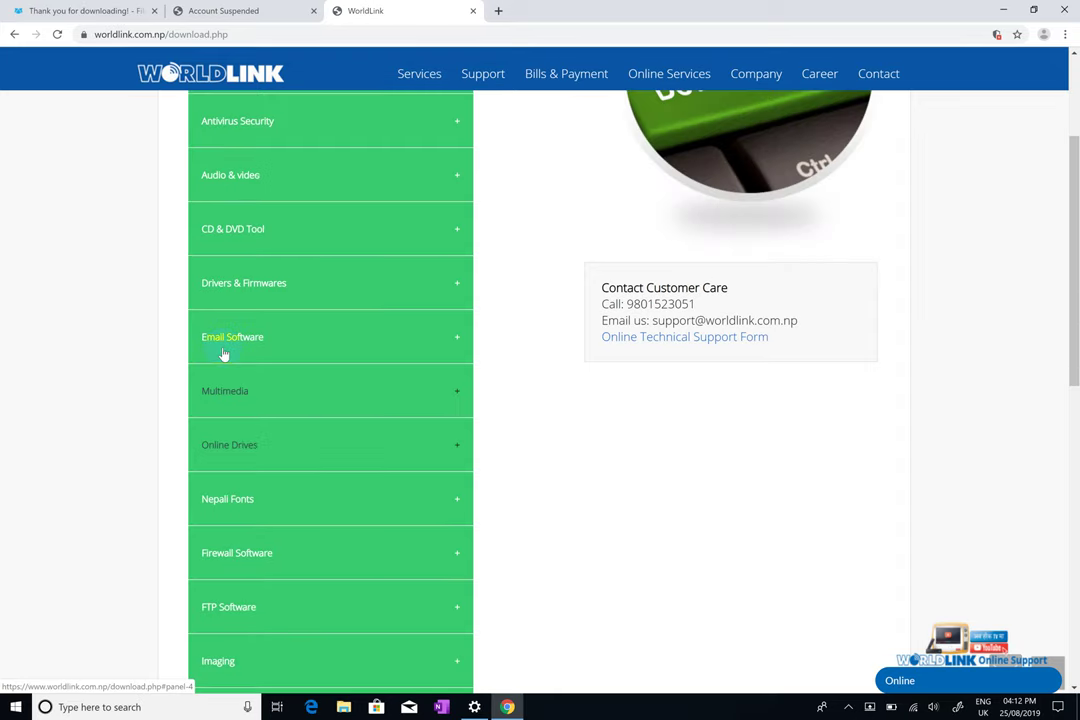
Review the programs offered under Anti Spywares and Audio & video, collapsing each list after viewing.
scroll(210, 366, "up", 2)
left_click(273, 272)
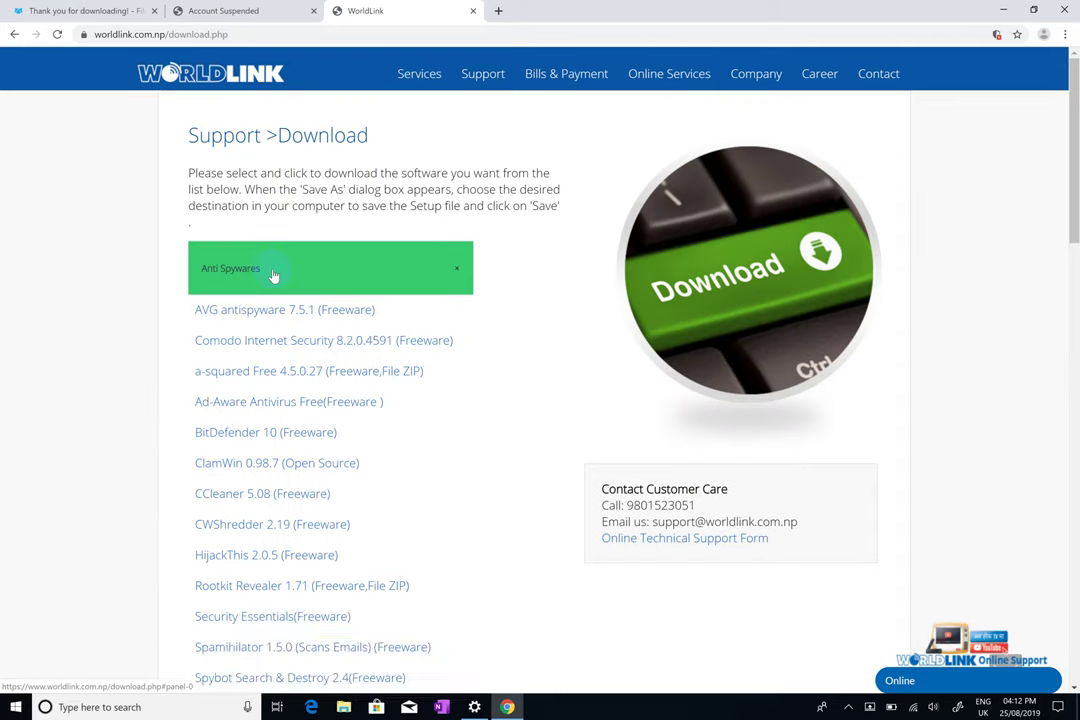
left_click(273, 270)
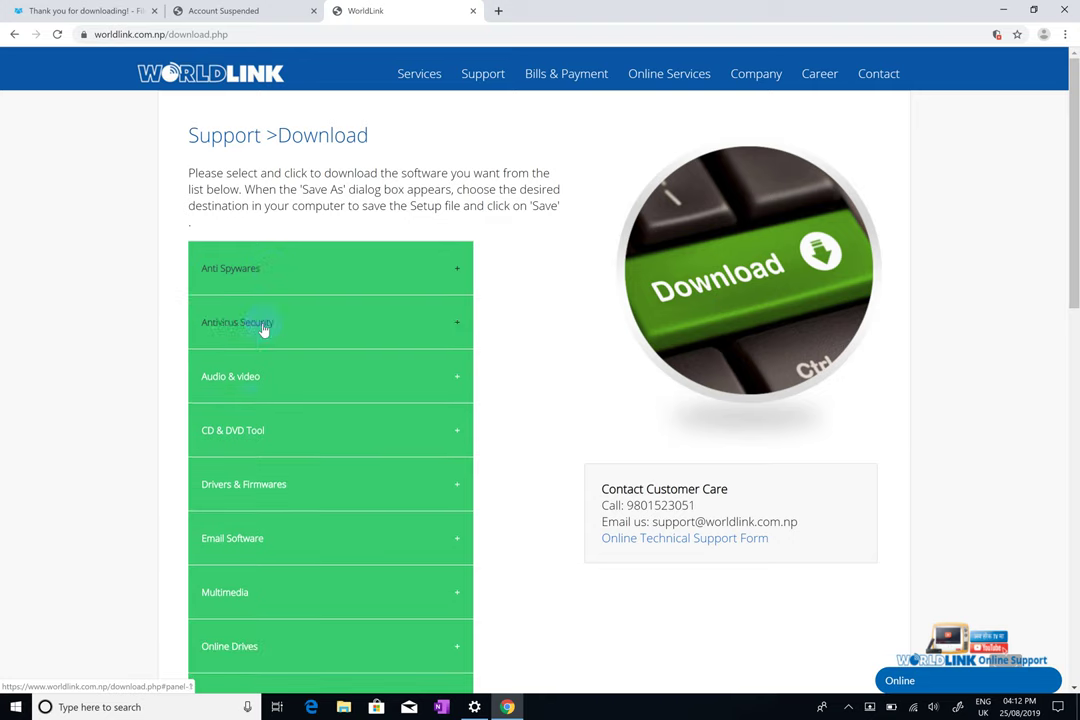
left_click(259, 379)
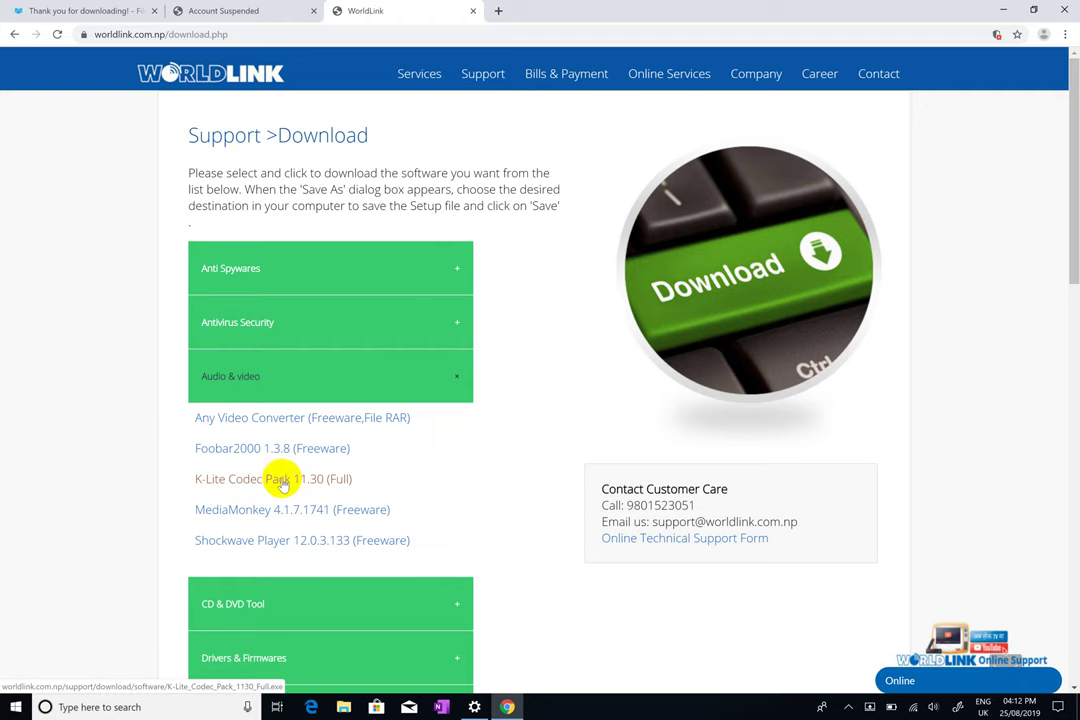
left_click(268, 390)
Check which programs are listed under Online Drives, then collapse the list again.
scroll(265, 405, "down", 2)
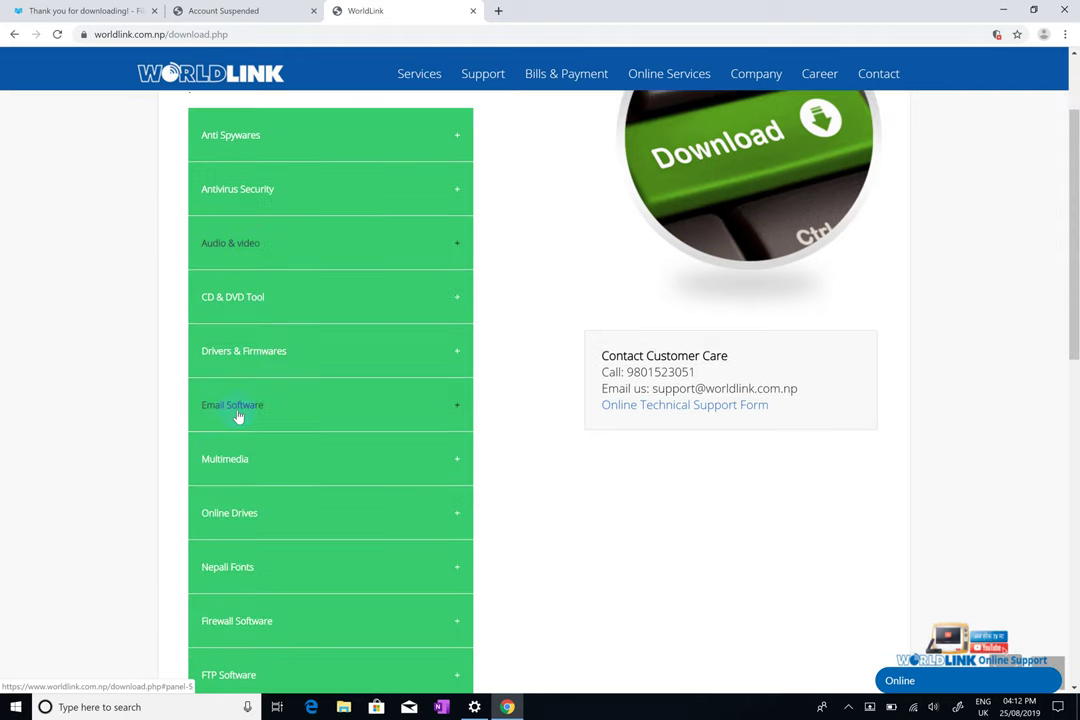
left_click(244, 513)
left_click(244, 513)
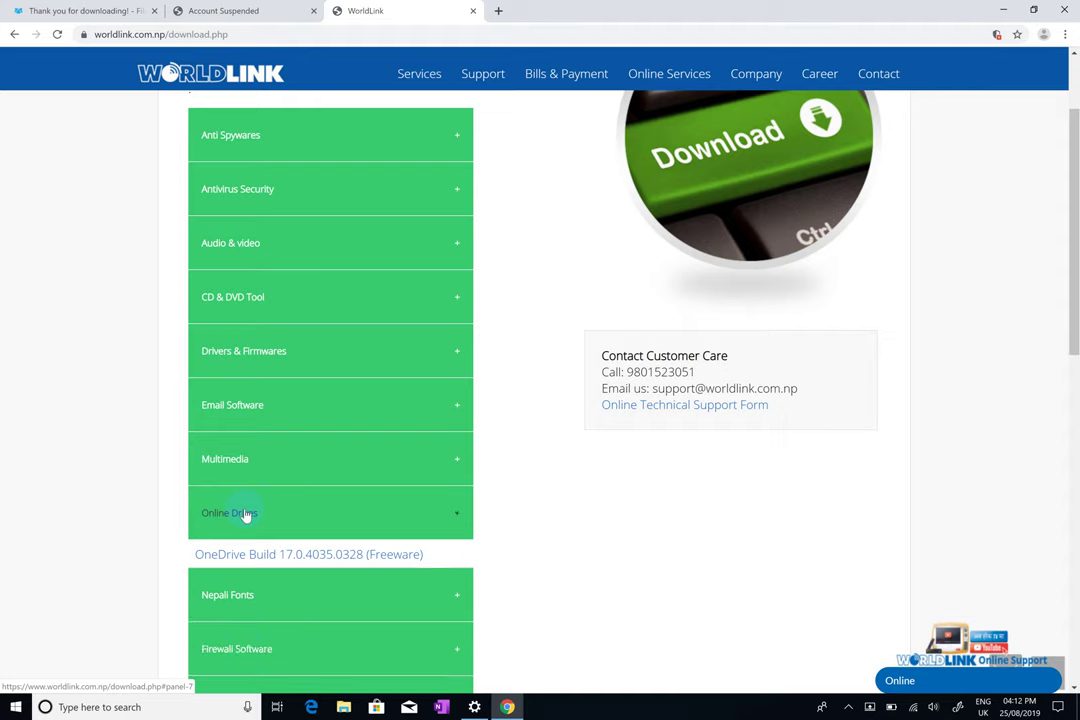
scroll(253, 470, "down", 1)
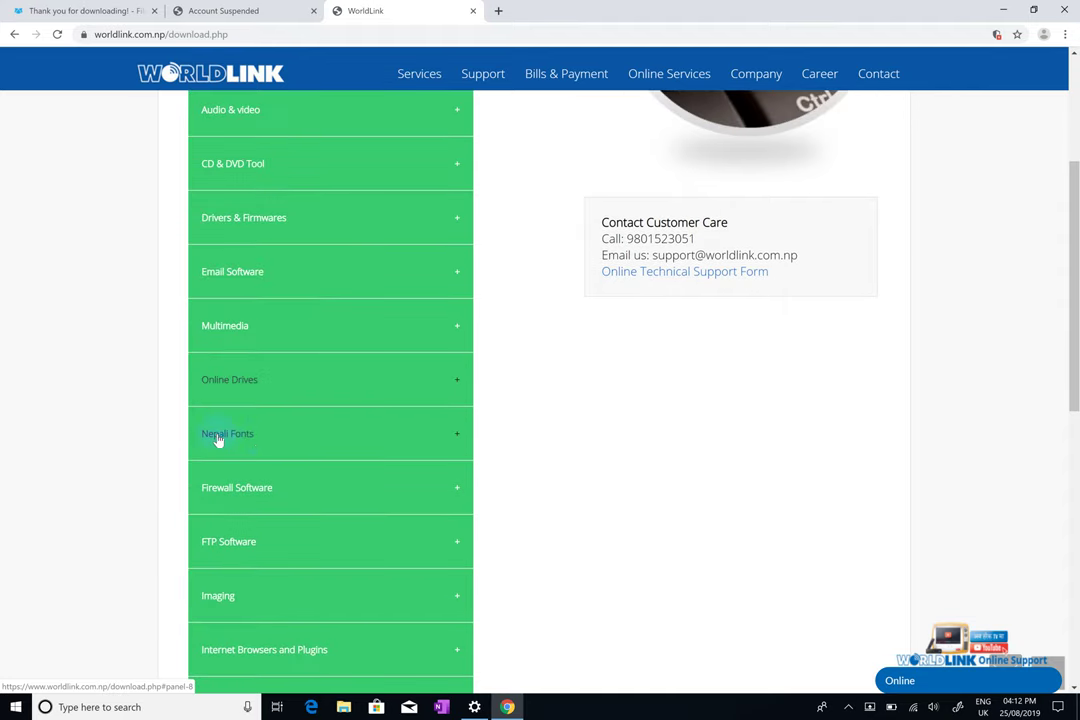
scroll(236, 571, "down", 1)
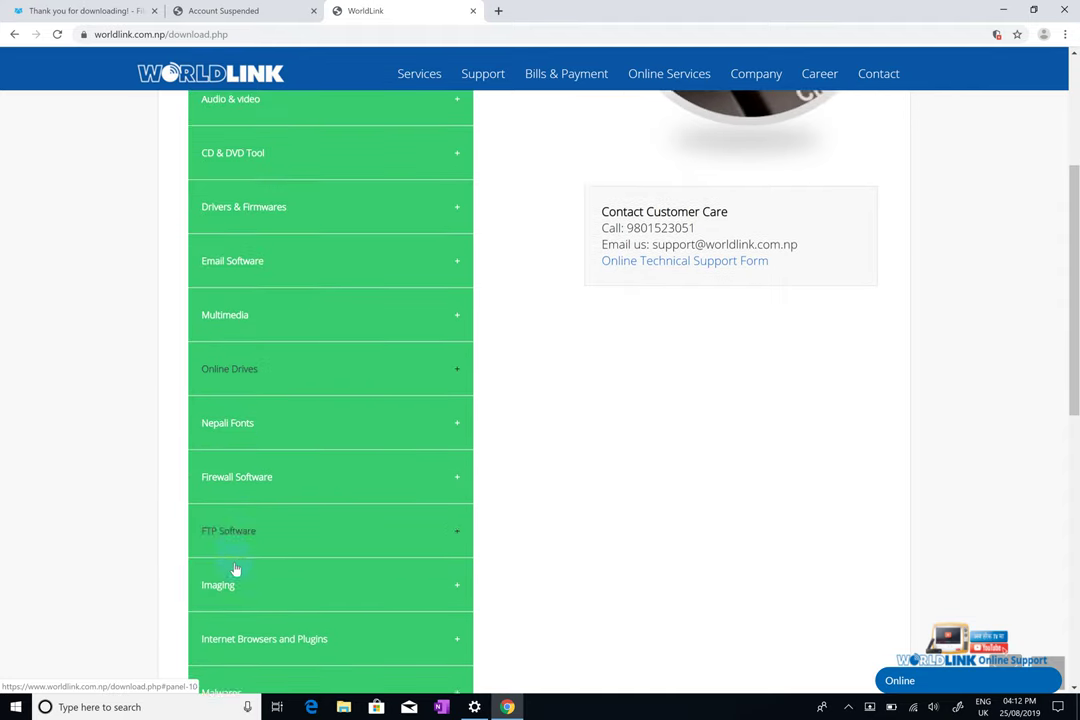
Check the Internet Browsers and Plugins and Messengers categories, collapsing each list after viewing.
scroll(232, 545, "down", 2)
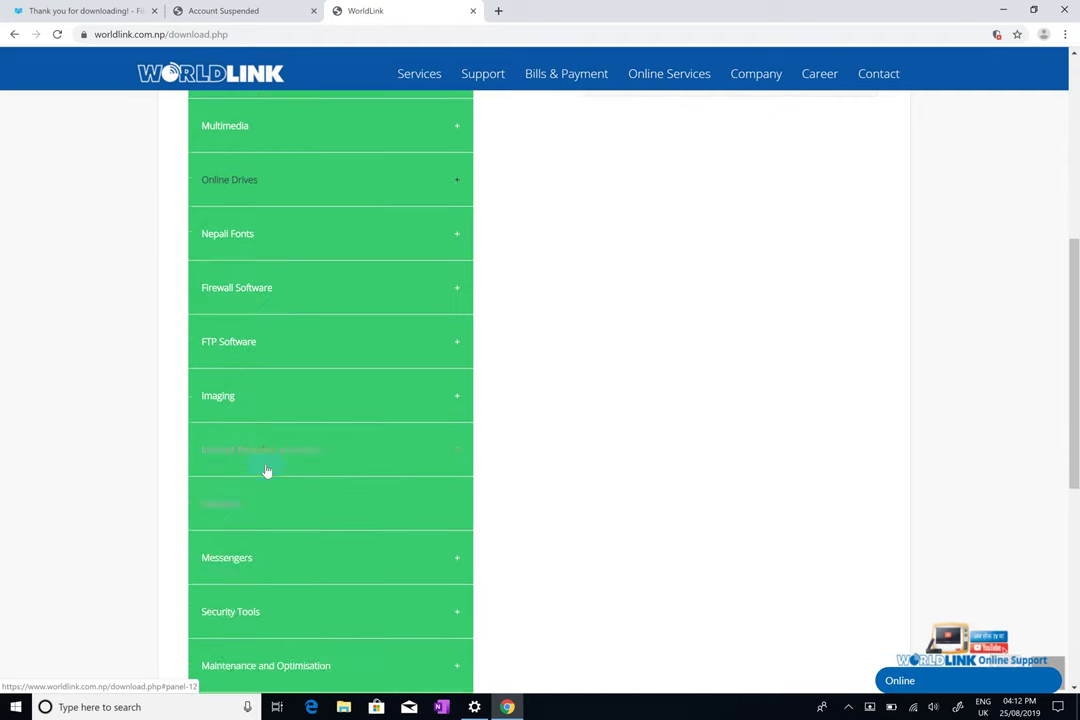
left_click(277, 458)
left_click(277, 458)
scroll(176, 511, "down", 2)
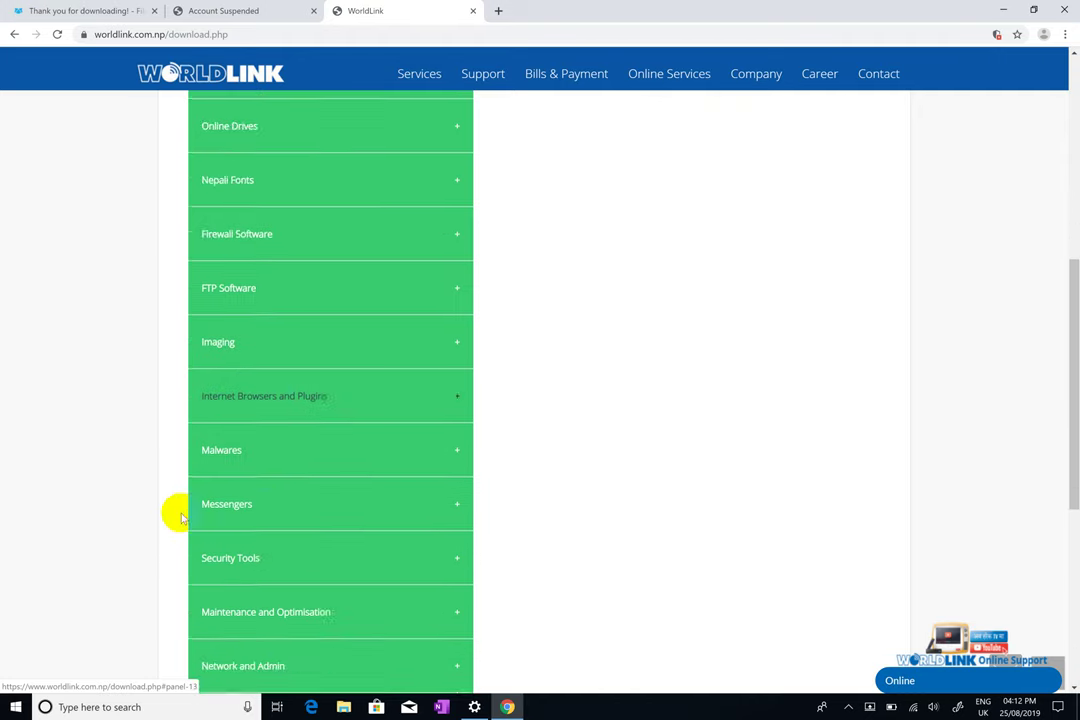
left_click(241, 435)
left_click(241, 435)
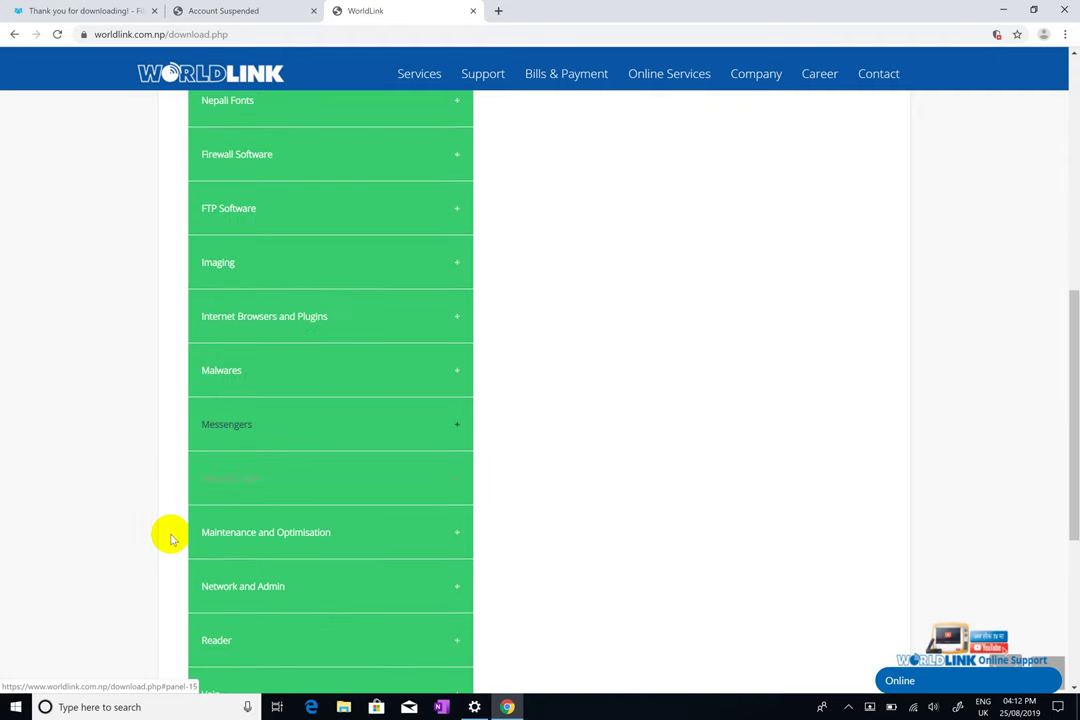
Review the software offered under Reader and Utilities, collapsing each list after viewing.
scroll(165, 538, "down", 2)
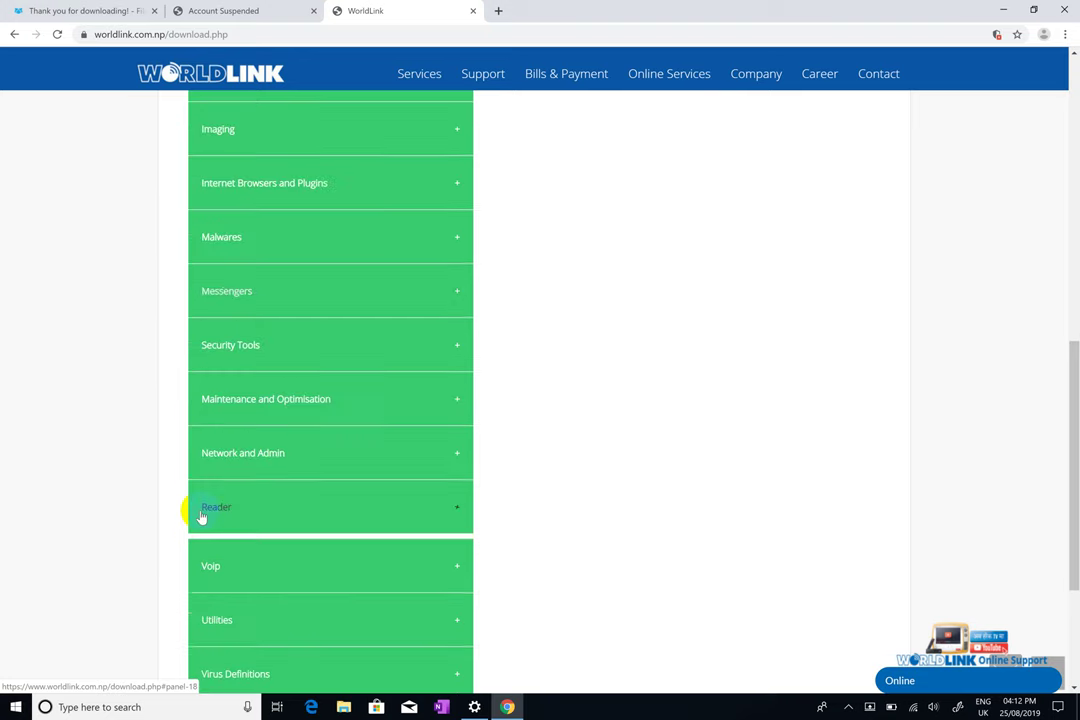
left_click(201, 516)
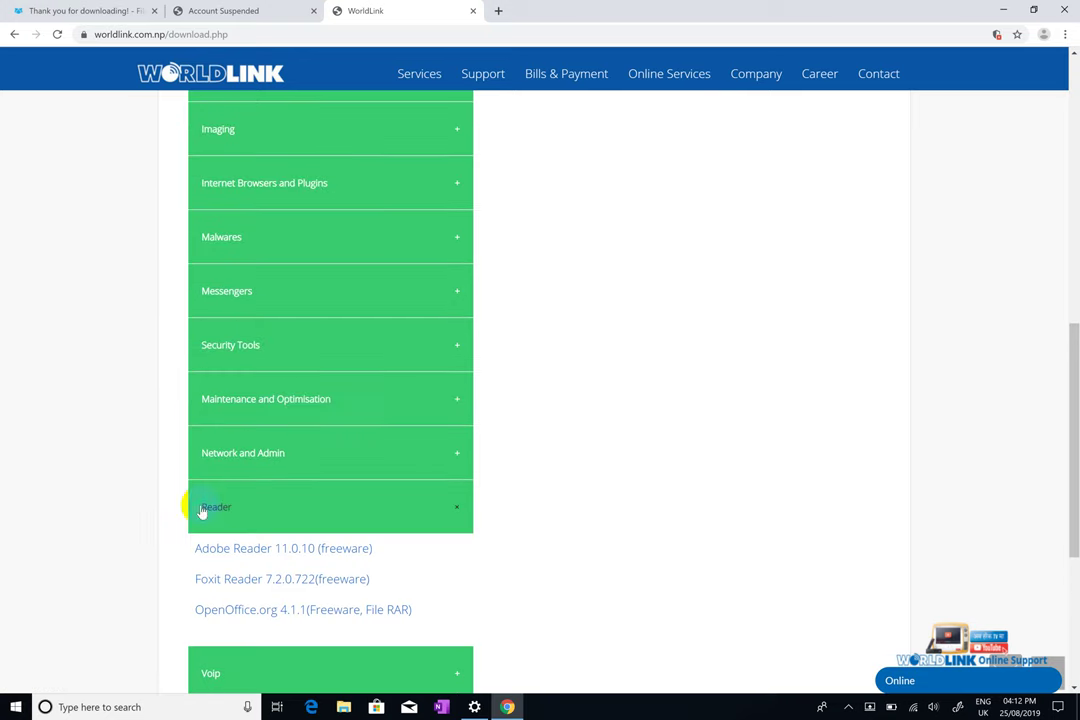
left_click(220, 513)
scroll(125, 553, "down", 2)
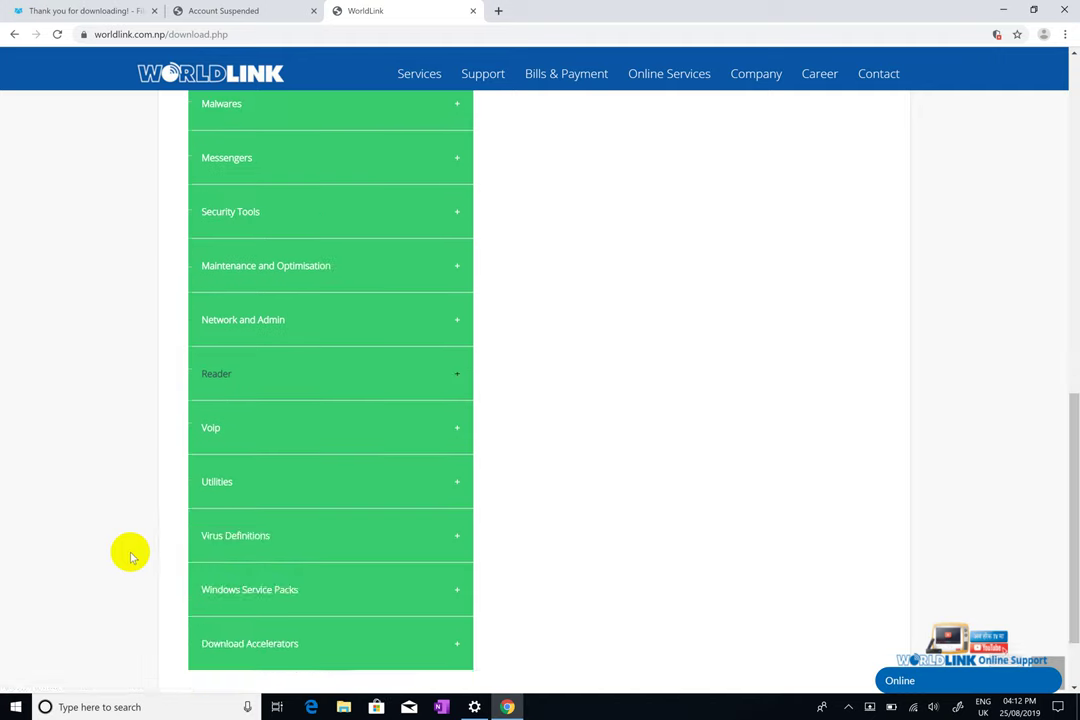
left_click(227, 494)
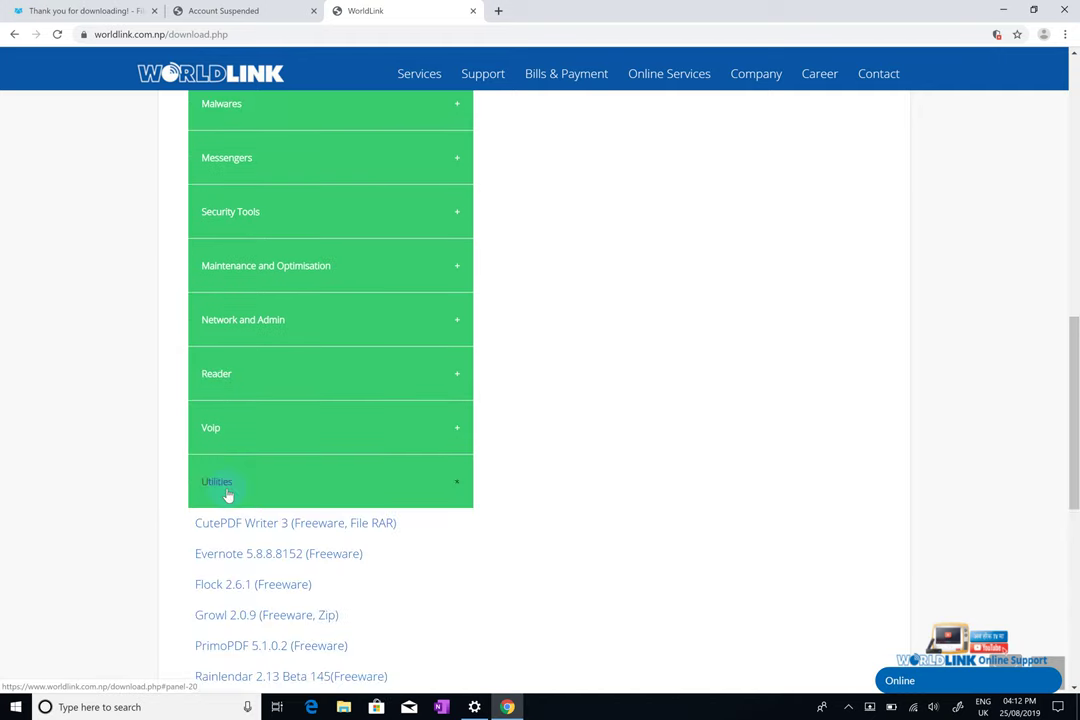
left_click(227, 494)
Review the Windows Service Packs and Download Accelerators lists, collapsing each one after viewing.
scroll(202, 569, "down", 1)
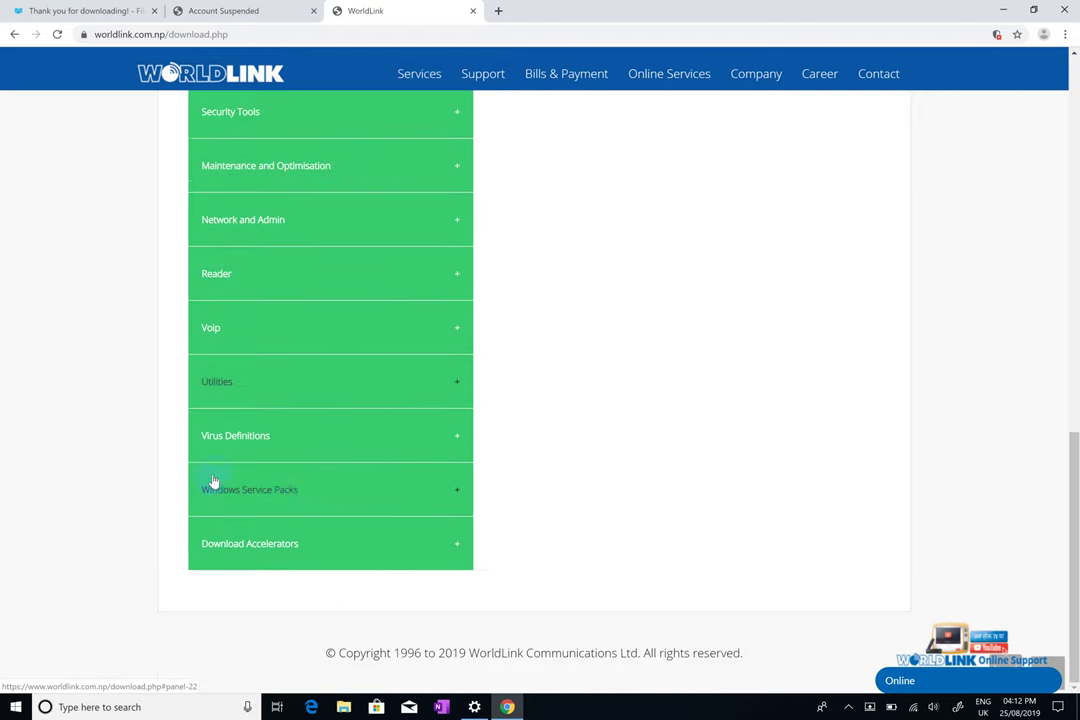
left_click(276, 500)
left_click(276, 500)
left_click(290, 555)
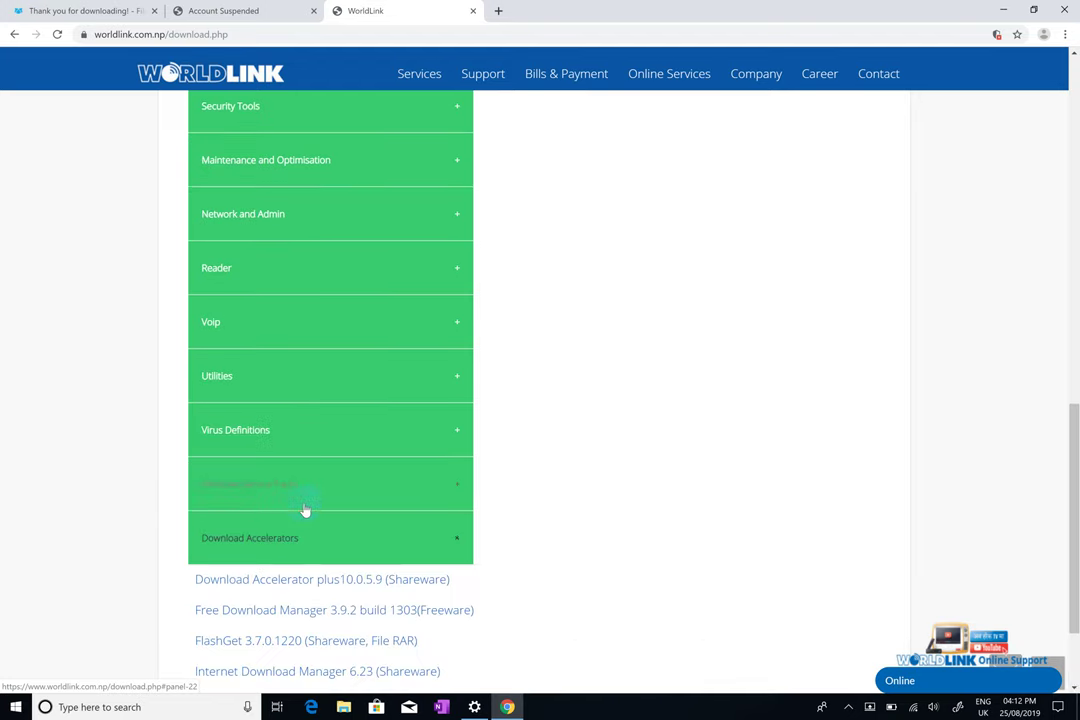
scroll(302, 500, "down", 2)
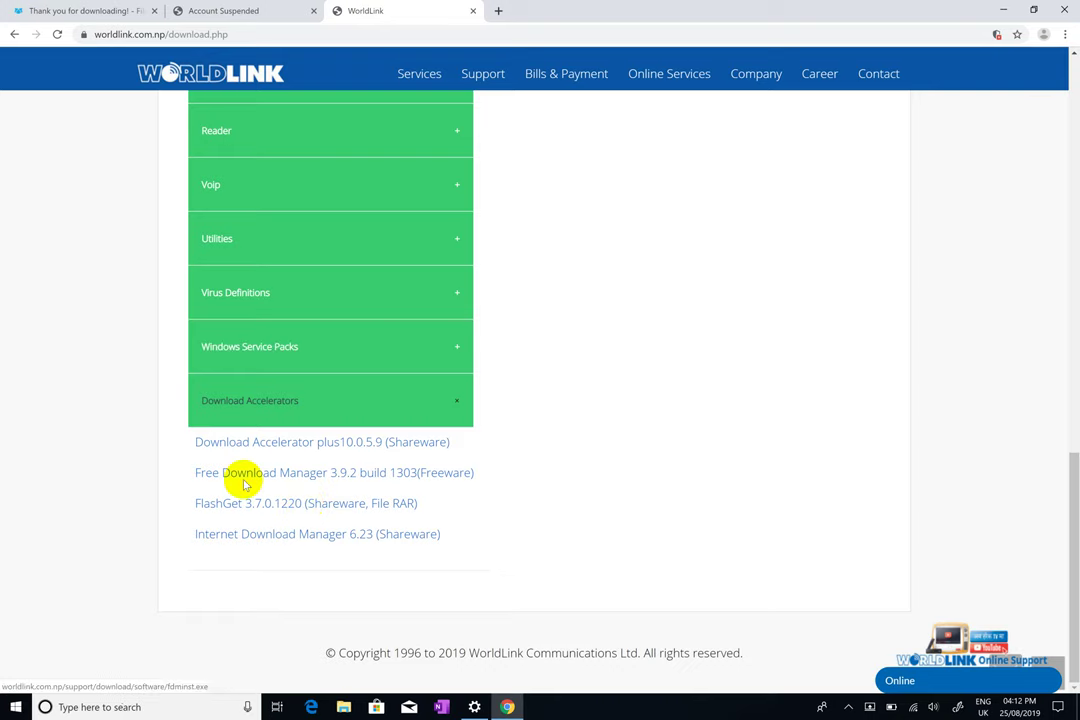
left_click(272, 410)
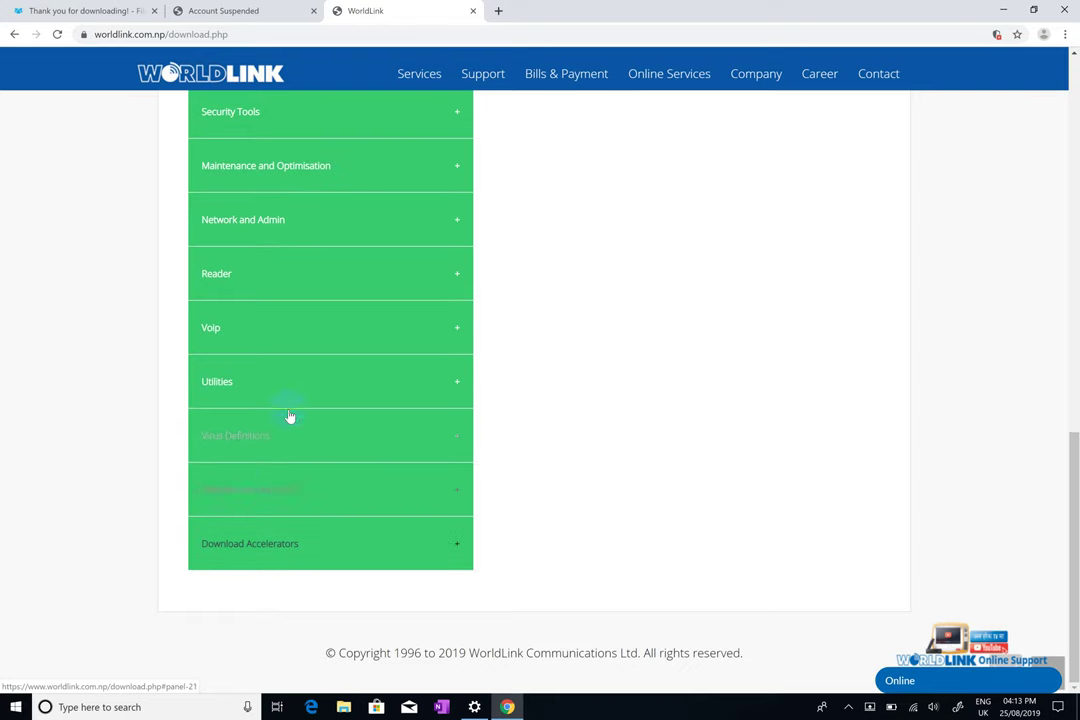
Recheck the Audio & video list, collapse it, and look through the remaining software categories on the page.
scroll(289, 416, "up", 5)
scroll(210, 445, "down", 2)
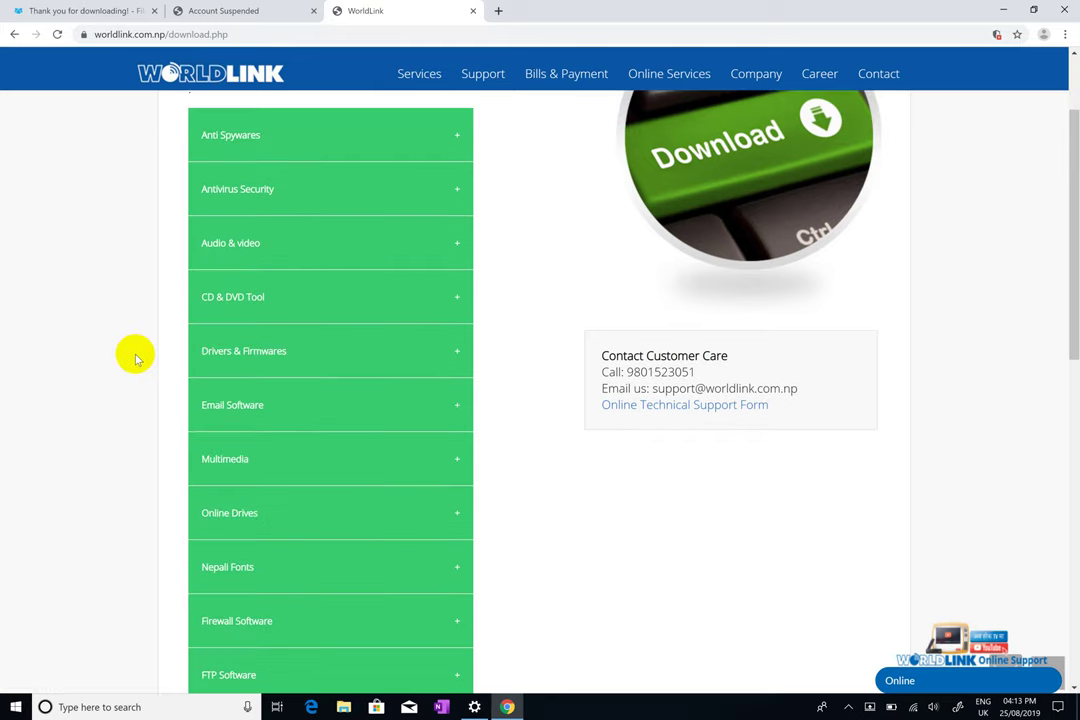
left_click(212, 249)
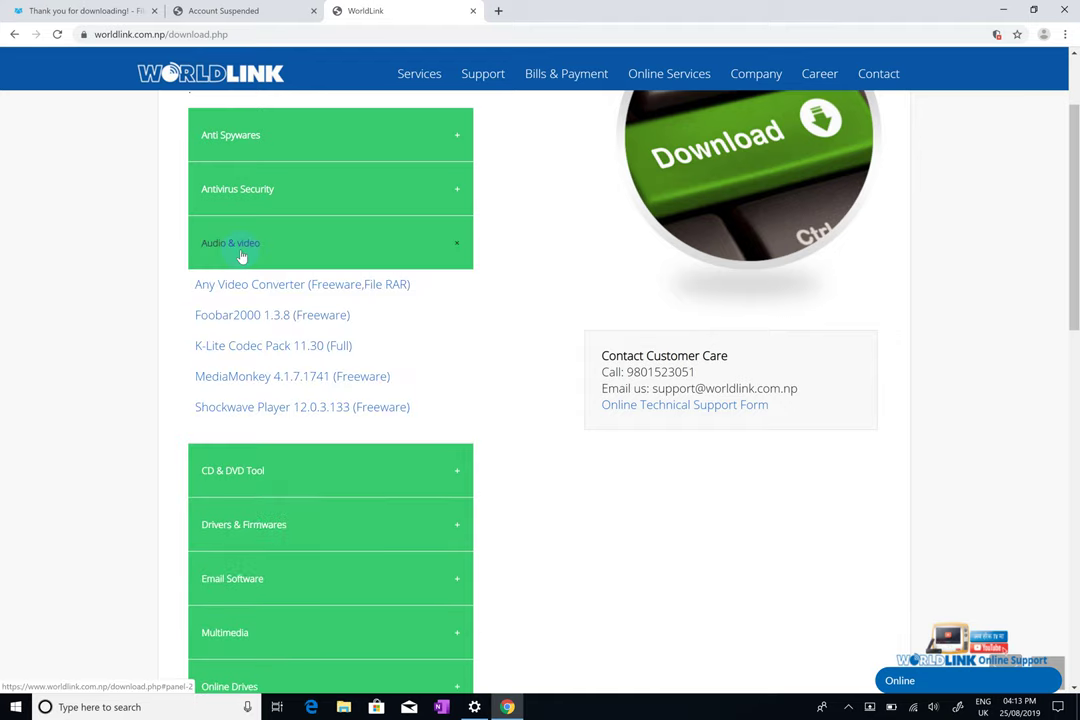
left_click(241, 255)
scroll(176, 440, "down", 2)
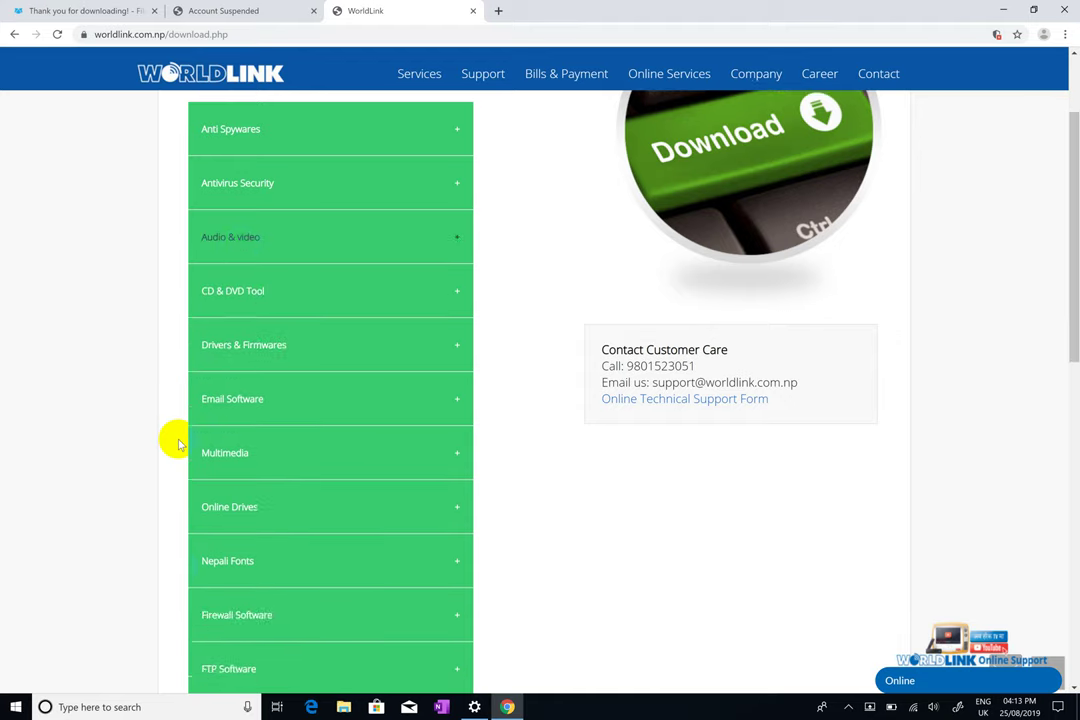
scroll(176, 440, "down", 3)
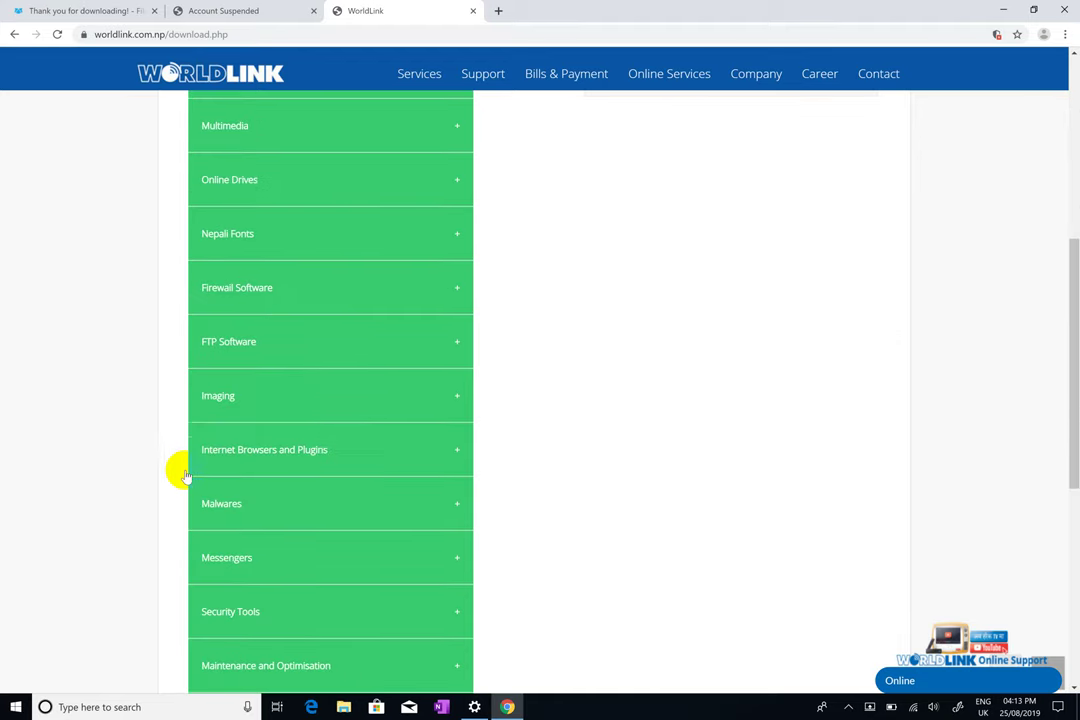
scroll(230, 580, "down", 3)
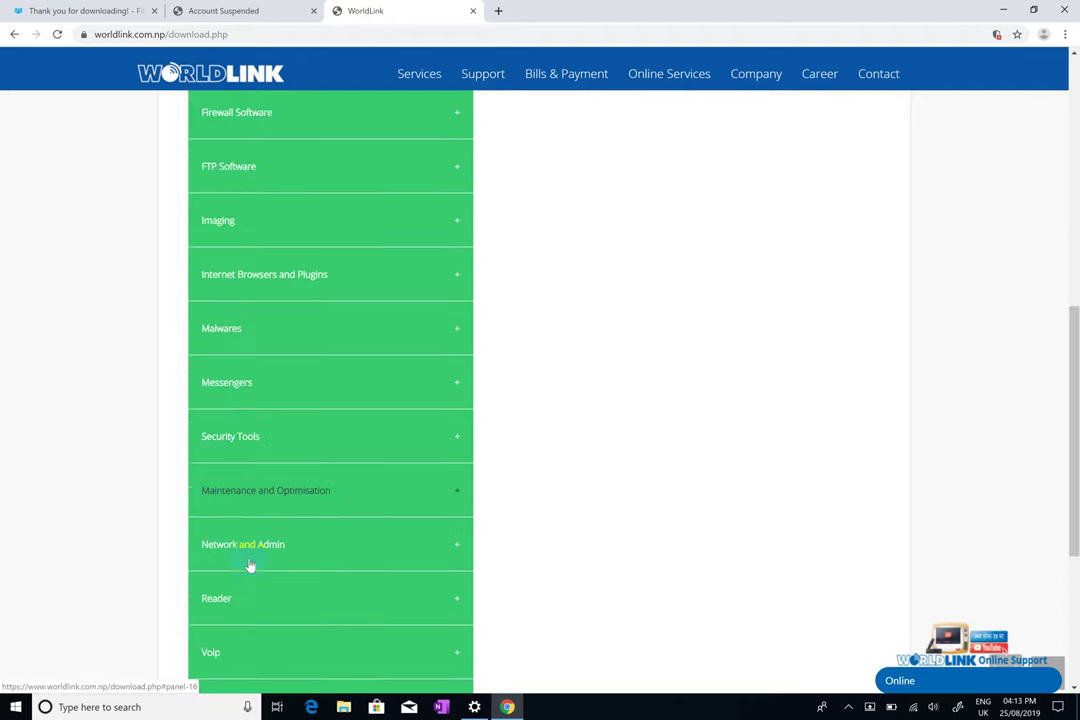
scroll(231, 480, "down", 1)
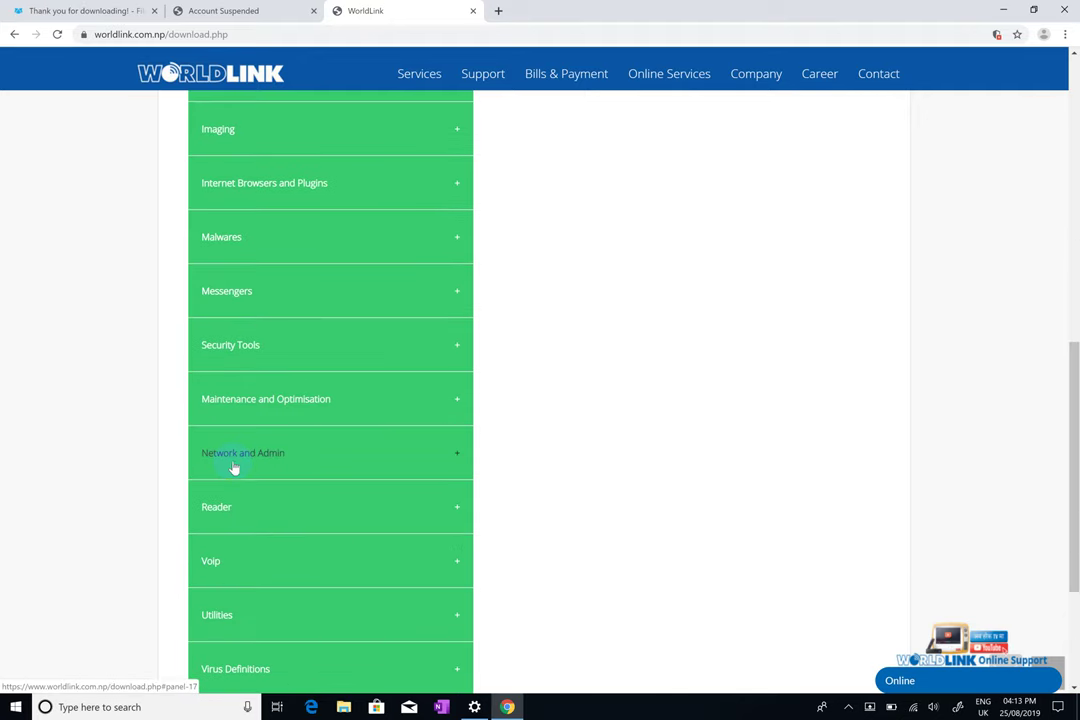
Download VLC Media Player 2.2.1 (64 bit) from the Multimedia category.
scroll(241, 462, "up", 3)
scroll(241, 461, "up", 3)
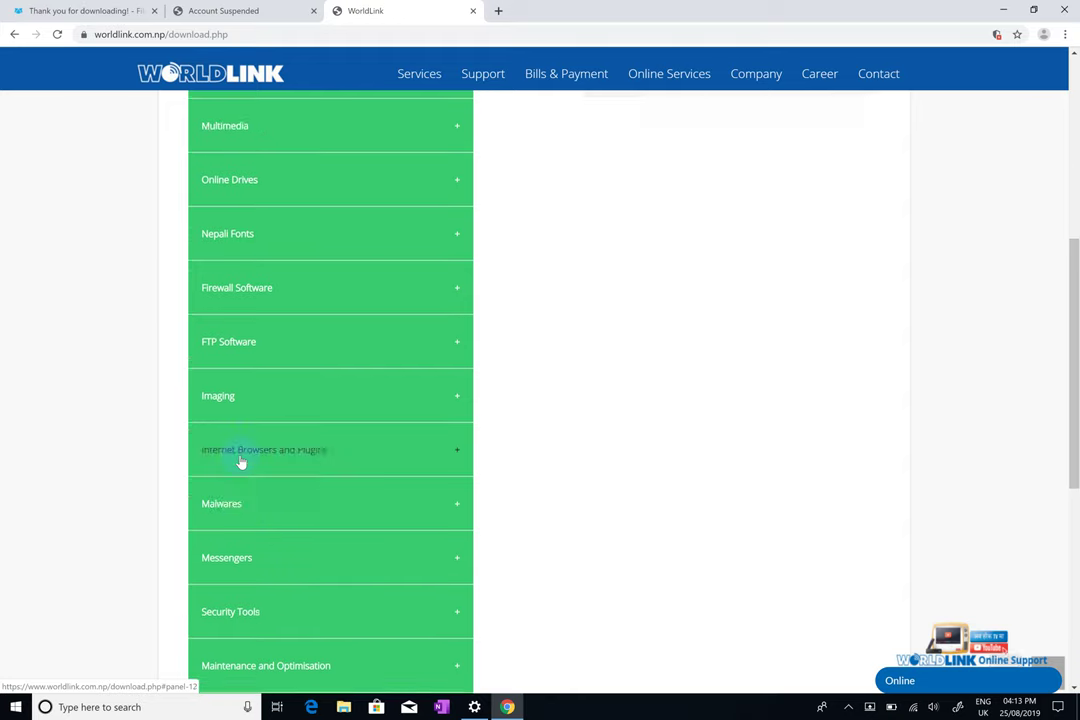
left_click(264, 257)
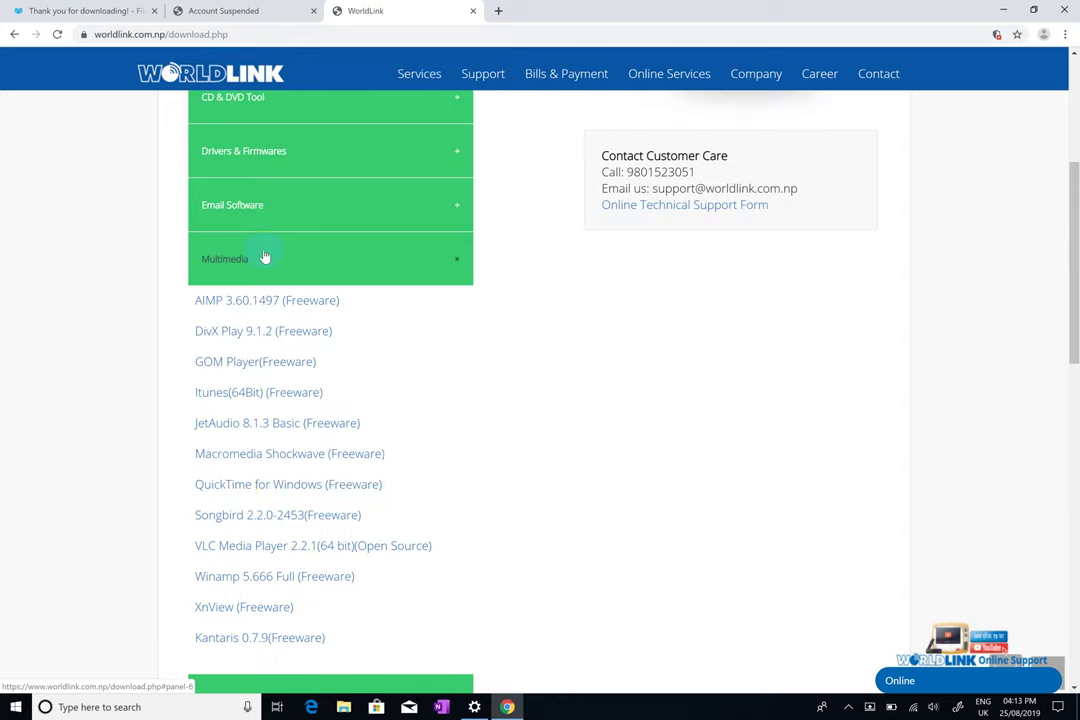
left_click(258, 545)
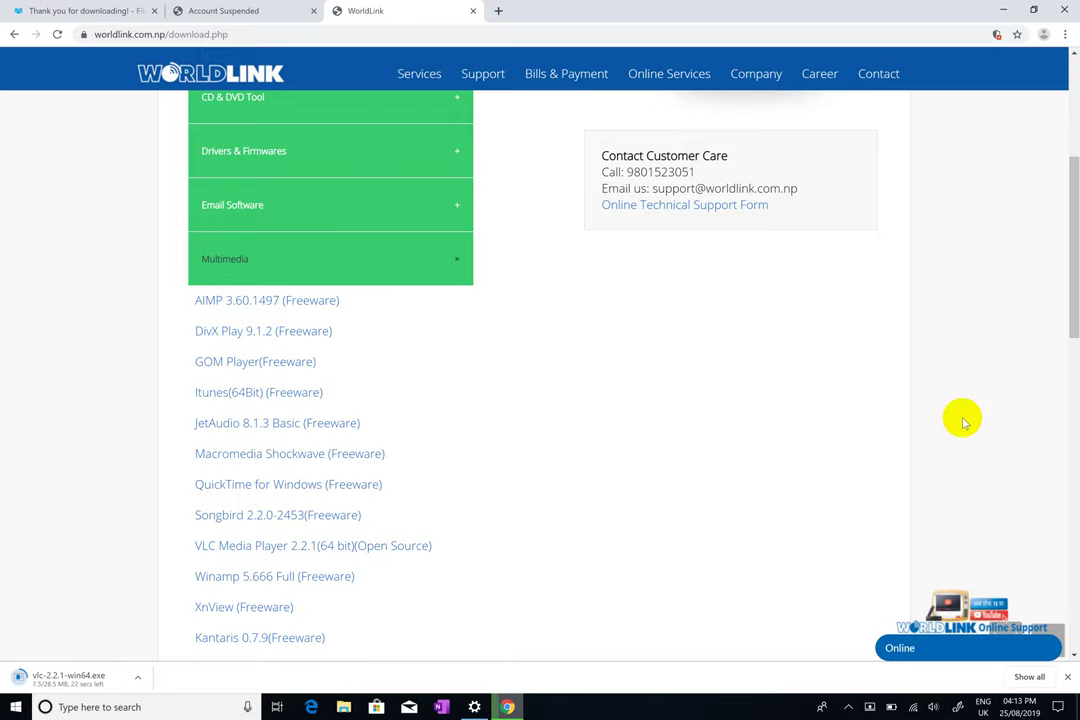
Open the browser's downloads page and close all the other open tabs.
key("ctrl+j")
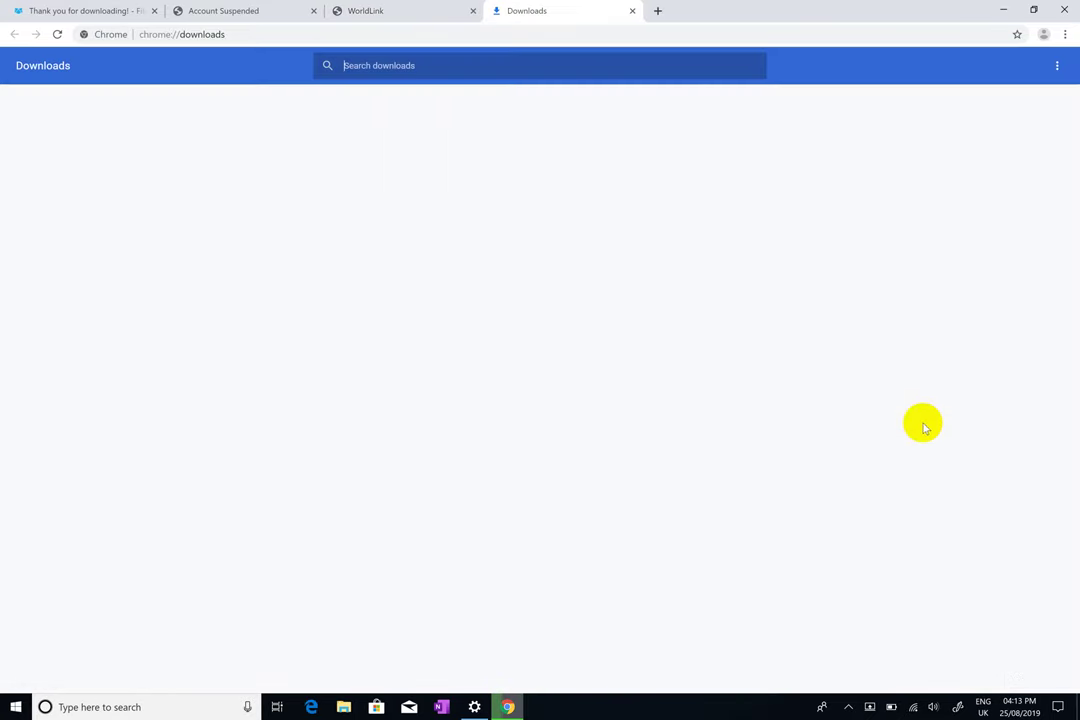
left_click(472, 12)
left_click(255, 12)
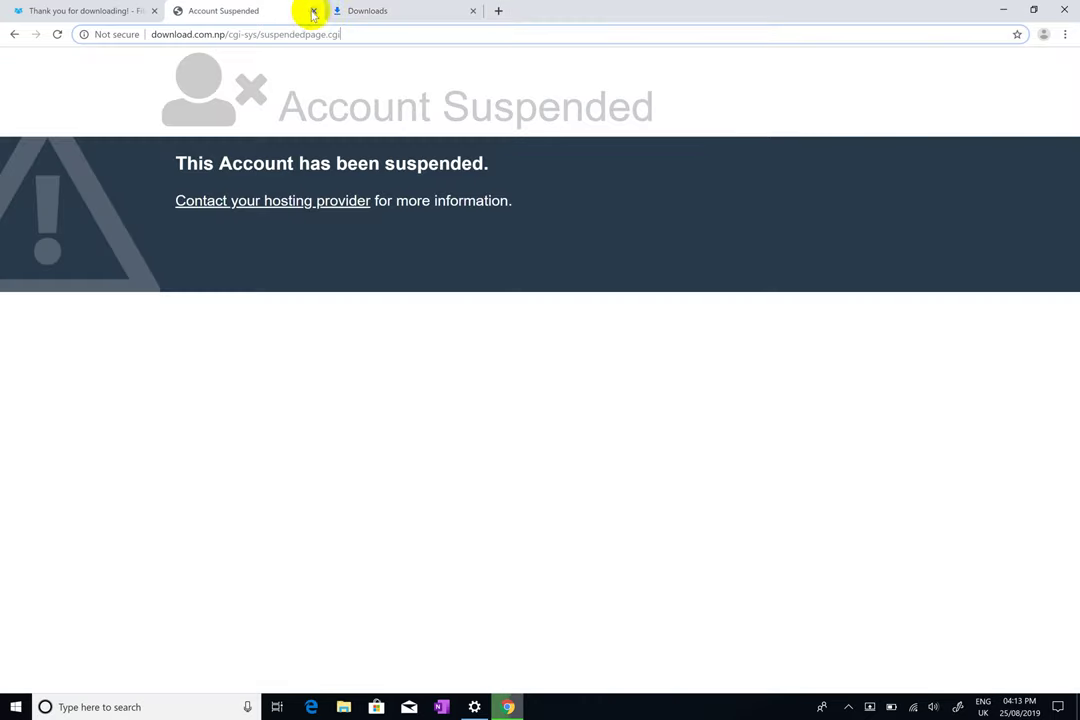
left_click(314, 14)
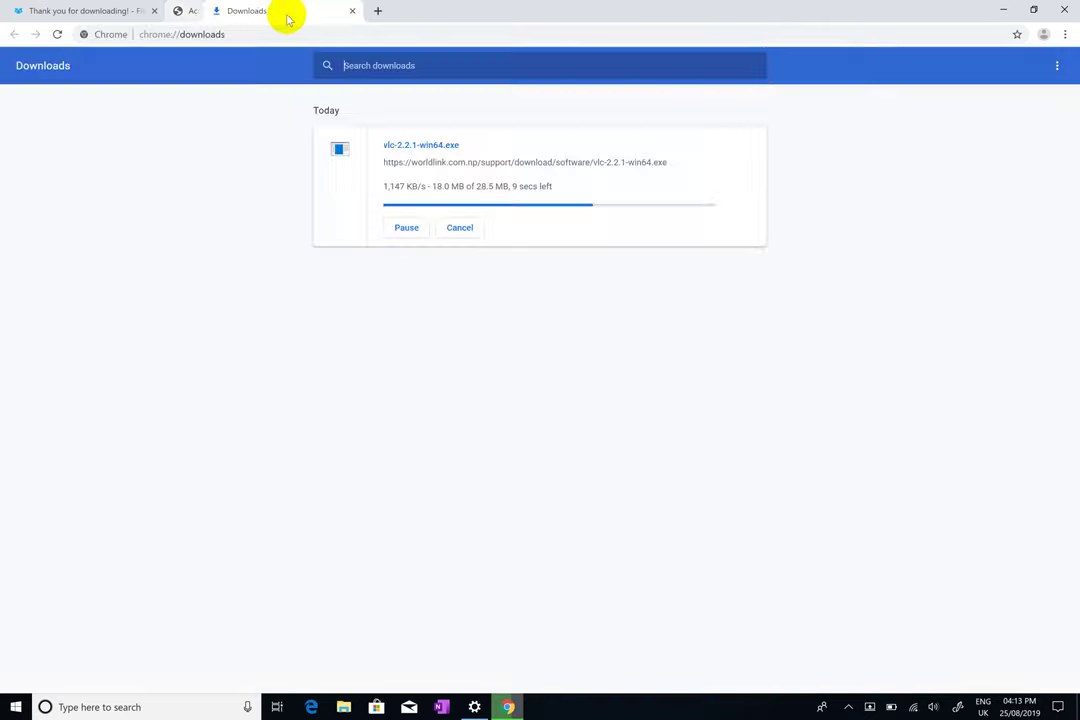
left_click(128, 12)
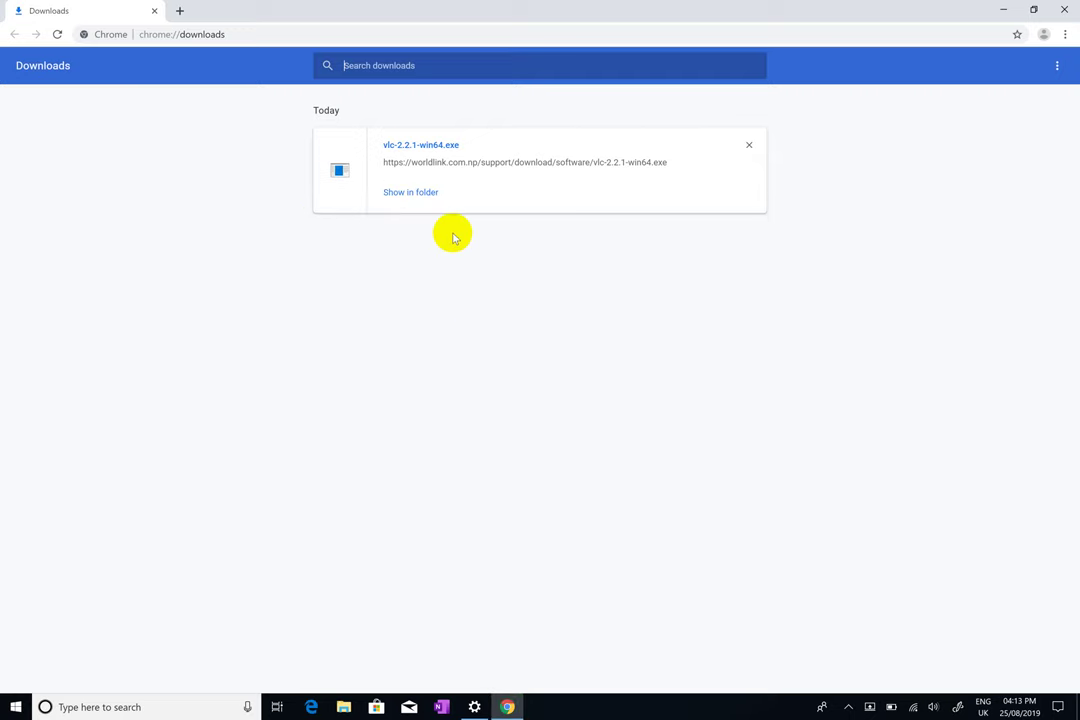
Show the downloaded vlc-2.2.1-win64.exe in its folder and minimize the folder window.
left_click(427, 193)
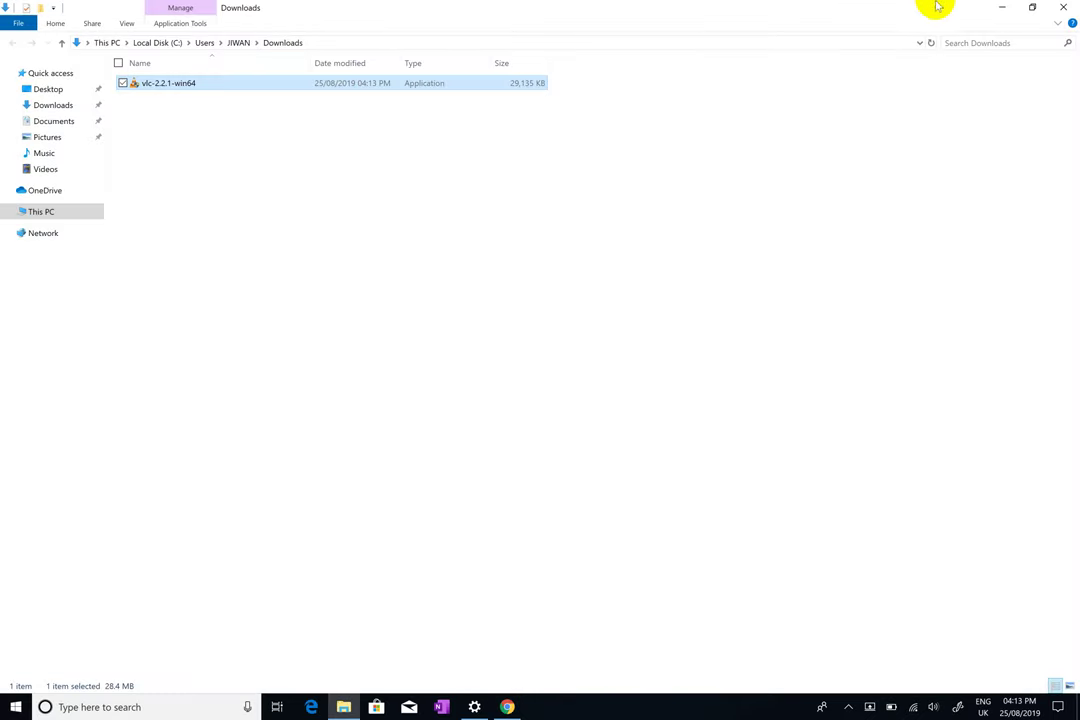
left_click(1002, 8)
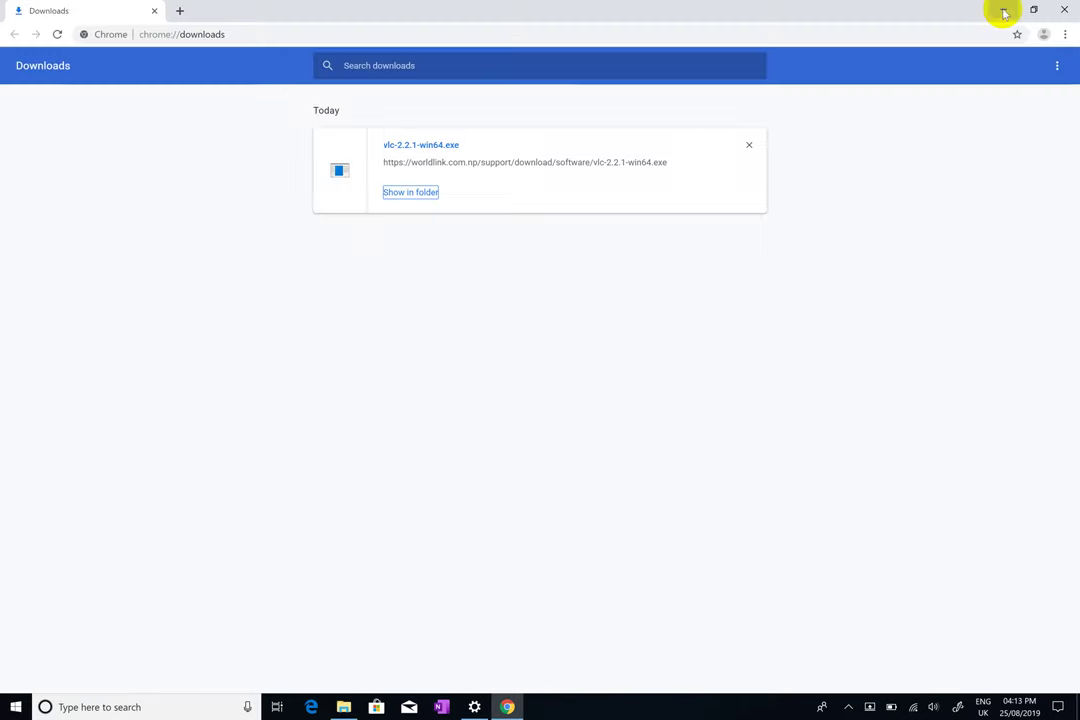
Clear all entries from the download list and close the browser.
left_click(1055, 70)
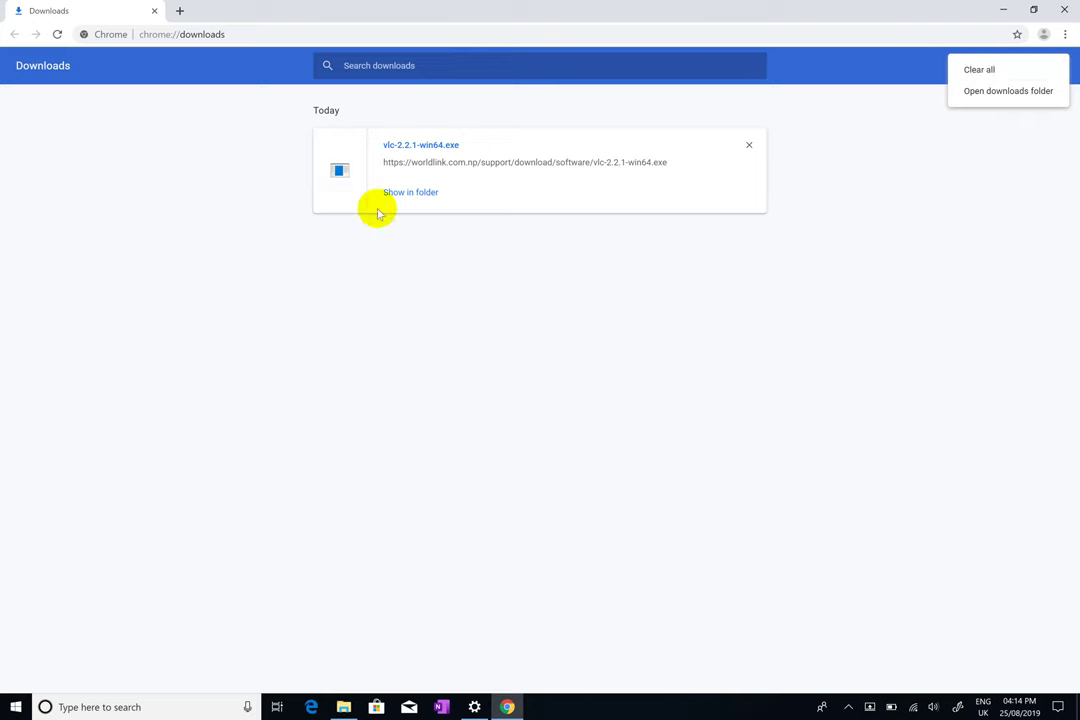
left_click(984, 70)
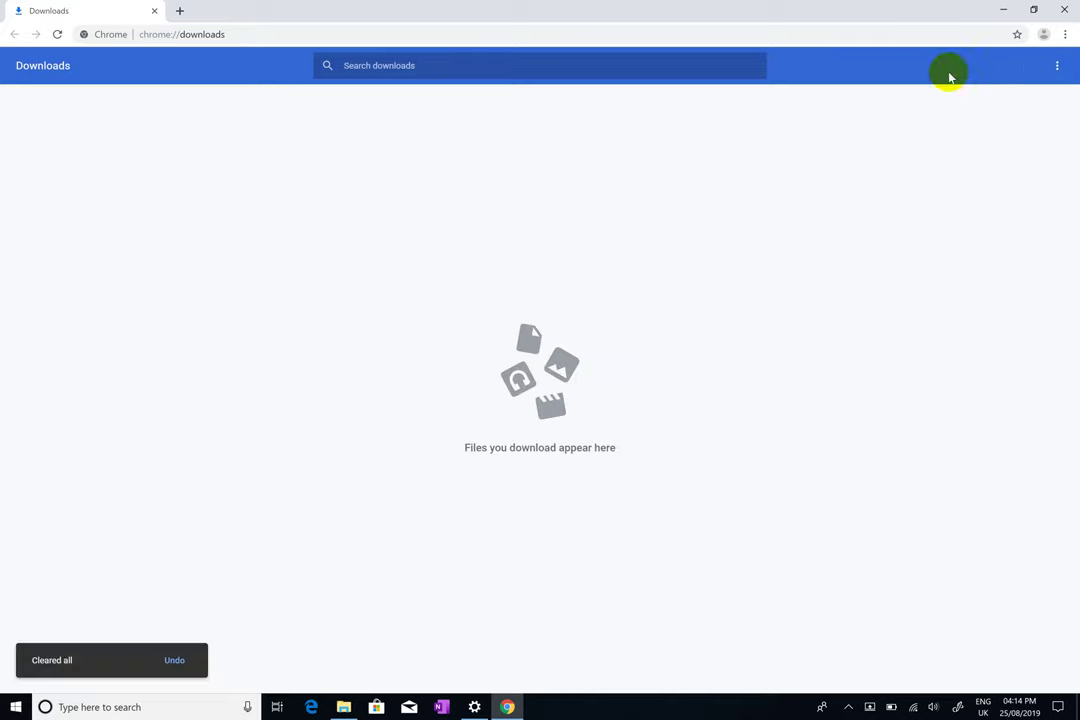
left_click(1066, 8)
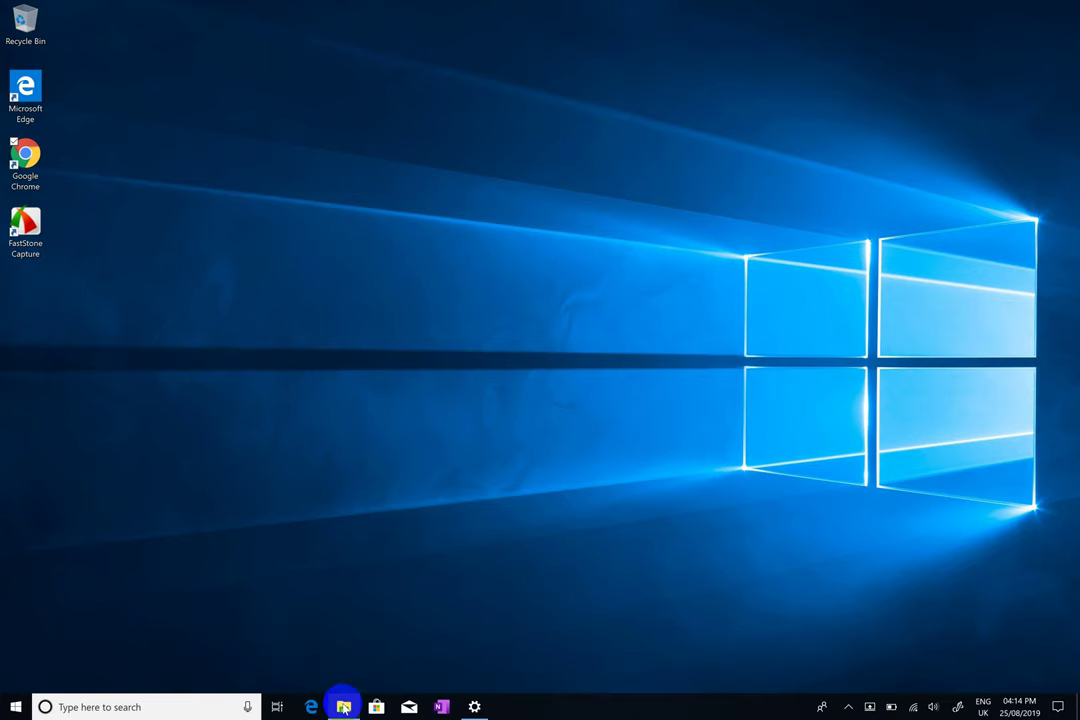
left_click(344, 708)
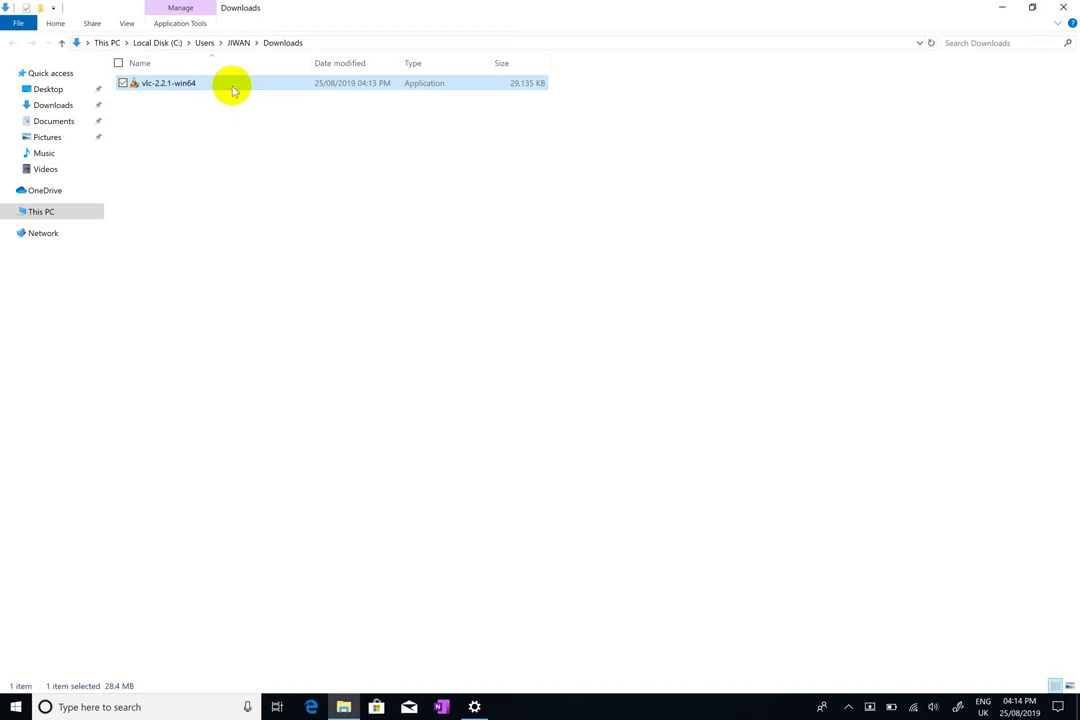
double_click(233, 88)
right_click(236, 88)
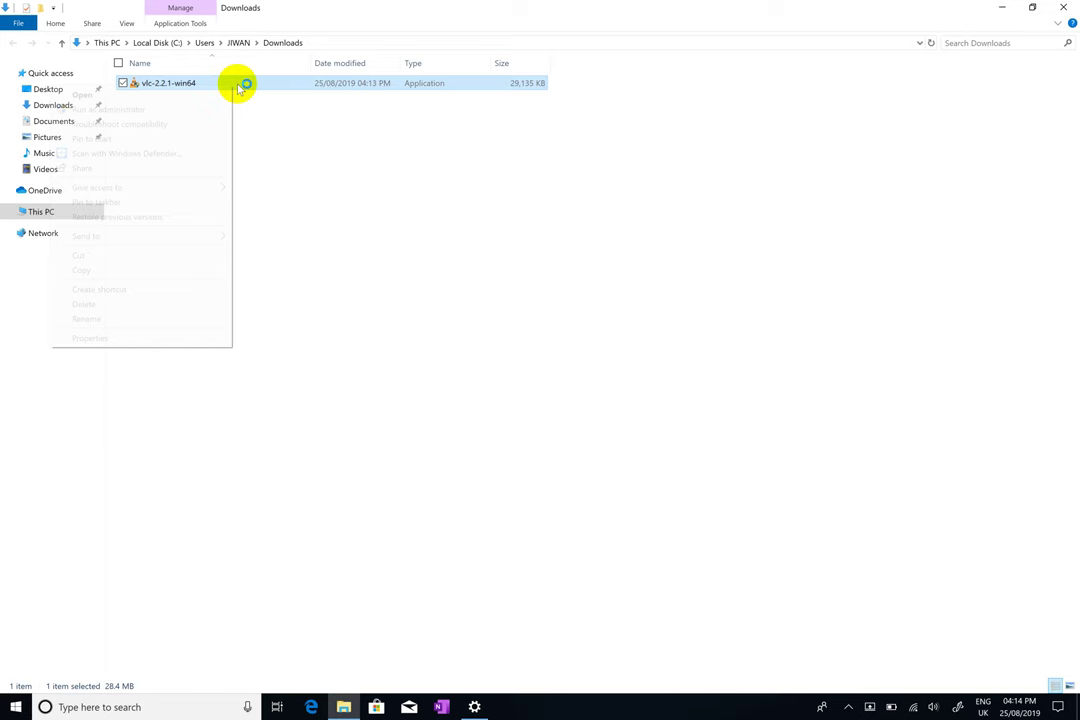
right_click(190, 87)
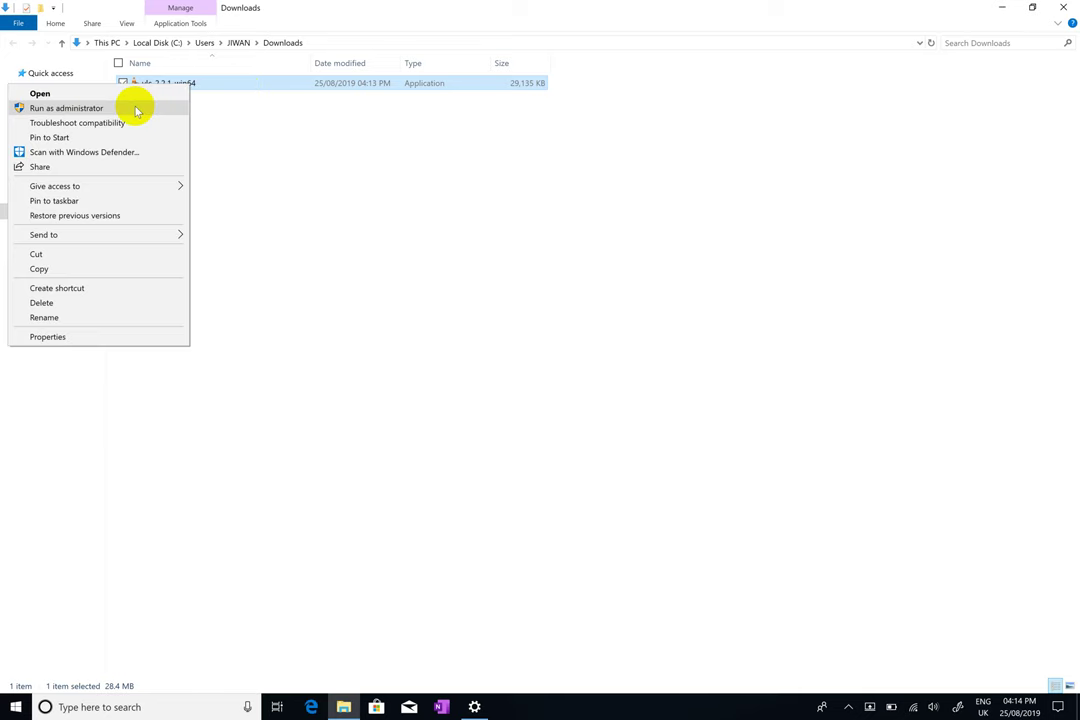
left_click(256, 118)
left_click(175, 83)
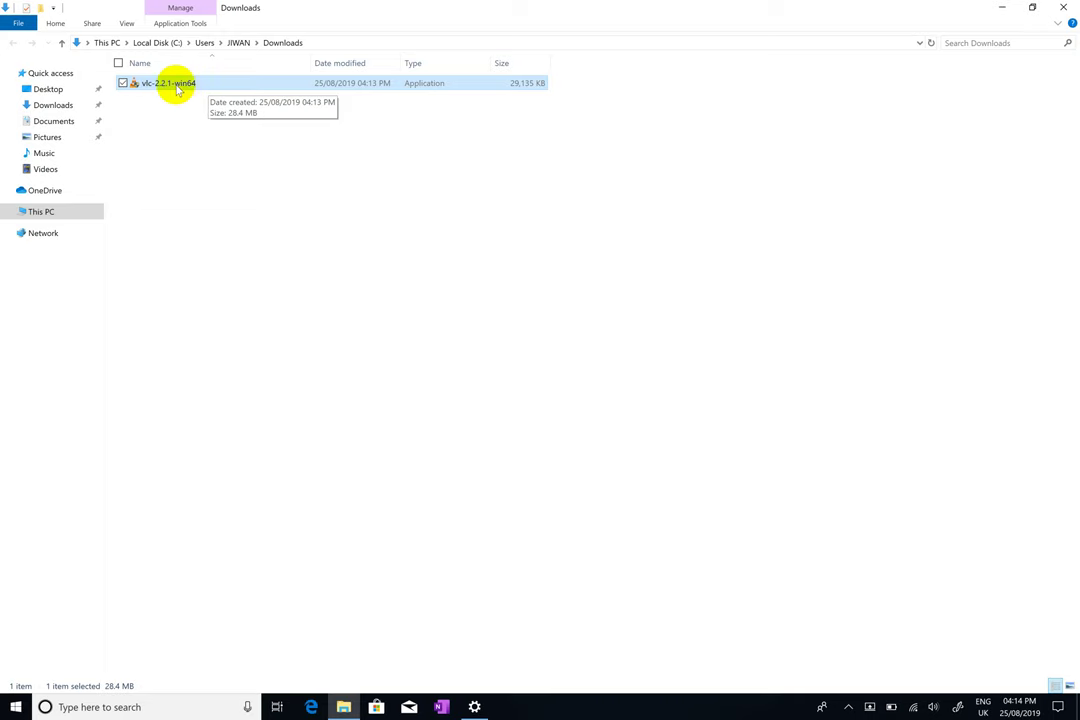
left_click(1003, 9)
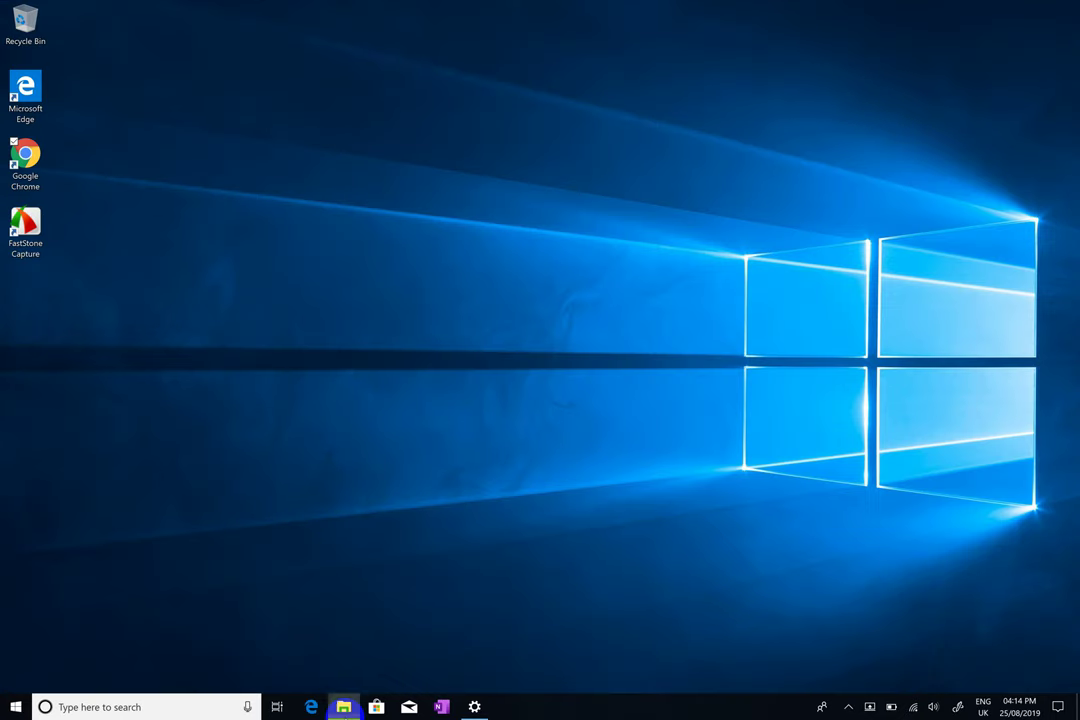
Reopen the Downloads folder window, view This PC's system properties to check the system type, and close them.
left_click(343, 707)
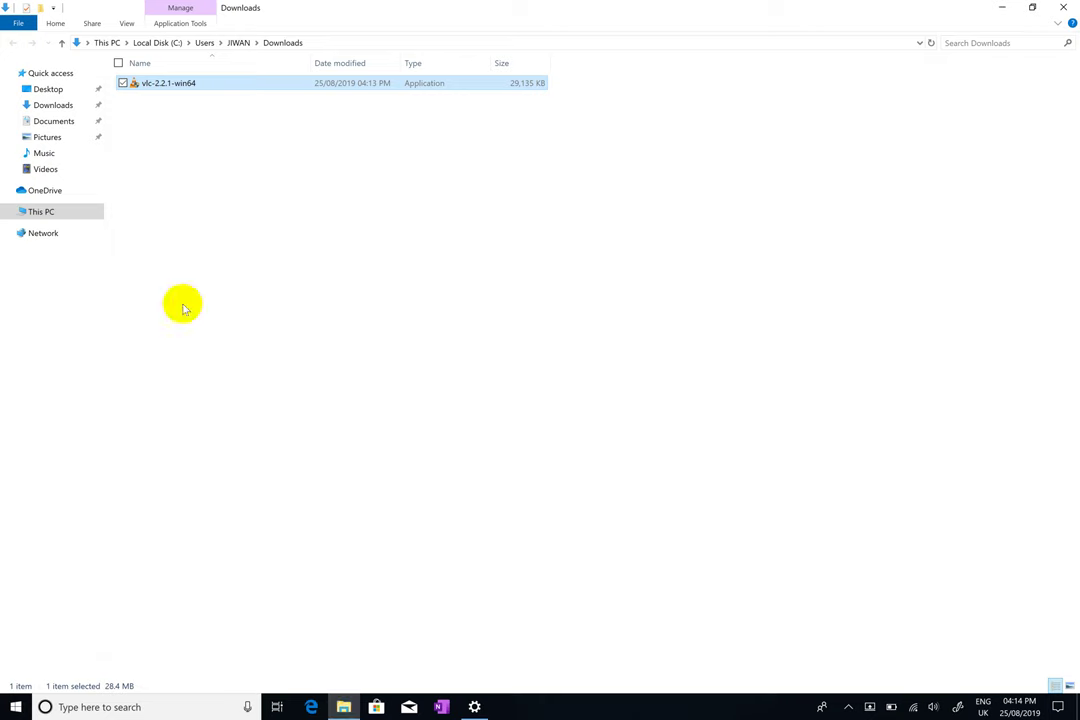
right_click(40, 217)
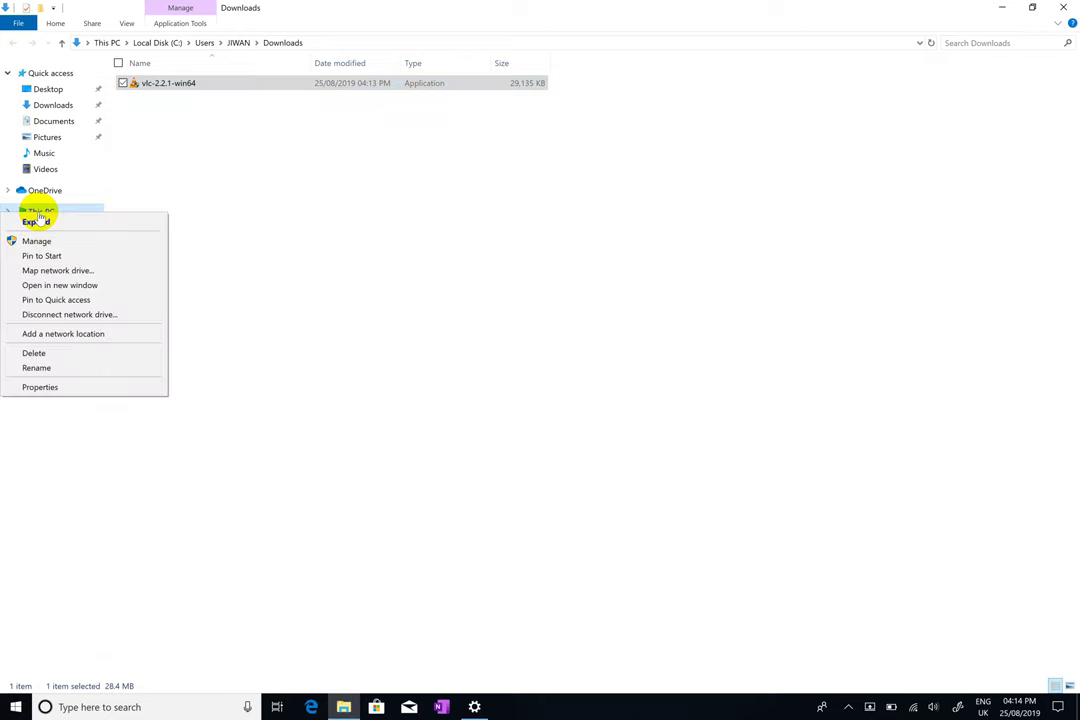
left_click(55, 387)
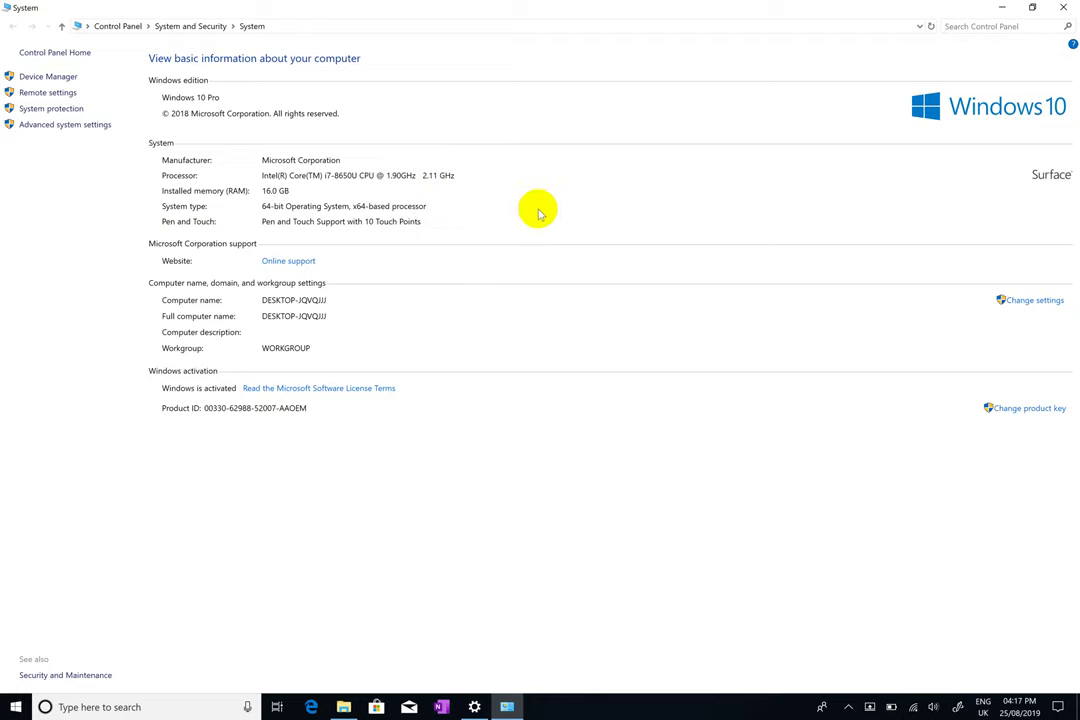
left_click(1066, 9)
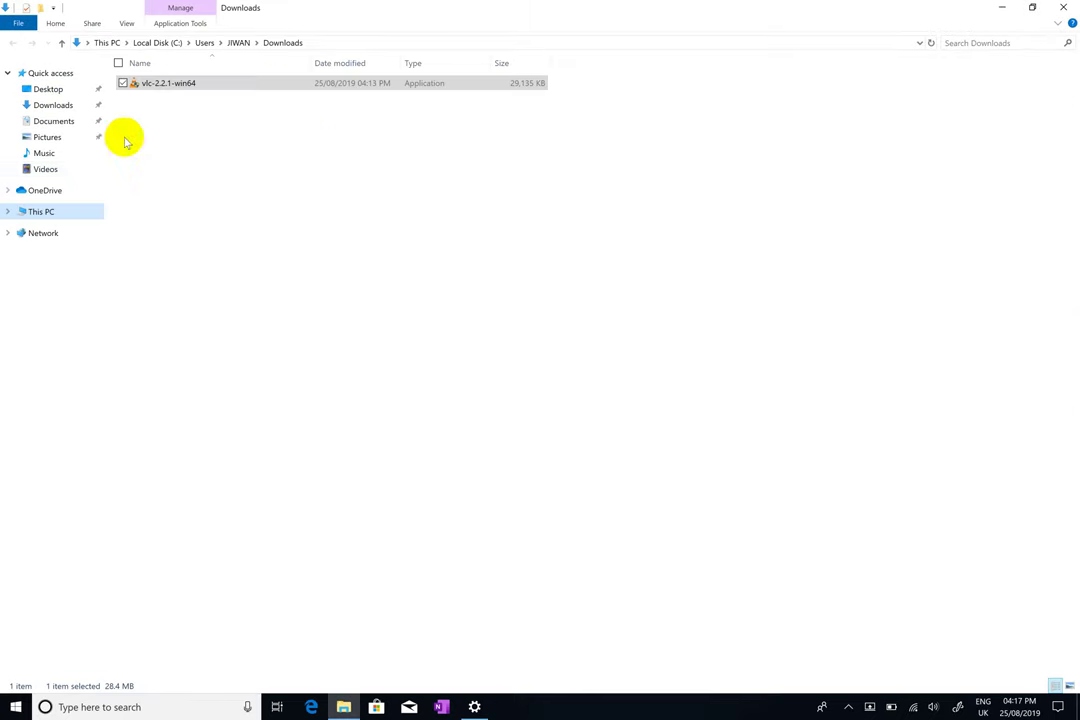
Open the properties of vlc-2.2.1-win64, examine its file type and location, and close them.
right_click(265, 88)
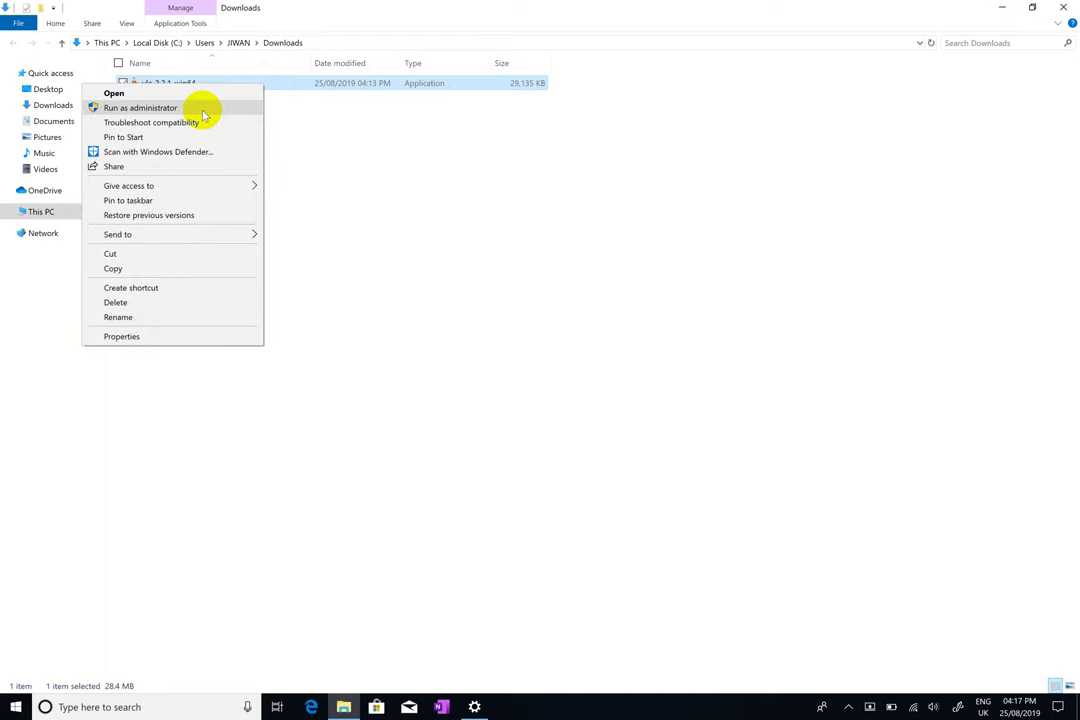
left_click(368, 145)
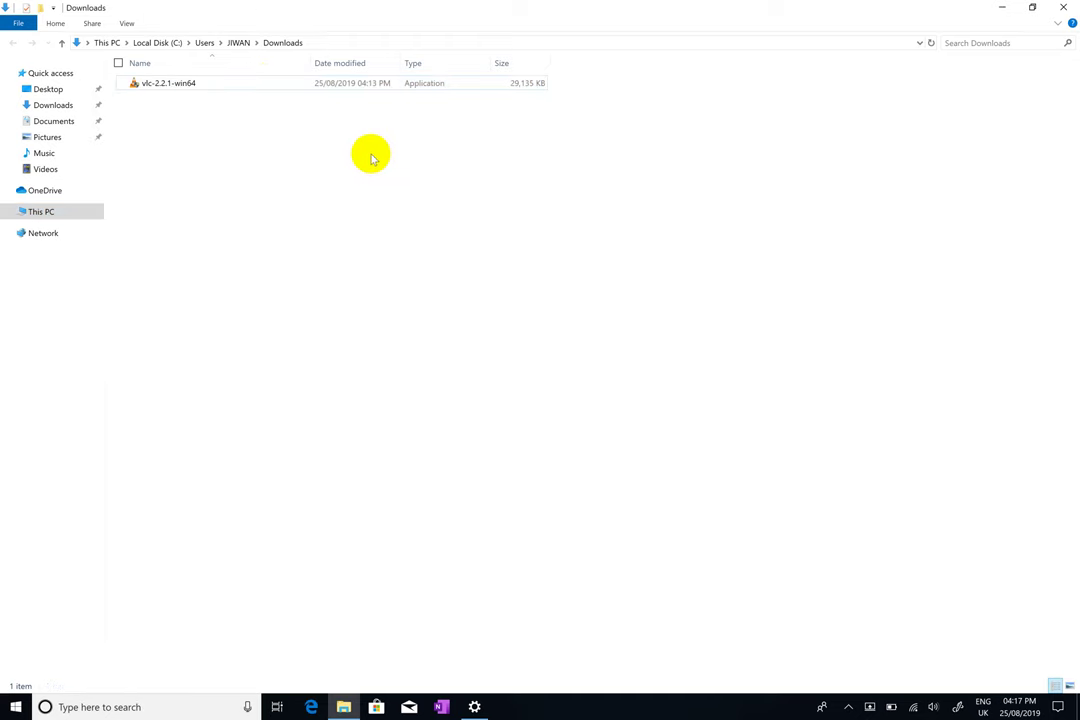
left_click(215, 90)
right_click(215, 90)
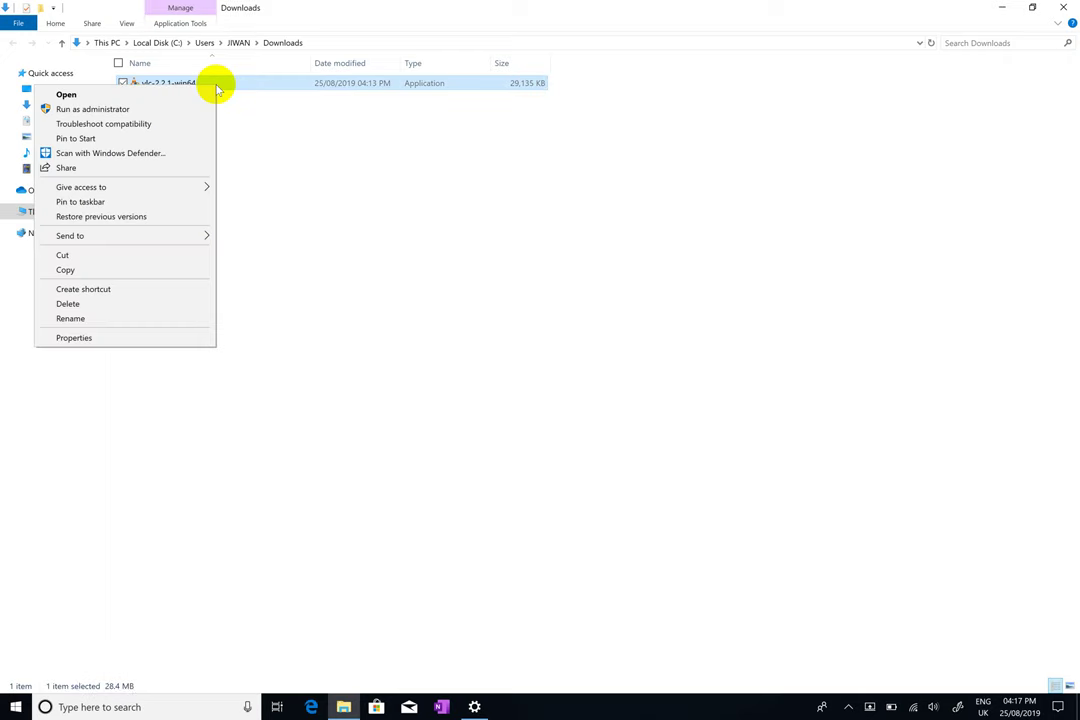
left_click(108, 337)
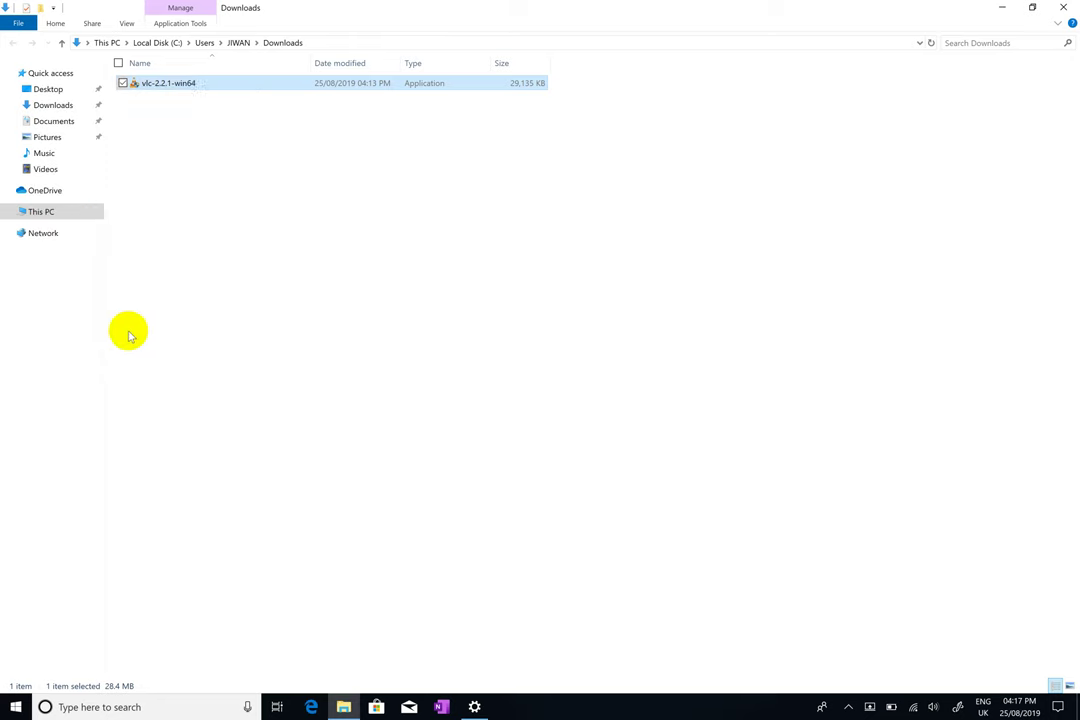
left_click_drag(297, 98, 310, 164)
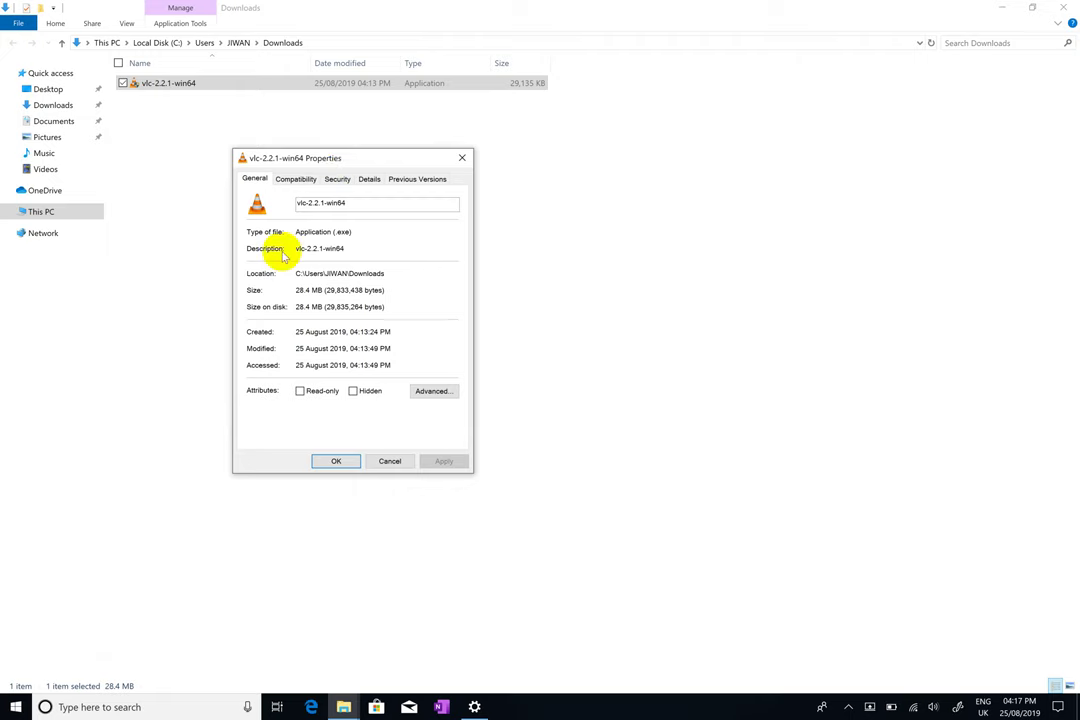
left_click_drag(298, 232, 353, 232)
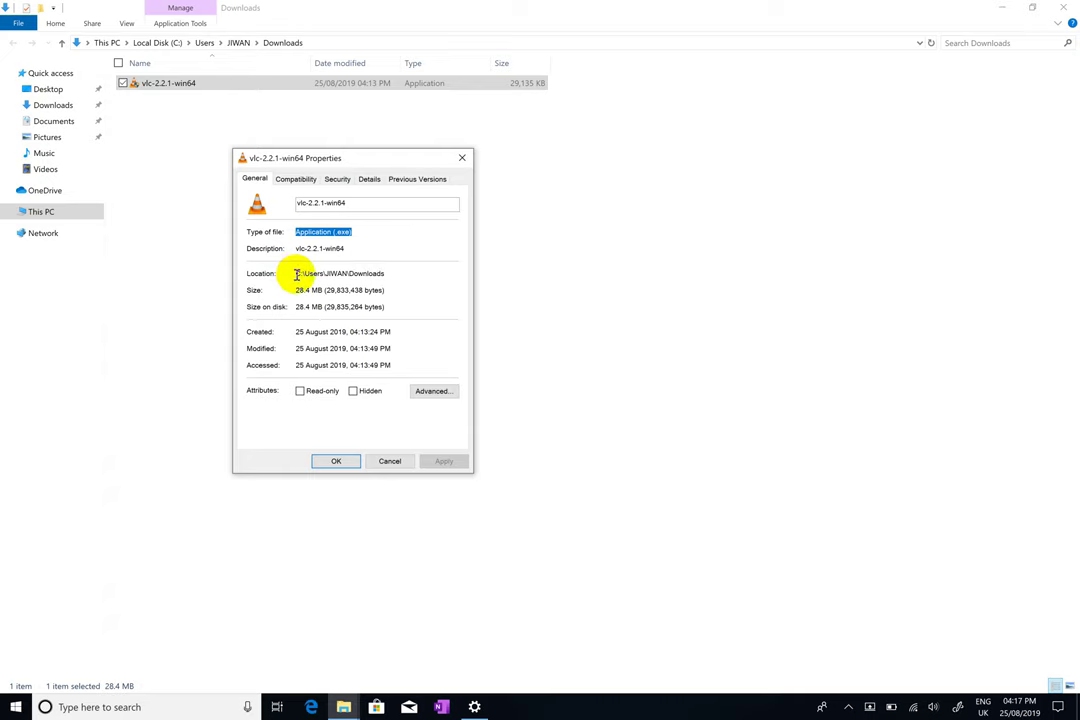
left_click_drag(297, 273, 395, 271)
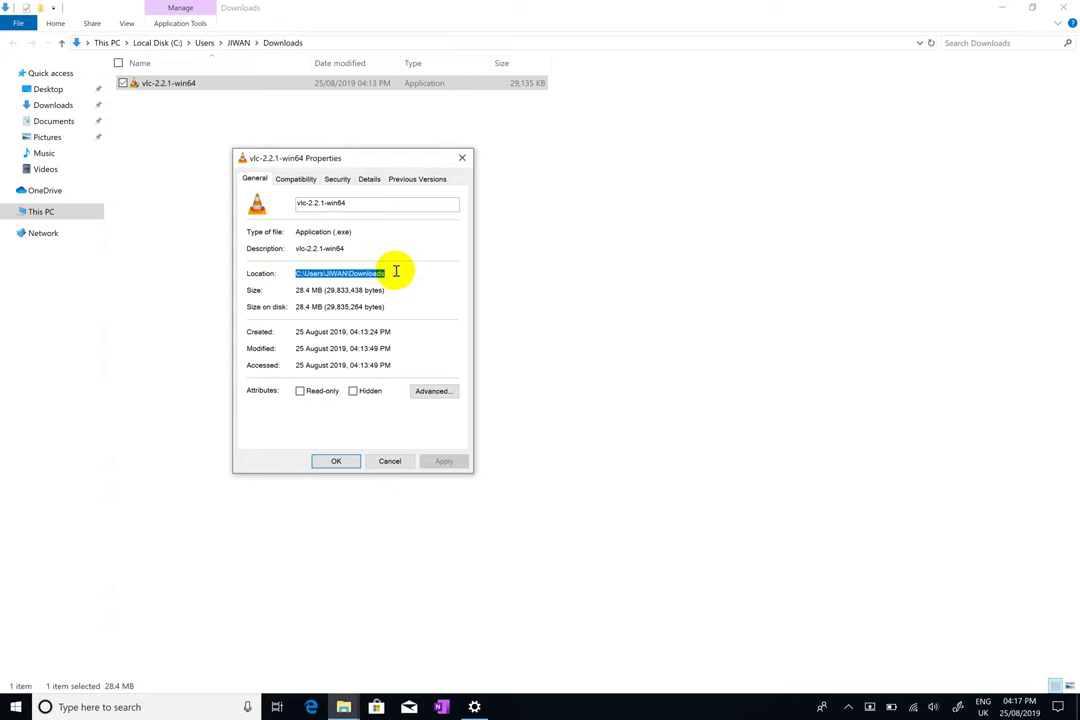
left_click(350, 272)
double_click(337, 273)
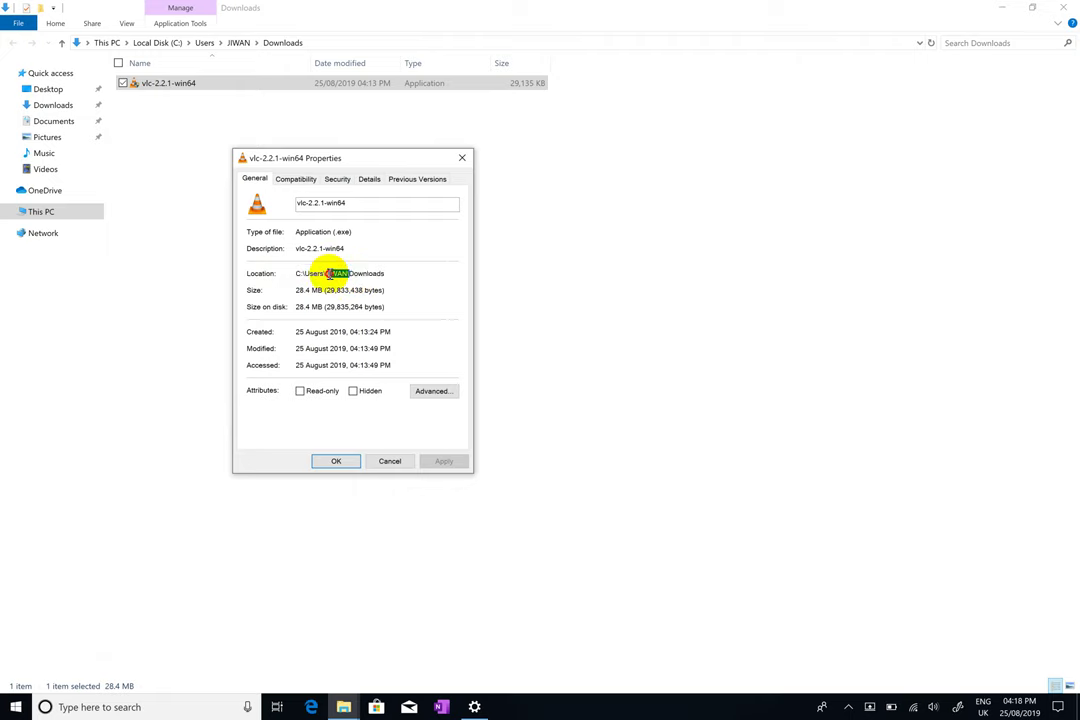
left_click(429, 272)
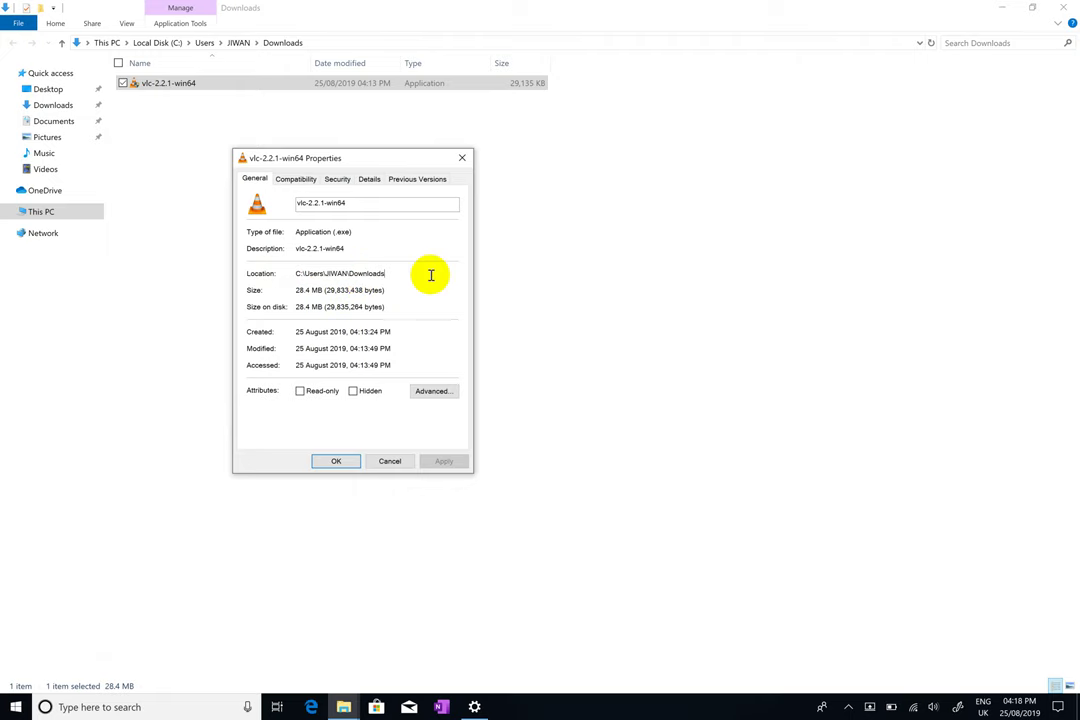
left_click(336, 461)
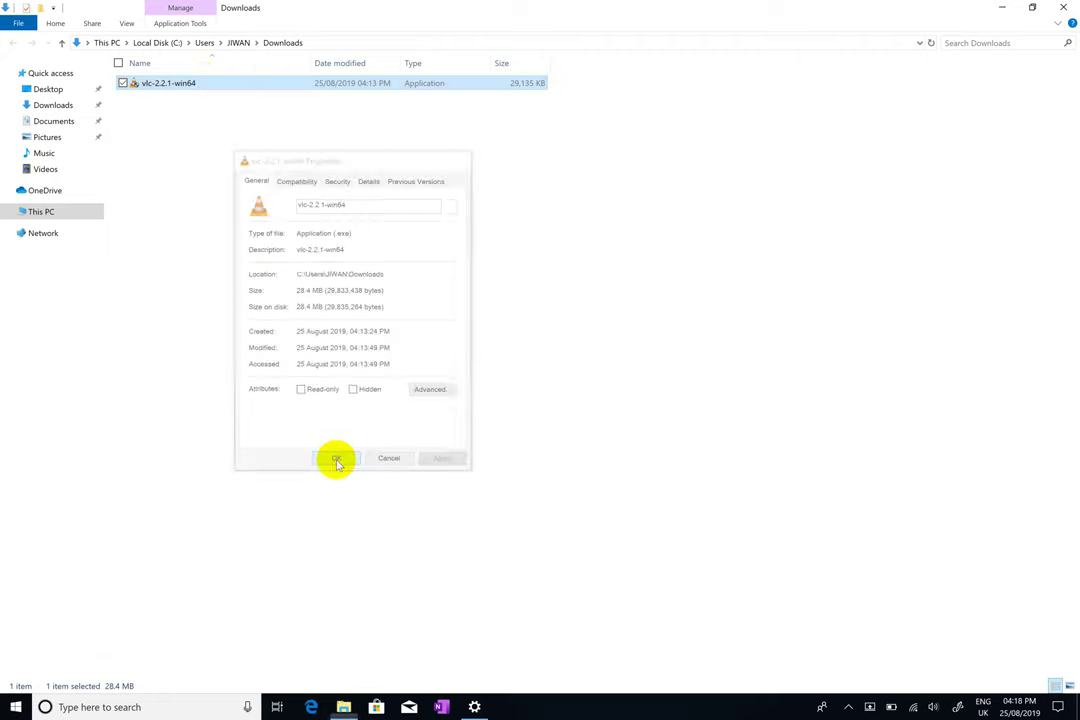
Run the vlc-2.2.1-win64 installer as administrator with English as the installer language.
right_click(205, 83)
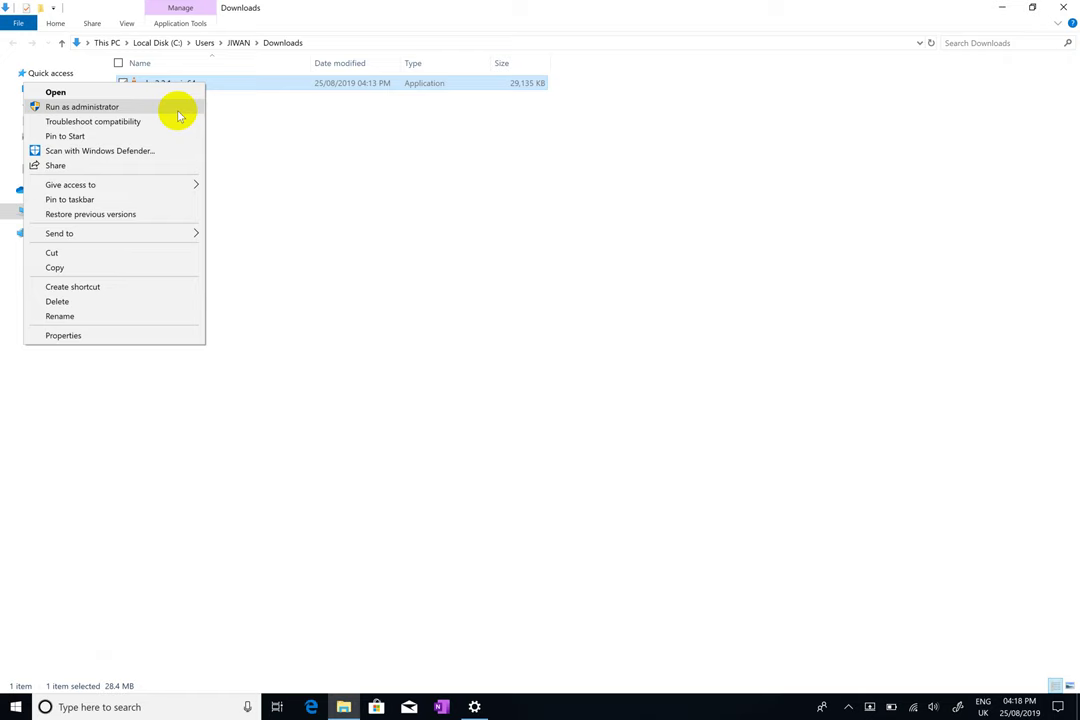
left_click(178, 110)
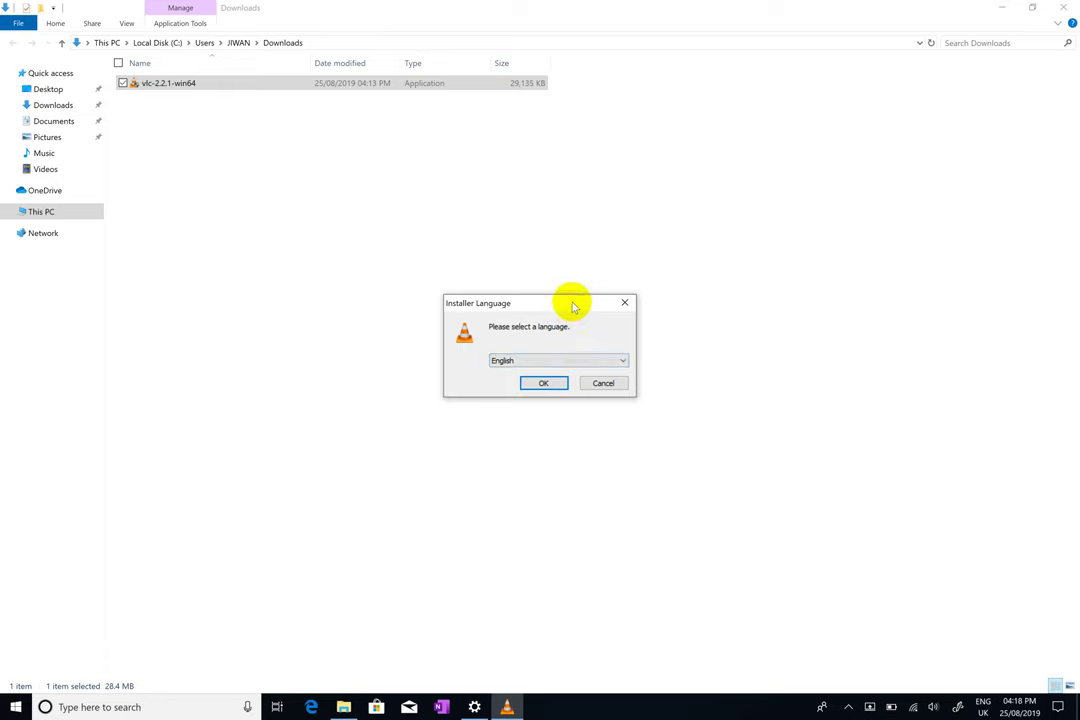
left_click_drag(571, 304, 585, 268)
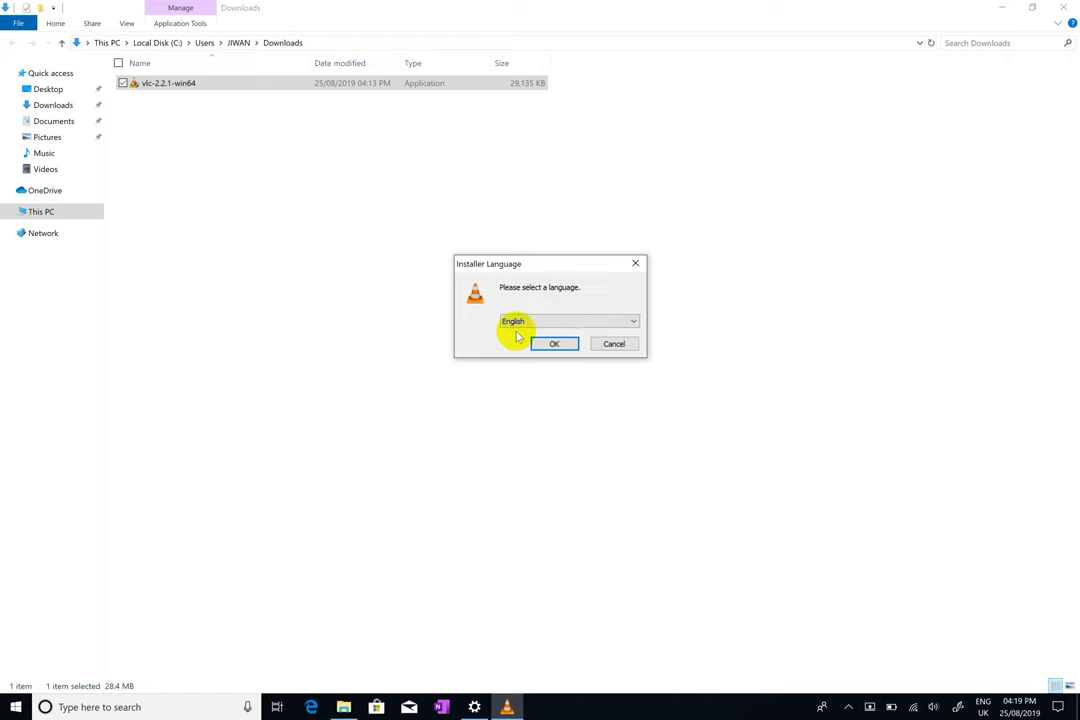
left_click(556, 346)
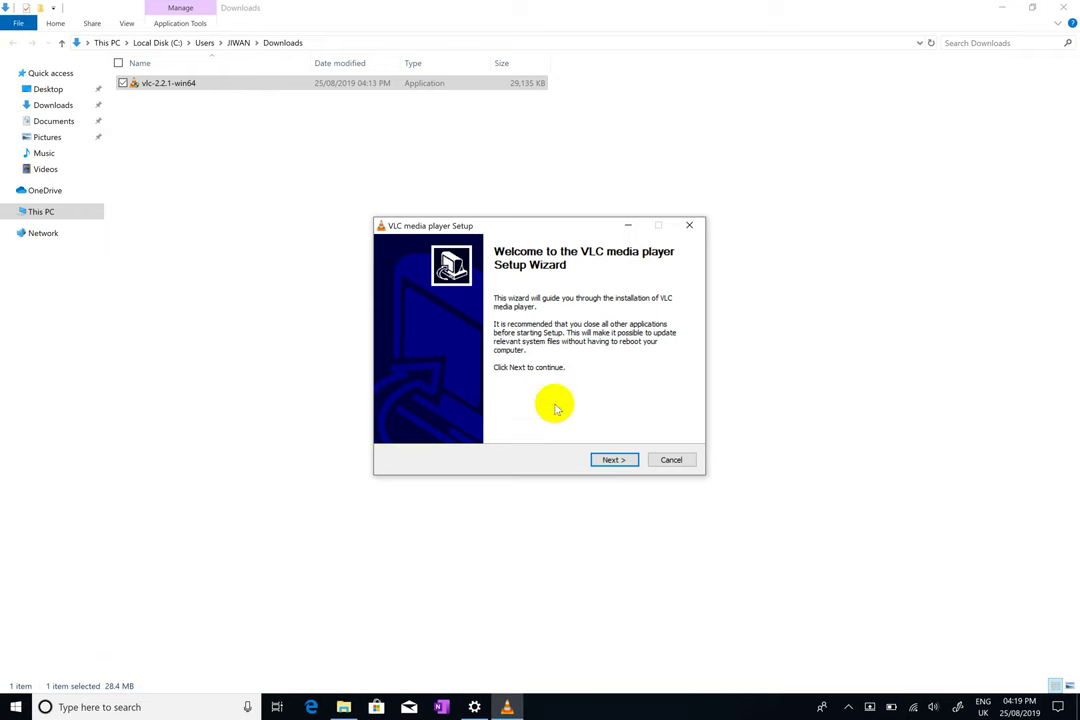
Proceed past the setup welcome page, look through the license agreement and continue to the component selection.
left_click(620, 459)
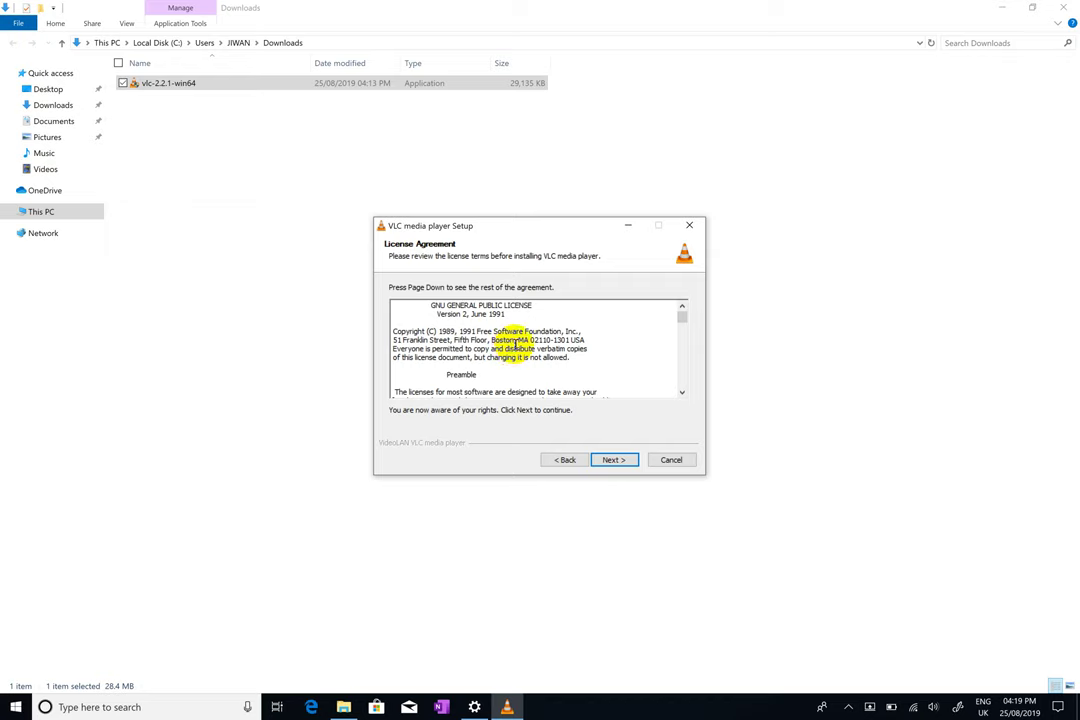
scroll(513, 345, "down", 12)
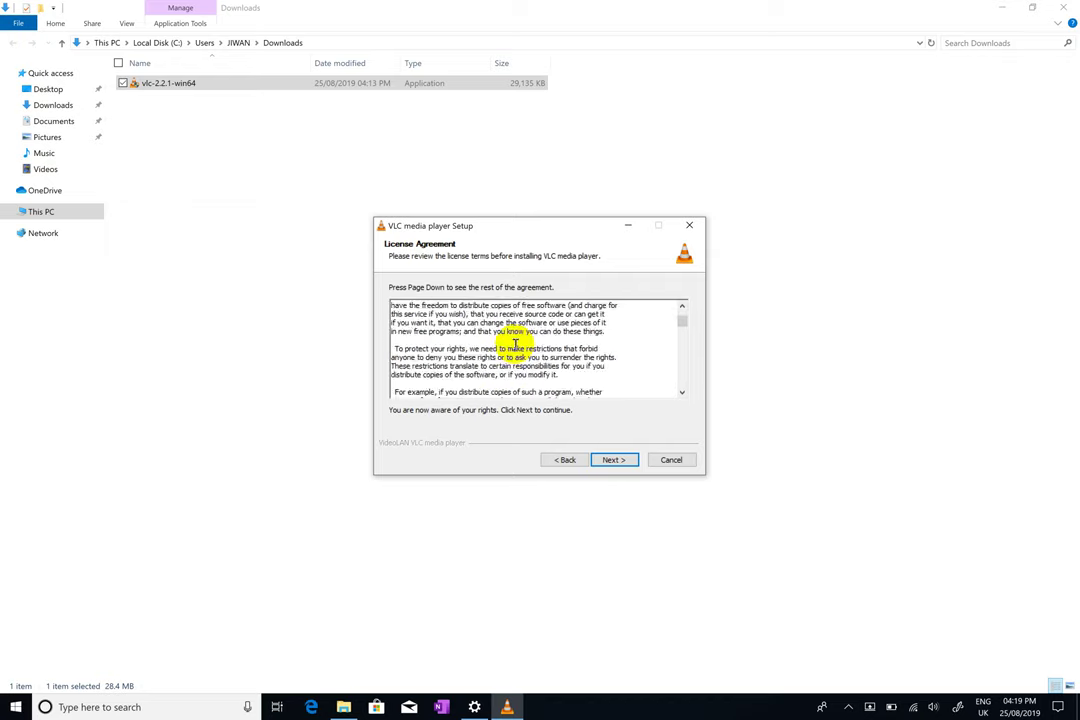
scroll(513, 345, "down", 6)
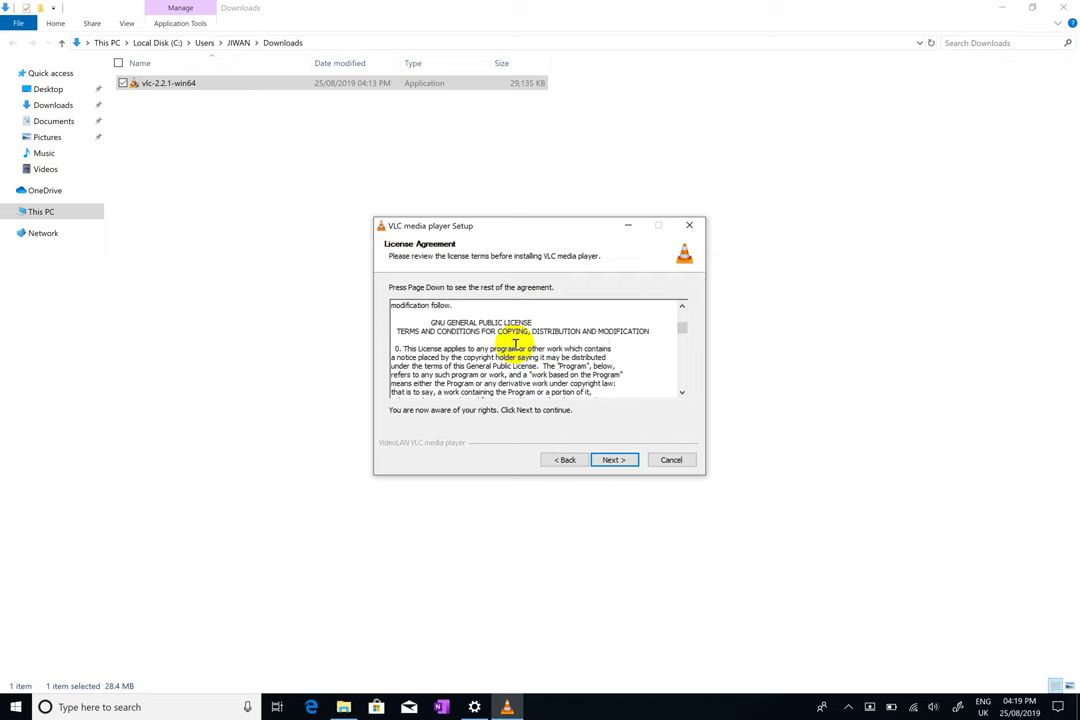
scroll(510, 339, "down", 3)
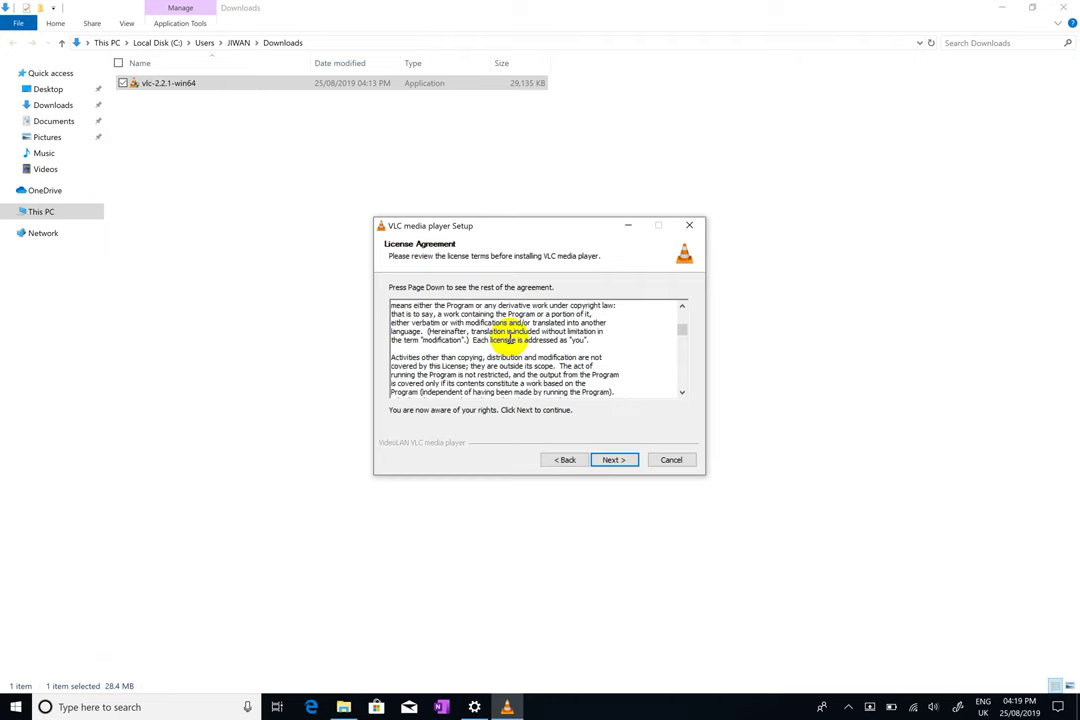
scroll(510, 339, "up", 15)
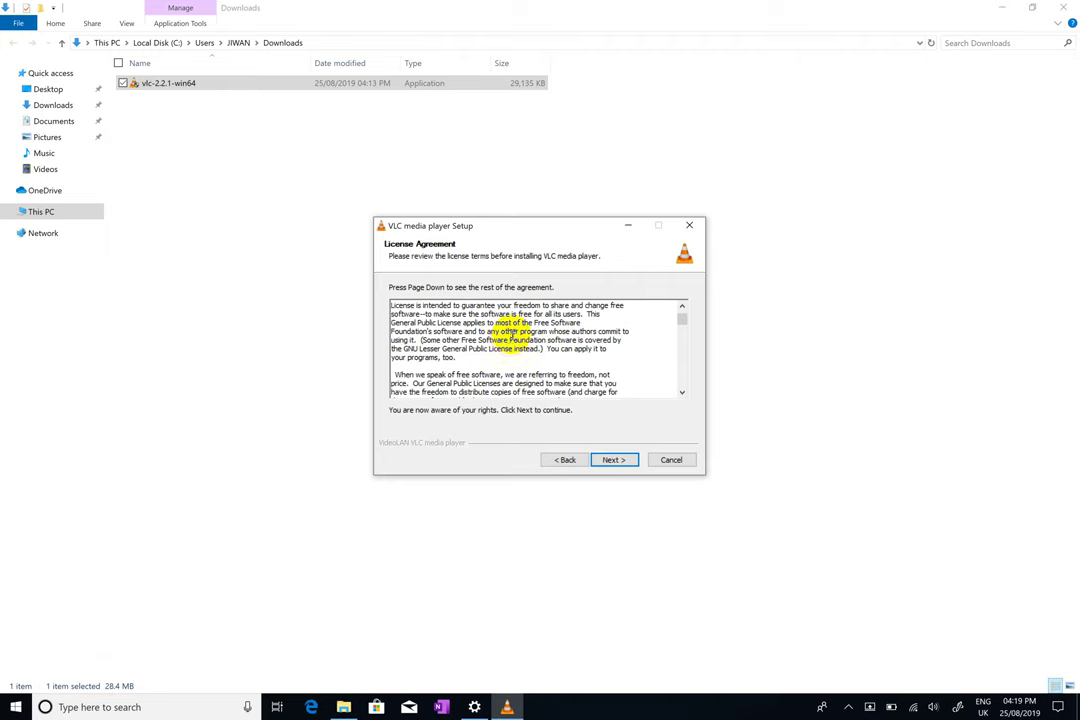
scroll(510, 339, "up", 3)
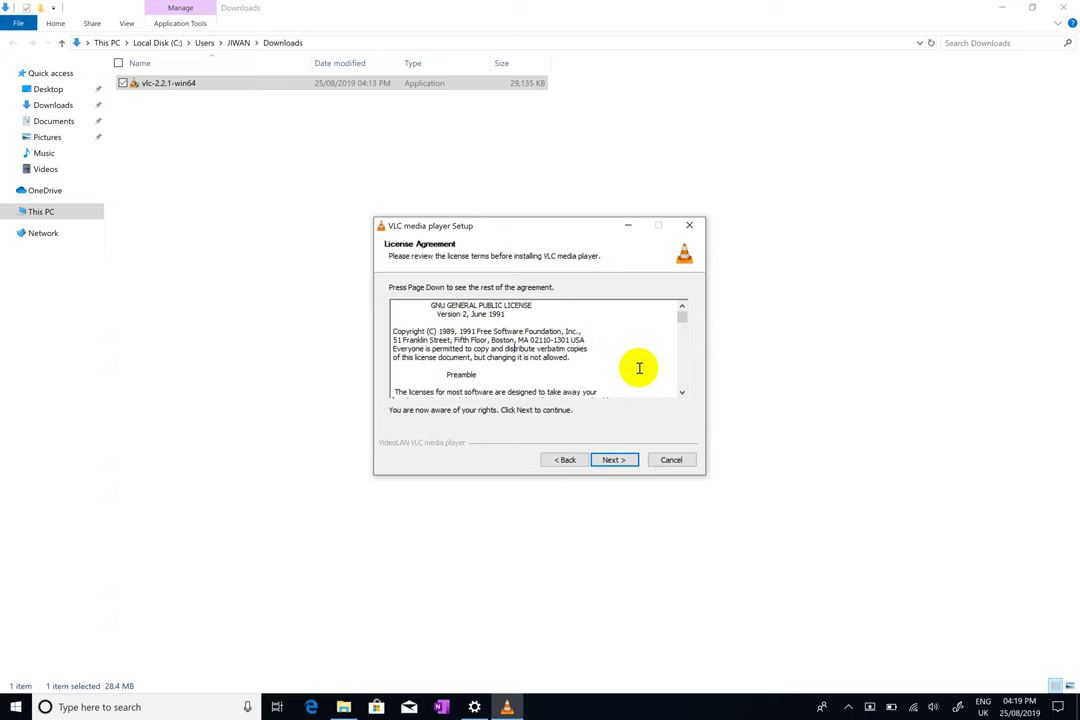
left_click(622, 461)
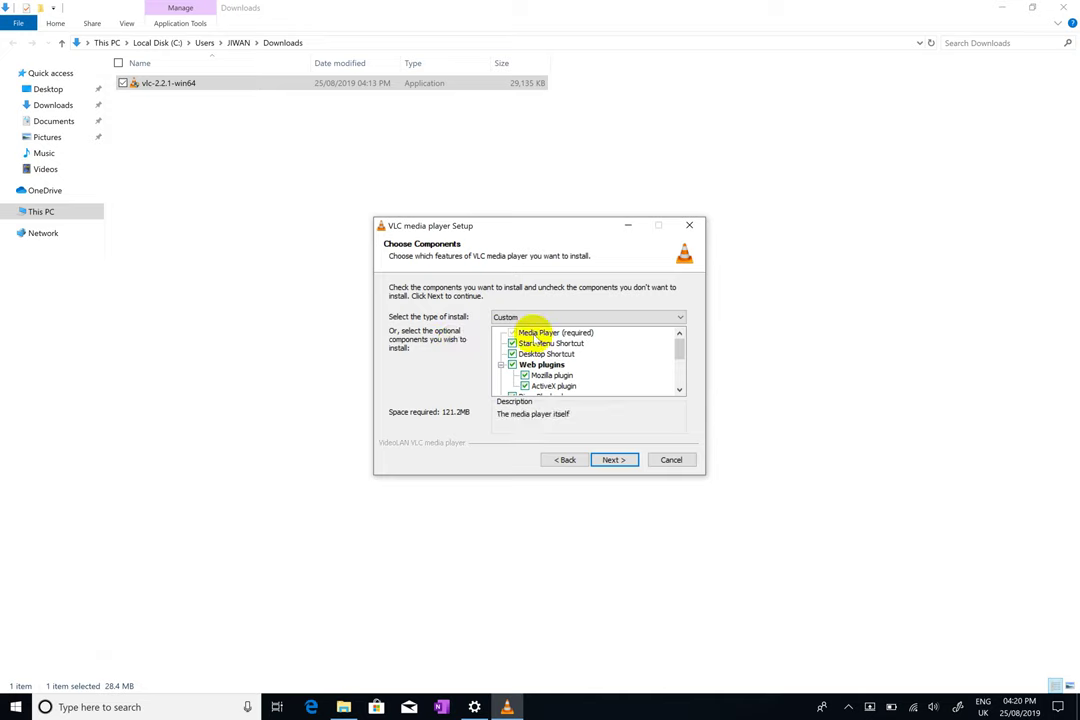
Try the Minimum install type and look through the components it includes.
left_click(579, 317)
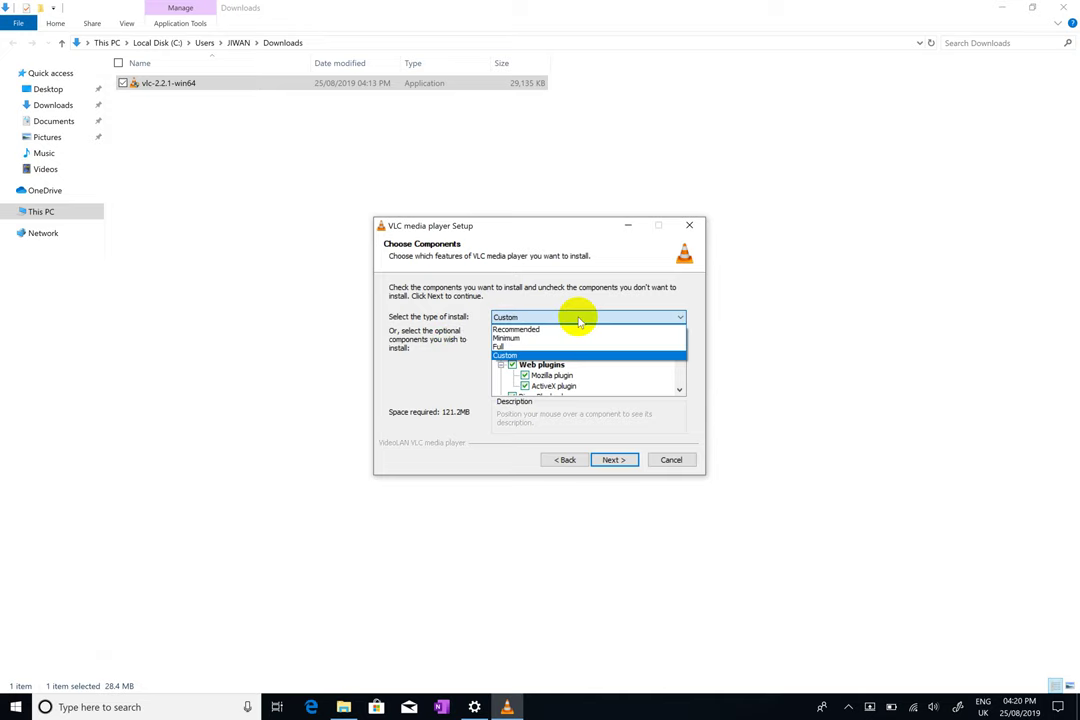
left_click(556, 338)
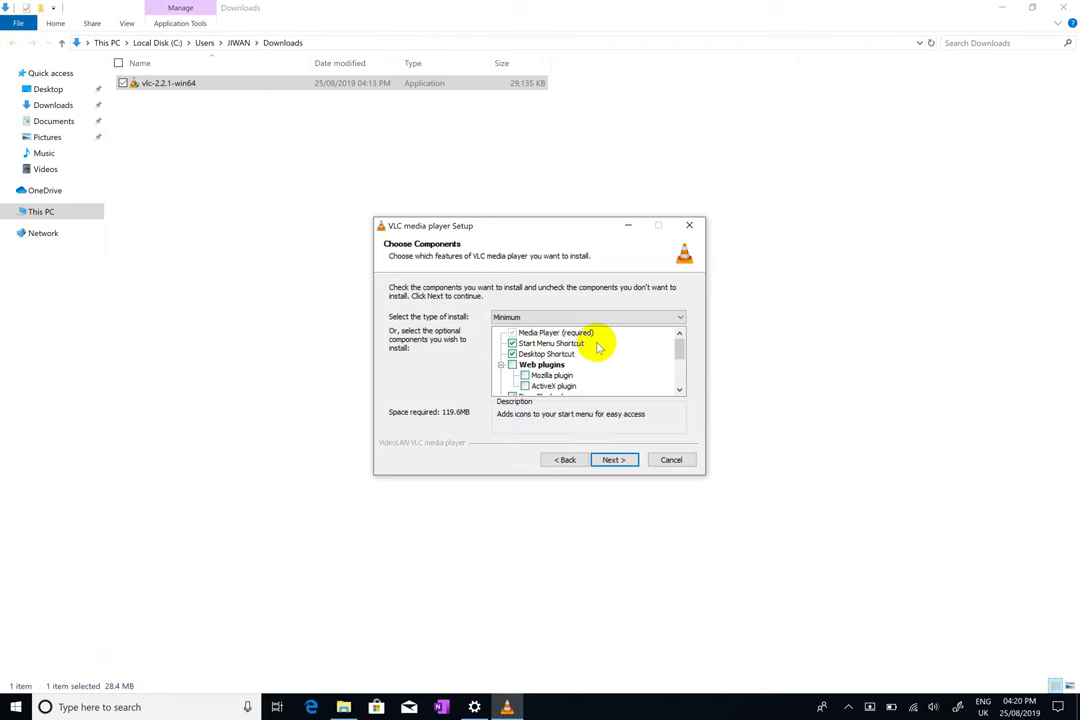
scroll(598, 346, "down", 1)
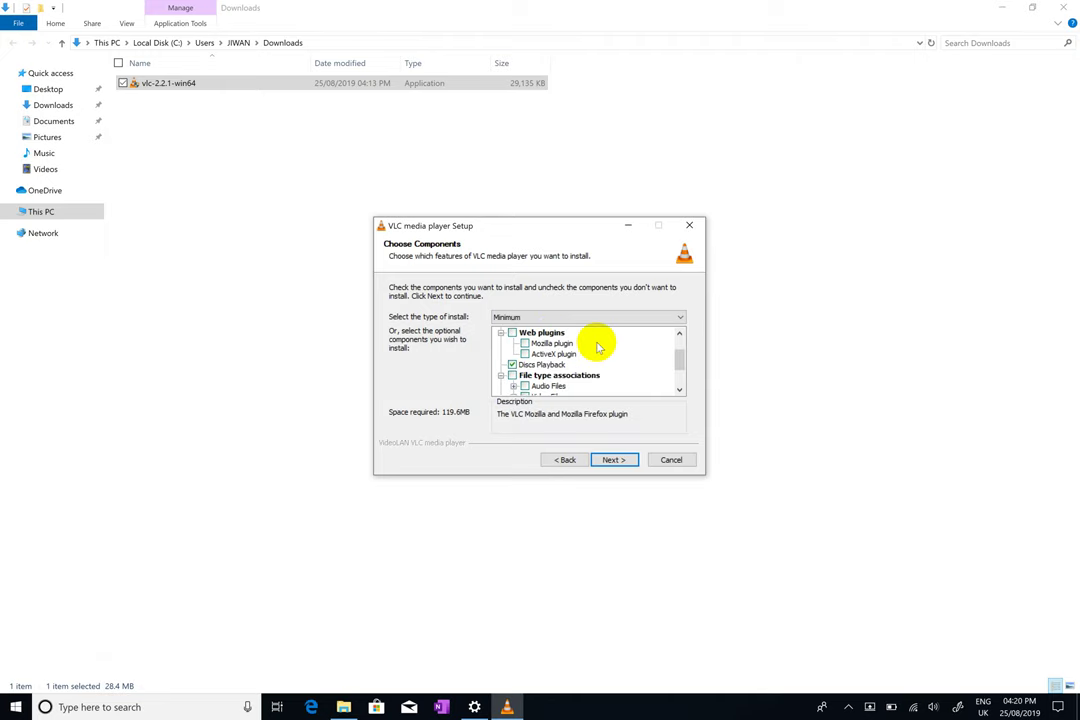
scroll(598, 346, "up", 1)
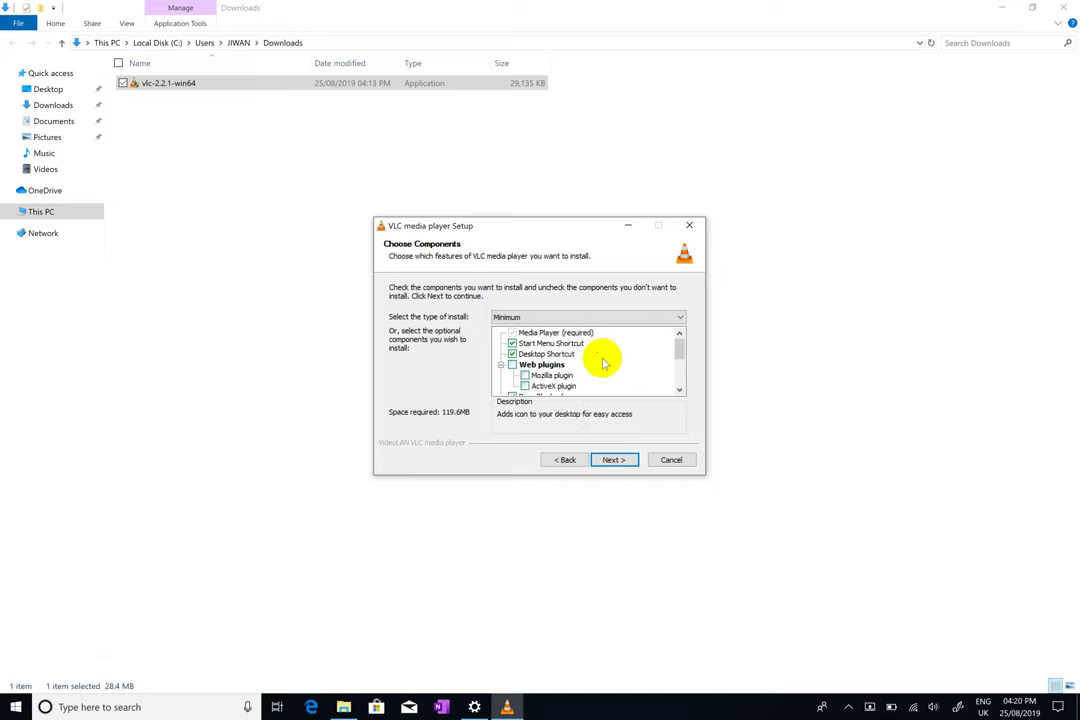
Set the type of install to Full and review the components down to the file type associations.
left_click(581, 318)
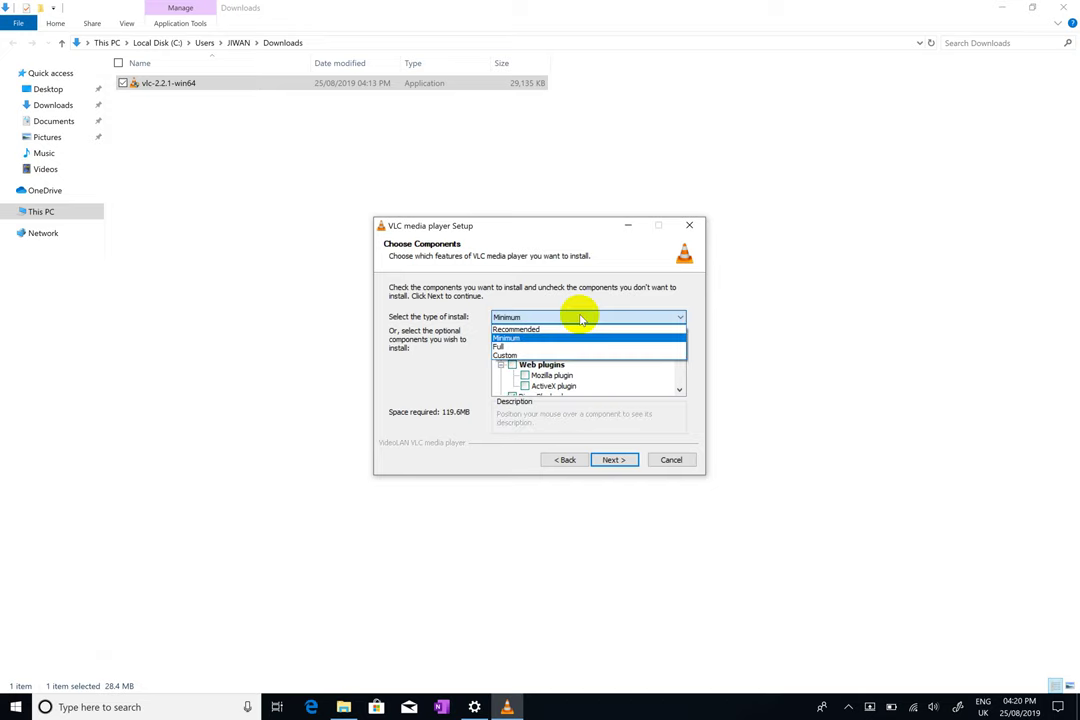
left_click(552, 346)
scroll(592, 355, "down", 5)
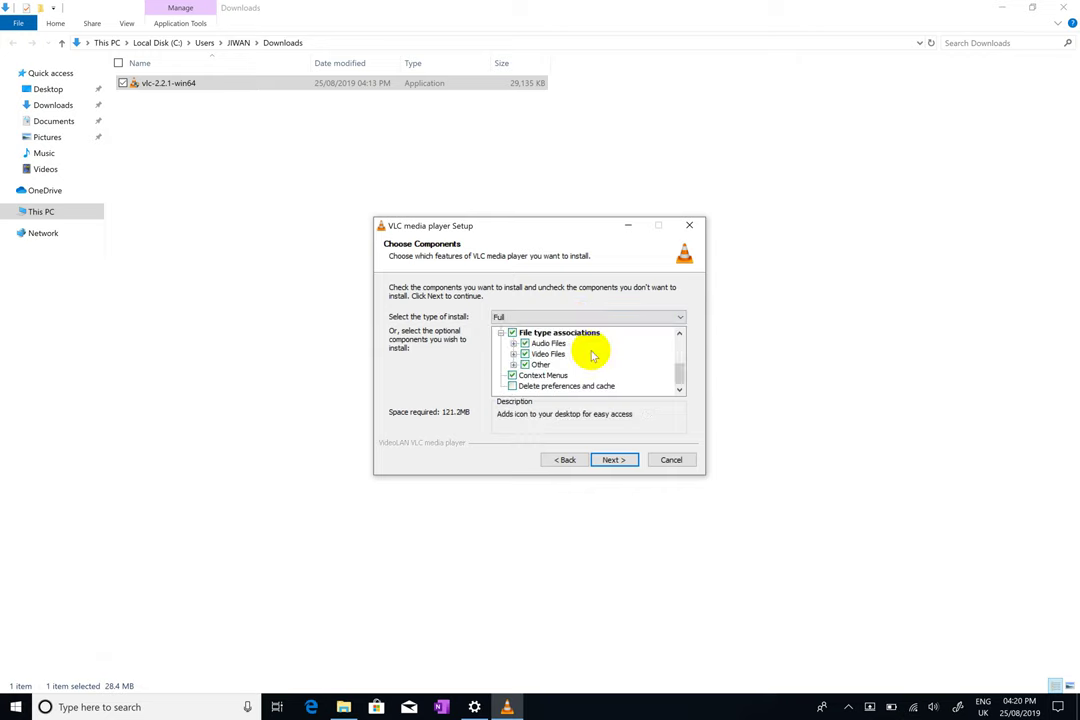
Examine the audio, video and other file type associations, keep them all selected, and continue to the install location.
left_click(513, 343)
left_click(513, 333)
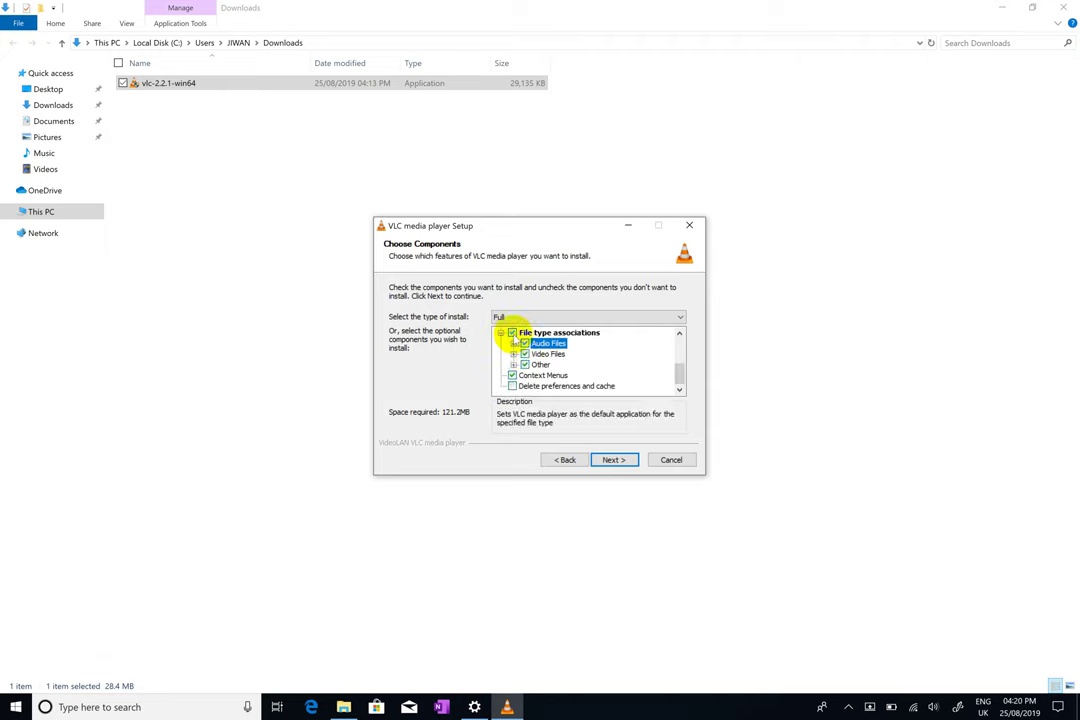
left_click(513, 356)
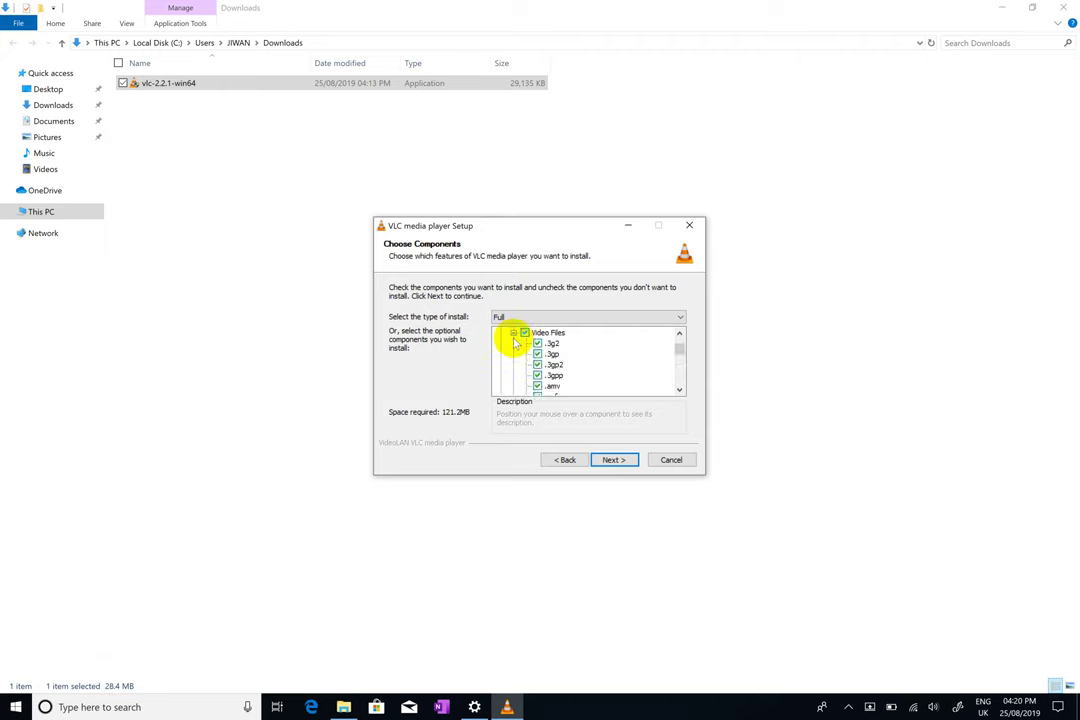
left_click(513, 334)
left_click(513, 366)
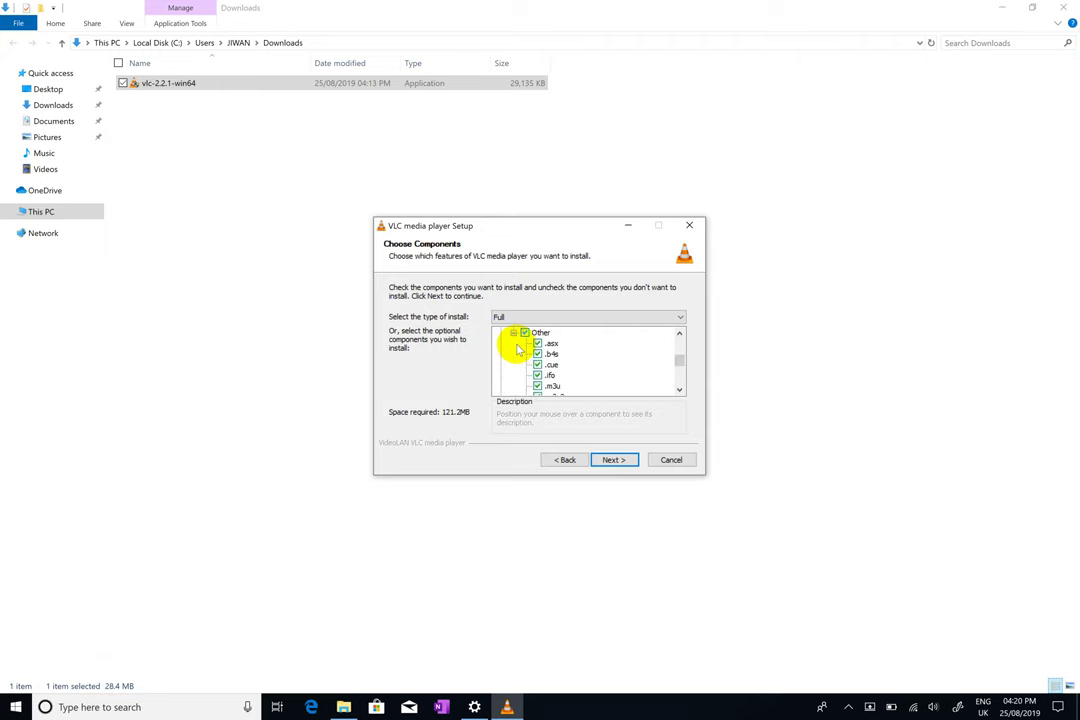
left_click(513, 333)
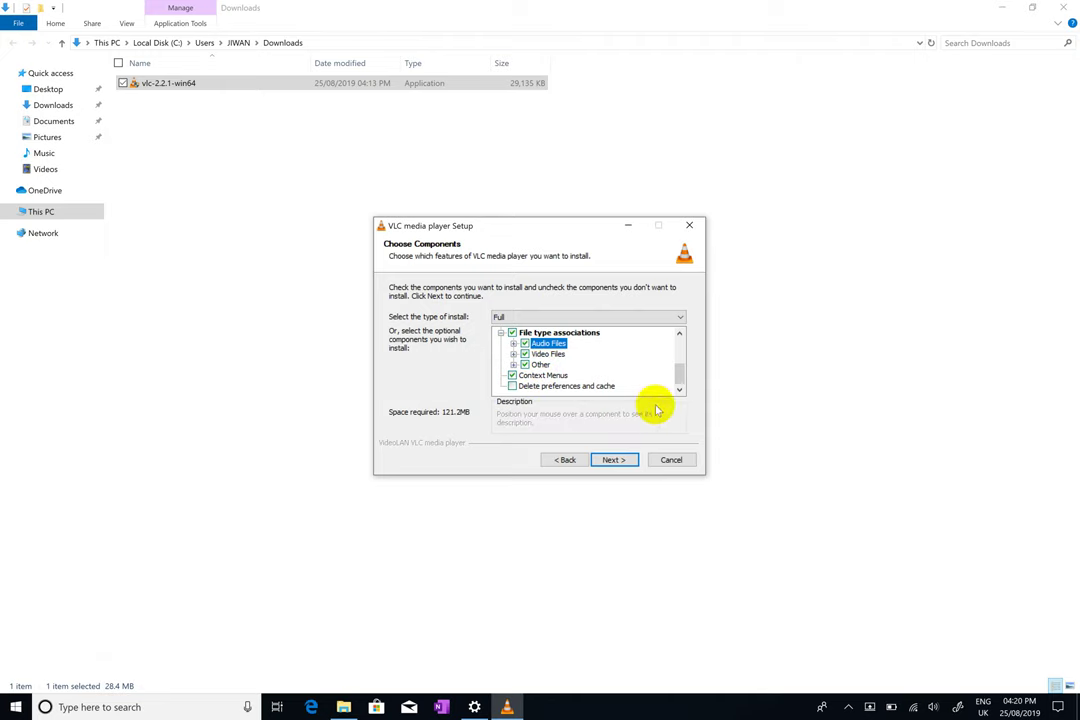
left_click(612, 460)
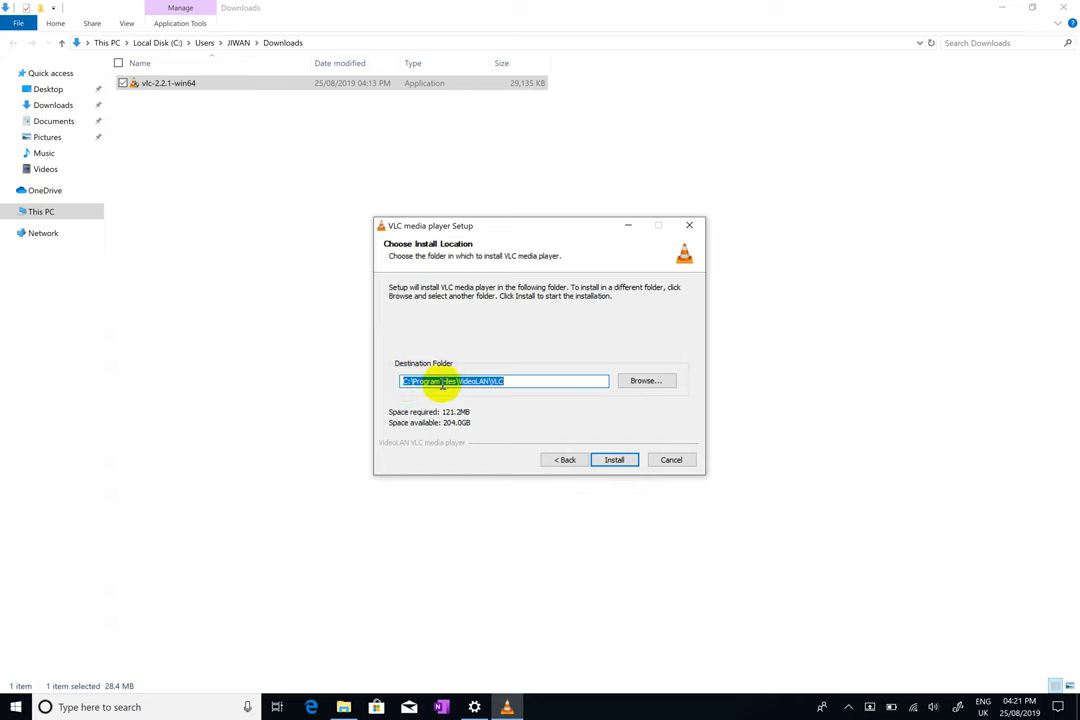
Look through the folders offered for the install destination, including Libraries, and cancel the folder selection.
left_click(539, 381)
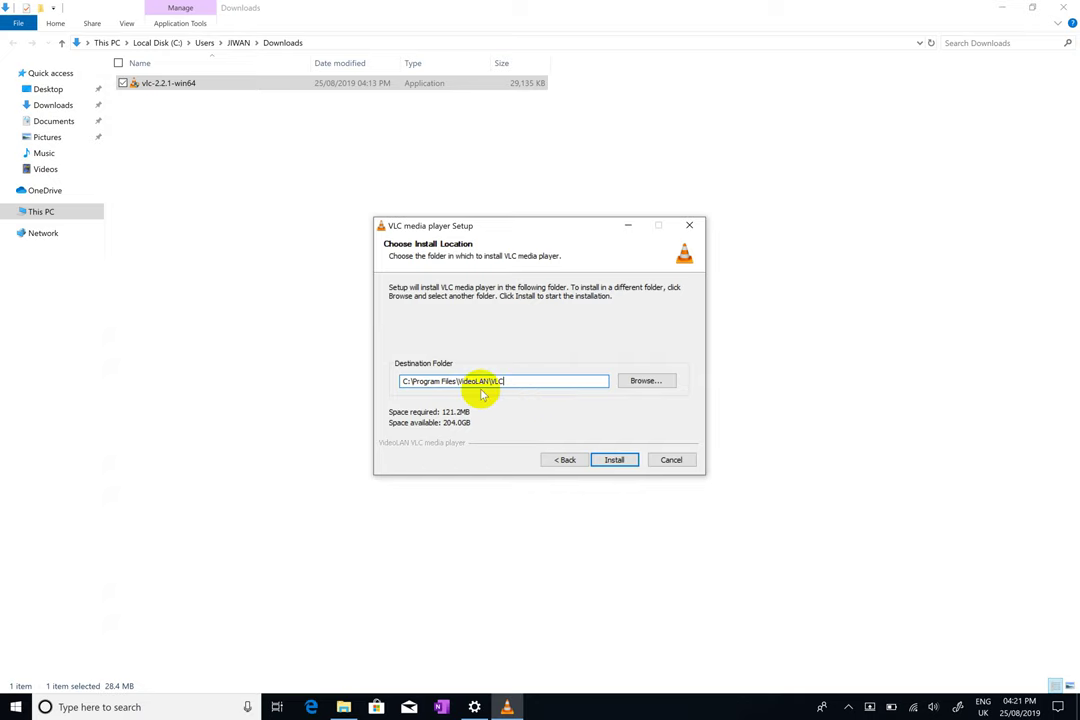
left_click(646, 383)
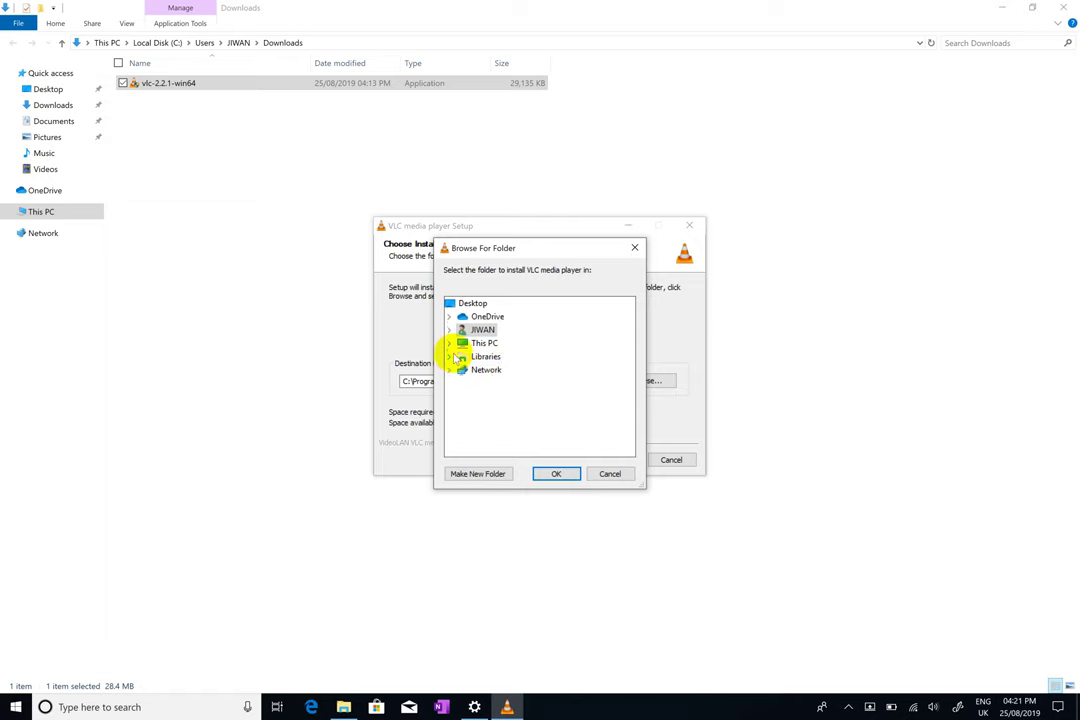
left_click(452, 357)
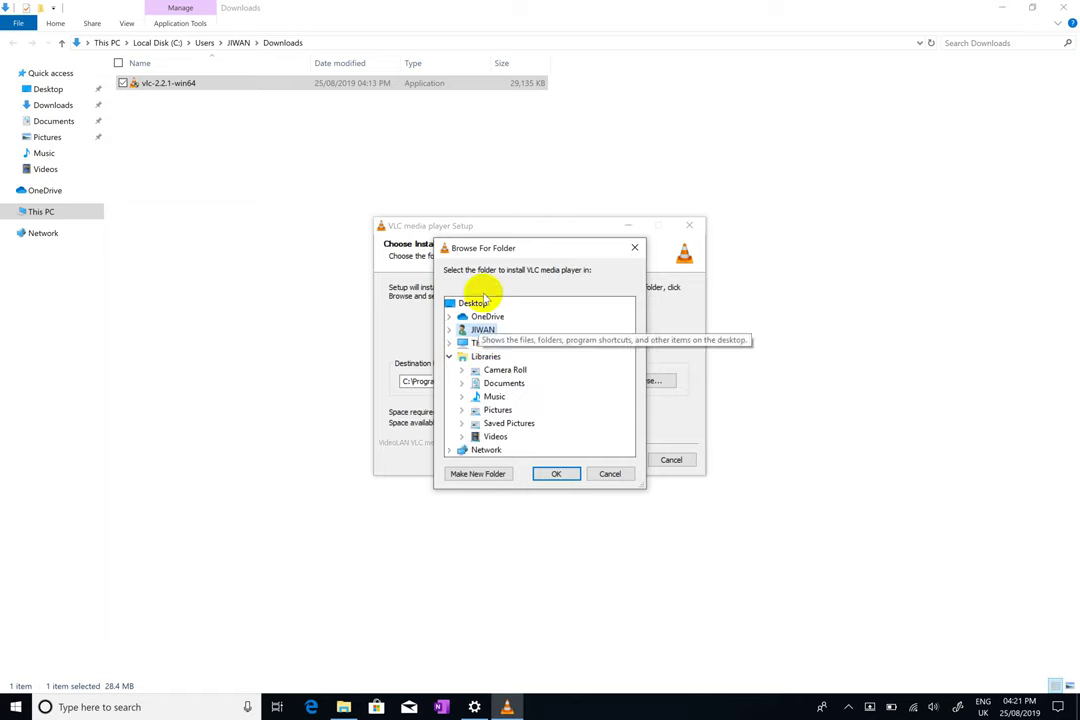
left_click_drag(520, 248, 190, 231)
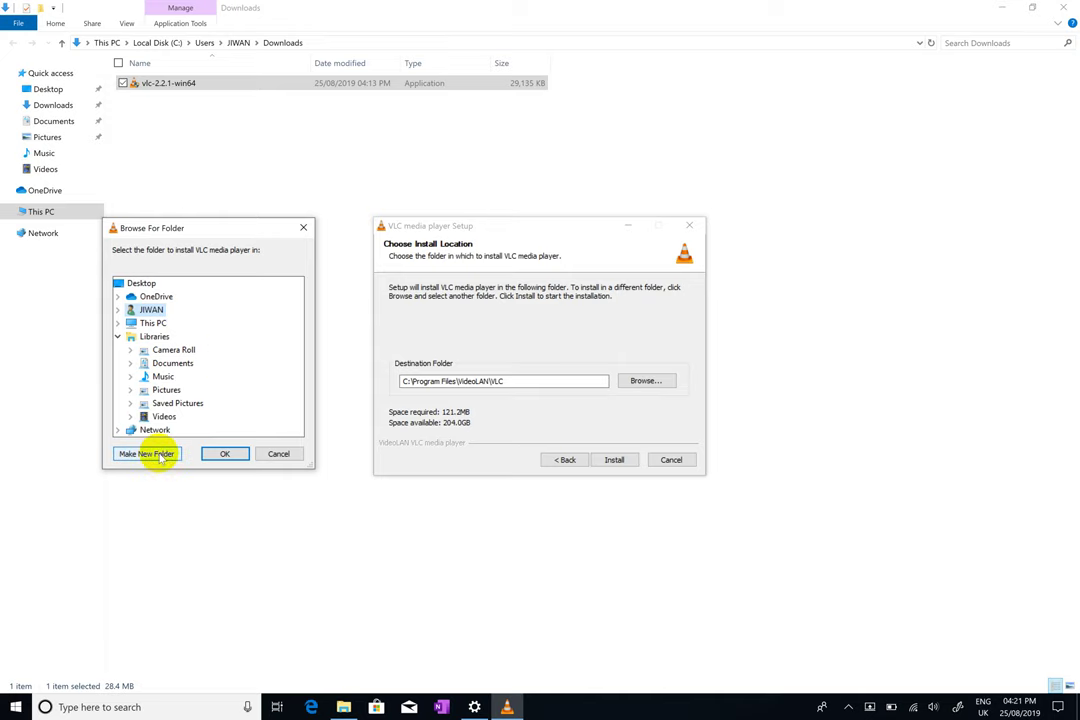
left_click(280, 455)
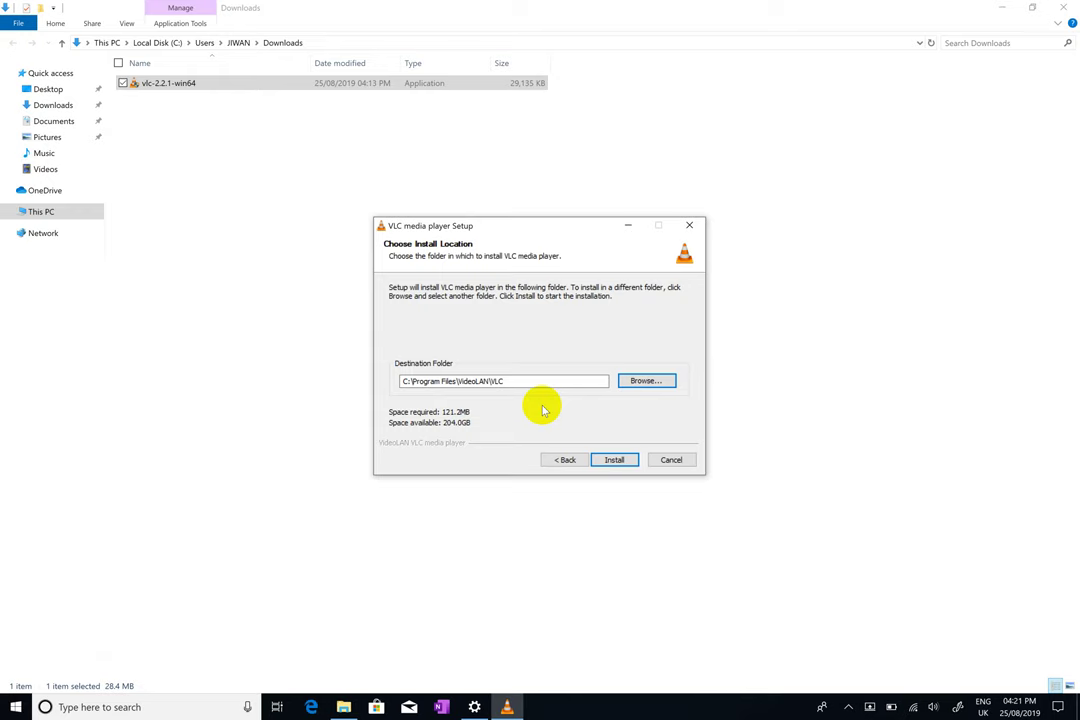
Install VLC media player into C:\Program Files\VideoLAN\VLC with the installation details shown.
left_click(616, 461)
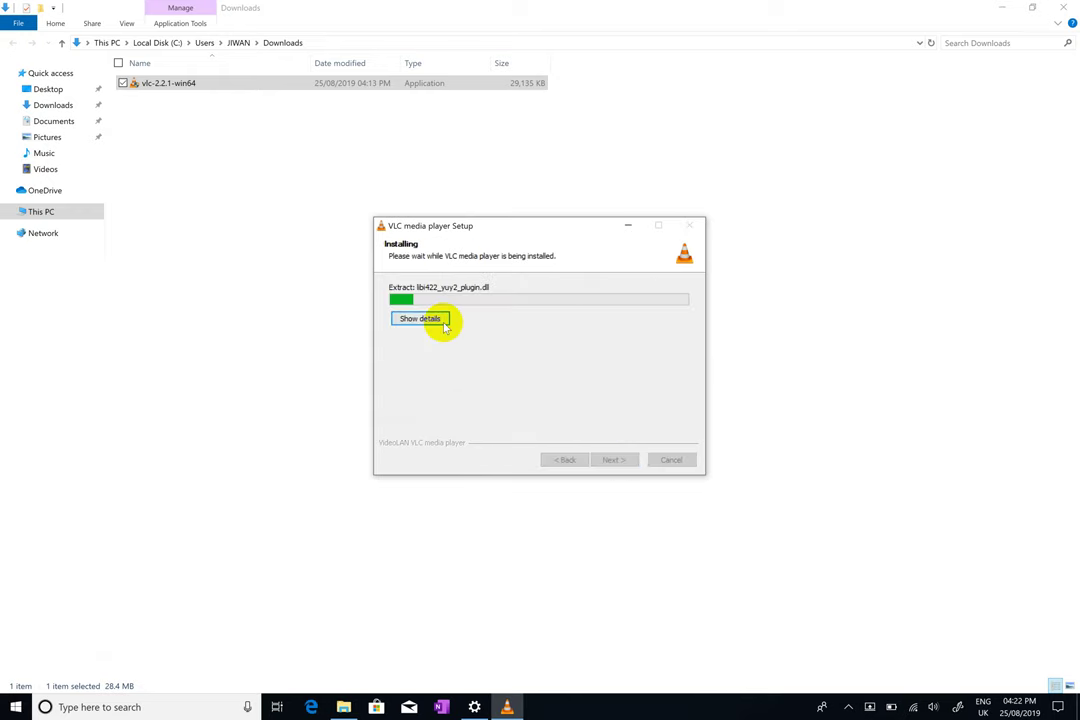
left_click(430, 319)
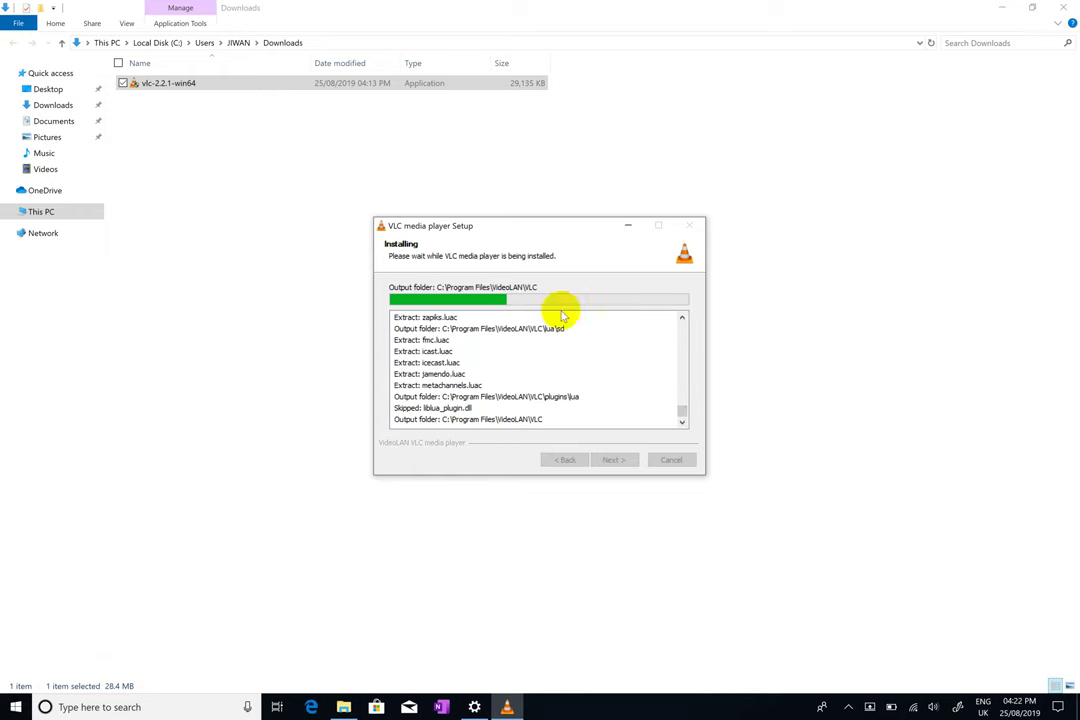
left_click_drag(553, 227, 530, 214)
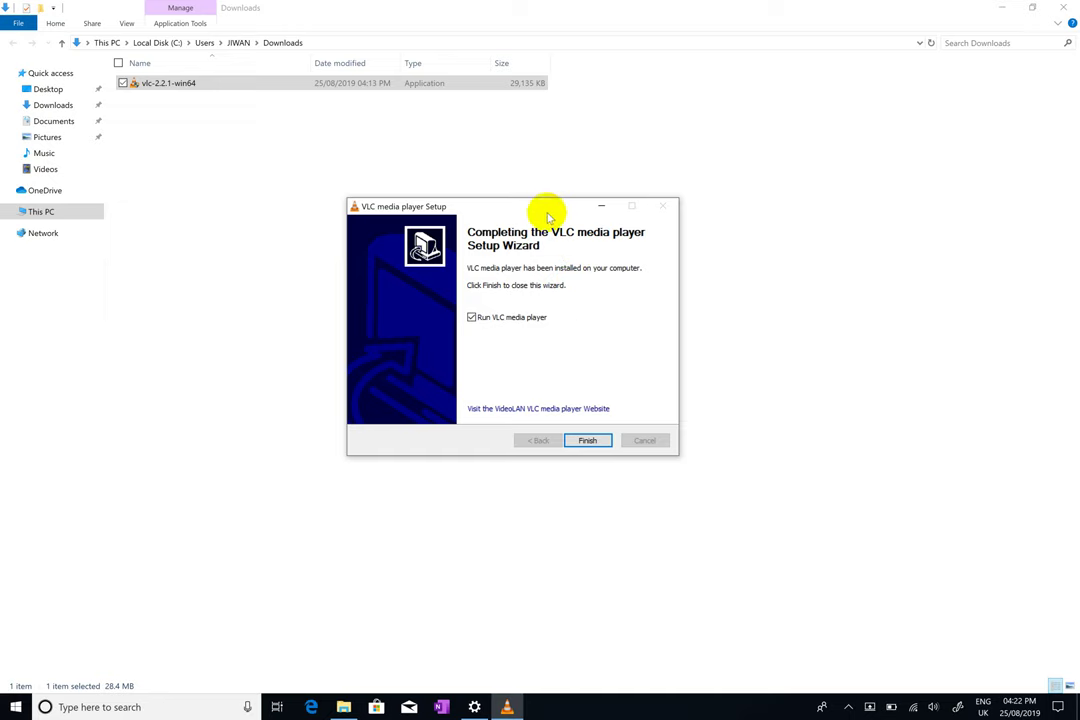
left_click_drag(550, 208, 576, 198)
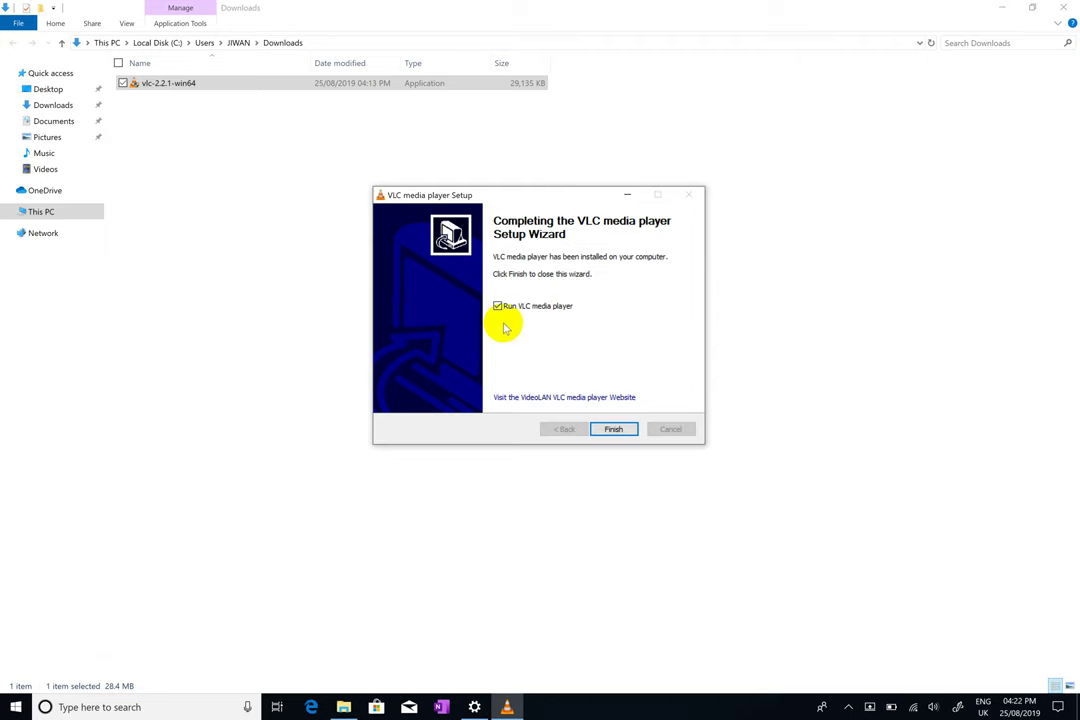
Finish the setup with VLC set to run, and accept its privacy policy with metadata network access and update checks allowed.
left_click(614, 429)
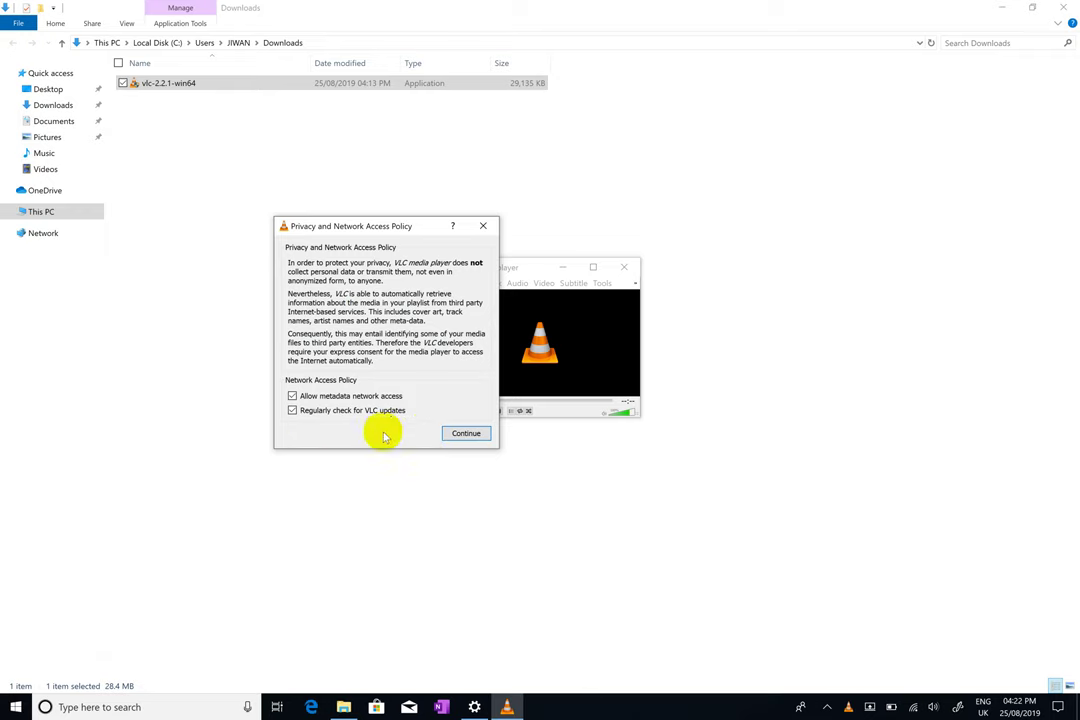
left_click(456, 437)
left_click(494, 360)
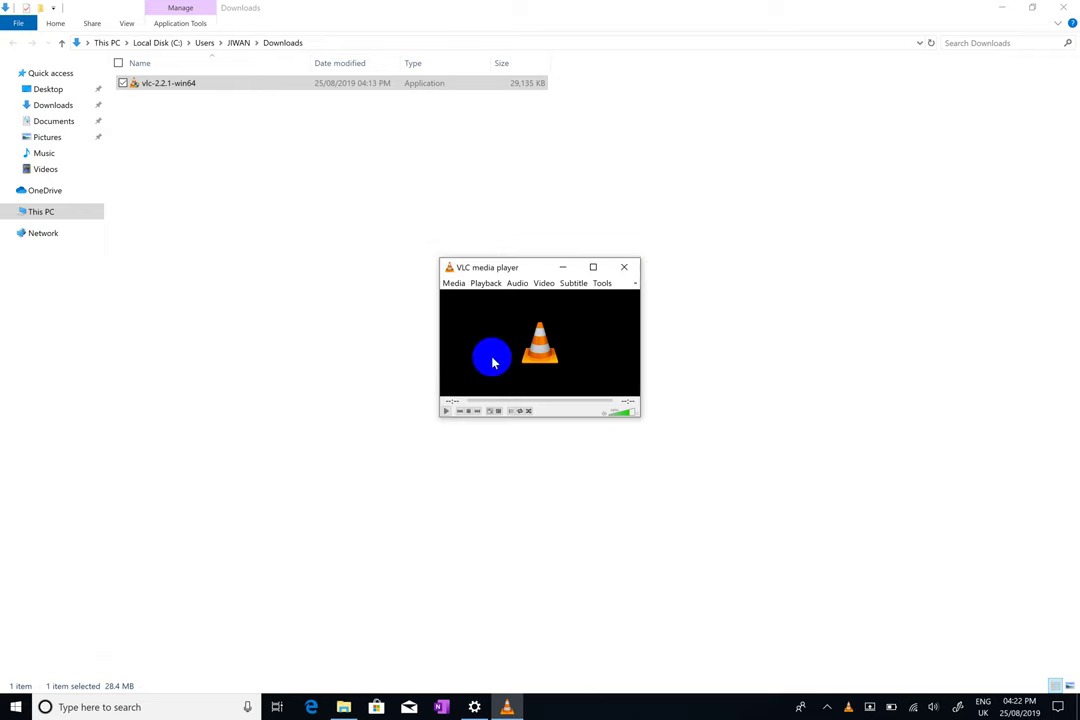
Close VLC media player and the Downloads folder window to return to the desktop.
left_click(632, 287)
left_click(624, 267)
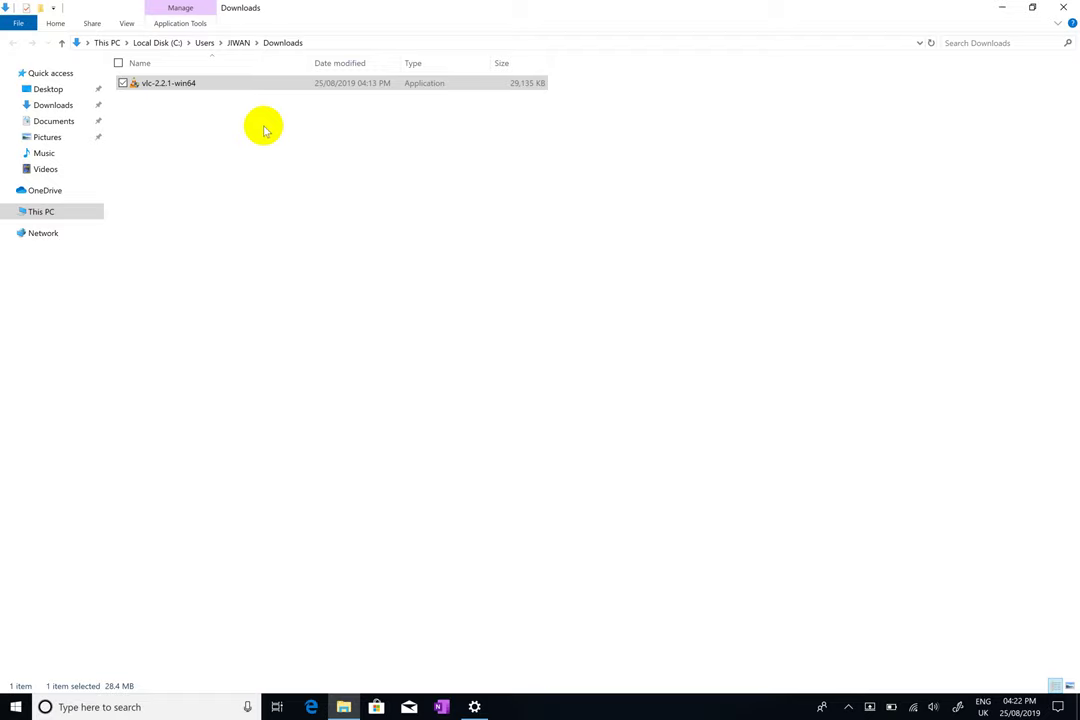
left_click(1063, 7)
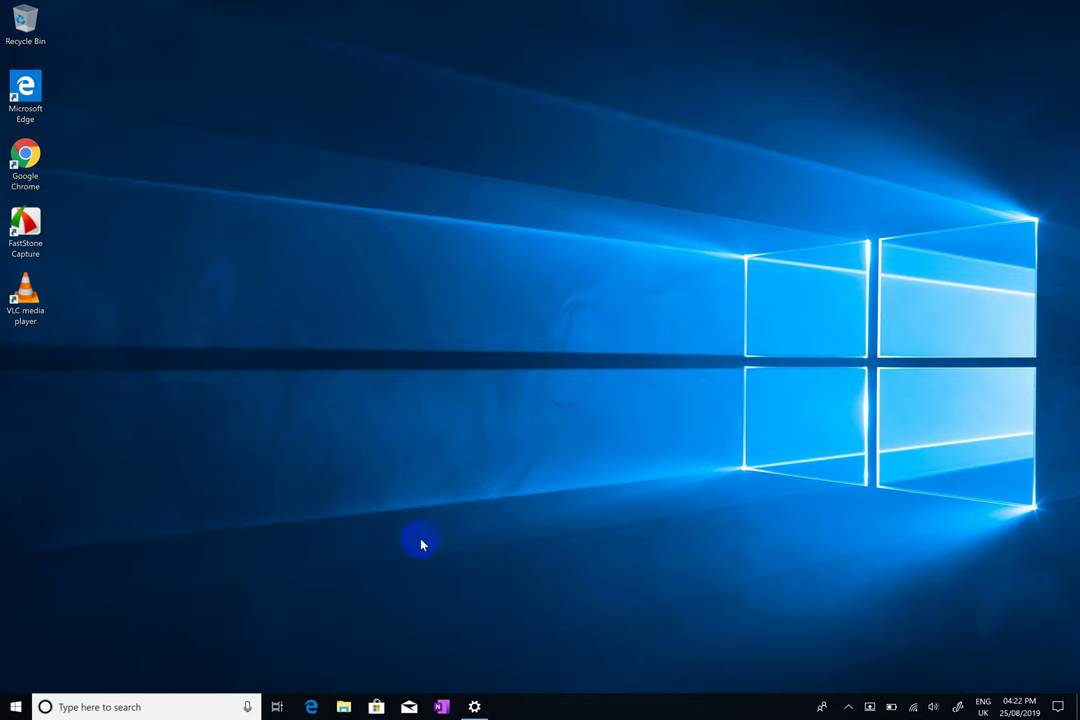
Bring up the open Settings window on its Display page and close it.
mouse_move(476, 709)
left_click(474, 706)
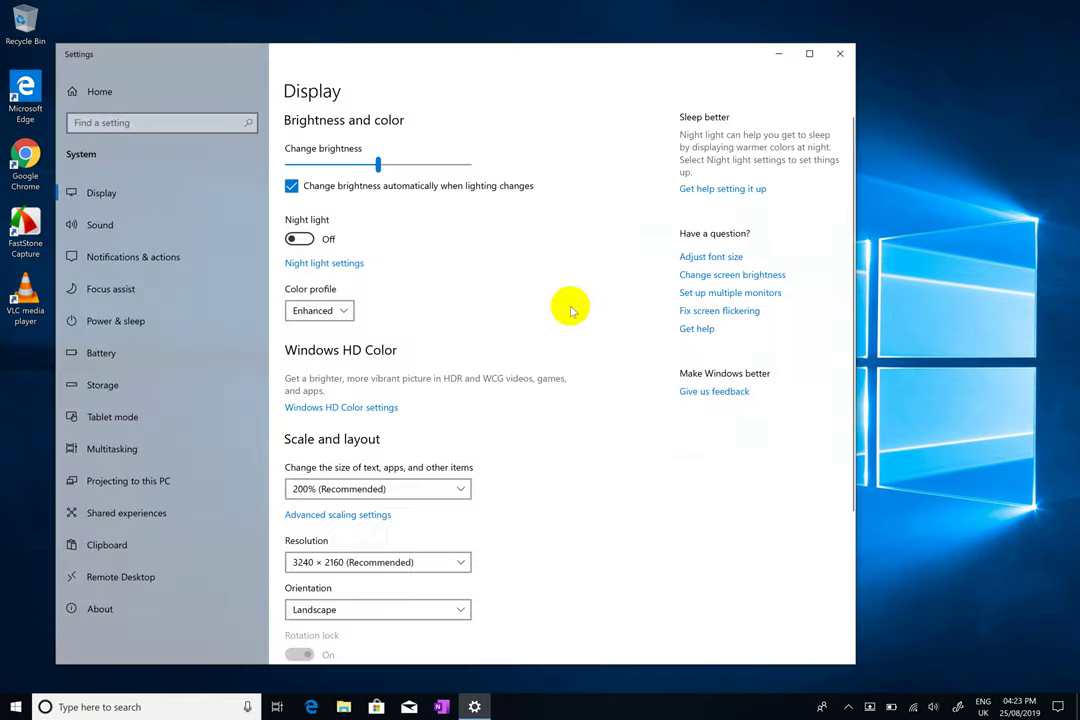
left_click(826, 55)
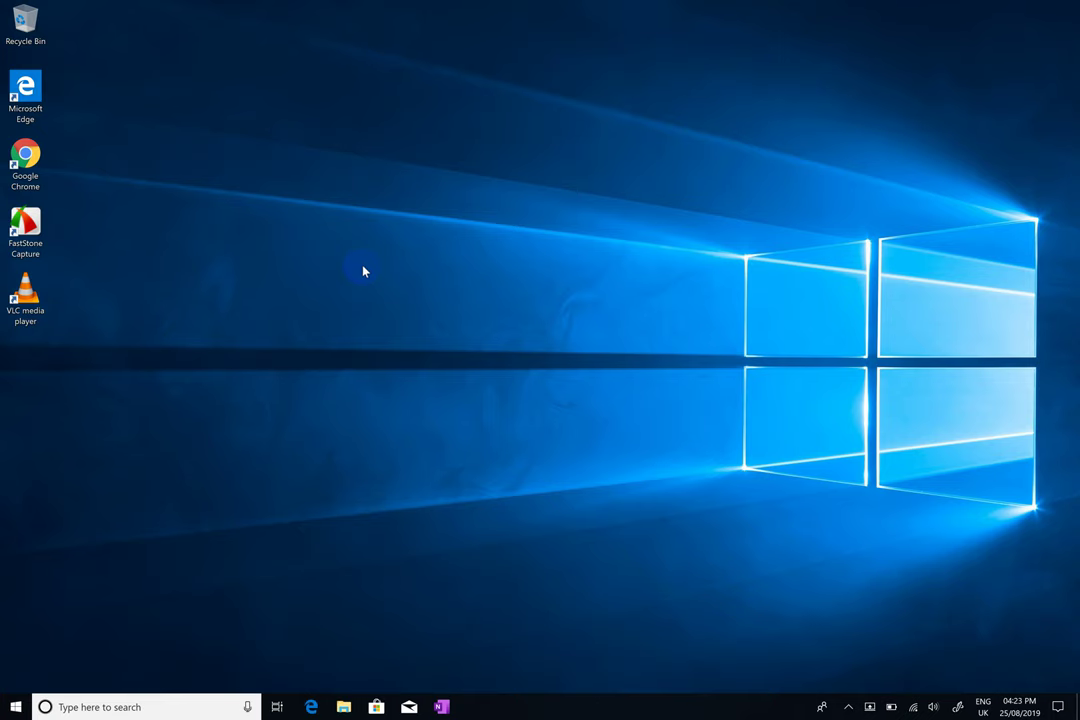
Open the desktop icon settings from the Themes page of the desktop's personalization settings.
left_click_drag(338, 52, 530, 397)
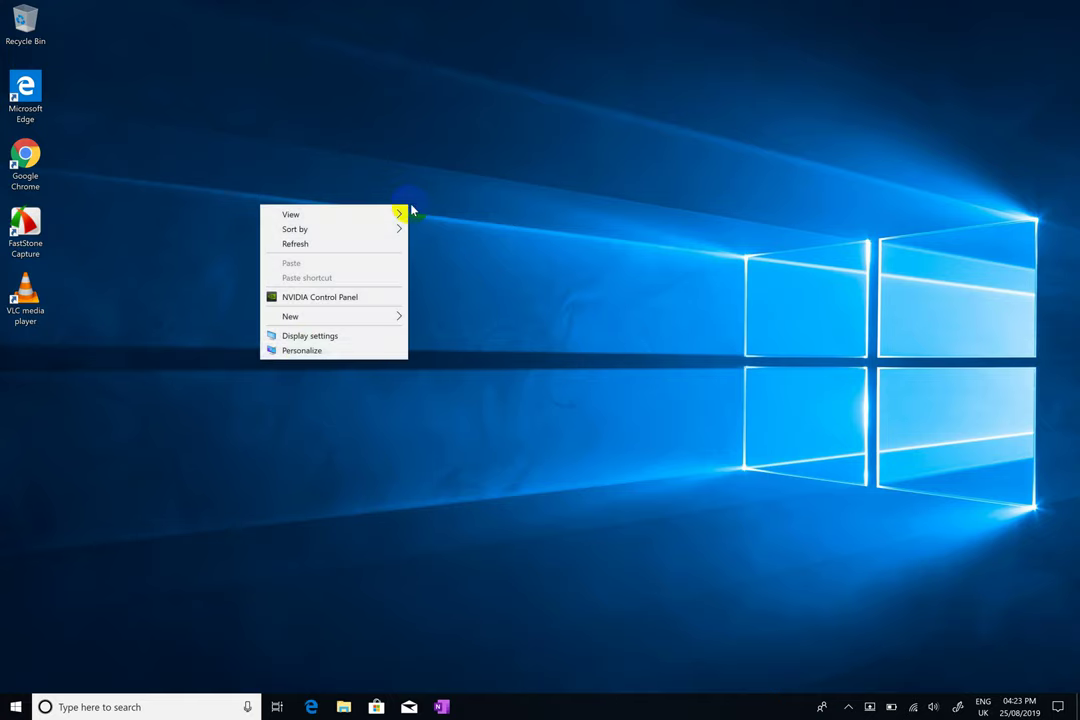
left_click(311, 351)
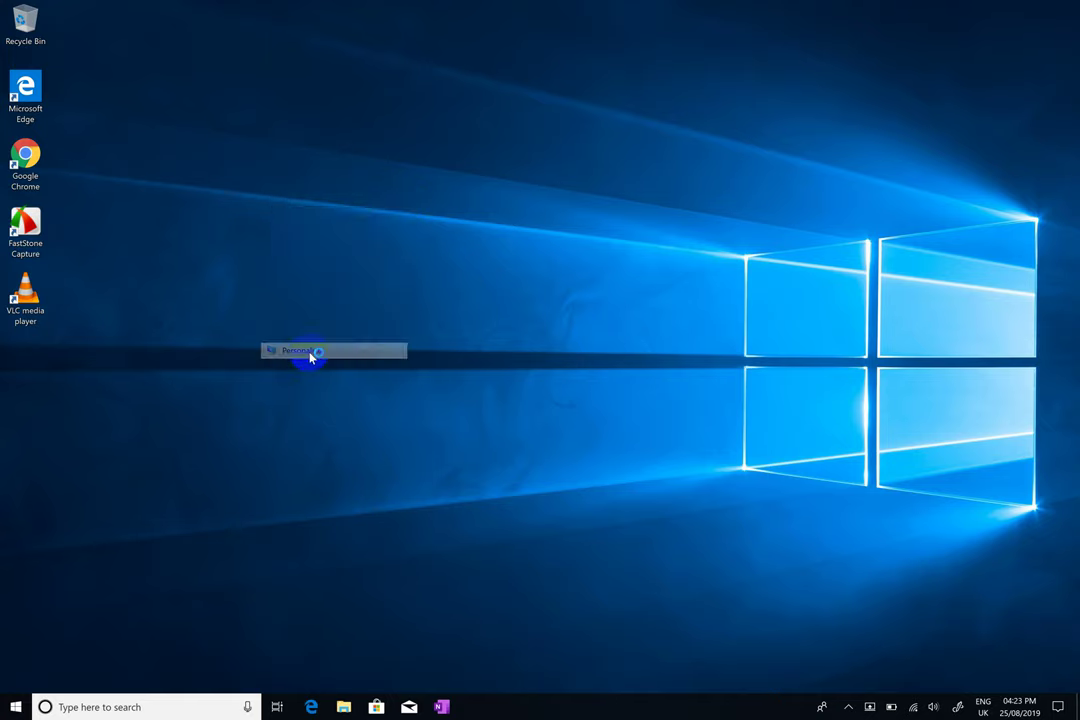
left_click_drag(472, 54, 548, 41)
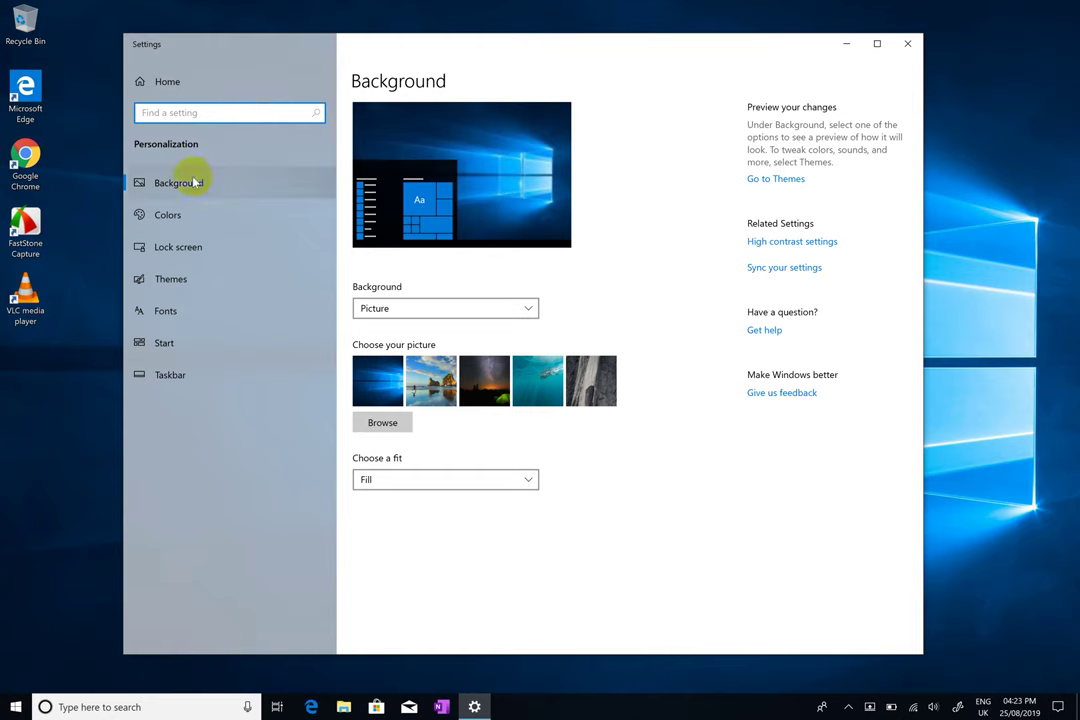
left_click(176, 284)
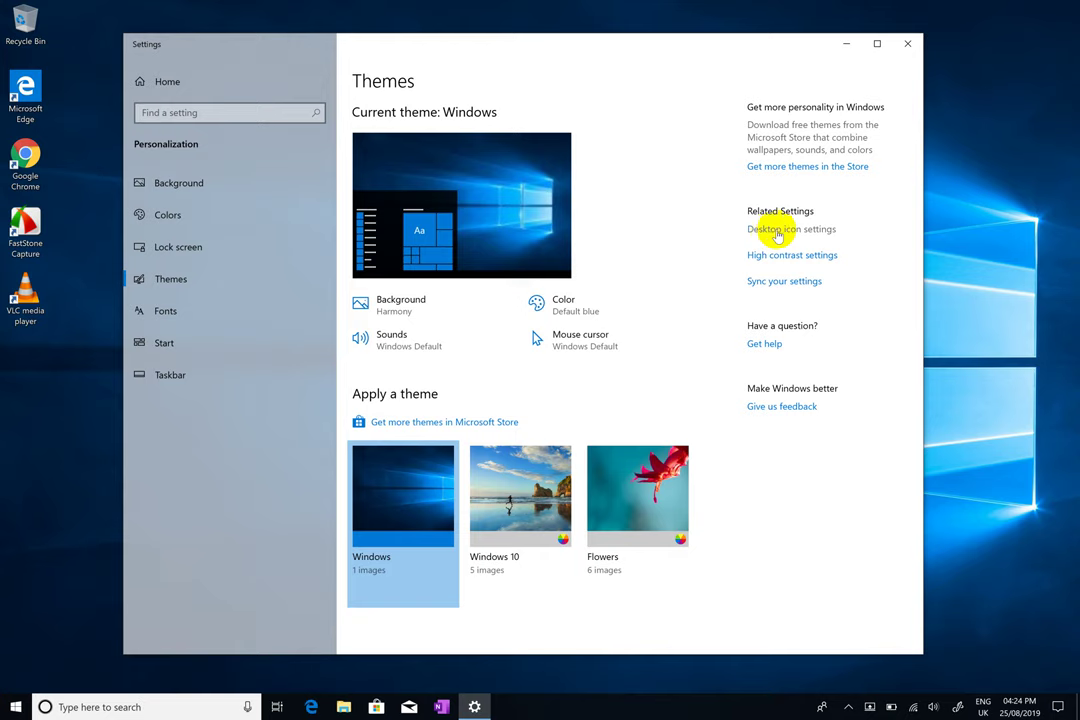
left_click(778, 229)
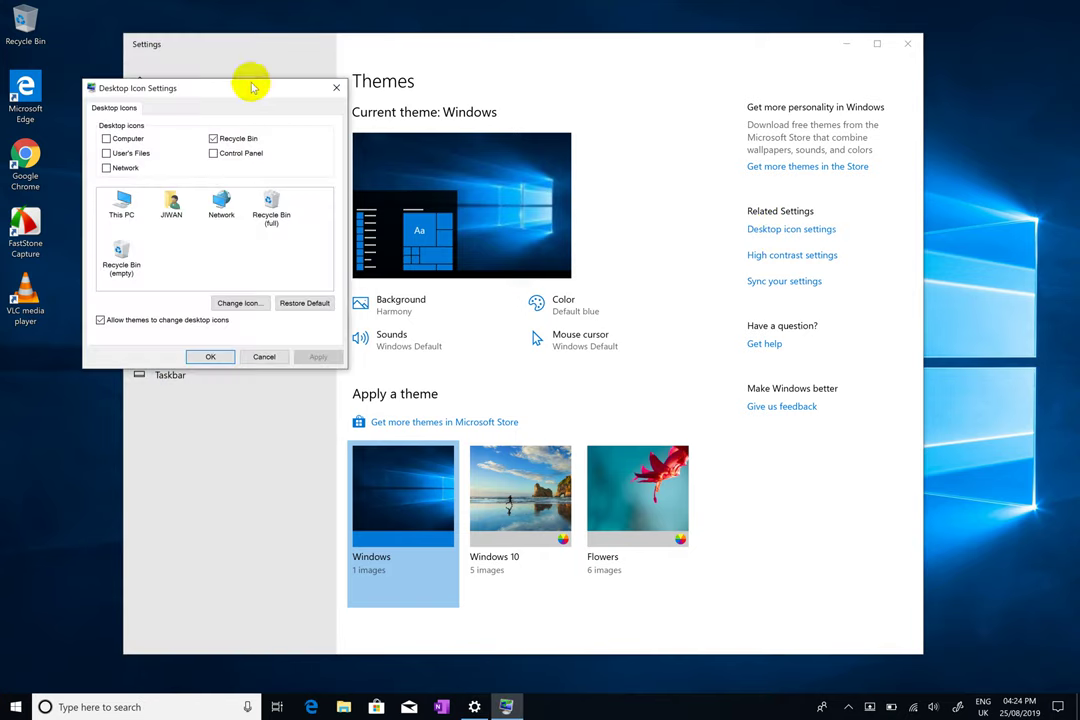
left_click_drag(251, 88, 528, 111)
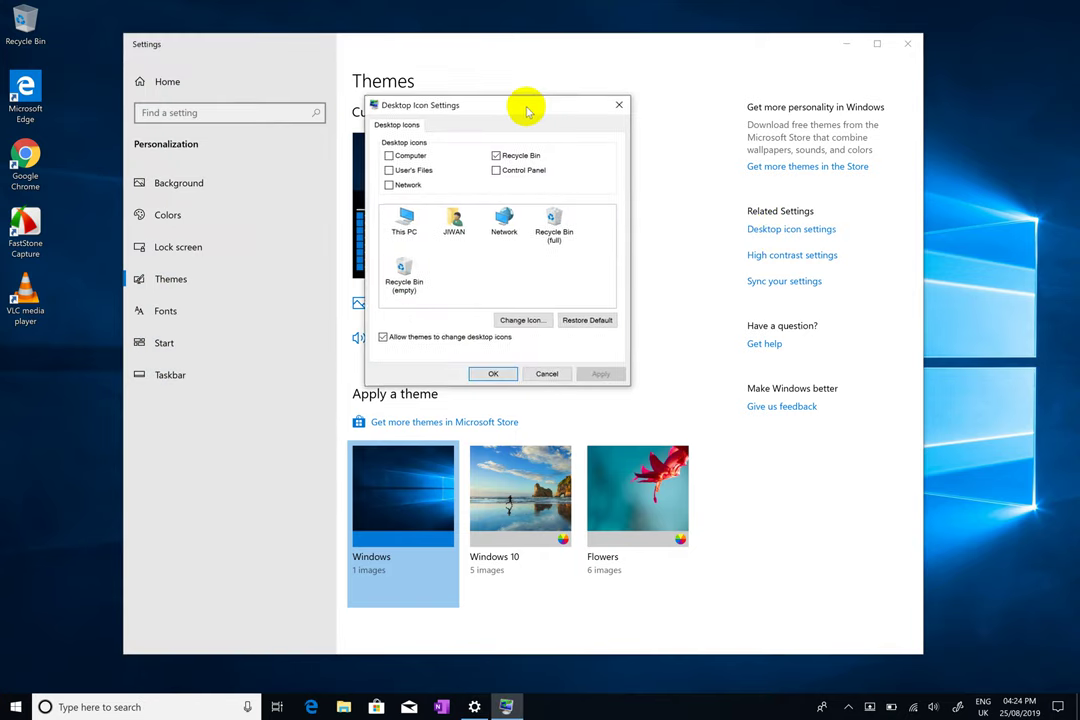
Enable the Computer and Control Panel desktop icons, apply the change and close the desktop icon settings.
right_click(12, 432)
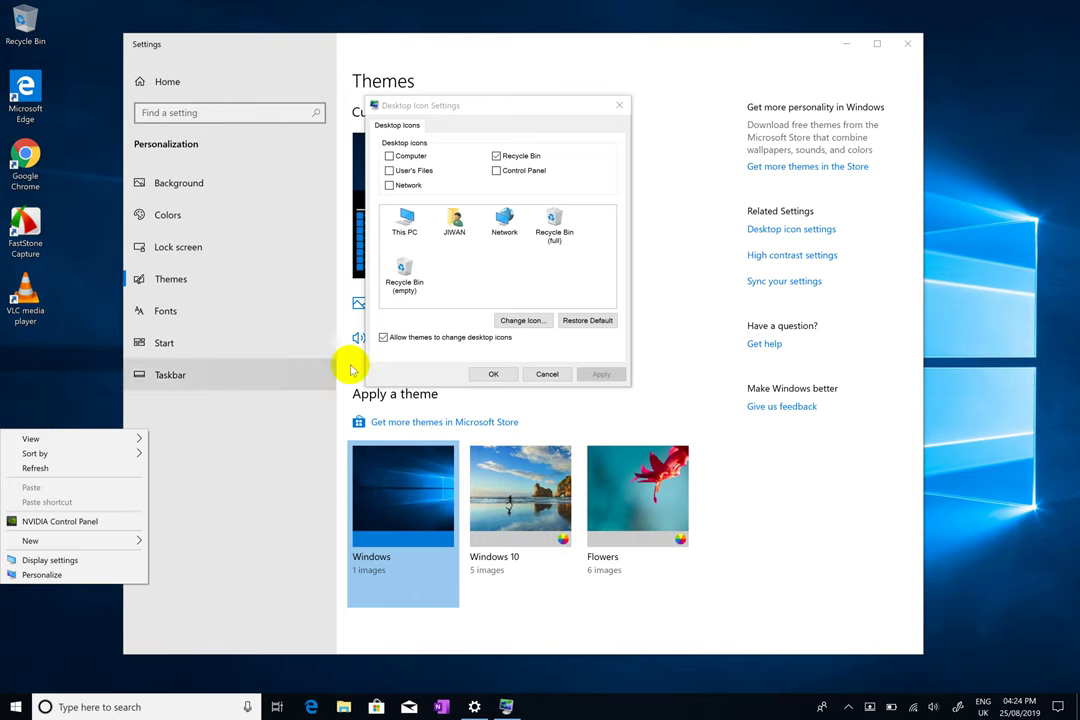
left_click_drag(488, 101, 526, 106)
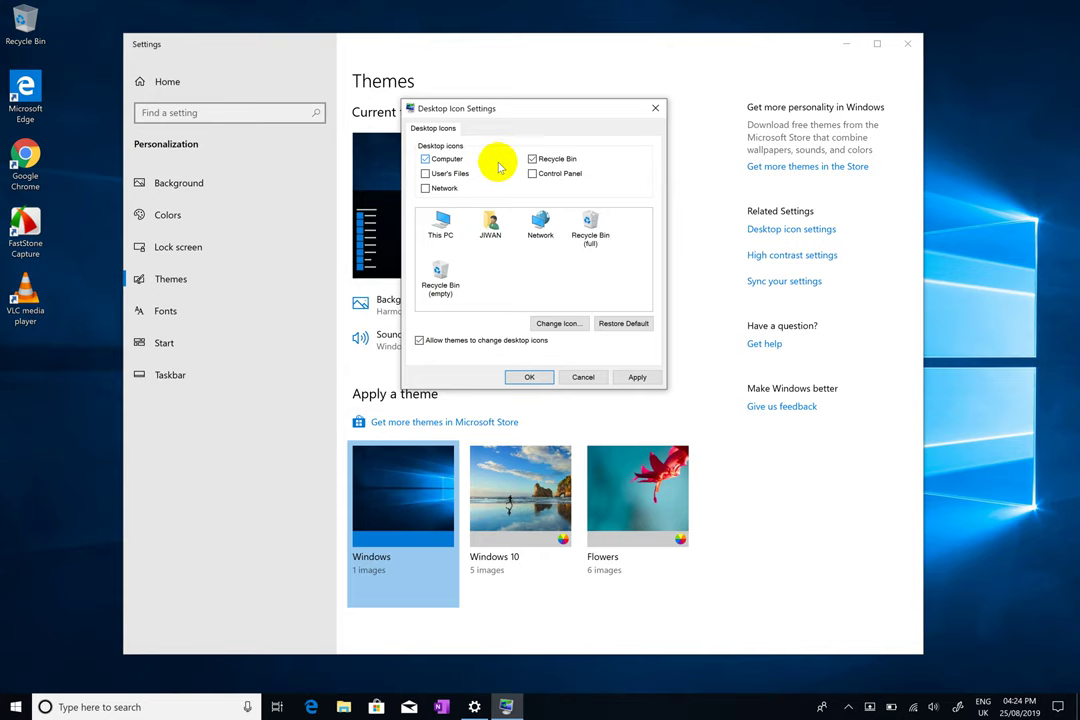
left_click(534, 174)
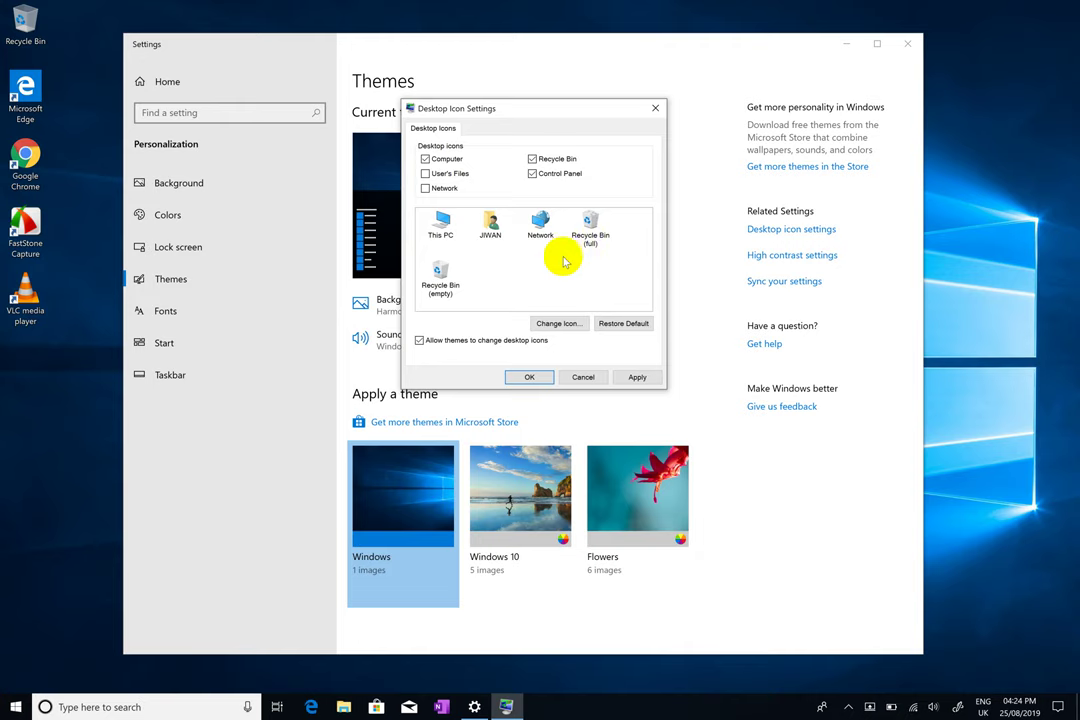
key("Tab")
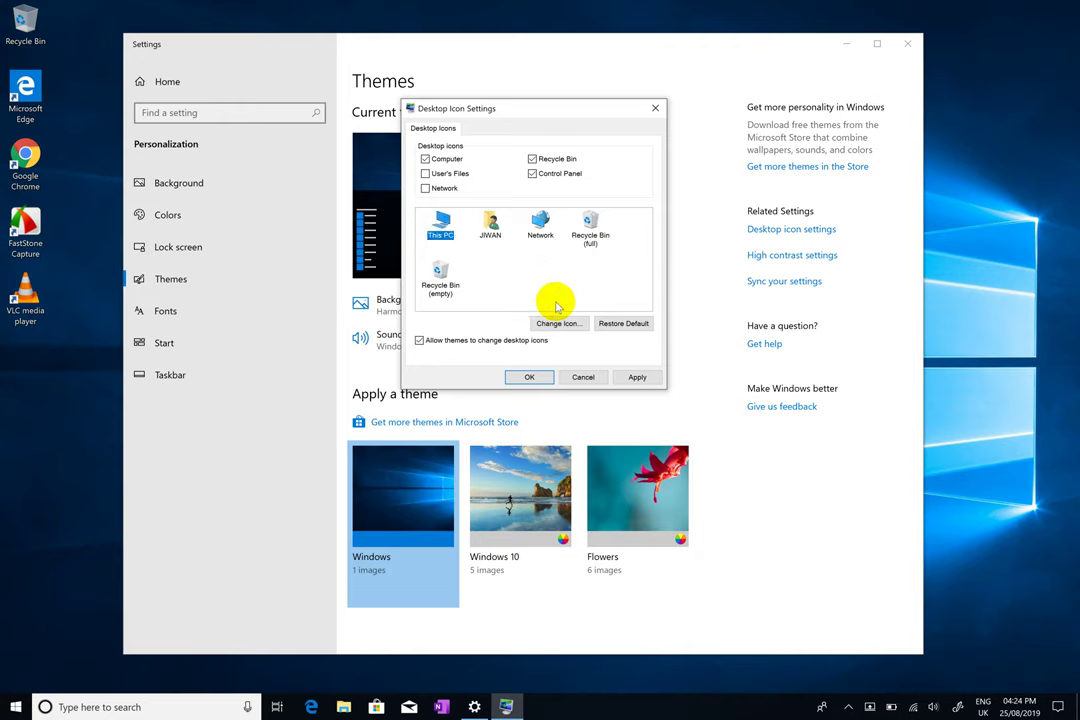
left_click(622, 378)
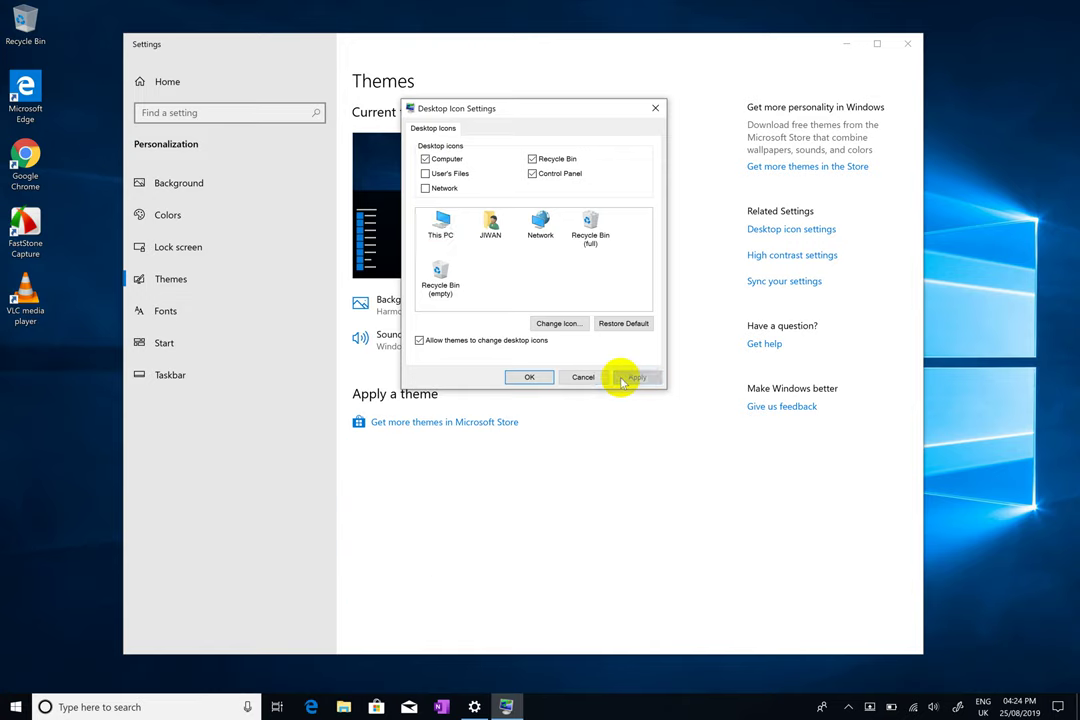
left_click(528, 378)
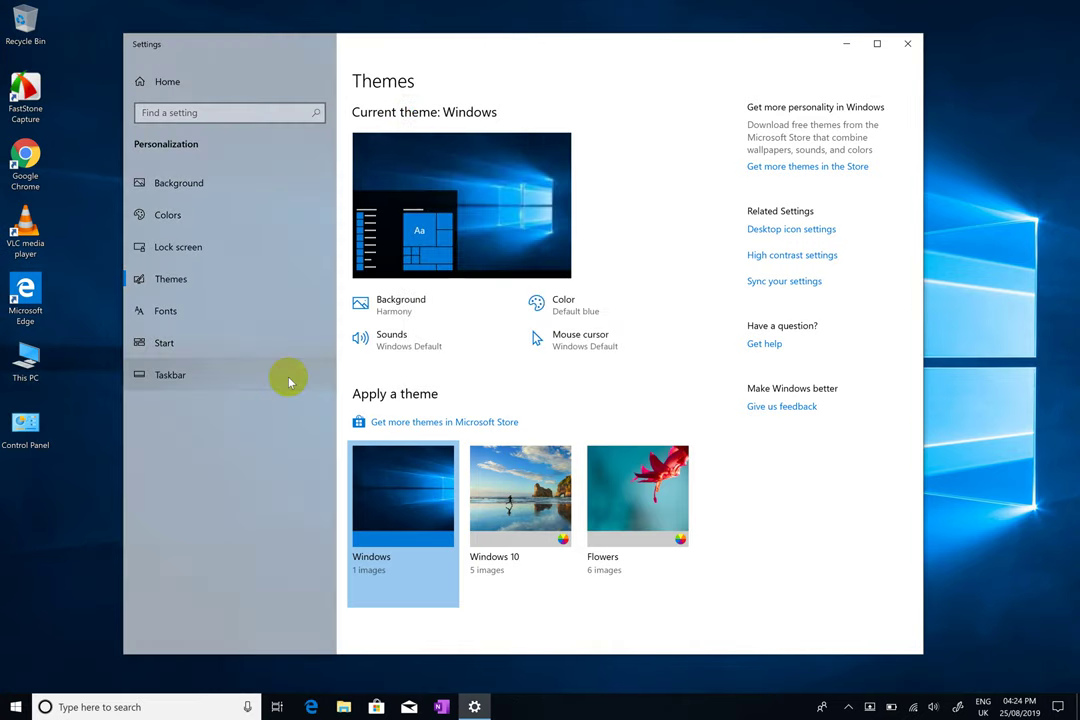
Set the desktop icon view to Small icons.
right_click(84, 288)
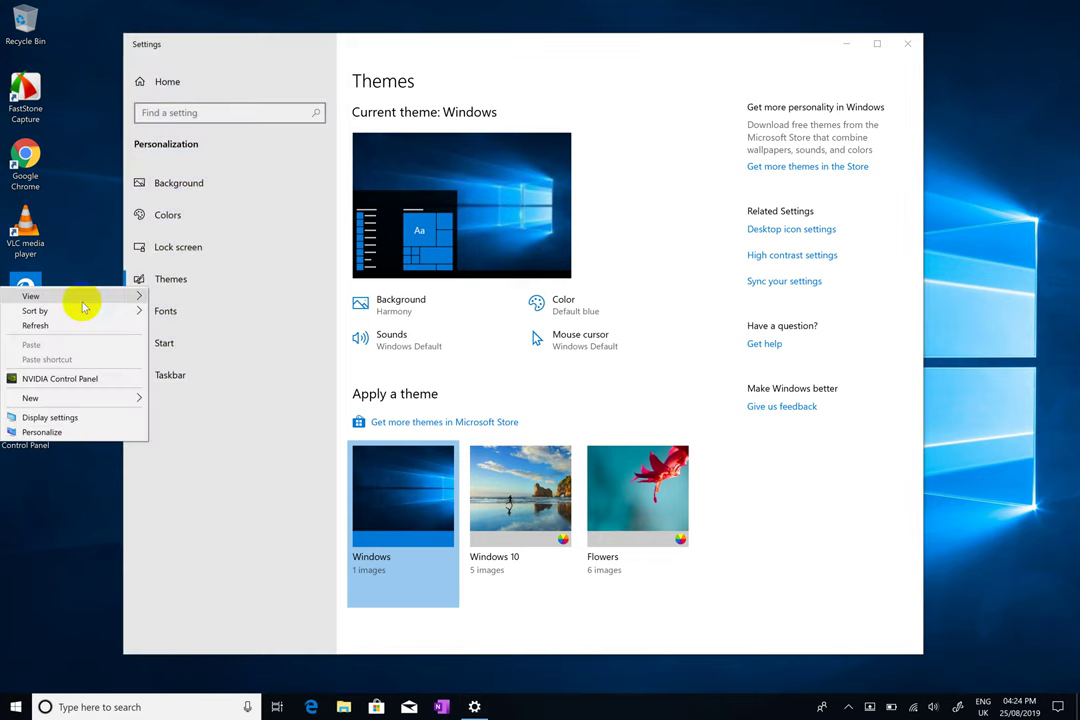
mouse_move(84, 300)
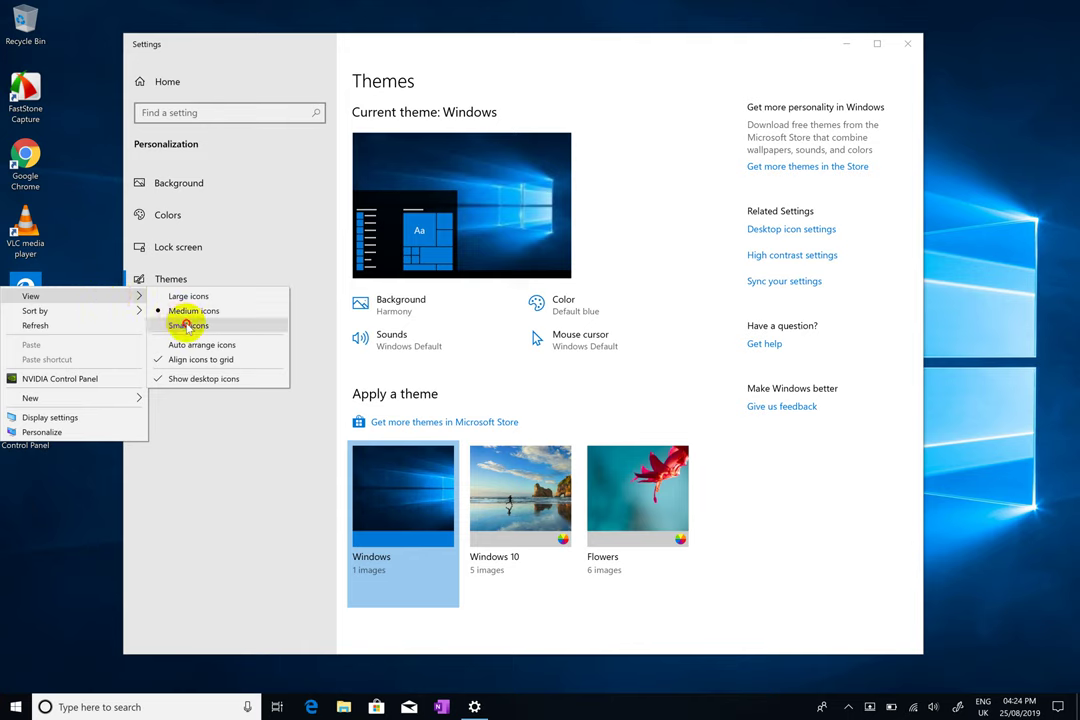
left_click(178, 325)
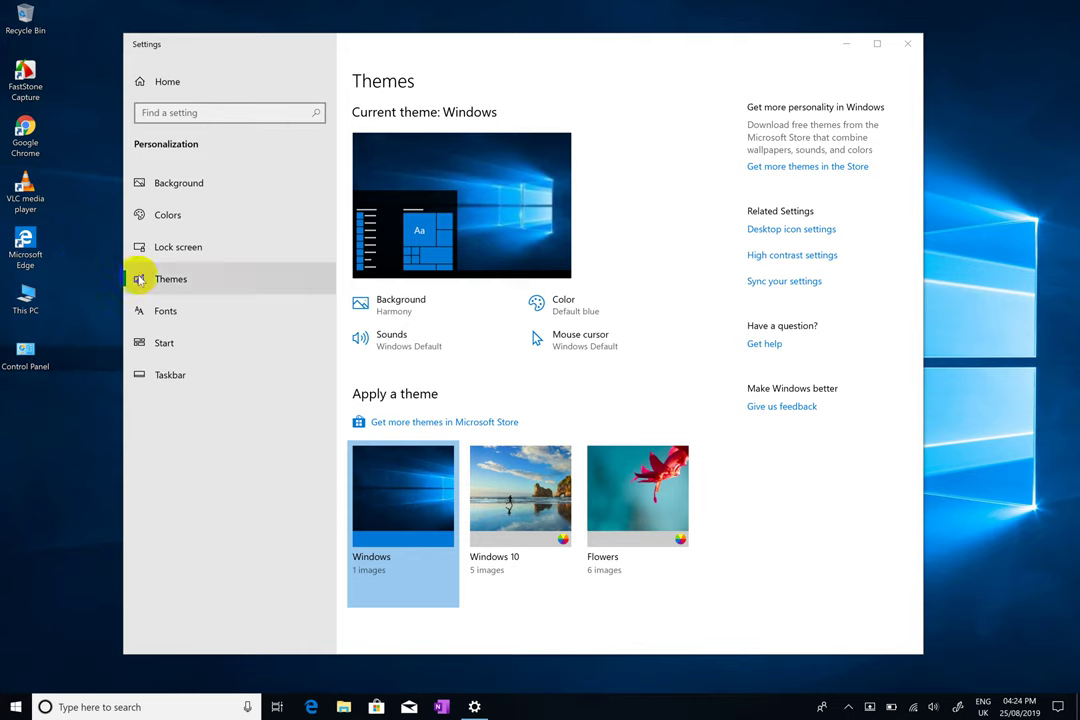
Open the Background personalization page, choose the beach picture as desktop background, and shift the Settings window slightly.
left_click(419, 311)
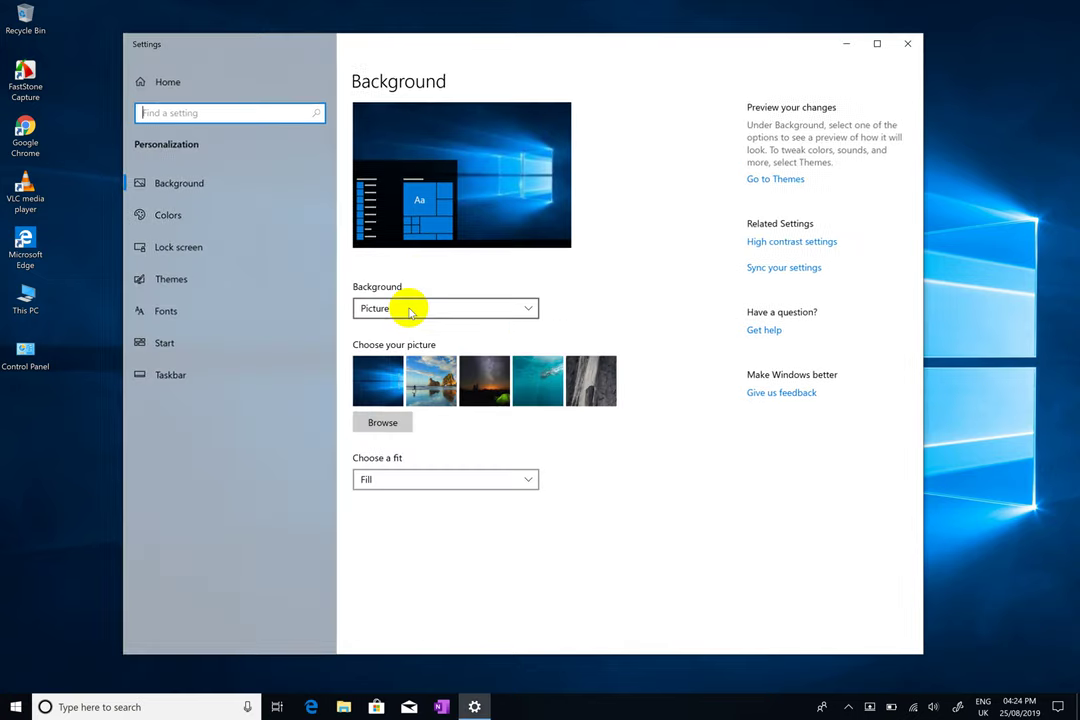
left_click(440, 390)
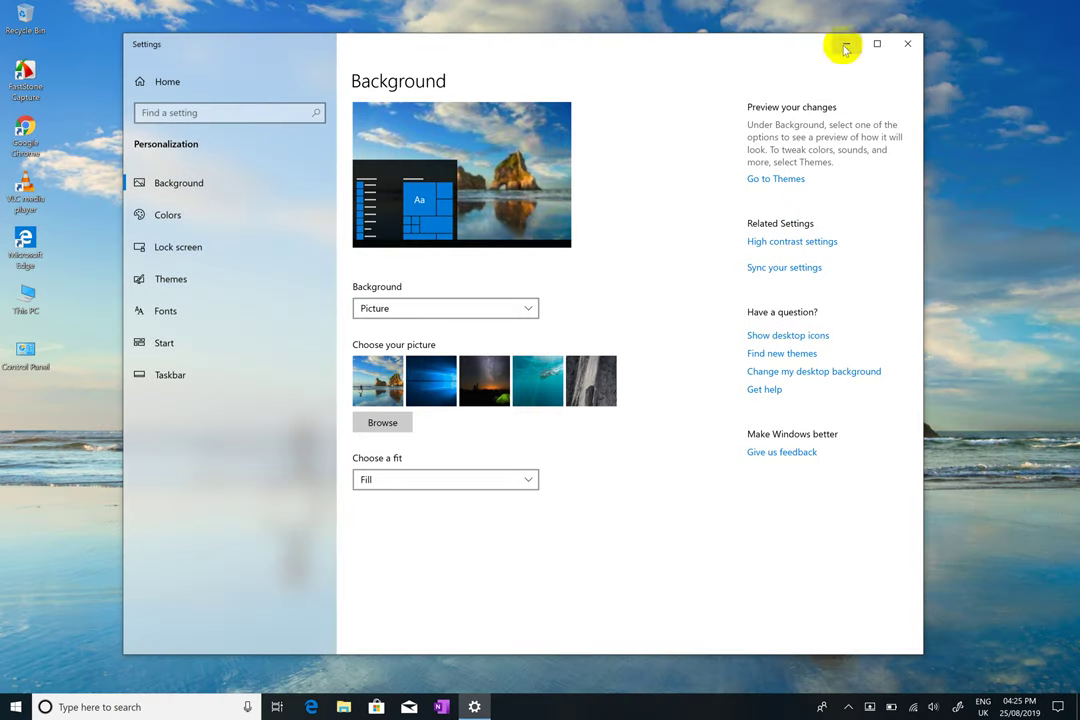
left_click_drag(772, 50, 806, 46)
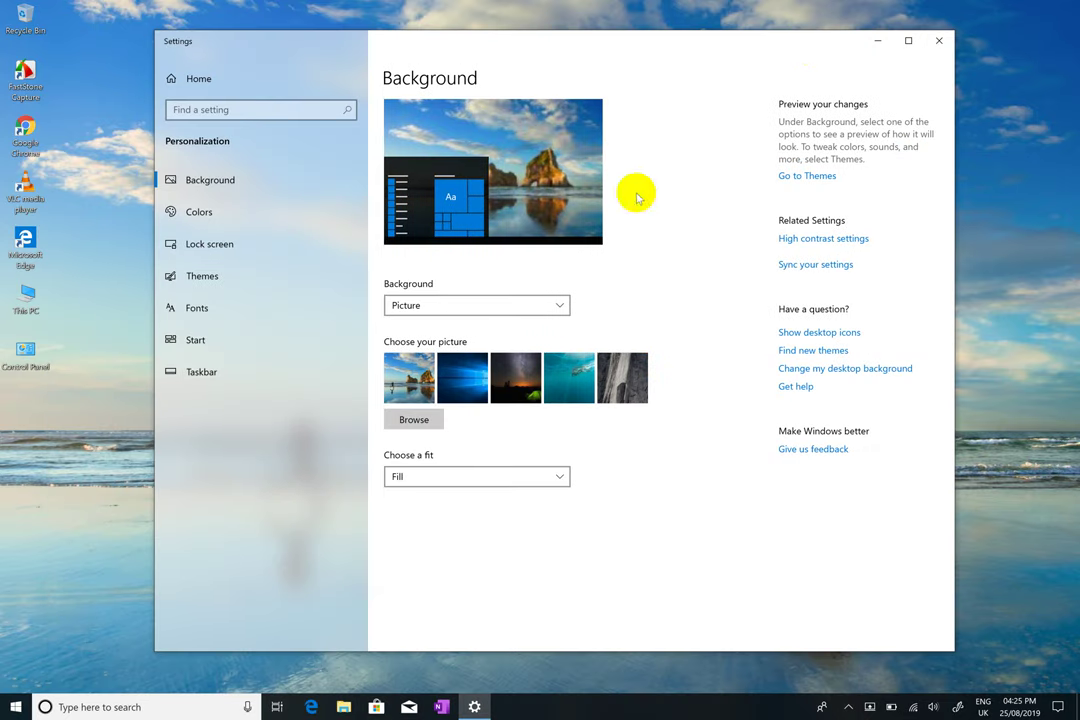
Try the Fit option for the background picture and set the fit back to Fill.
left_click(439, 477)
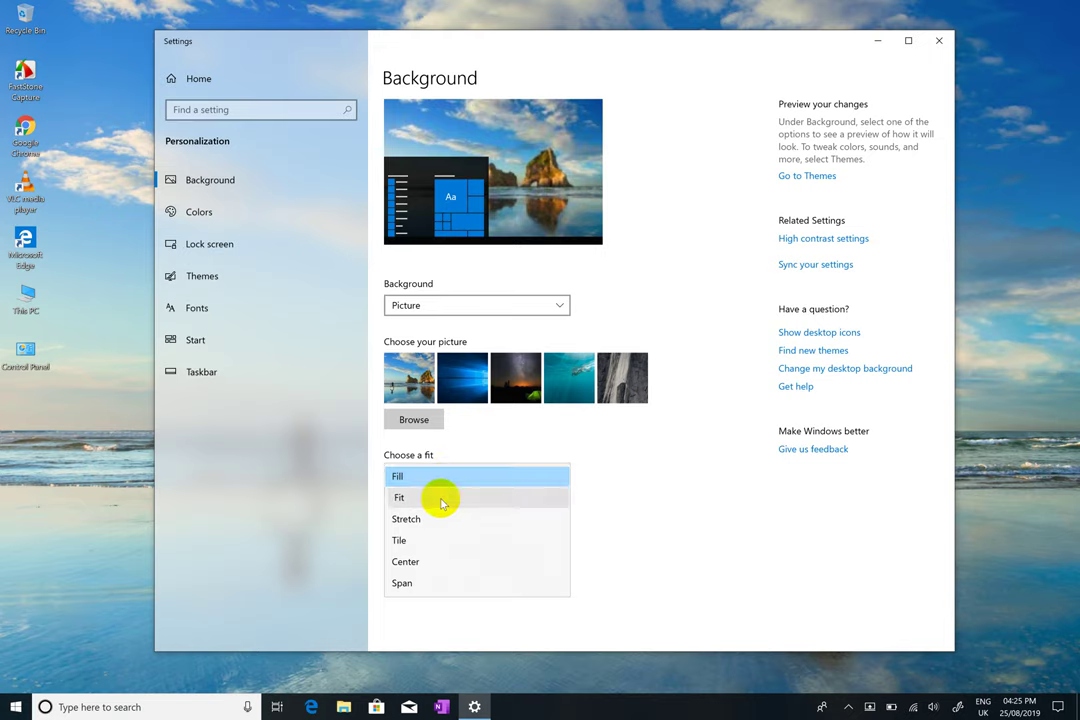
left_click(441, 498)
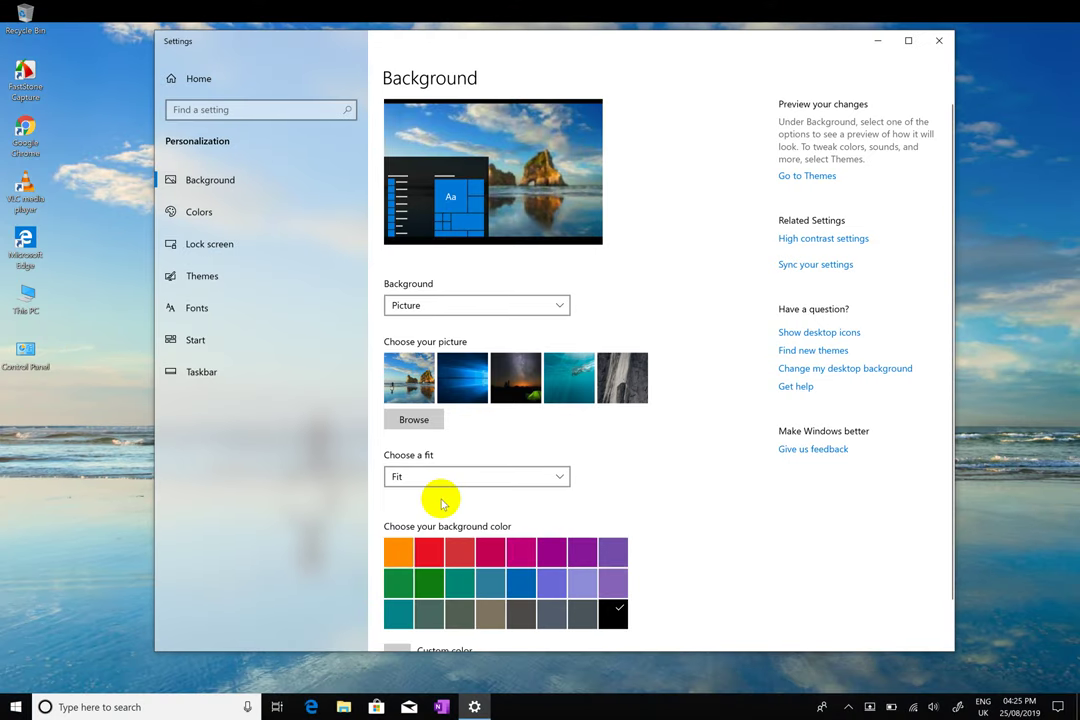
left_click(430, 478)
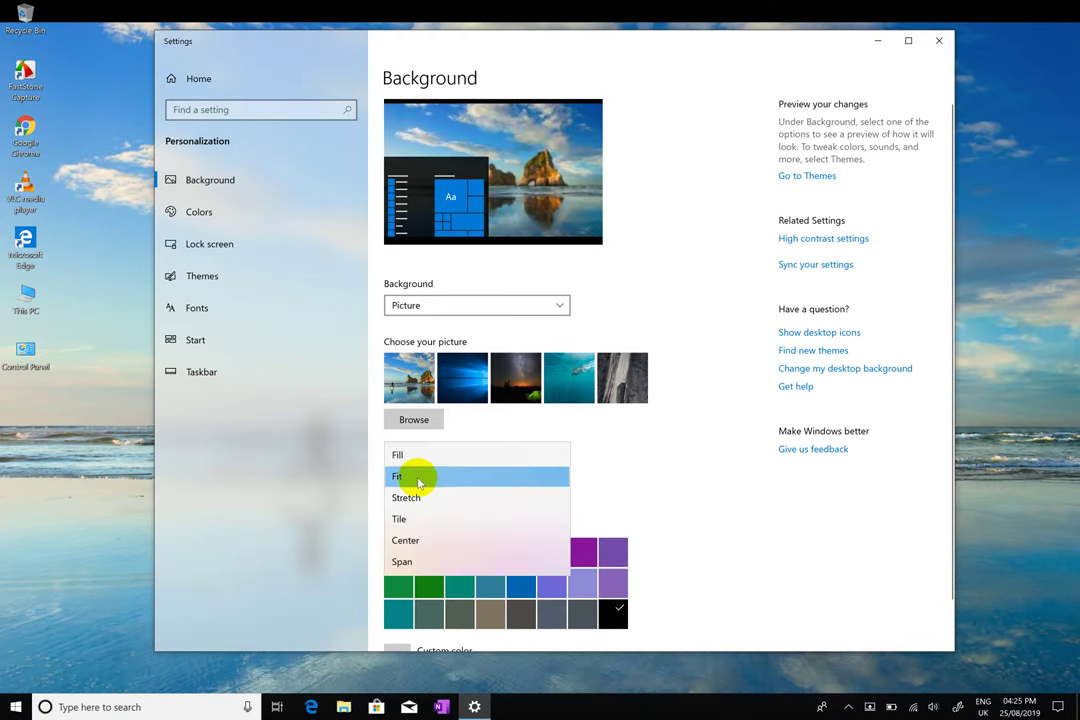
left_click(418, 456)
left_click(427, 476)
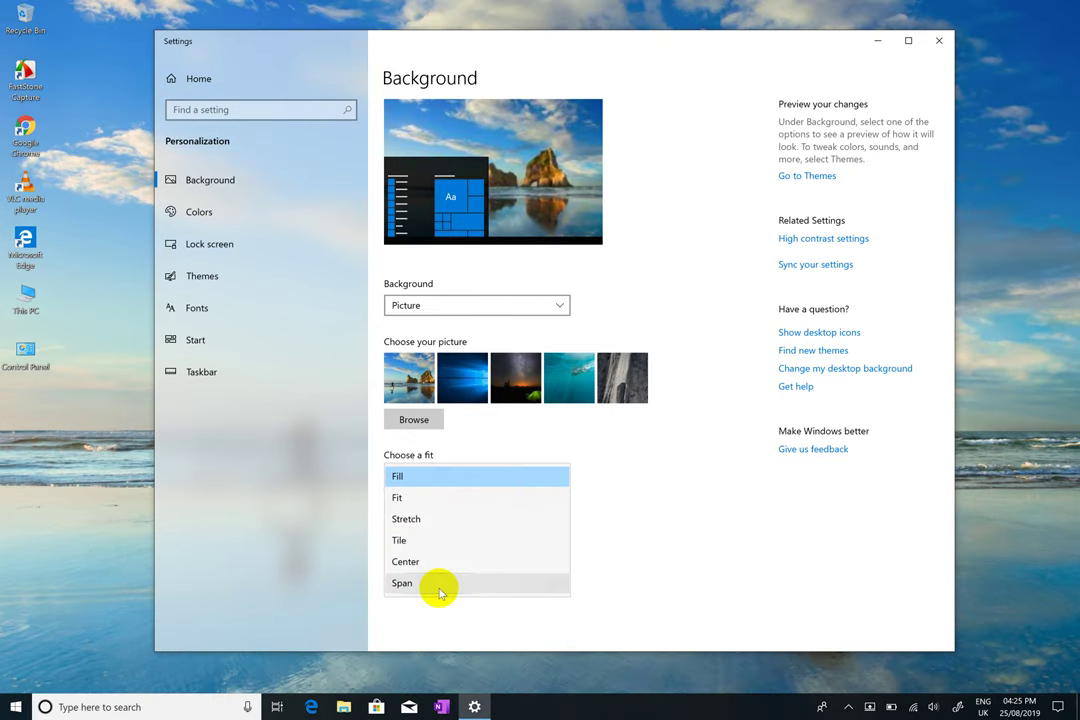
left_click(415, 478)
left_click(415, 480)
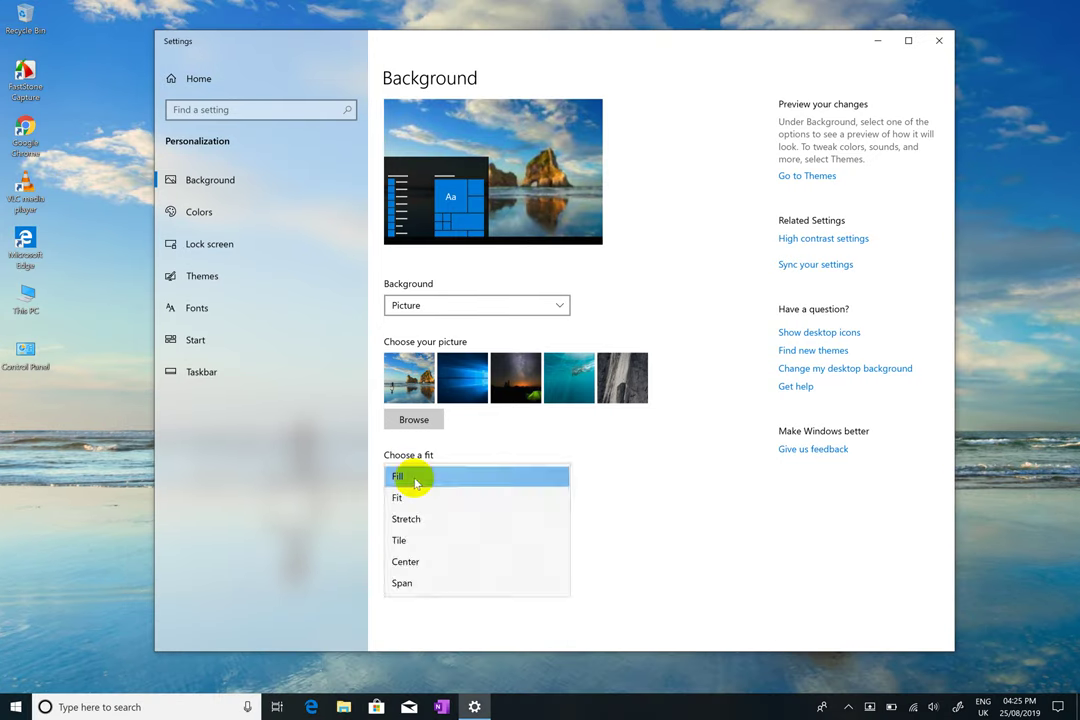
left_click(415, 478)
Switch the desktop background from a picture to a solid black color and close the Settings window.
left_click(463, 306)
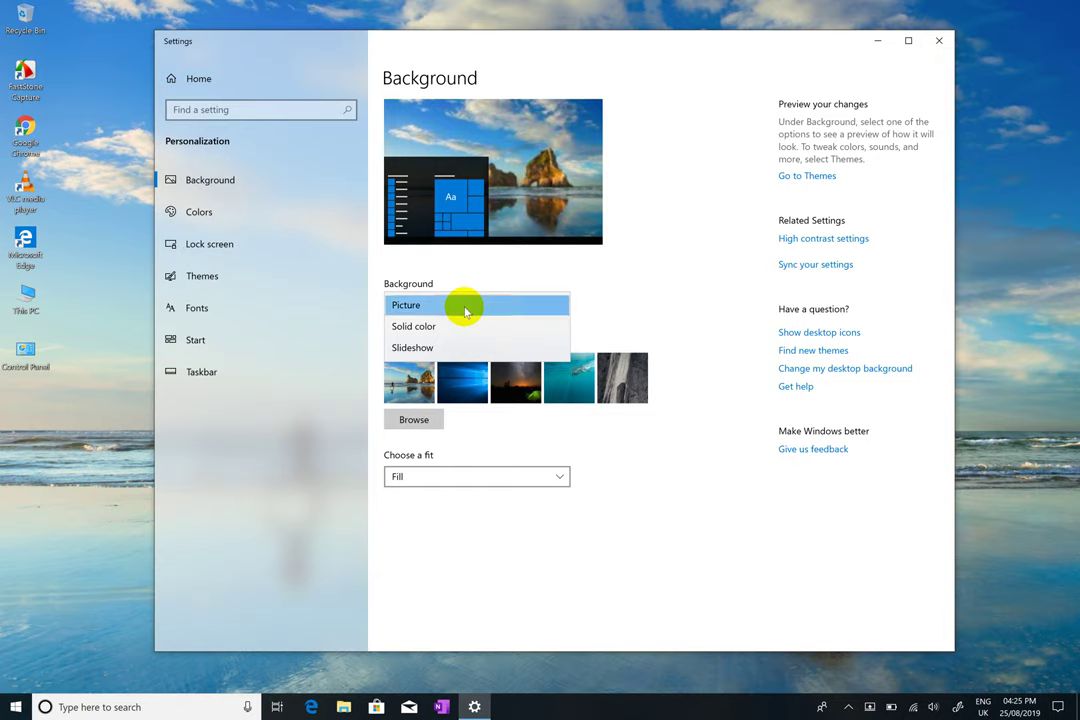
left_click(465, 328)
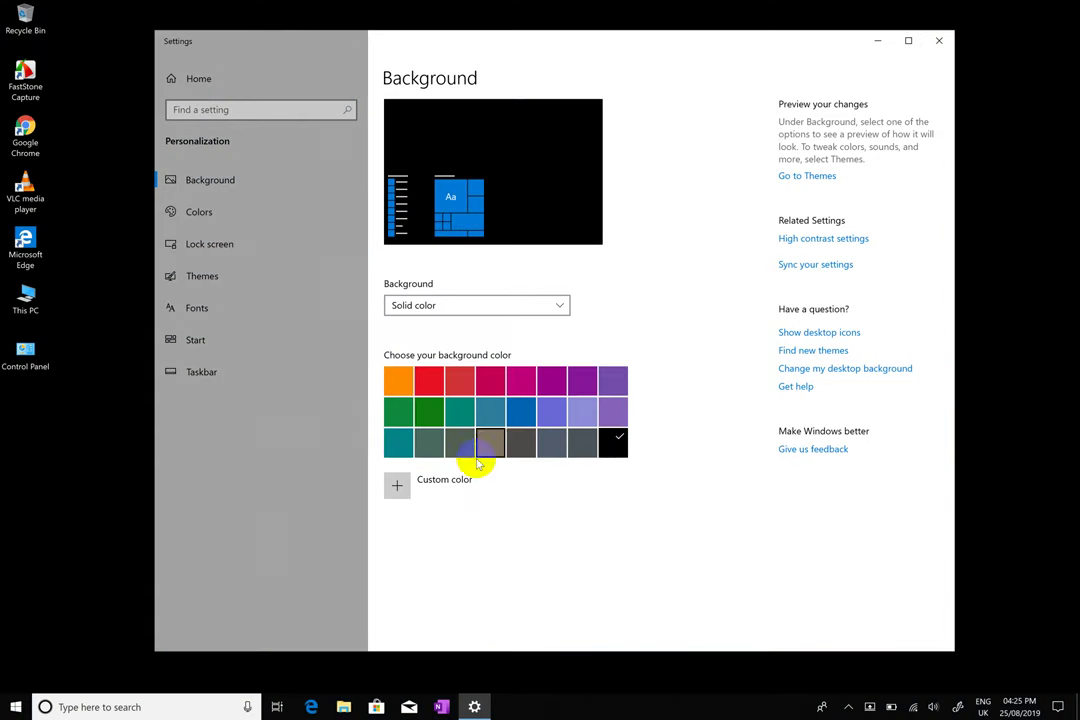
left_click(937, 41)
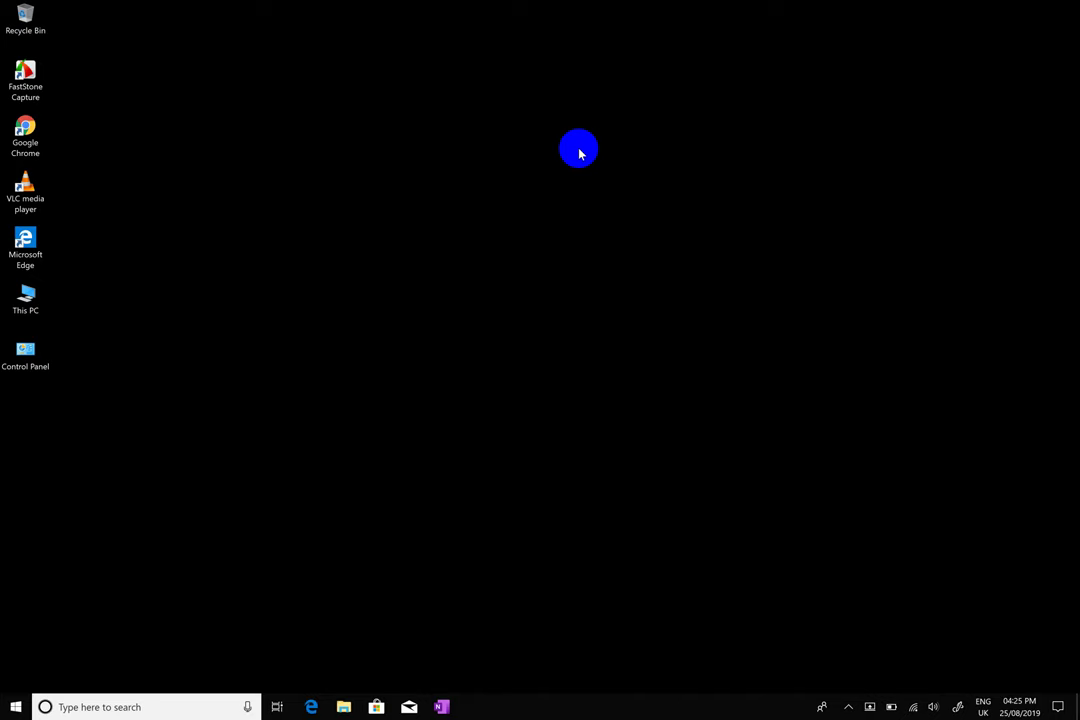
right_click(431, 200)
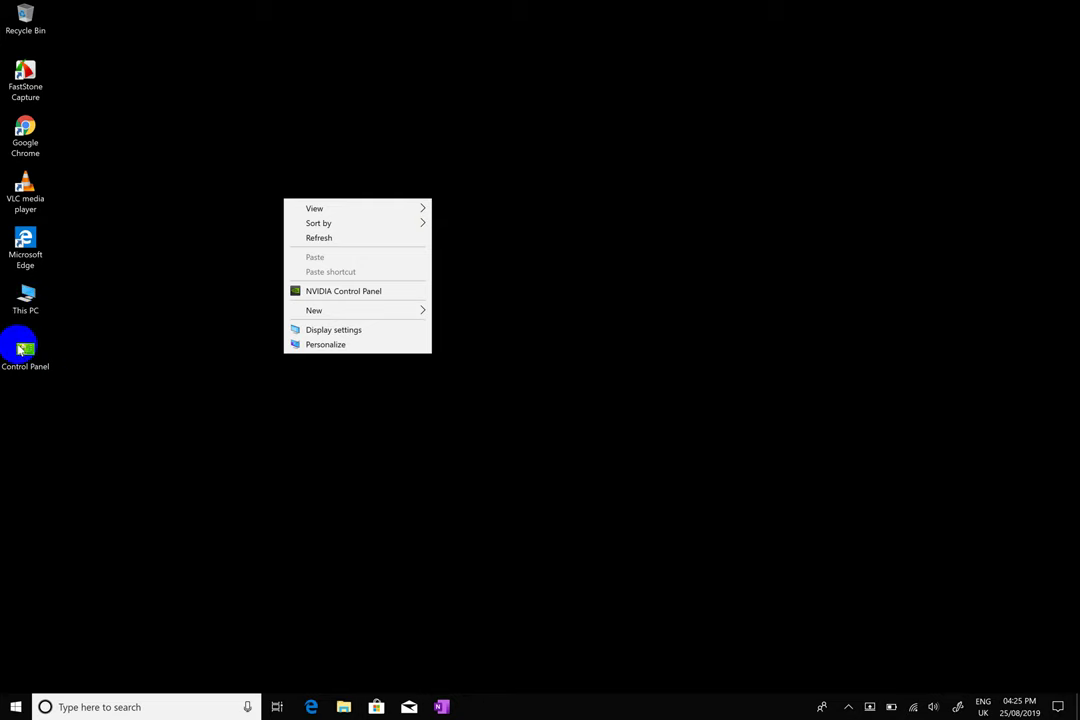
left_click(89, 365)
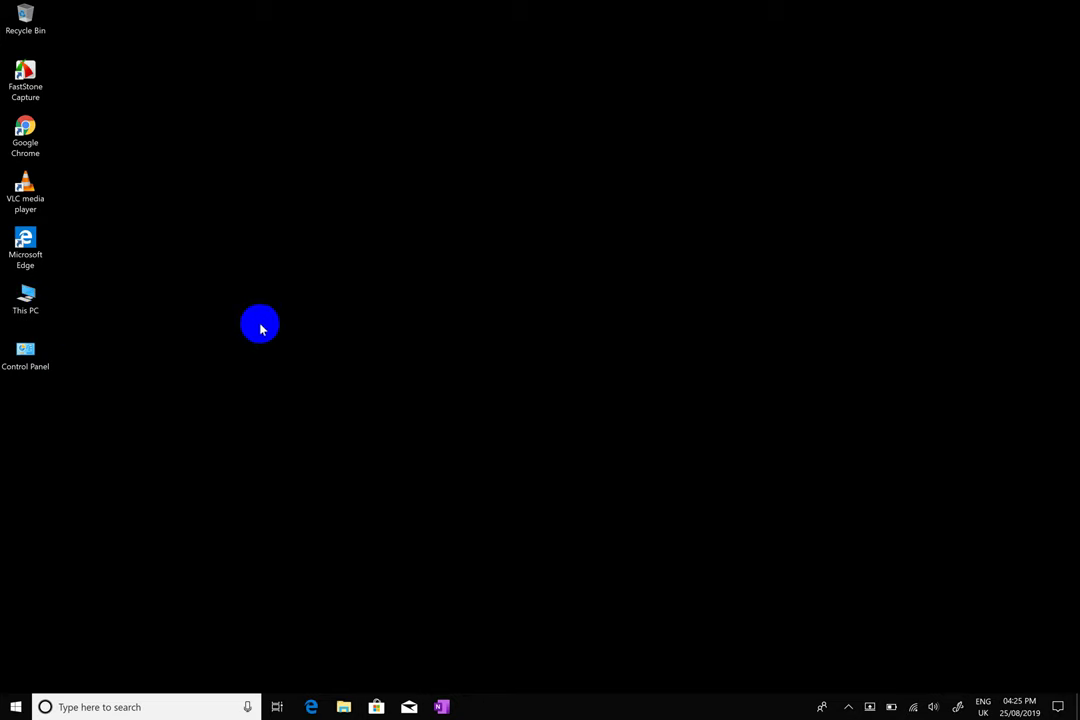
Open the Windows search, view its additional result categories, and close the search.
left_click(130, 705)
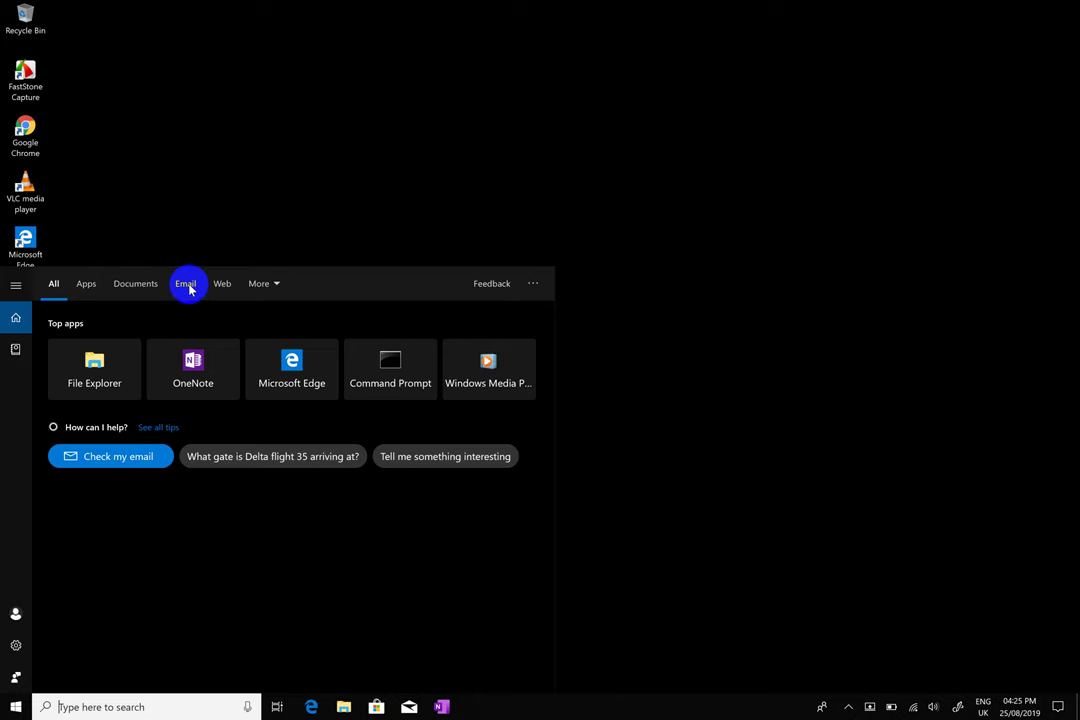
left_click(263, 285)
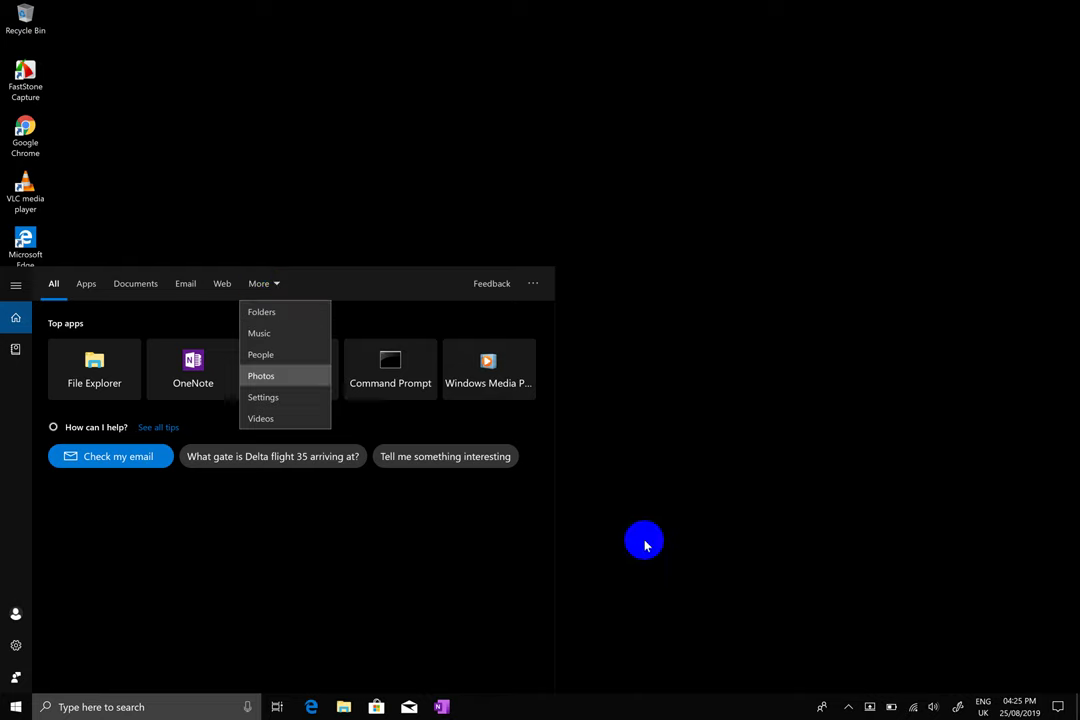
left_click(656, 530)
Create a new folder on the desktop and name it "pc 1".
right_click(373, 412)
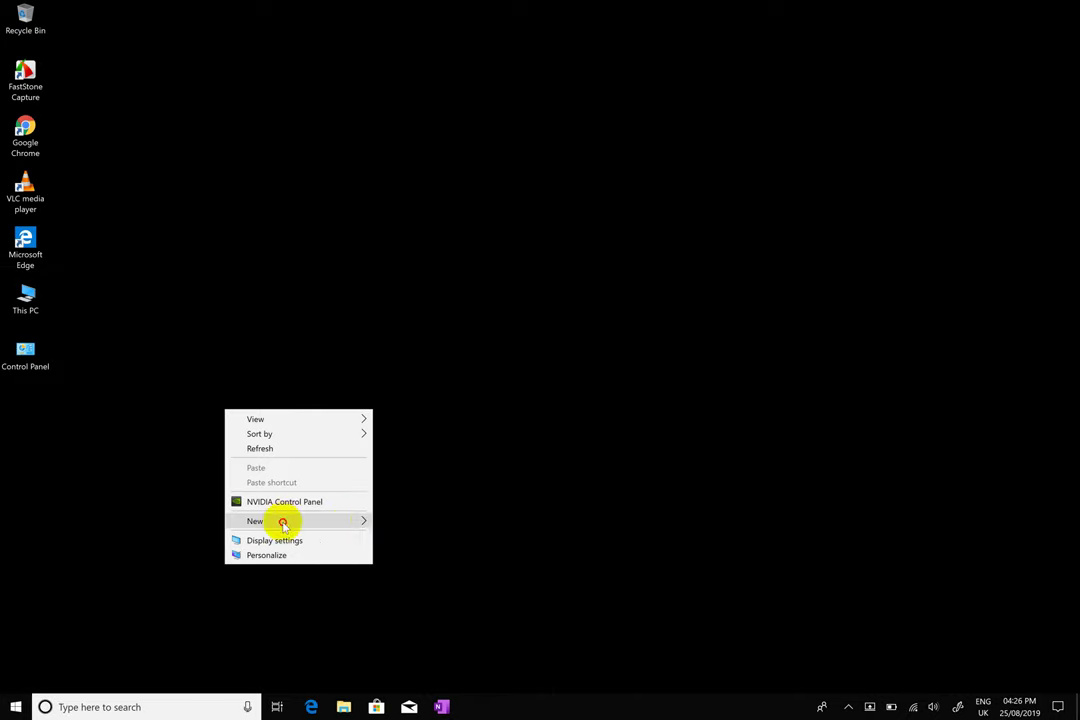
left_click(365, 522)
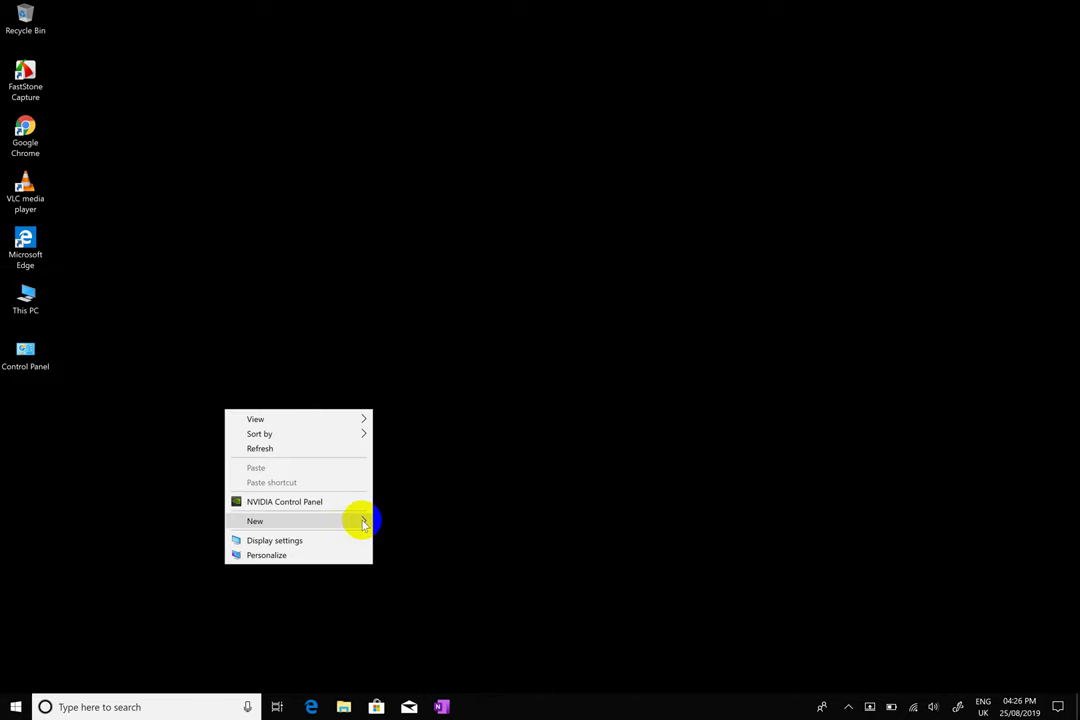
mouse_move(346, 524)
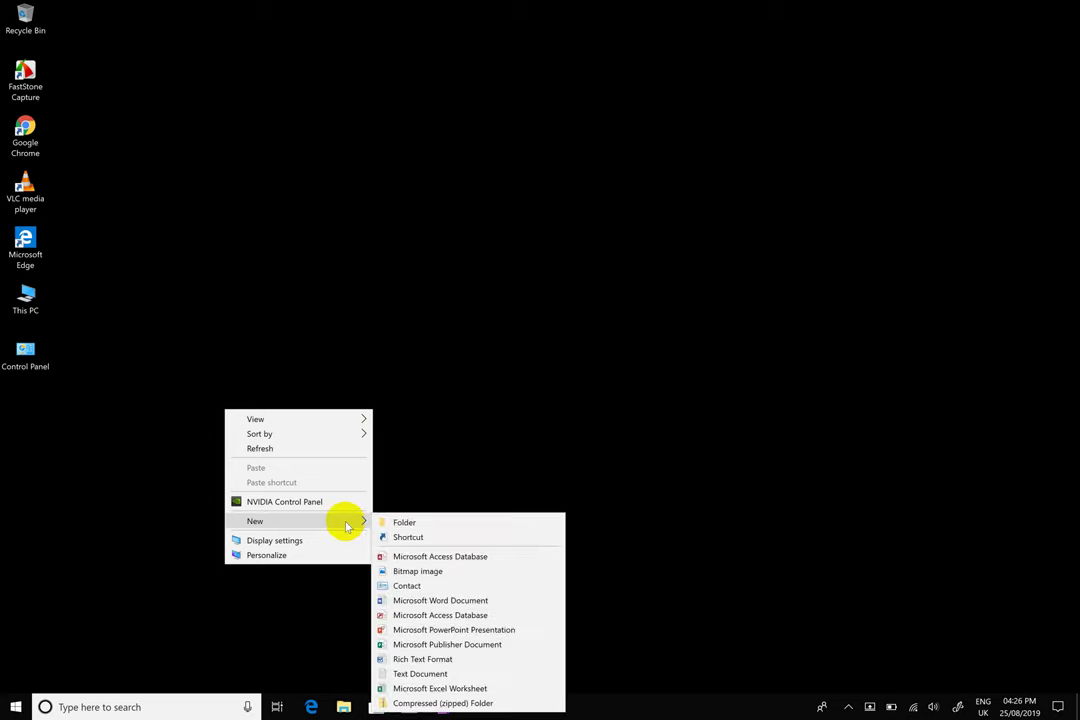
right_click(436, 368)
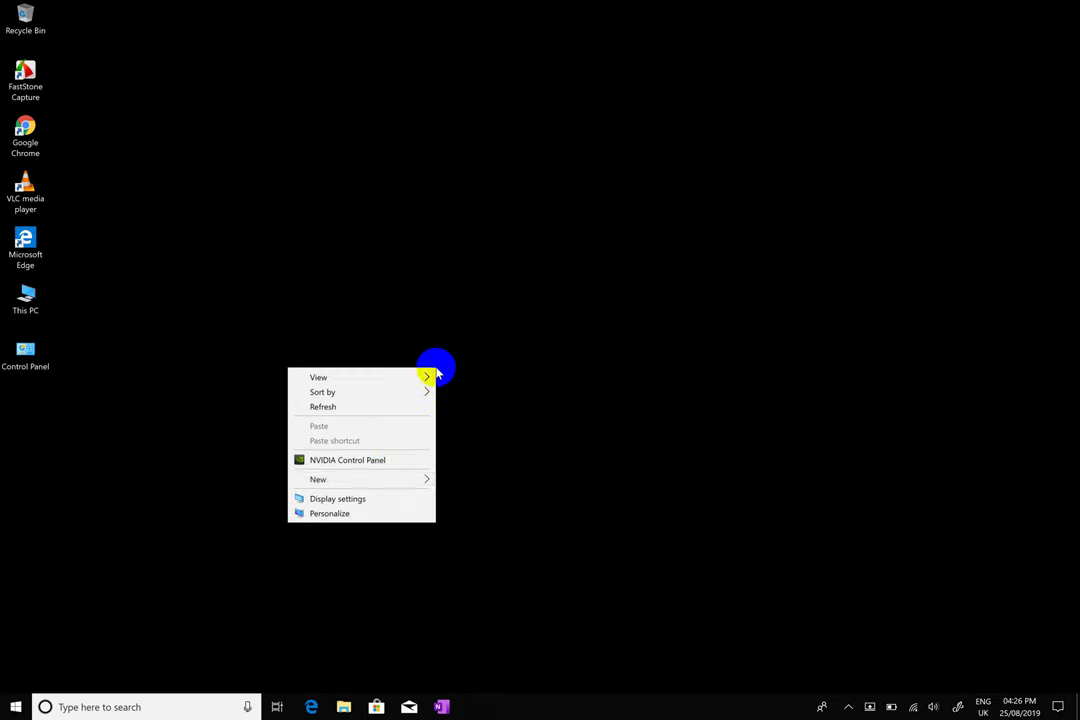
mouse_move(380, 484)
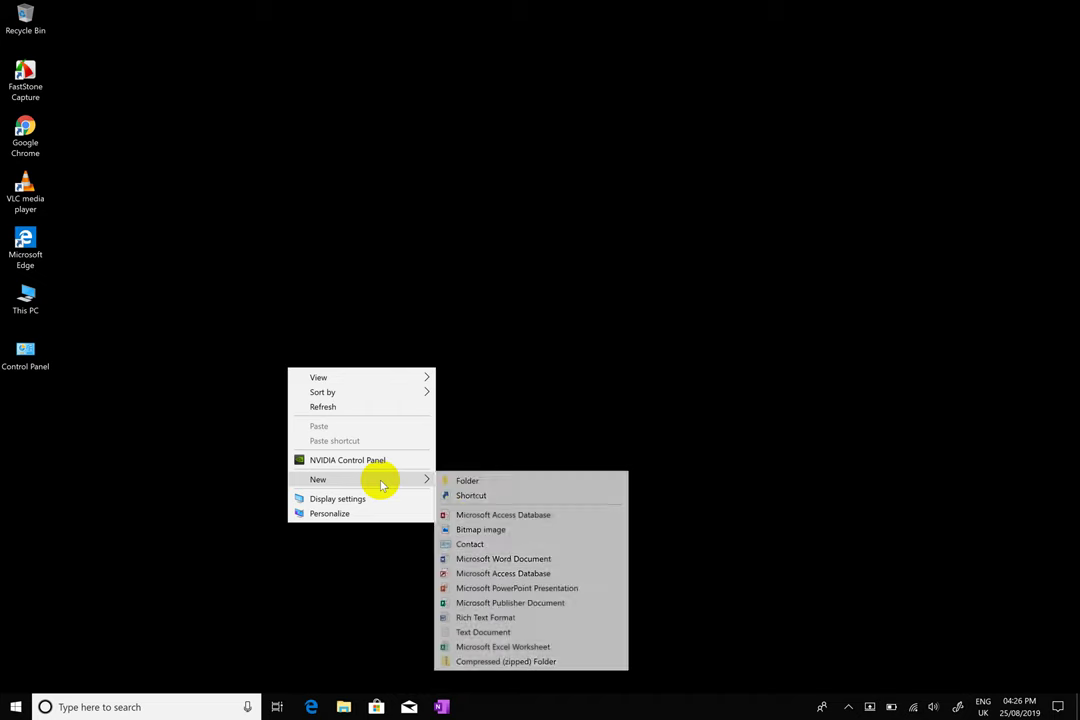
left_click(458, 482)
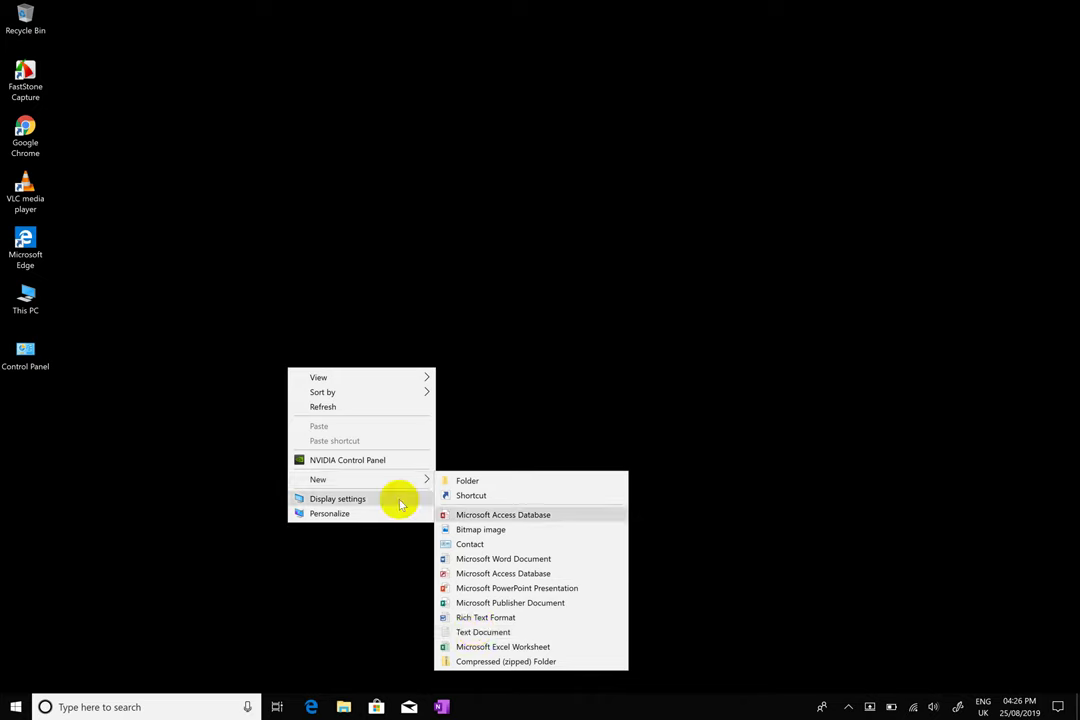
left_click(437, 482)
left_click(463, 482)
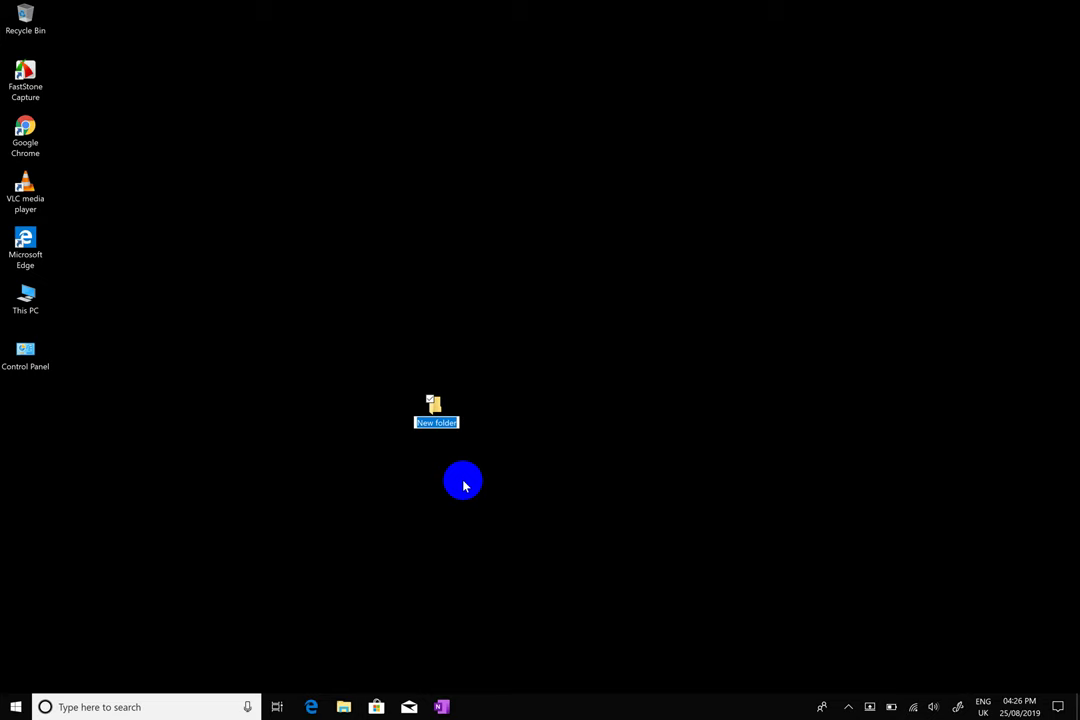
type("pd")
key("Return")
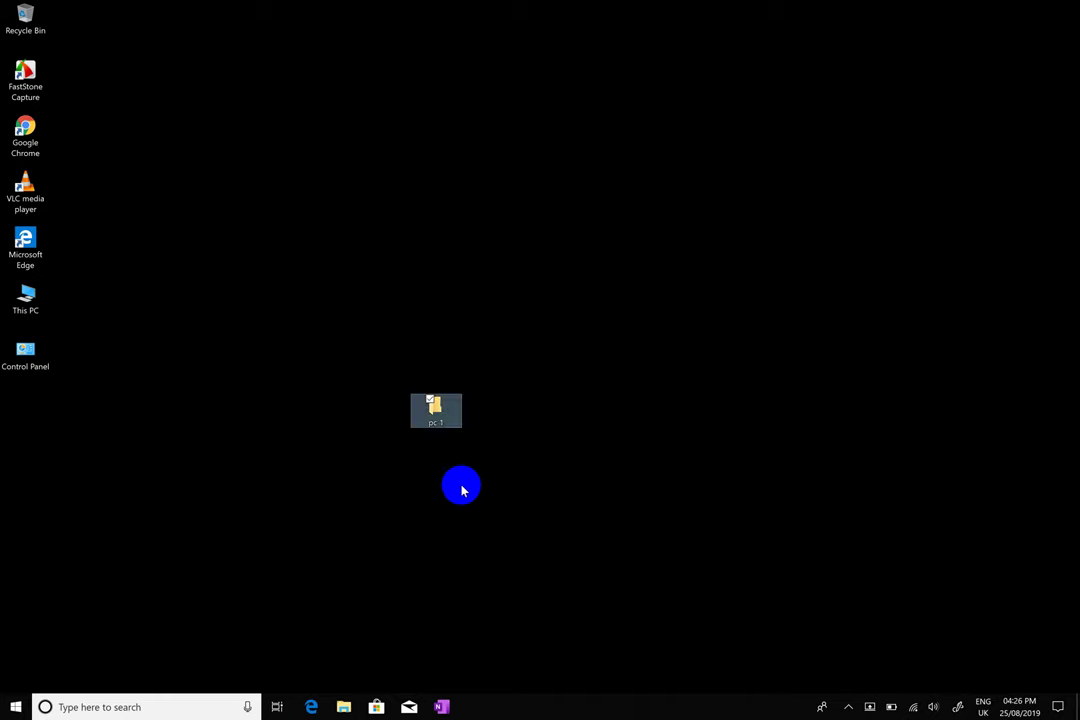
Search Windows for "pc1".
left_click(149, 707)
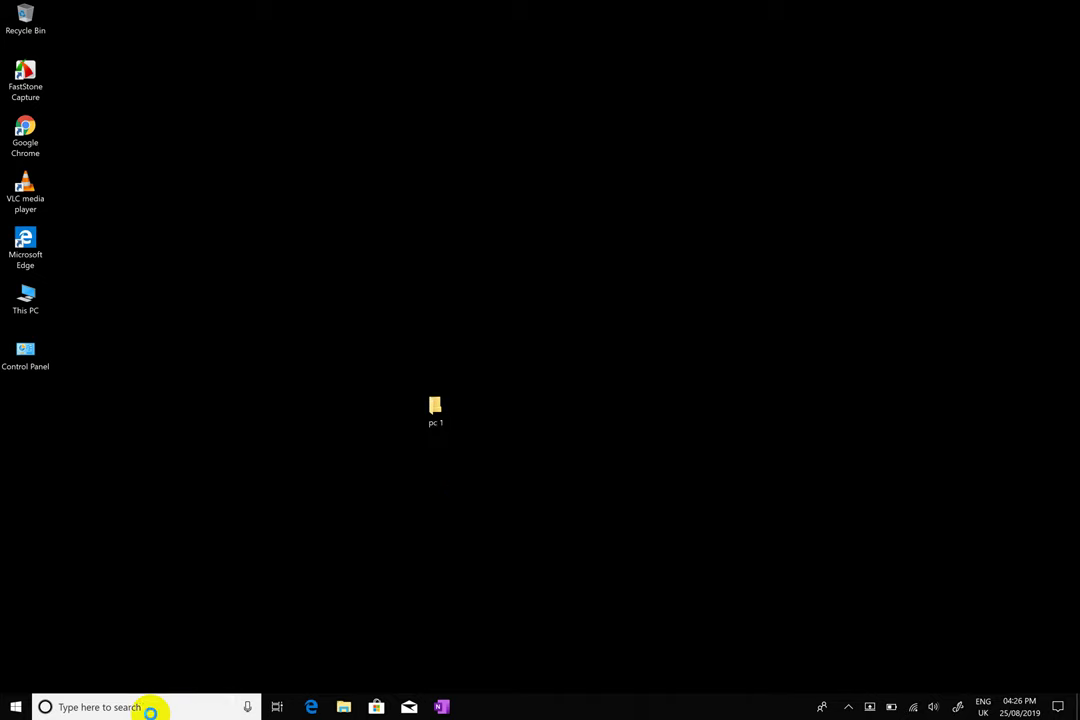
type("p")
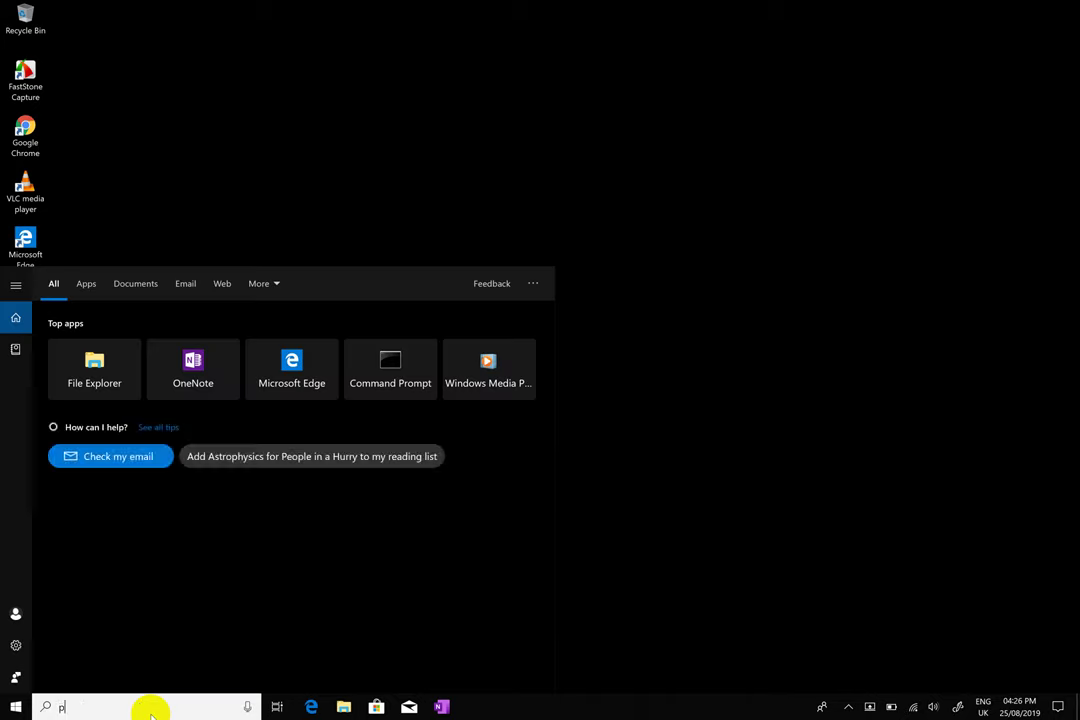
type("c1")
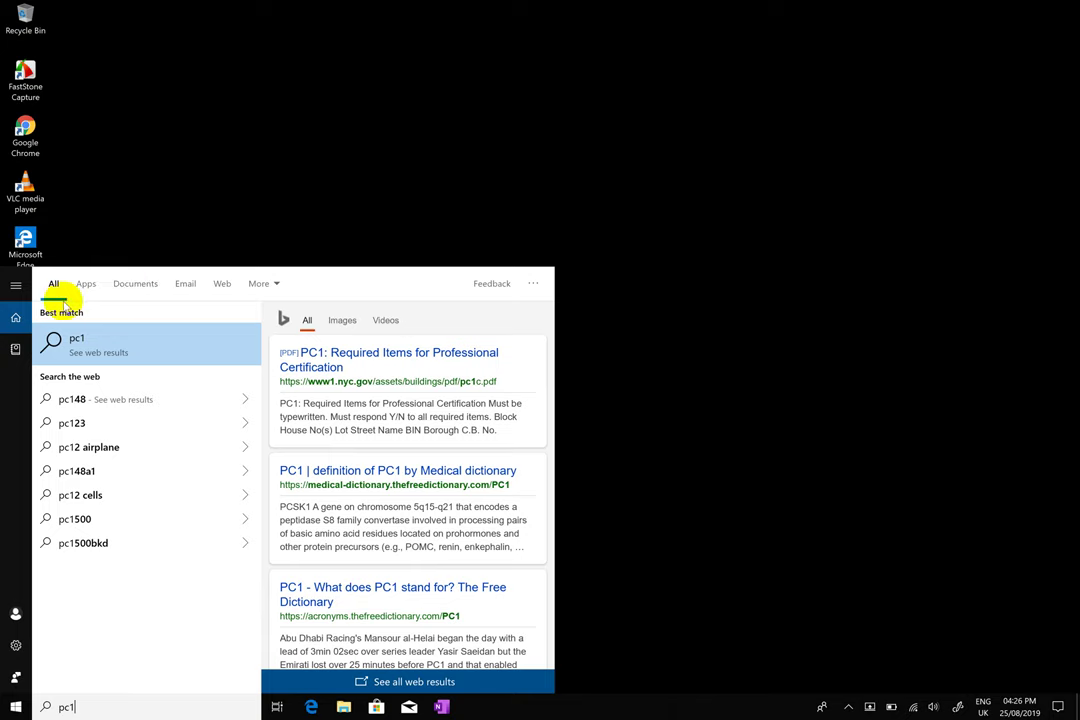
Continue the pc1 search among documents in File Explorer, and open the pc 1 folder from the Desktop location before closing the window.
left_click(135, 284)
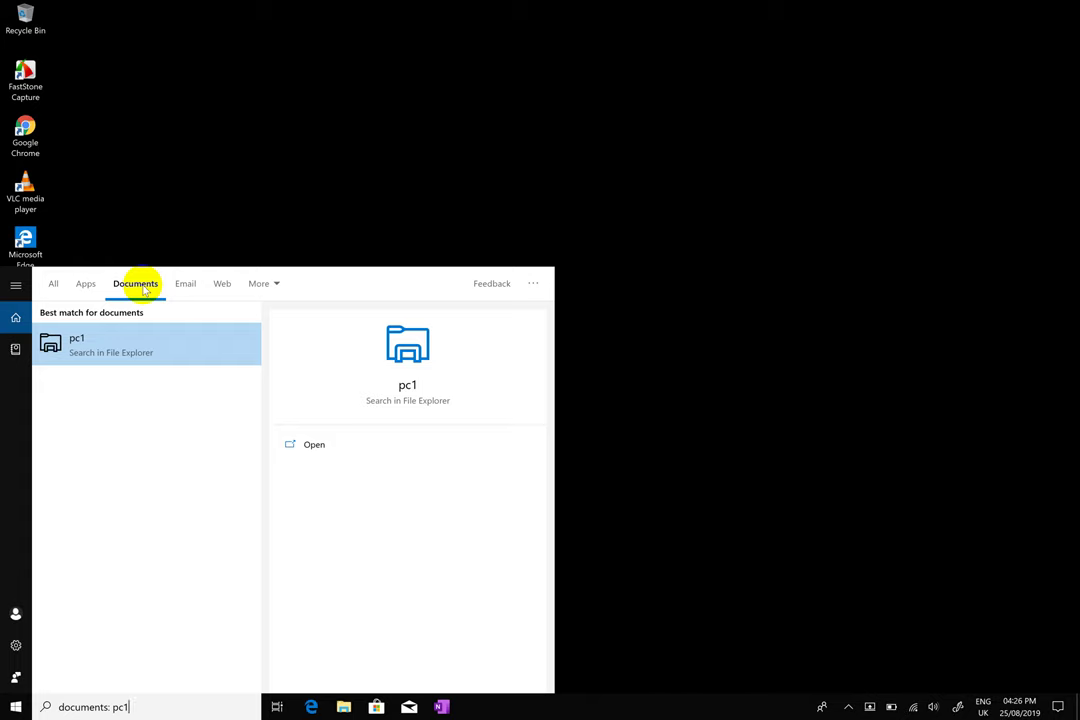
left_click(160, 347)
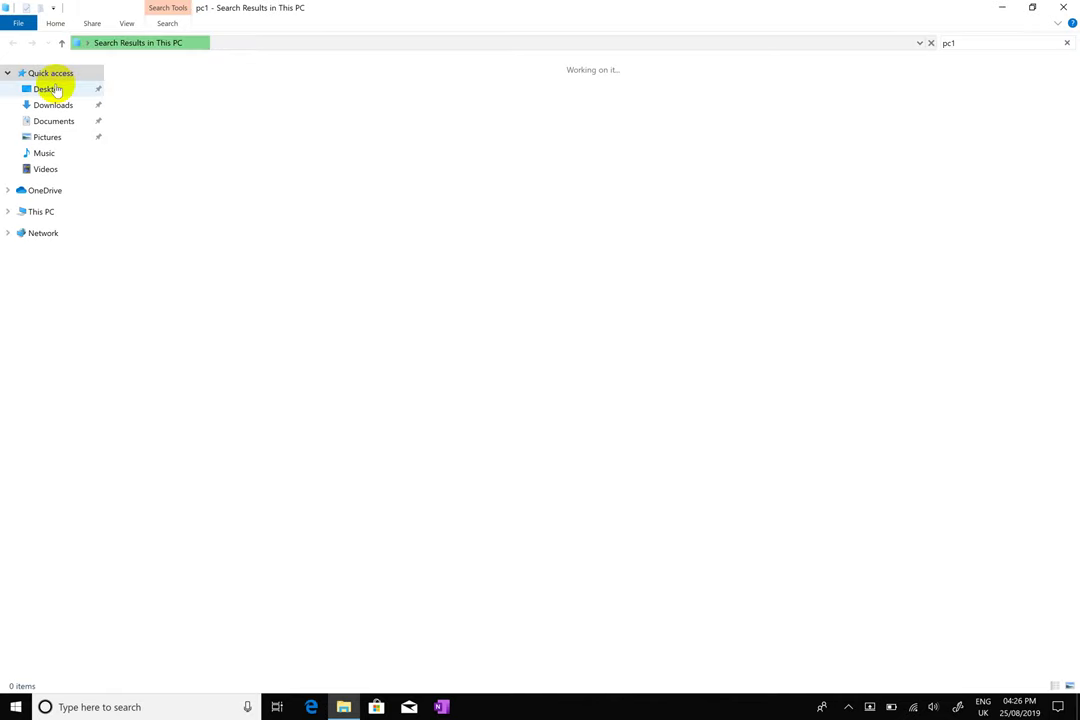
left_click(52, 89)
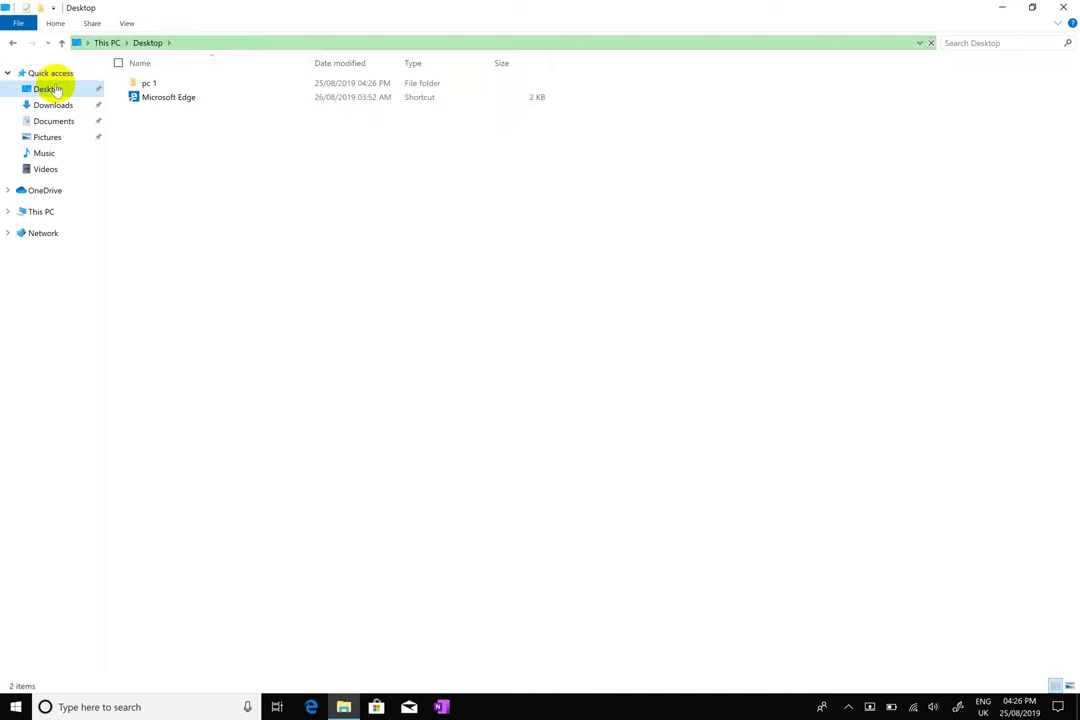
double_click(152, 84)
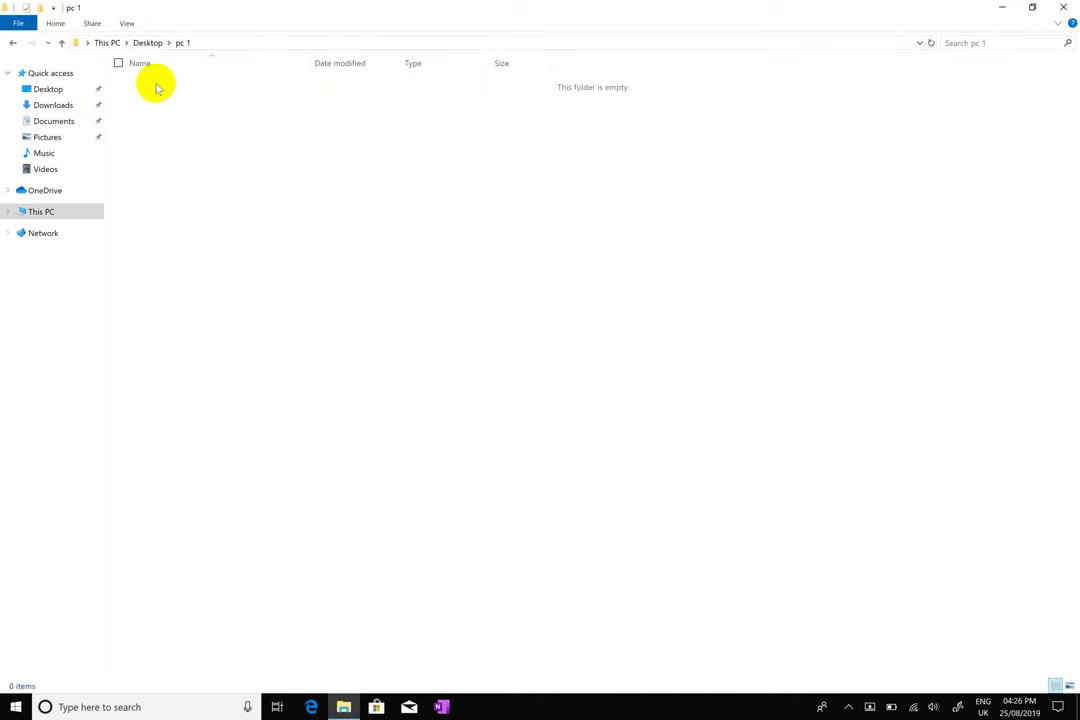
left_click(1063, 7)
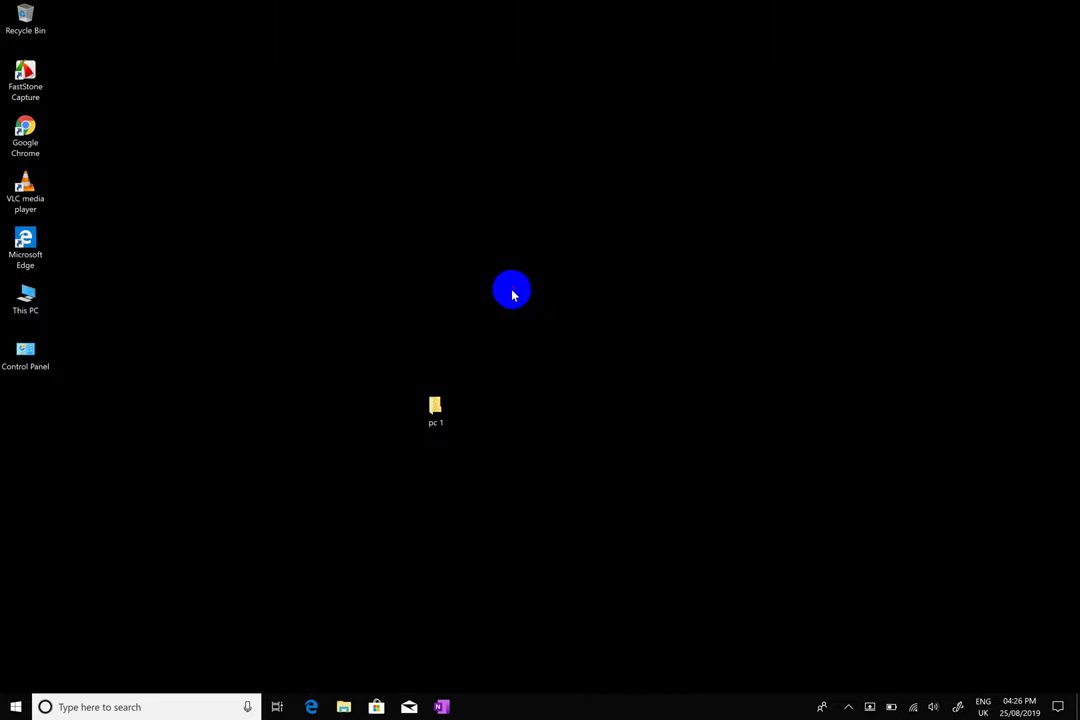
Move the pc 1 folder below the Control Panel icon and create a Microsoft Word document on the desktop with its default name.
left_click_drag(437, 408, 25, 418)
left_click(138, 395)
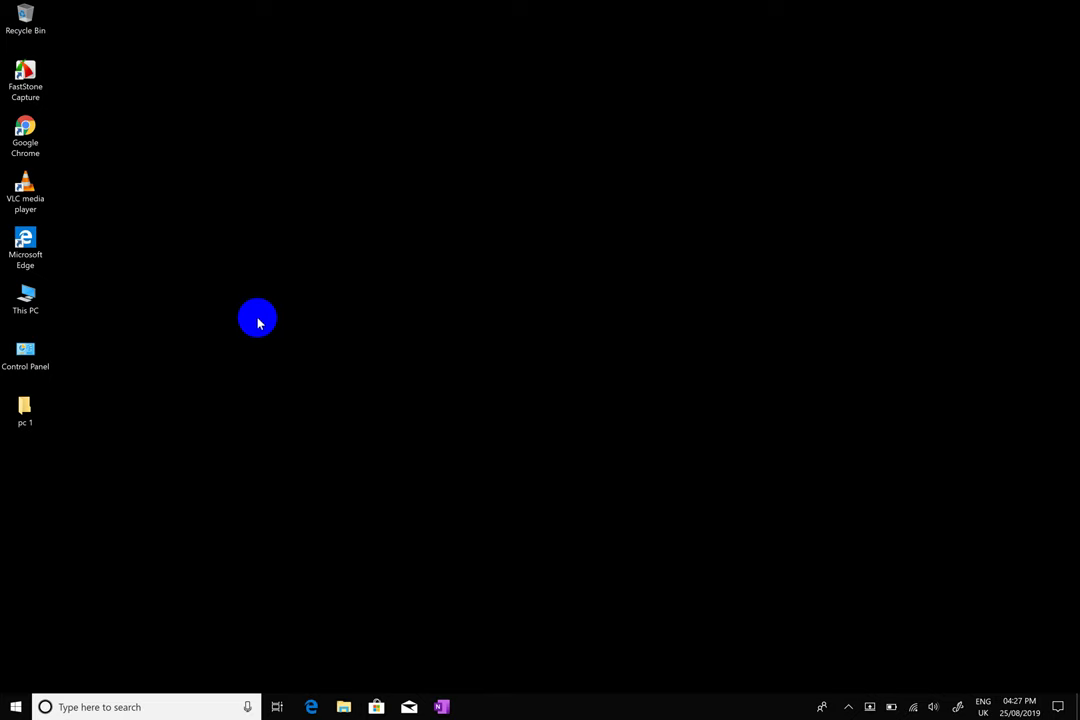
right_click(257, 319)
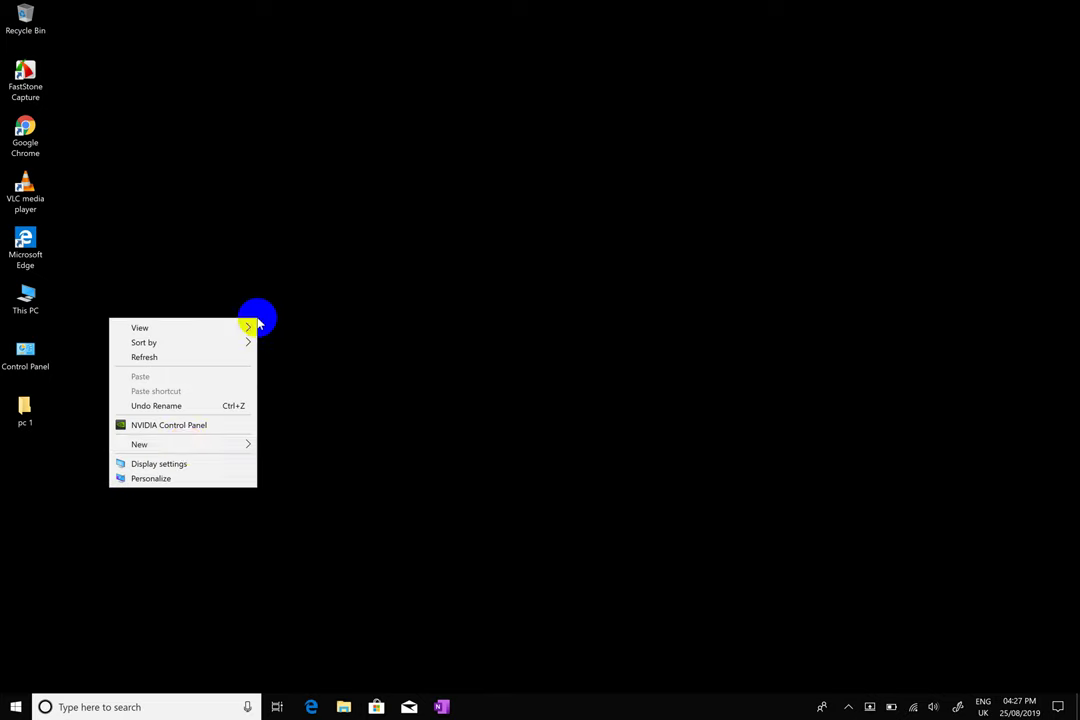
left_click(187, 450)
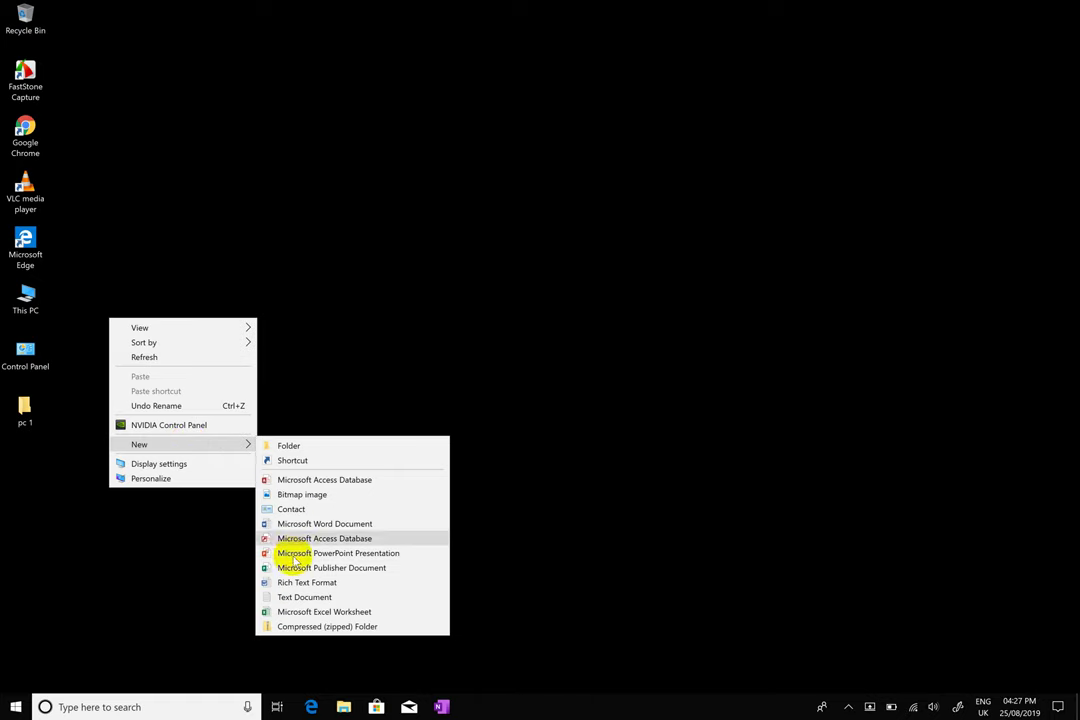
left_click(305, 525)
left_click(212, 401)
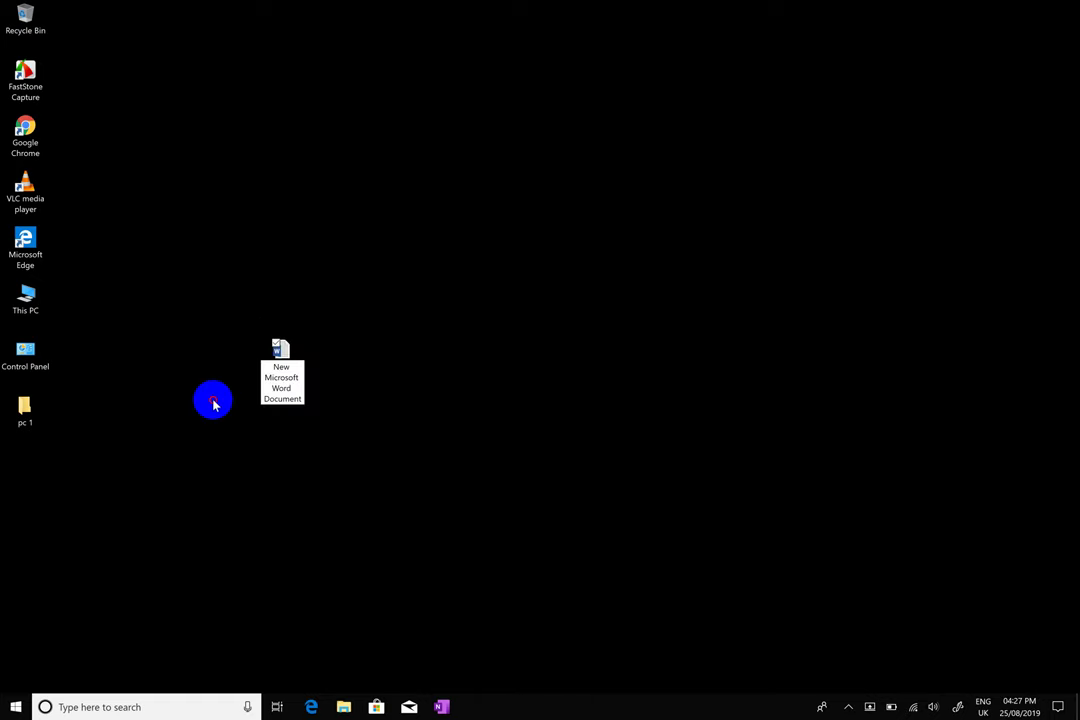
left_click(133, 483)
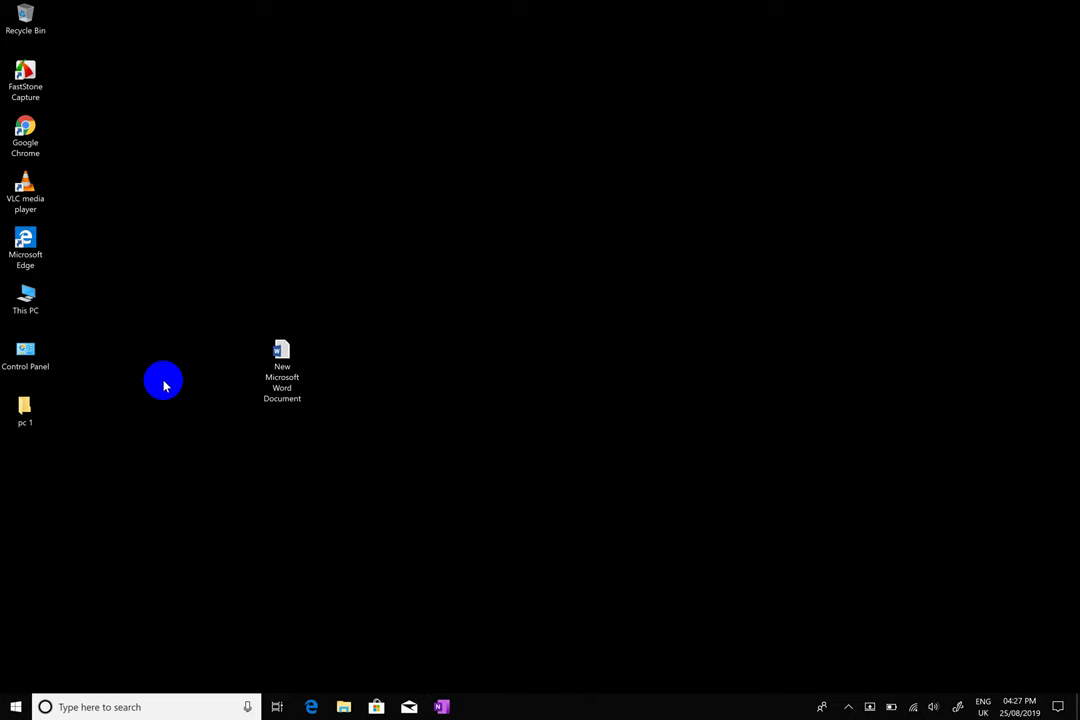
View the new Word document's properties, highlight its .docx extension, and close the dialog.
left_click(287, 387)
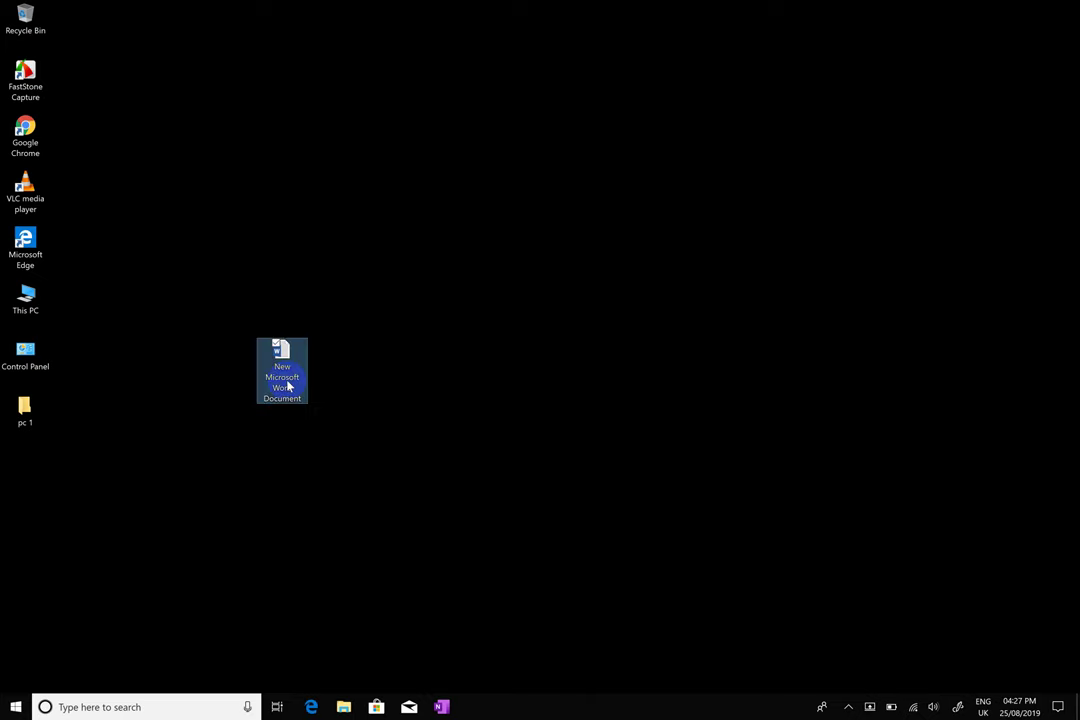
right_click(287, 390)
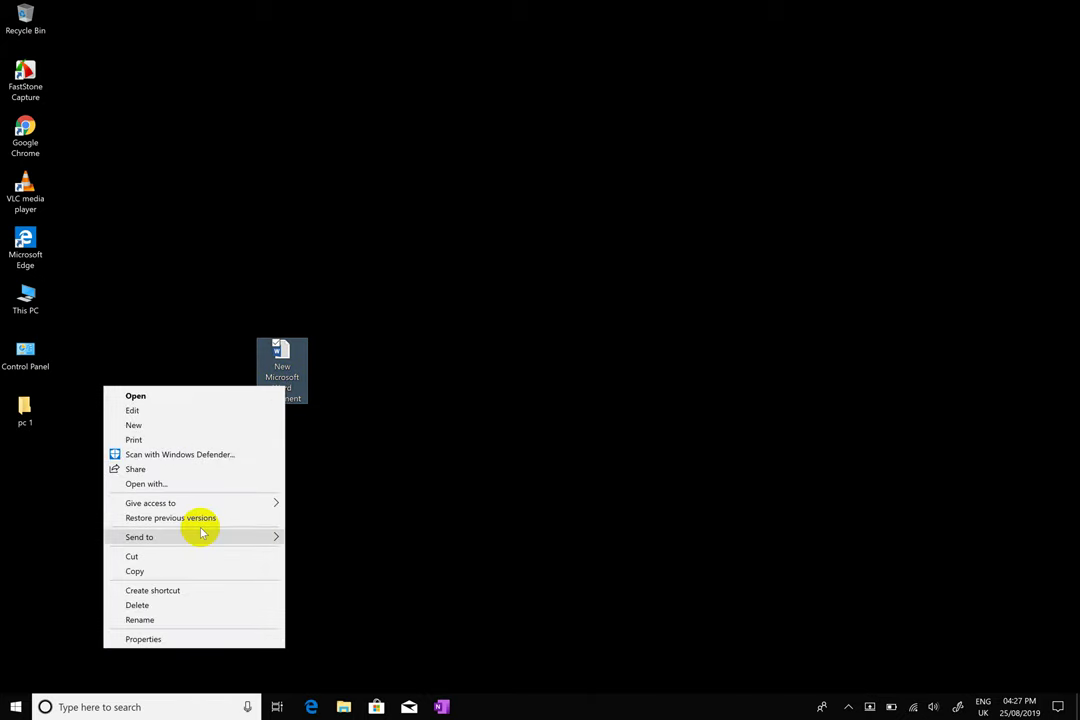
left_click(172, 643)
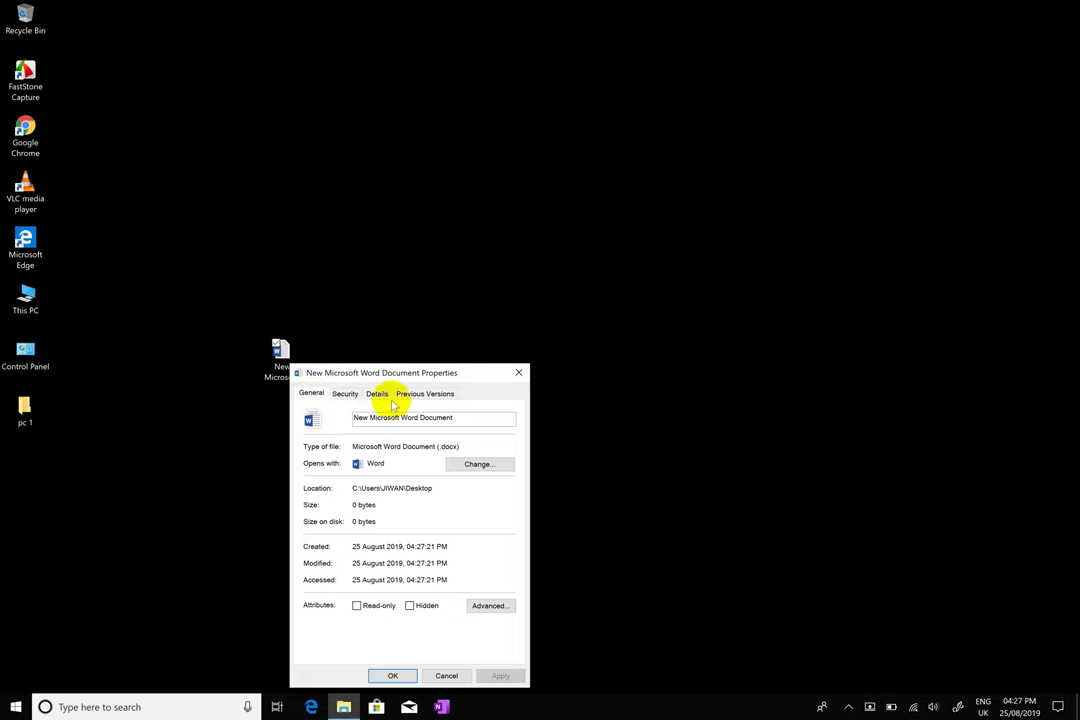
left_click_drag(429, 374, 520, 290)
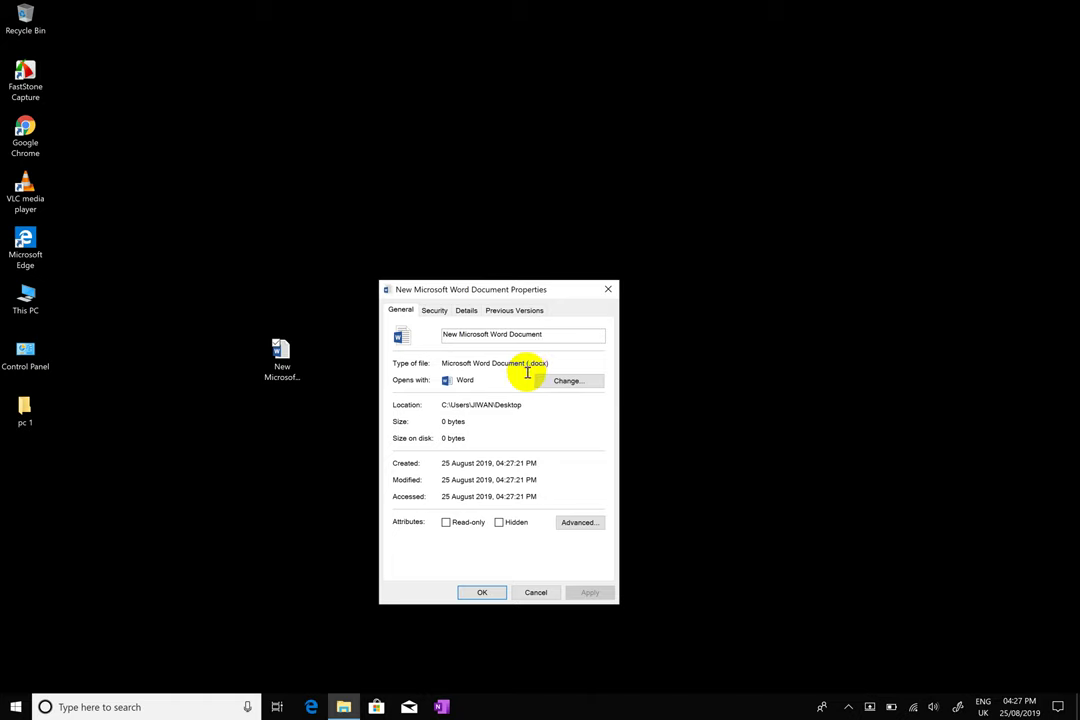
left_click_drag(527, 363, 549, 363)
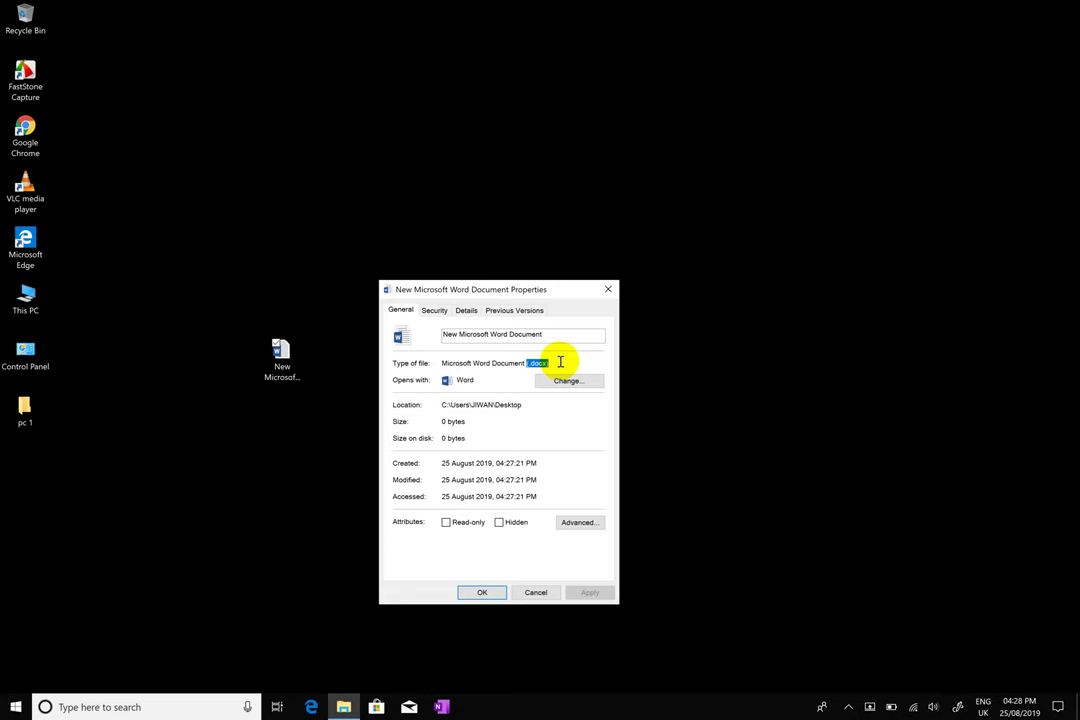
left_click(608, 289)
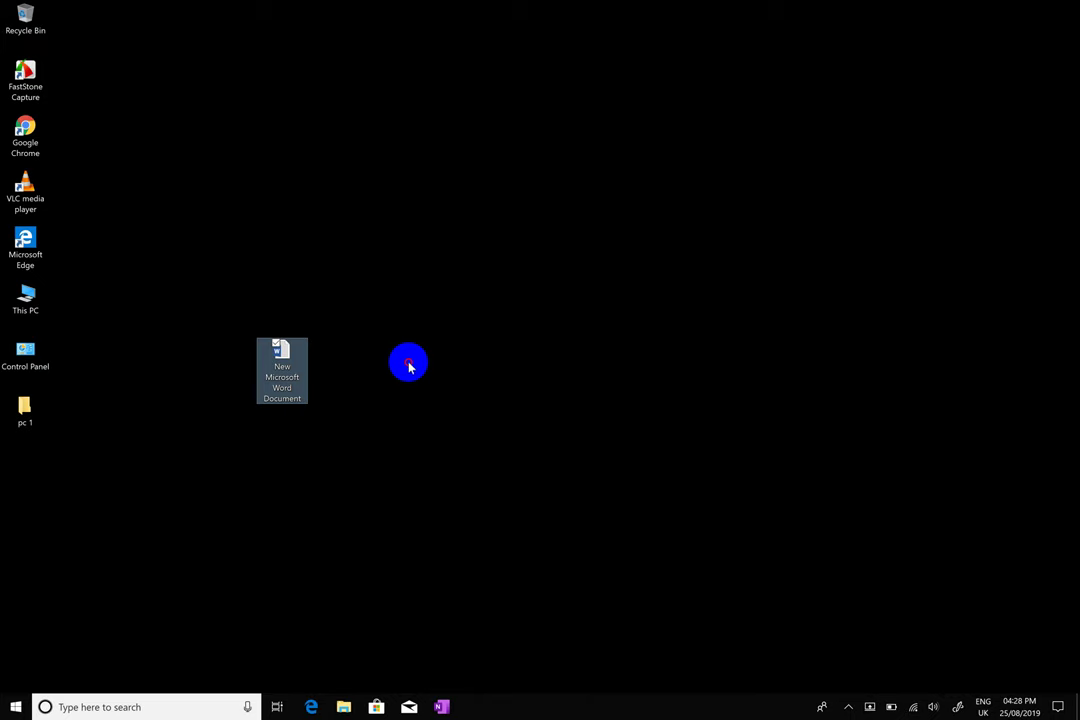
left_click(253, 450)
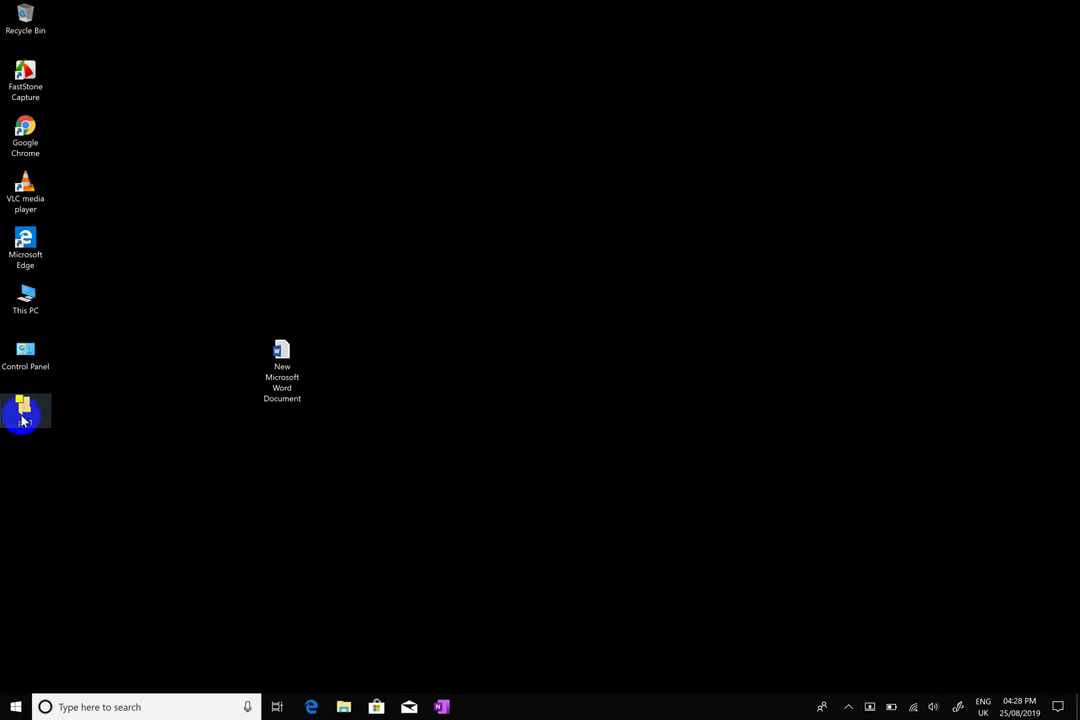
left_click(20, 420)
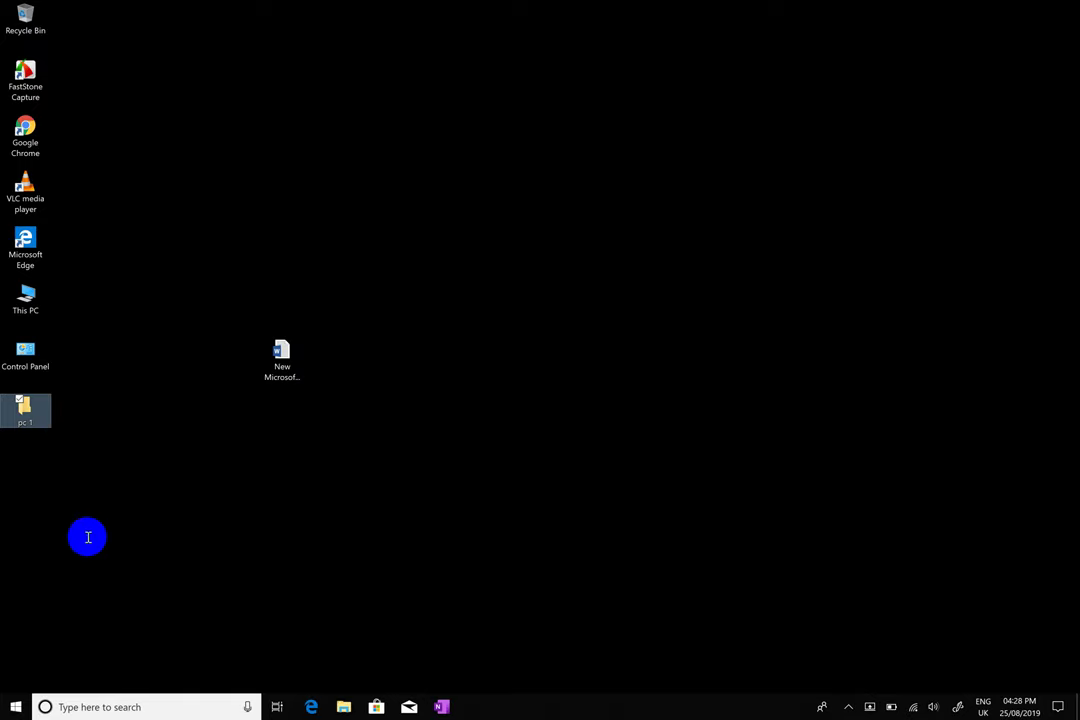
Switch to OneNote, dismiss the What's New notice, and show the Quick Notes page in full screen.
left_click(441, 707)
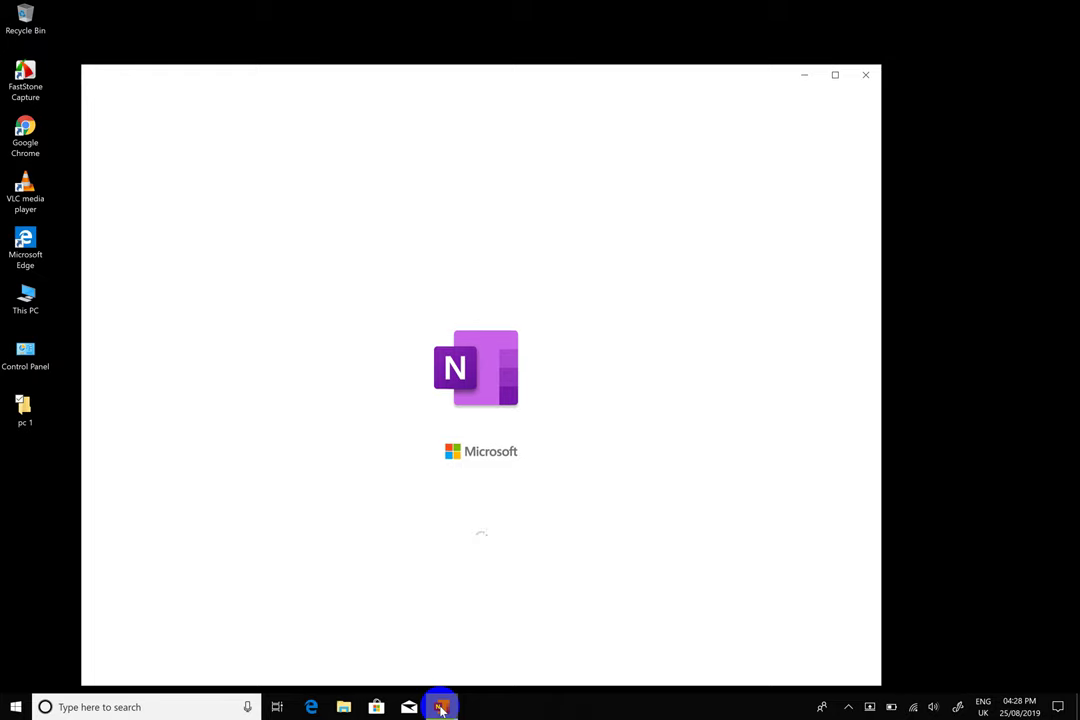
left_click(835, 75)
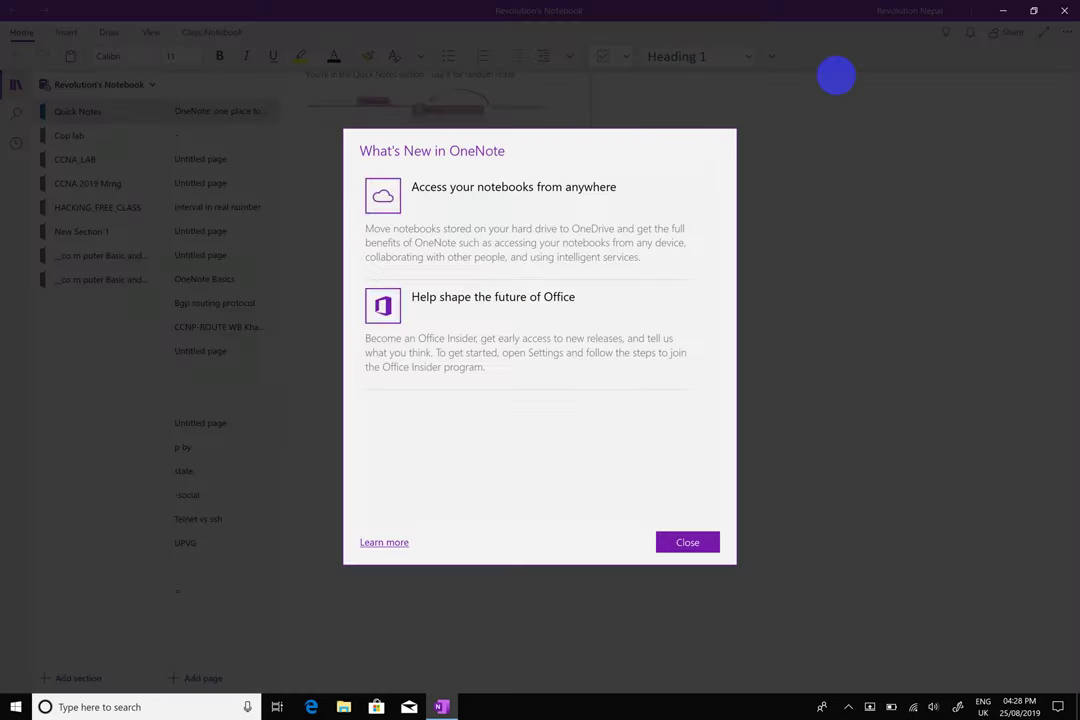
left_click(835, 75)
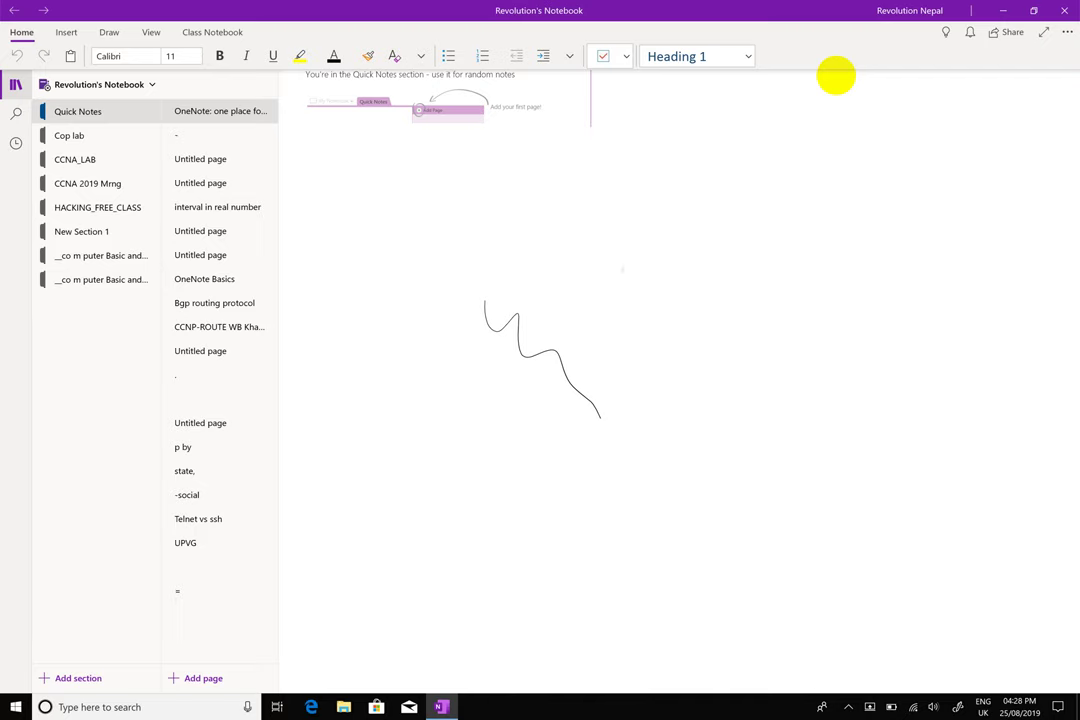
key("F11")
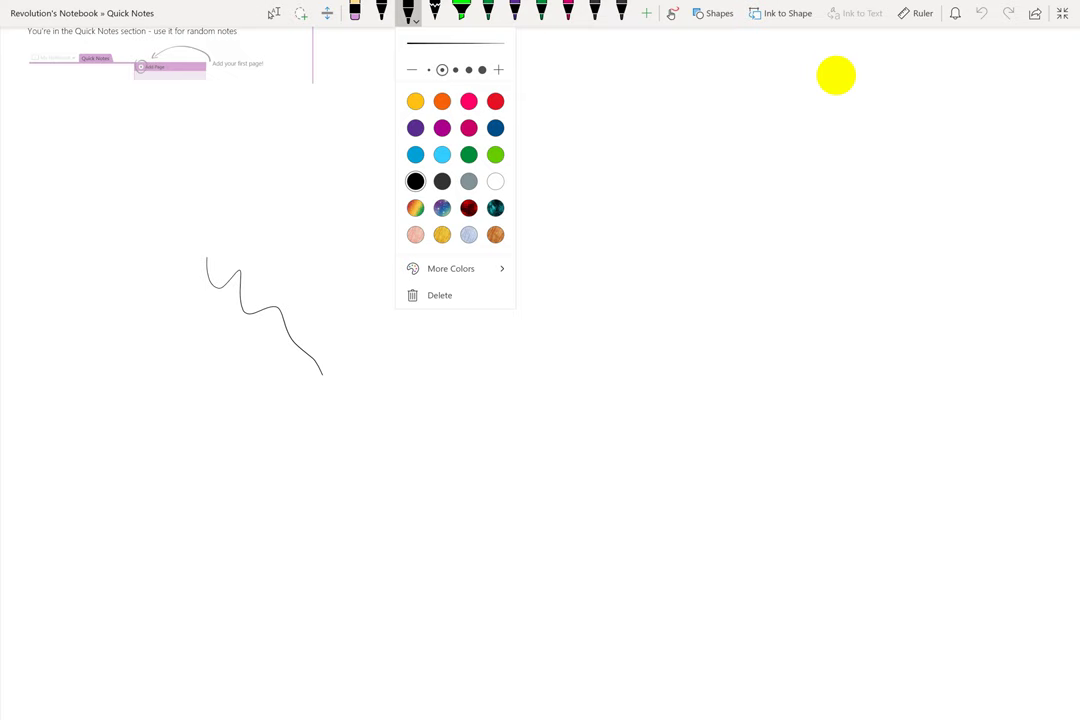
Clear the existing pen squiggle from the page and handwrite "Computer" with "(my computer)" beneath it.
key("Escape")
key("ctrl+z")
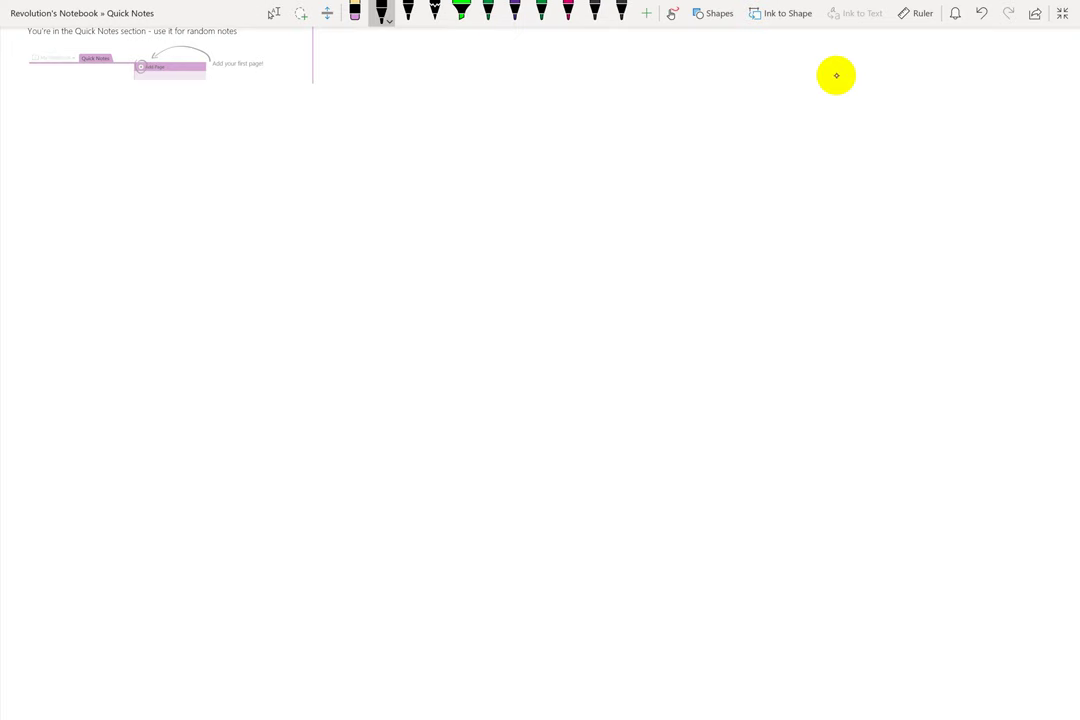
mouse_move(333, 156)
left_mouse_down()
mouse_move(322, 183)
mouse_move(362, 156)
mouse_move(380, 160)
mouse_move(435, 104)
left_mouse_up()
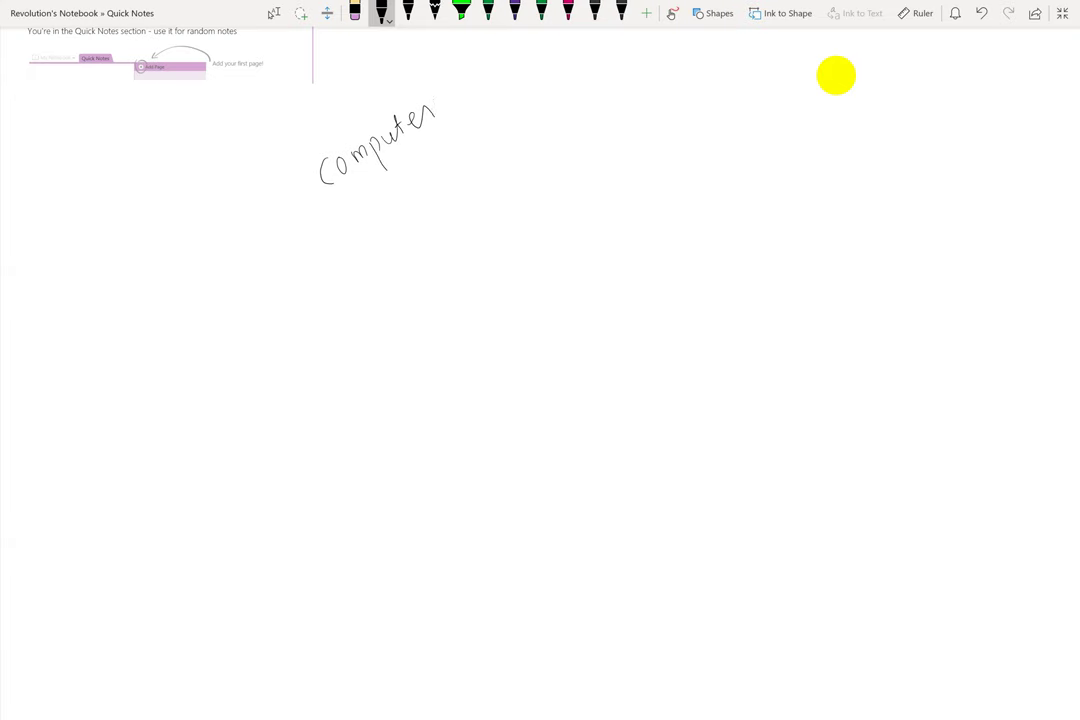
mouse_move(352, 201)
left_mouse_down()
mouse_move(351, 243)
mouse_move(392, 228)
left_mouse_up()
mouse_move(394, 208)
left_mouse_down()
mouse_move(476, 140)
mouse_move(486, 146)
mouse_move(507, 116)
left_mouse_up()
left_click_drag(506, 91, 531, 119)
Draw a branching line under "(my computer)" with three branches ending in the letters C, D and E.
mouse_move(450, 209)
left_mouse_down()
mouse_move(468, 237)
mouse_move(352, 340)
left_mouse_up()
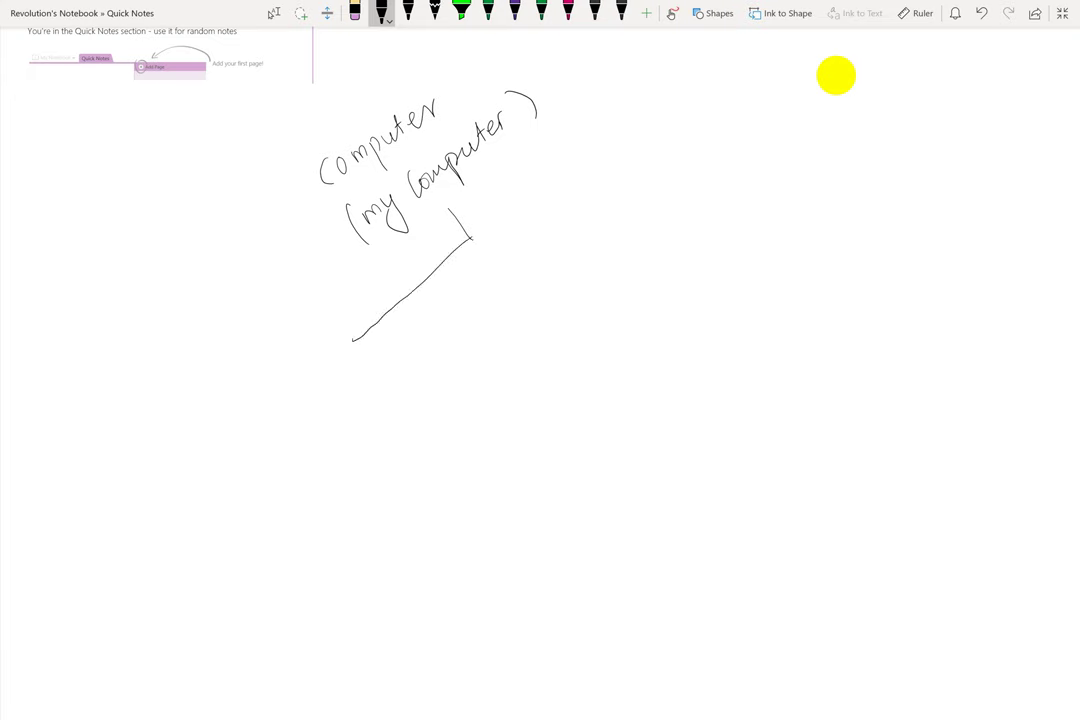
mouse_move(470, 238)
left_mouse_down()
mouse_move(600, 129)
mouse_move(633, 168)
left_mouse_up()
mouse_move(353, 341)
left_mouse_down()
mouse_move(386, 367)
mouse_move(398, 413)
left_mouse_up()
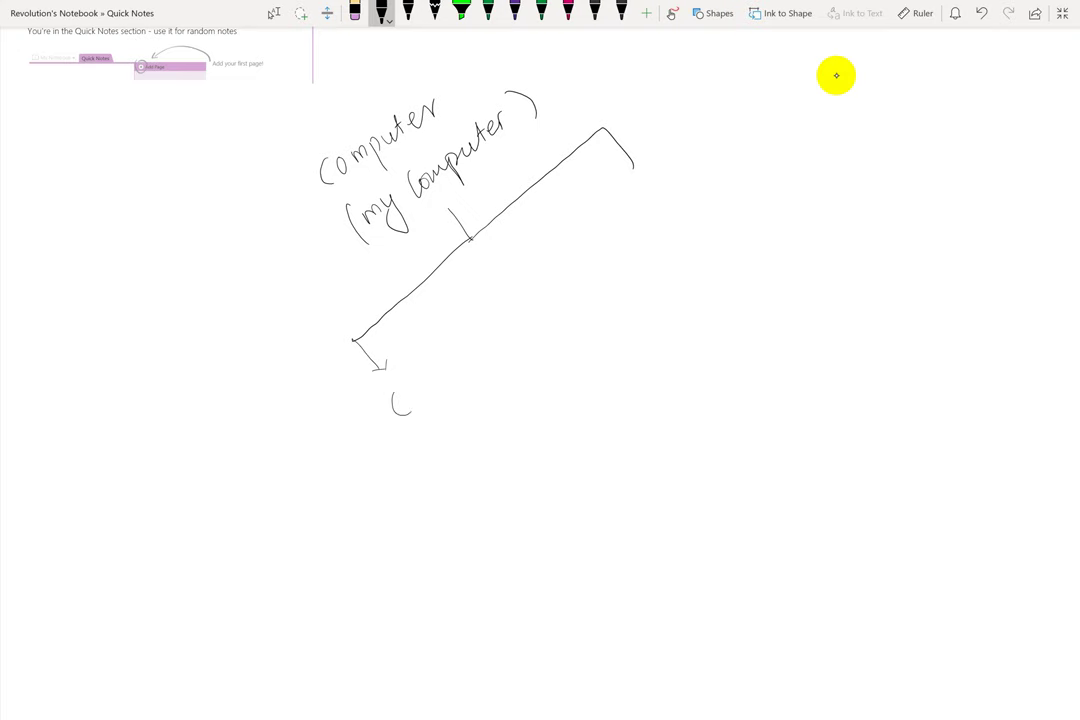
left_click_drag(633, 176, 649, 205)
mouse_move(604, 128)
left_mouse_down()
mouse_move(677, 68)
mouse_move(750, 150)
left_mouse_up()
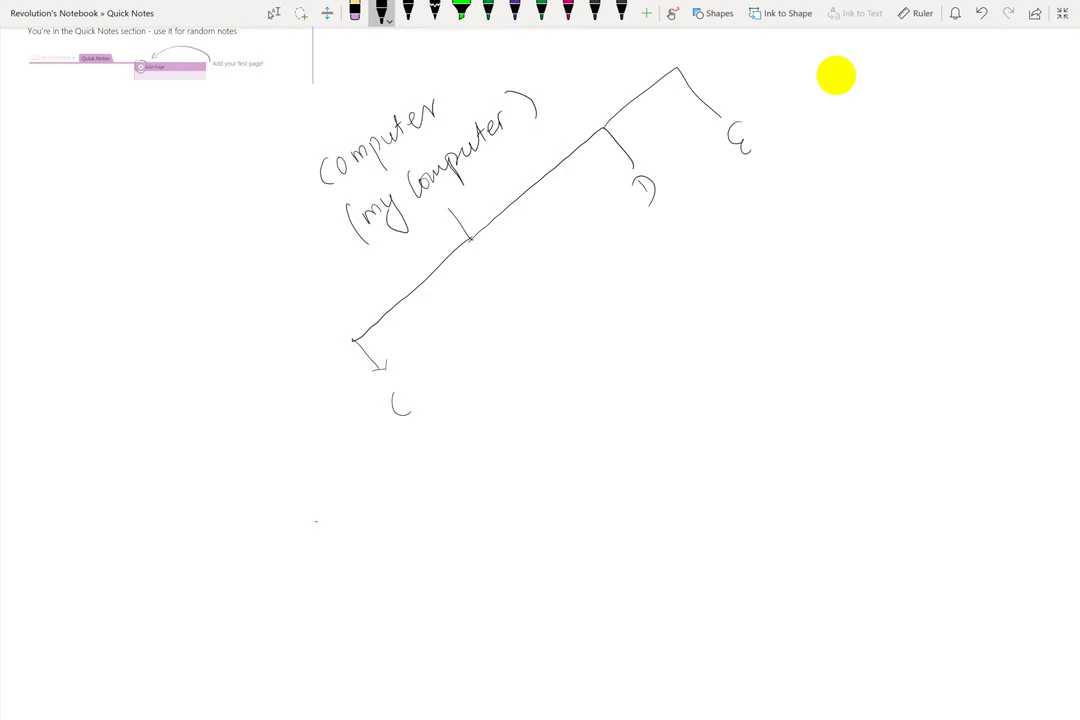
Draw an arrow leading down from C, and write and underline "Folder" beside it before erasing that label.
left_click_drag(310, 524, 378, 423)
mouse_move(338, 550)
left_mouse_down()
mouse_move(380, 438)
mouse_move(447, 449)
left_mouse_up()
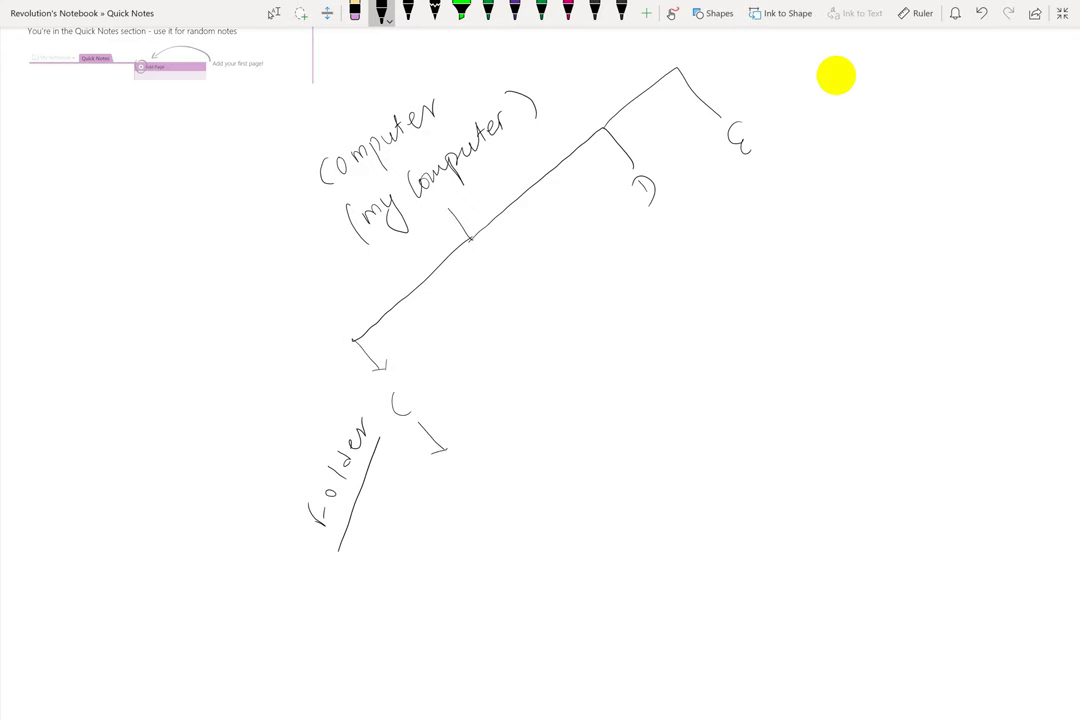
mouse_move(378, 425)
left_mouse_down()
mouse_move(318, 505)
mouse_move(350, 515)
left_mouse_up()
left_click(273, 13)
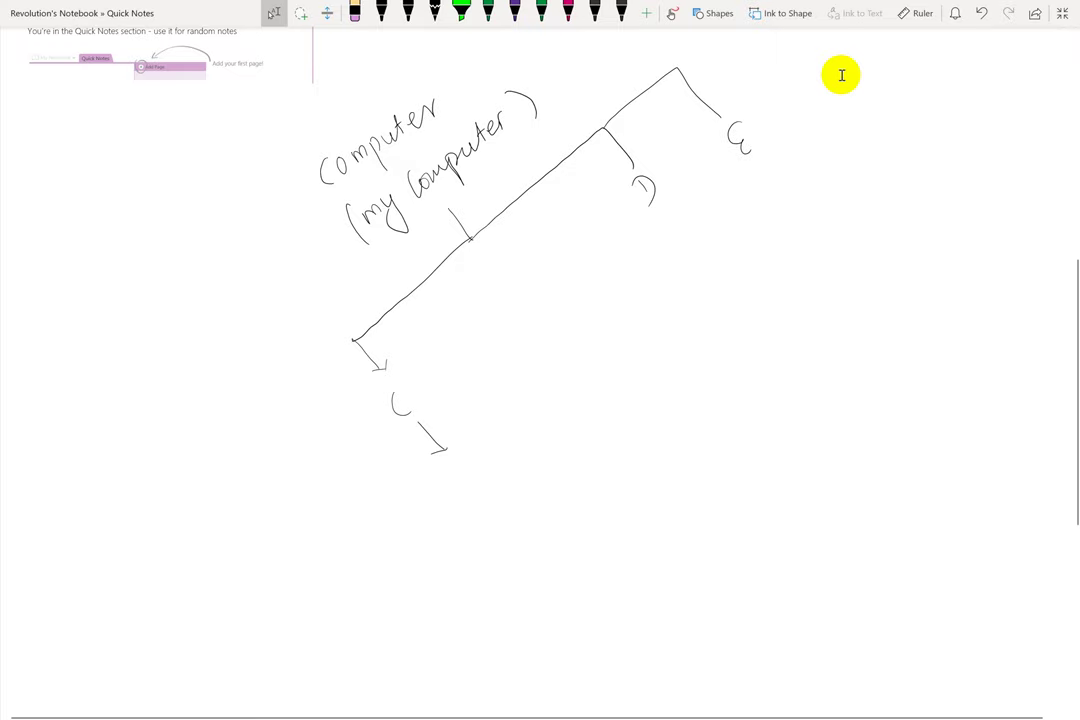
Handwrite "Drive" beside C and "Folder" at the arrow's end, with a sample folder name in parentheses under it.
scroll(841, 75, "up", 3)
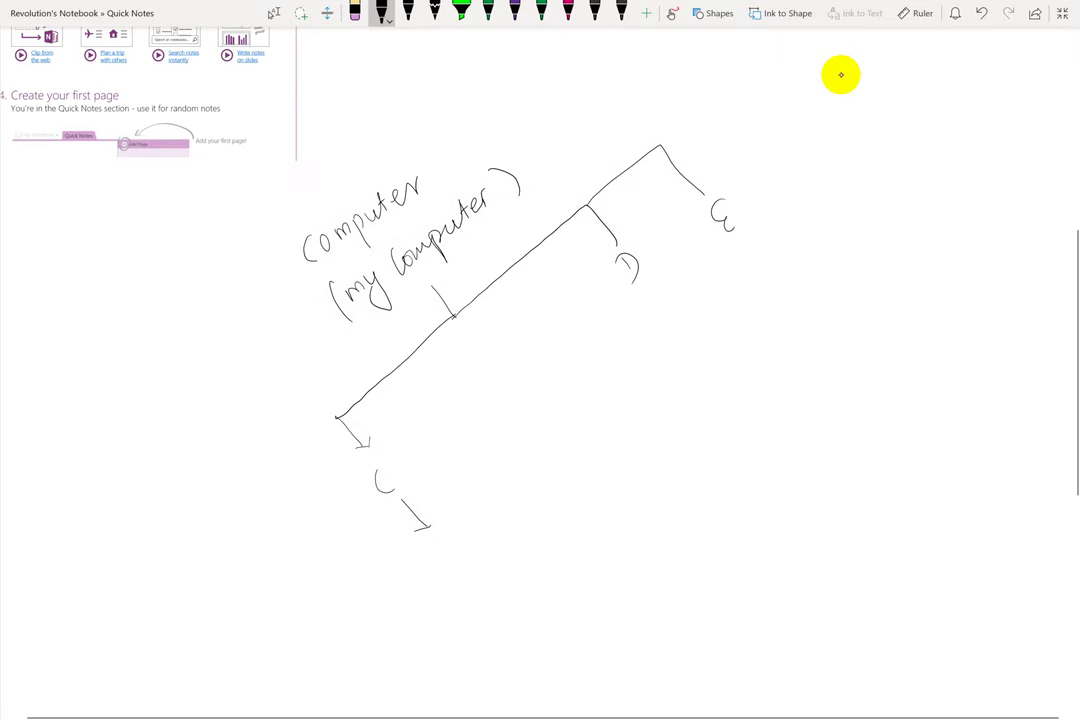
mouse_move(338, 576)
left_mouse_down()
mouse_move(326, 588)
mouse_move(350, 598)
mouse_move(352, 499)
mouse_move(358, 512)
left_mouse_up()
mouse_move(420, 490)
left_mouse_down()
mouse_move(423, 525)
mouse_move(452, 541)
mouse_move(486, 484)
left_mouse_up()
left_click_drag(482, 497, 494, 470)
left_click_drag(490, 478, 504, 452)
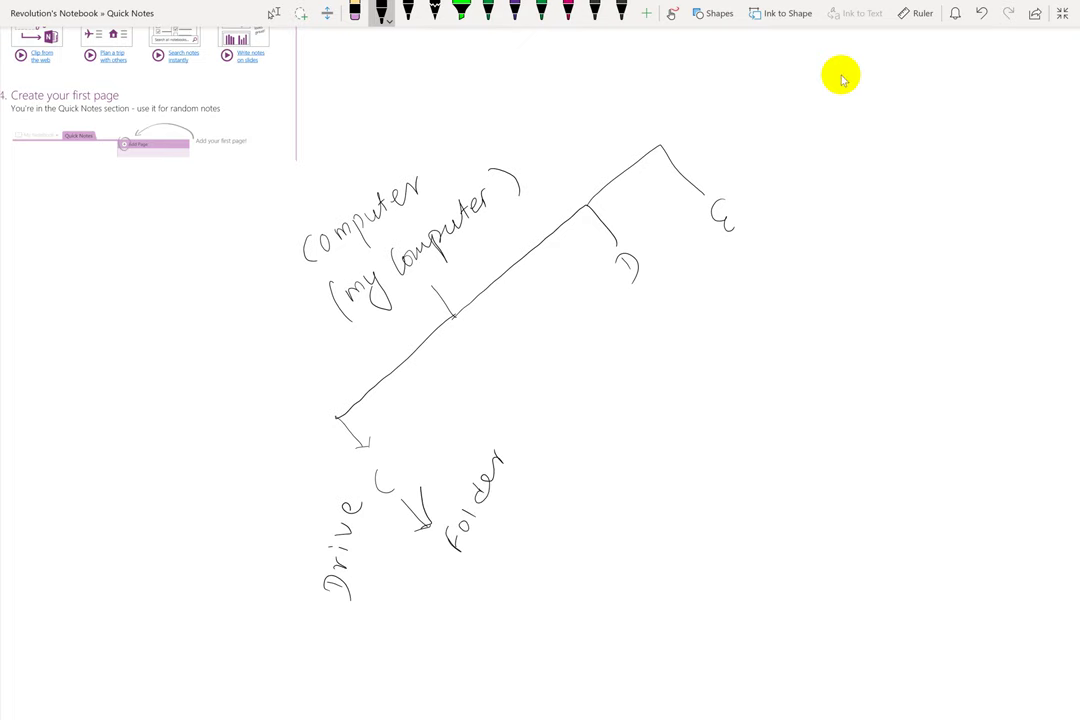
mouse_move(471, 566)
left_mouse_down()
mouse_move(462, 598)
mouse_move(568, 408)
mouse_move(569, 430)
left_mouse_up()
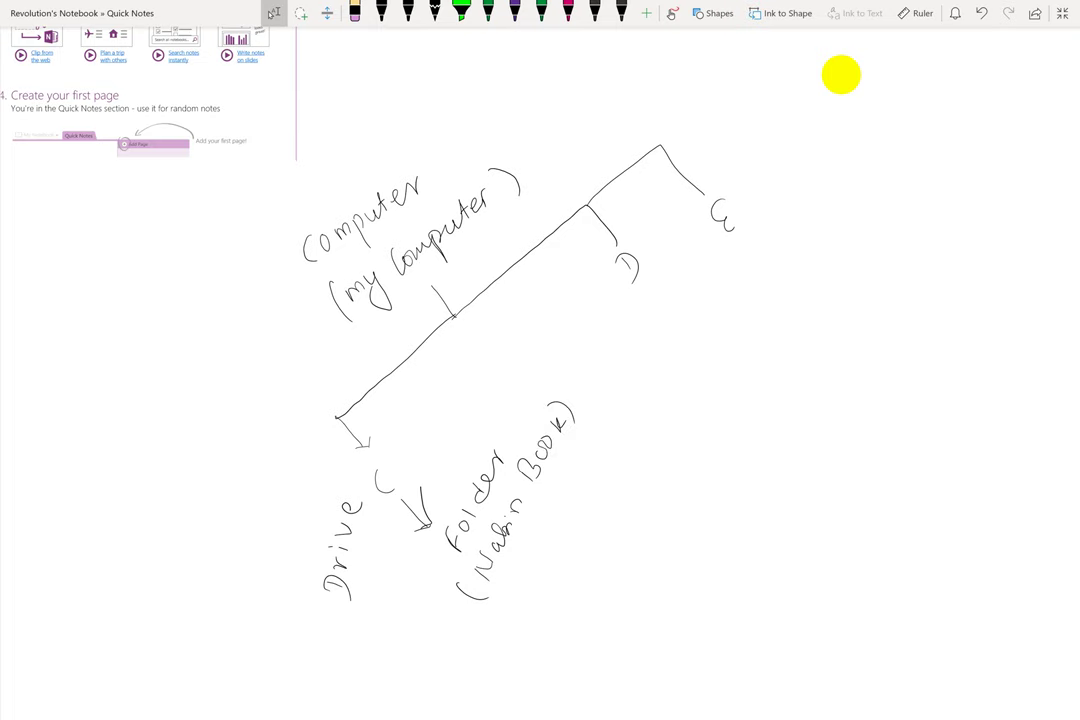
Draw an arrow from the folder label to a handwritten "File (MP3, MP4)" and add "Document" beneath it.
left_click(381, 12)
mouse_move(535, 531)
left_mouse_down()
mouse_move(553, 552)
mouse_move(541, 553)
mouse_move(576, 566)
mouse_move(605, 528)
left_mouse_up()
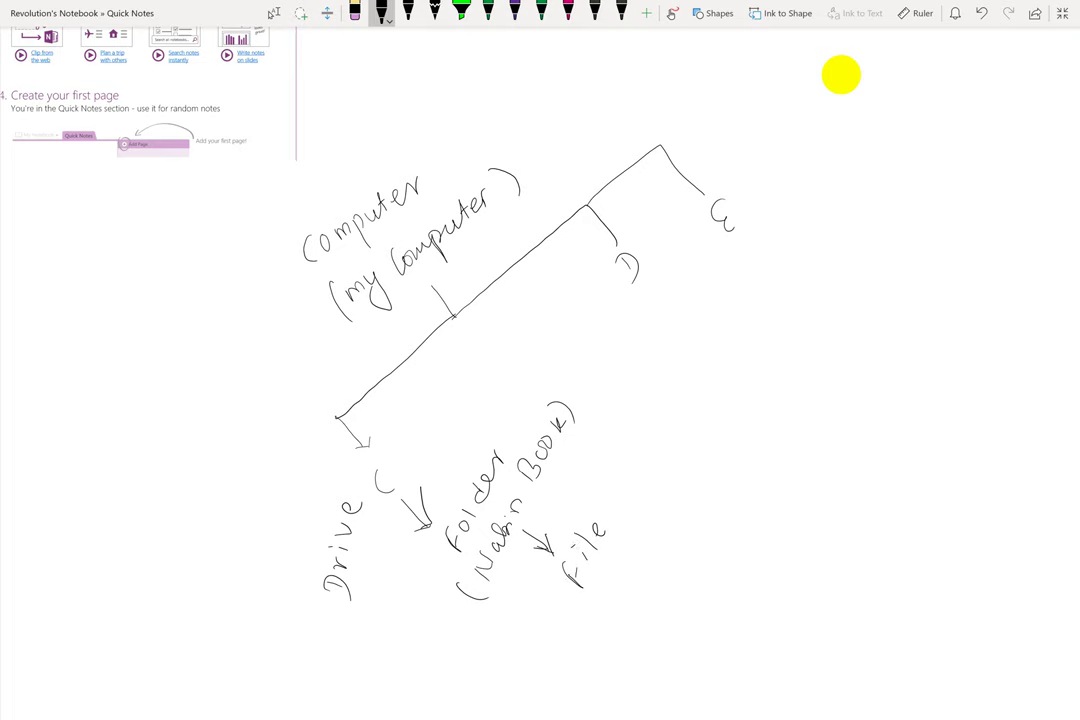
mouse_move(626, 478)
left_mouse_down()
mouse_move(618, 505)
mouse_move(632, 474)
mouse_move(643, 485)
mouse_move(650, 446)
mouse_move(648, 460)
left_mouse_up()
mouse_move(651, 436)
left_mouse_down()
mouse_move(655, 456)
mouse_move(685, 378)
mouse_move(688, 392)
left_mouse_up()
mouse_move(695, 368)
left_mouse_down()
mouse_move(691, 379)
mouse_move(712, 348)
mouse_move(711, 362)
mouse_move(724, 356)
left_mouse_up()
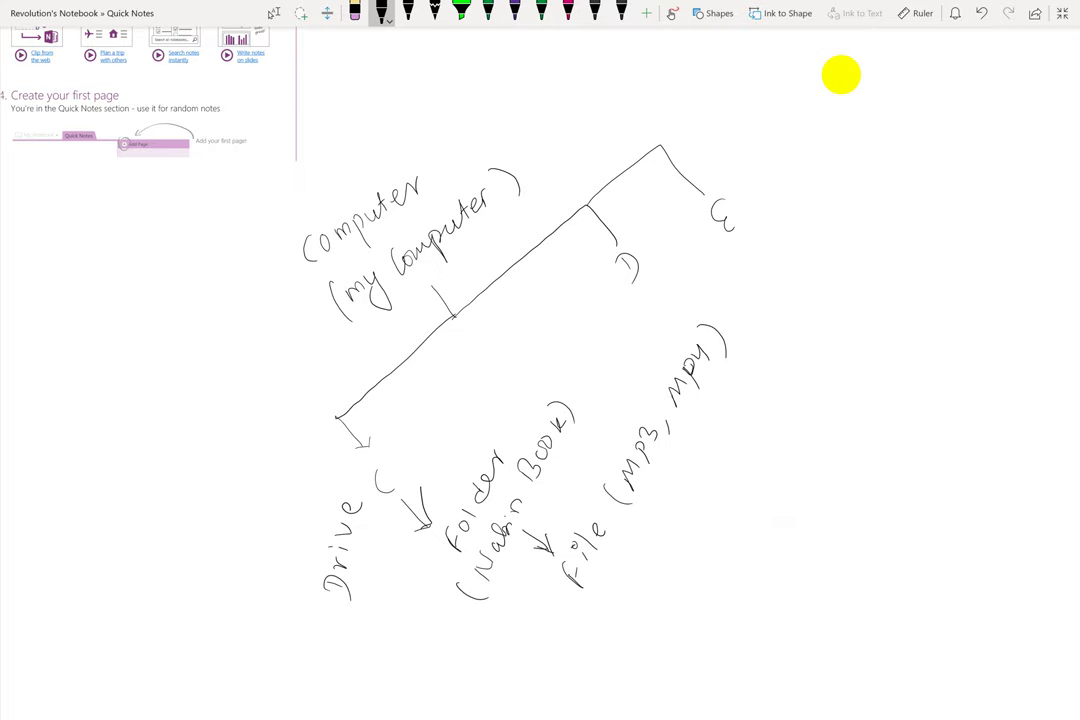
scroll(840, 74, "down", 1)
mouse_move(608, 579)
left_mouse_down()
mouse_move(640, 556)
mouse_move(698, 434)
mouse_move(696, 452)
left_mouse_up()
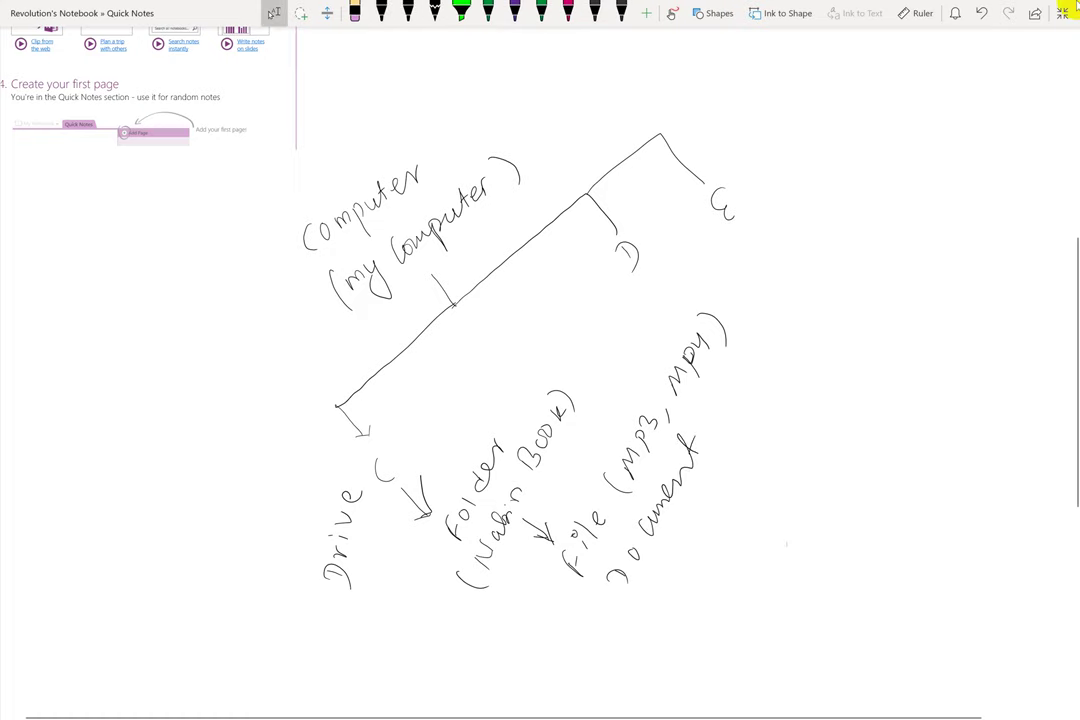
Leave the OneNote drawing and open the Desktop folder in File Explorer through This PC, Local Disk (C:), Users and the account's folder.
left_click(1062, 13)
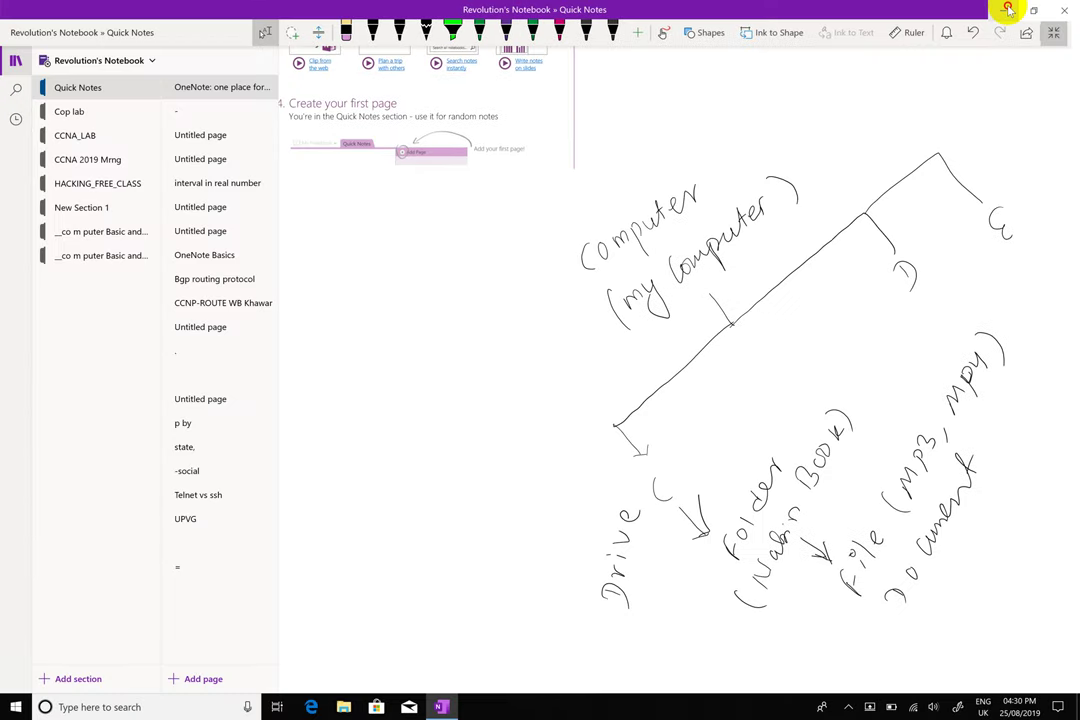
left_click(1006, 8)
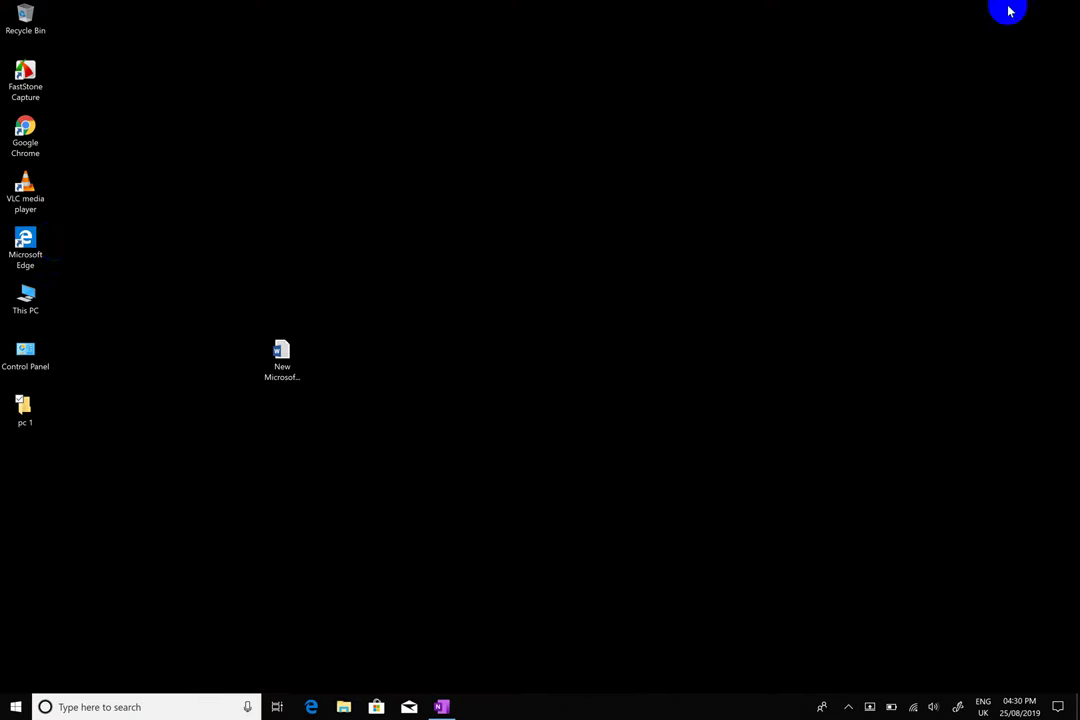
double_click(30, 300)
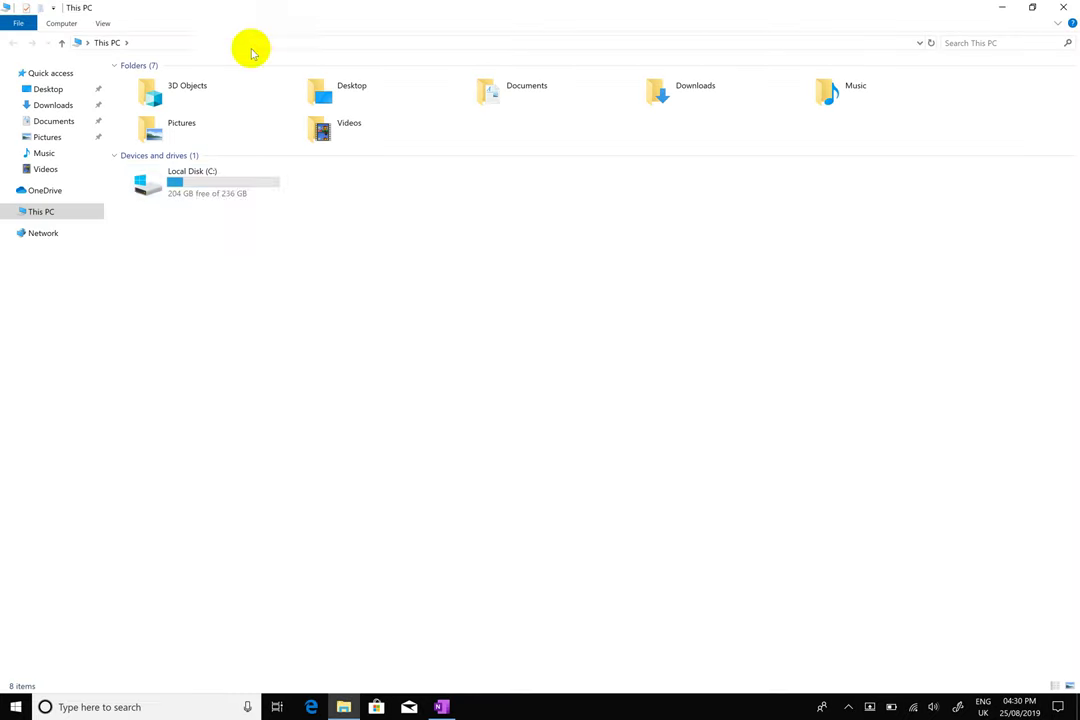
double_click(240, 196)
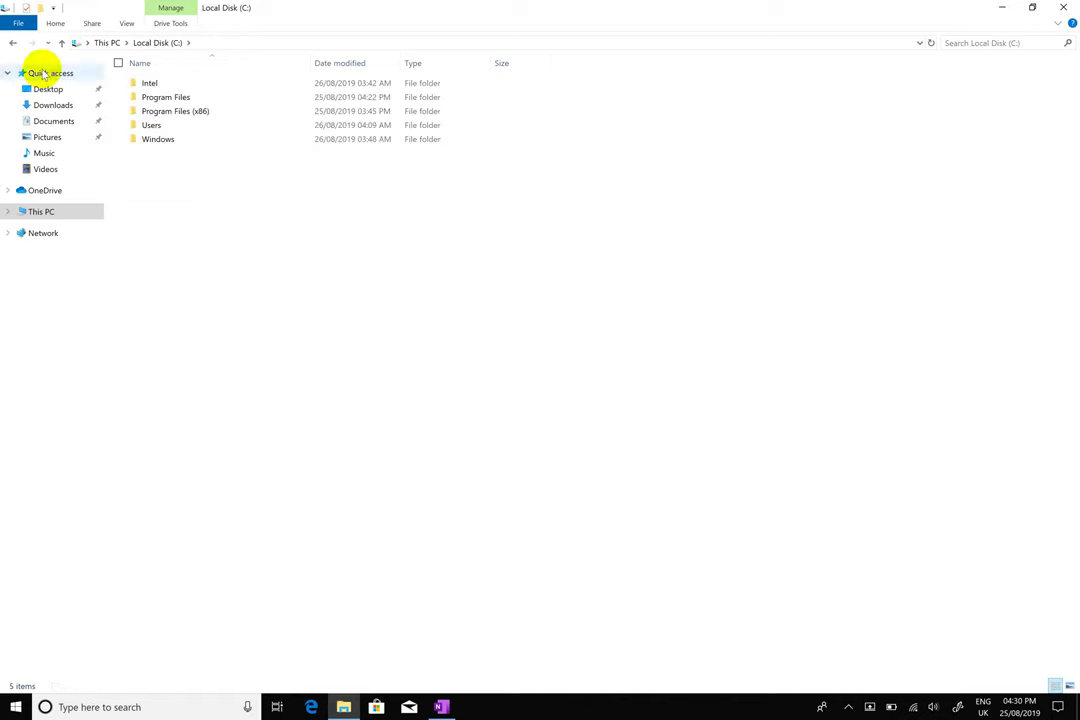
left_click(13, 42)
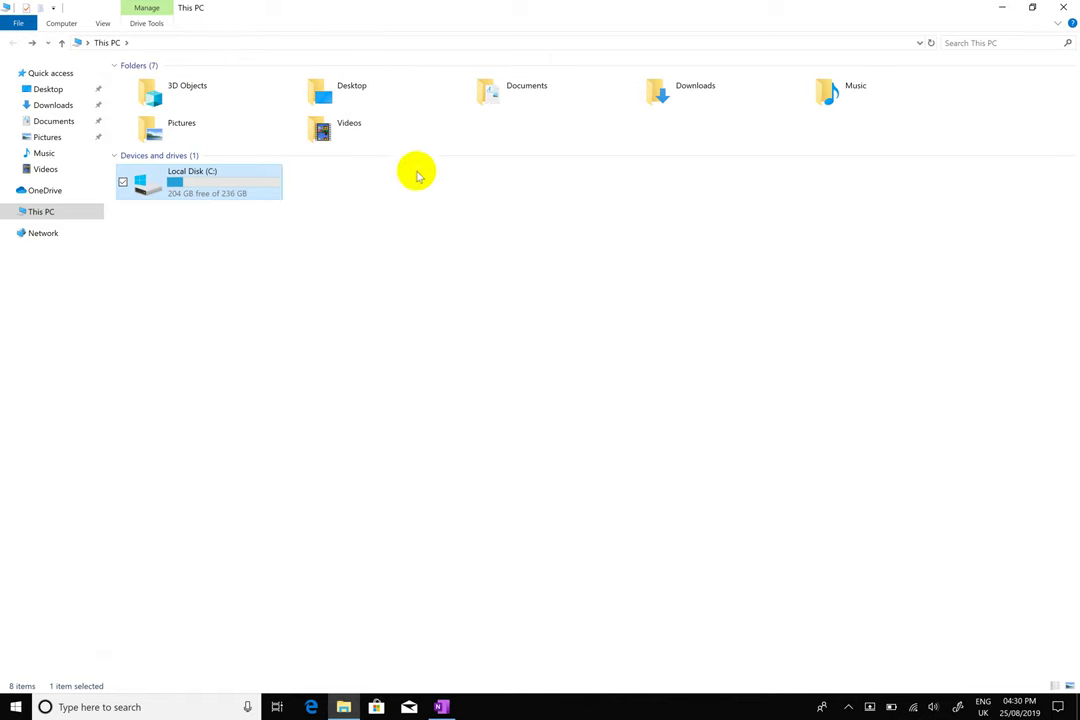
double_click(233, 193)
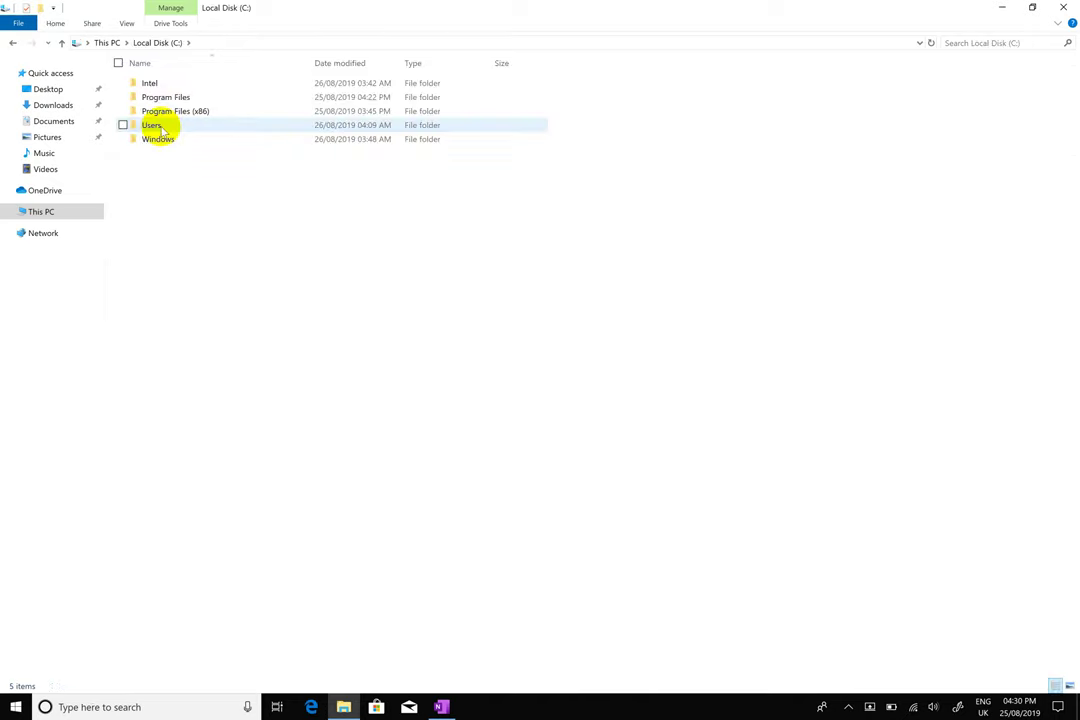
double_click(155, 125)
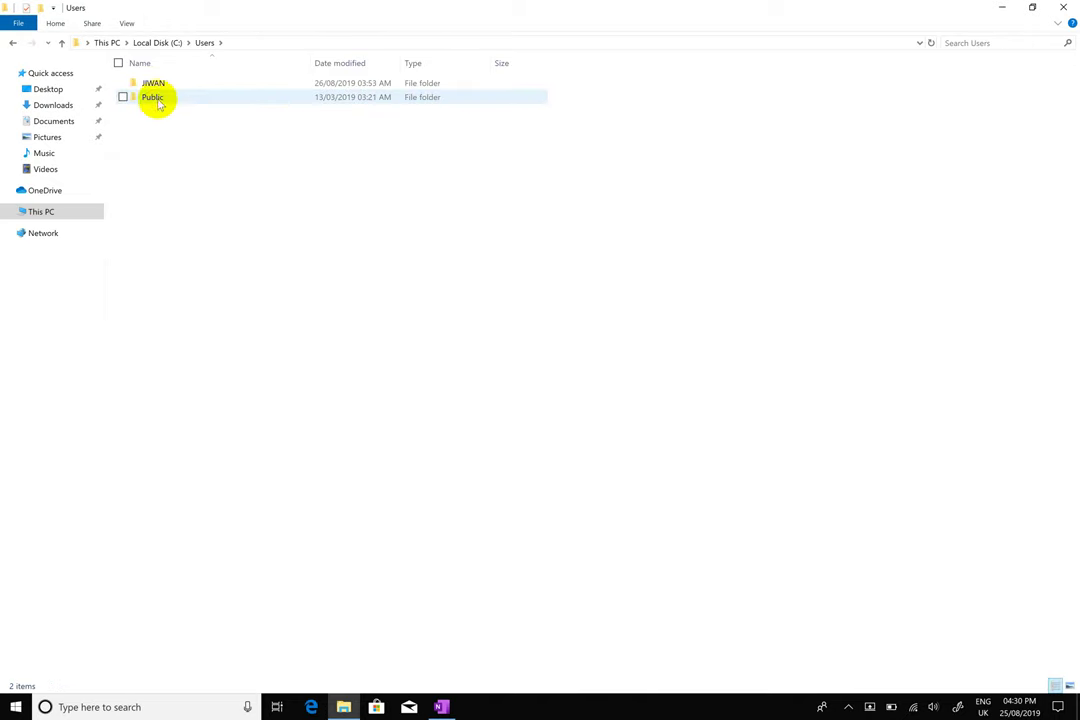
double_click(165, 83)
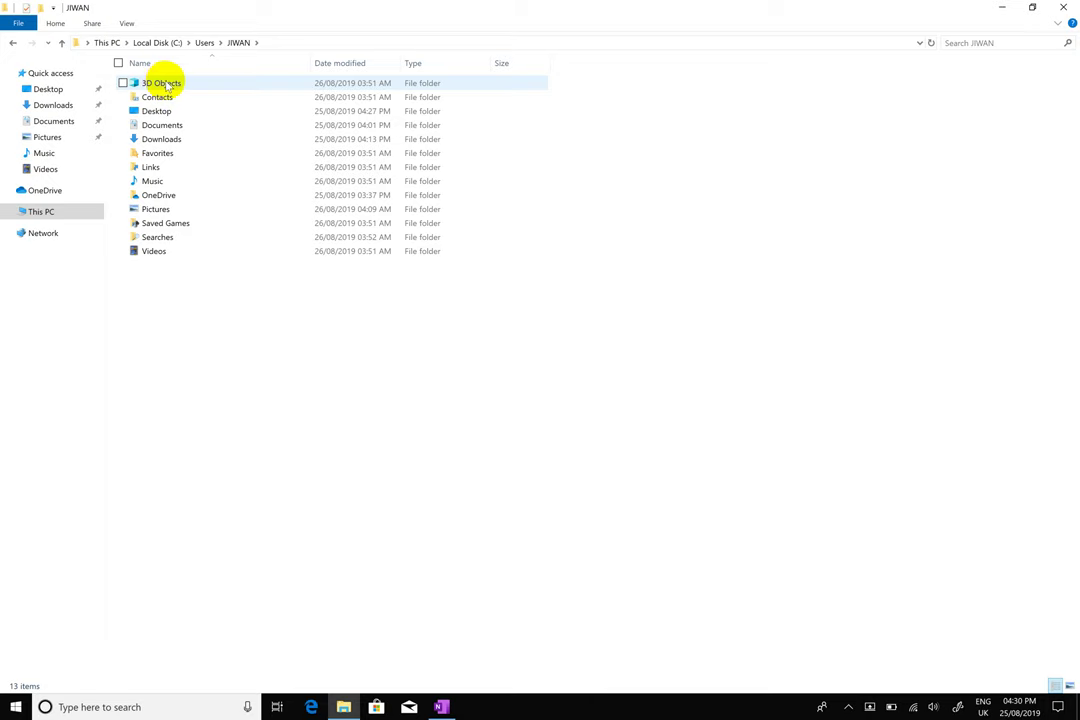
double_click(171, 111)
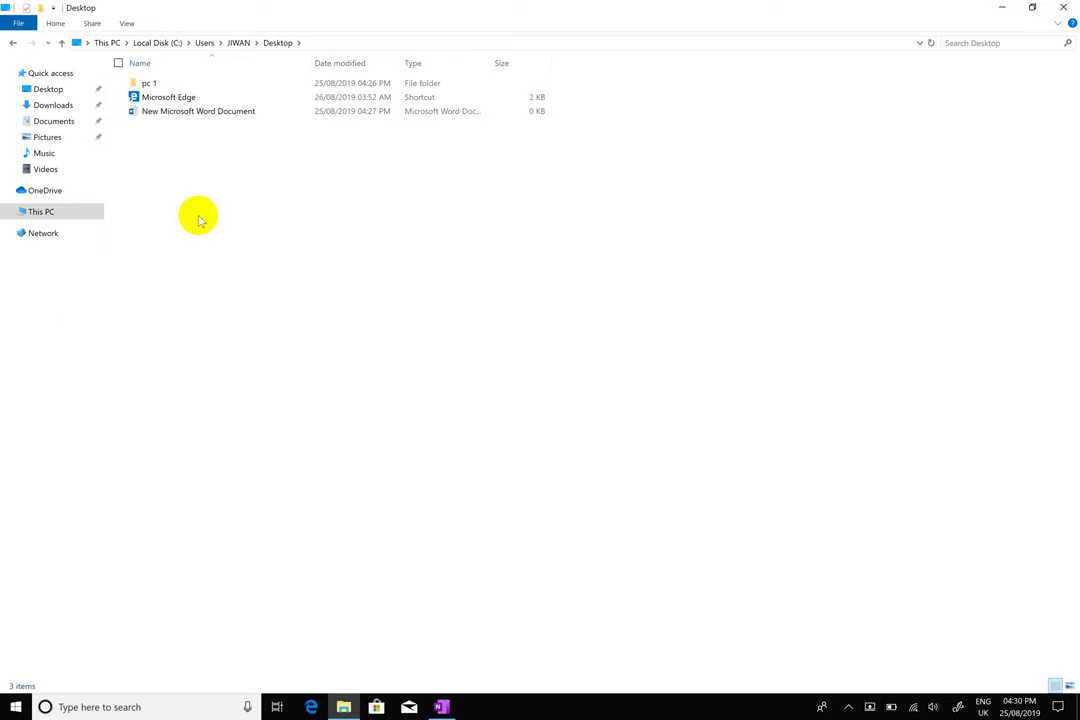
Create a new folder inside the Desktop folder and name it with the sample person's first name.
right_click(197, 217)
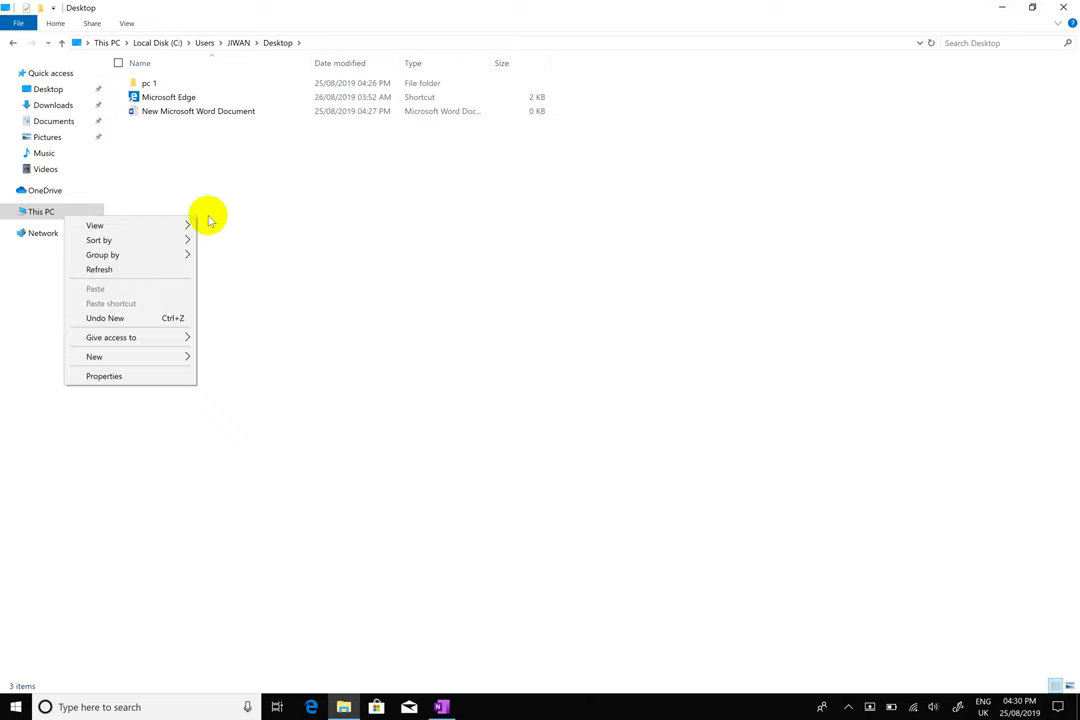
left_click(183, 358)
left_click(224, 357)
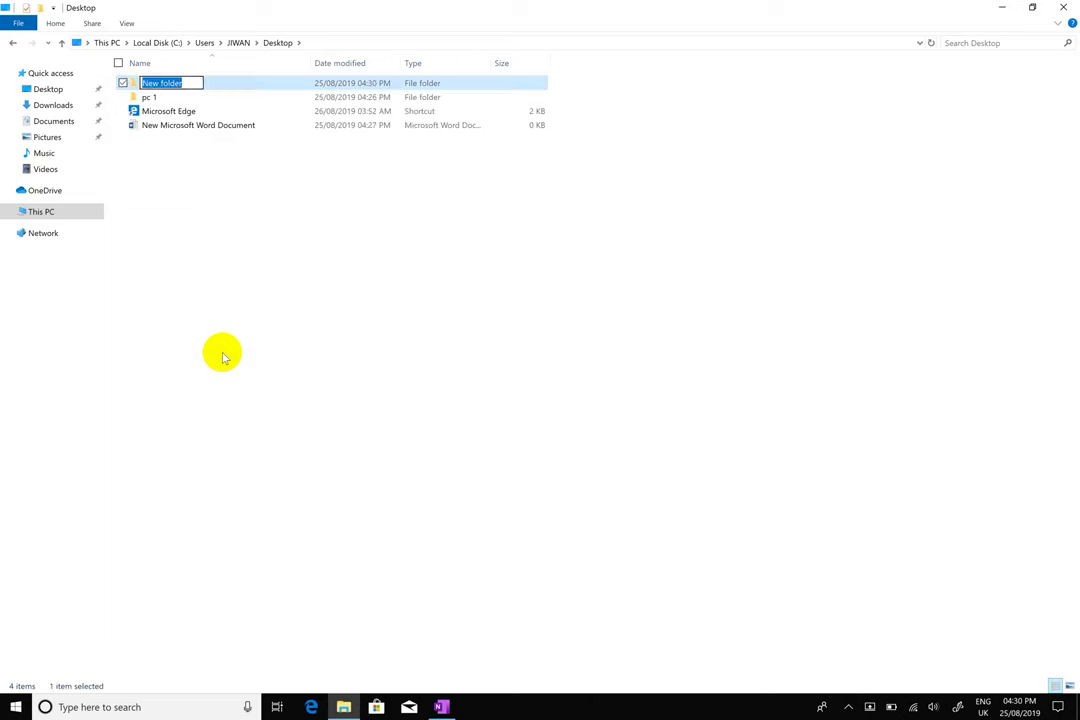
type("Nabin")
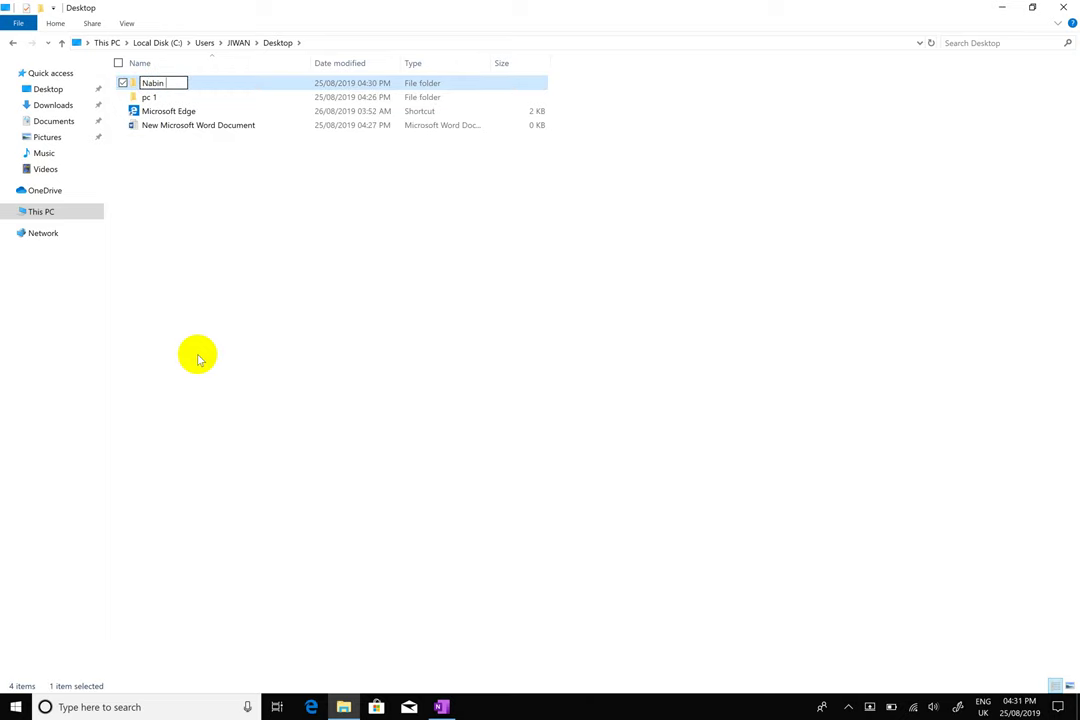
left_click(255, 86)
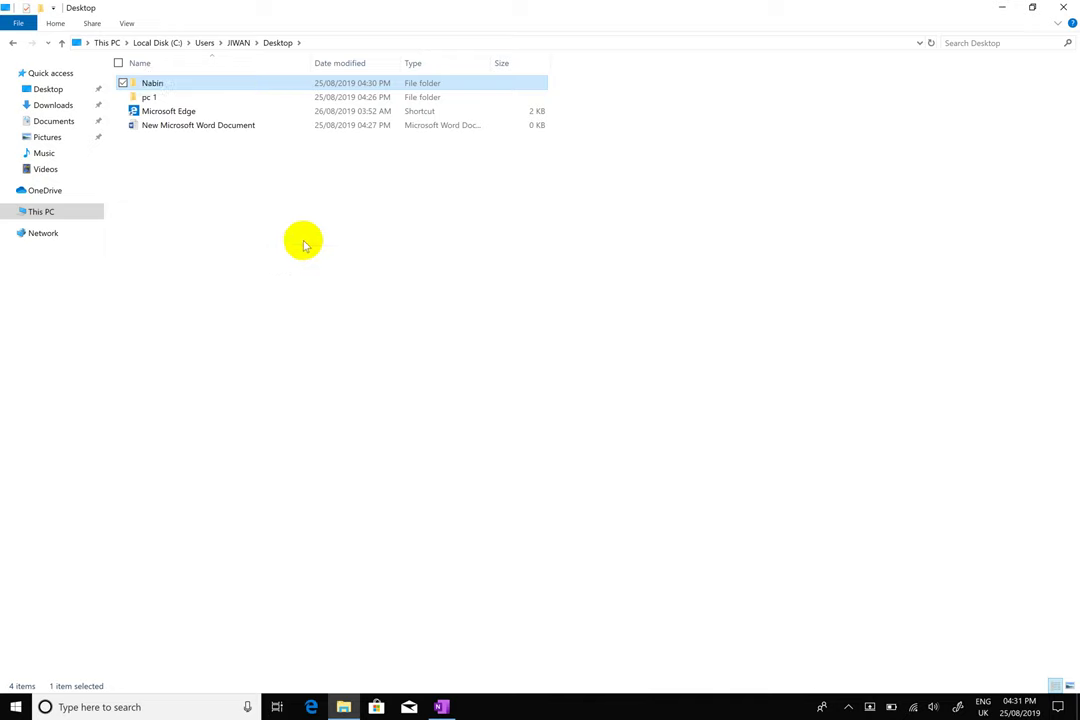
Create a Microsoft Word document inside the new folder, named with the person's first name followed by "cv", and close the window.
double_click(266, 86)
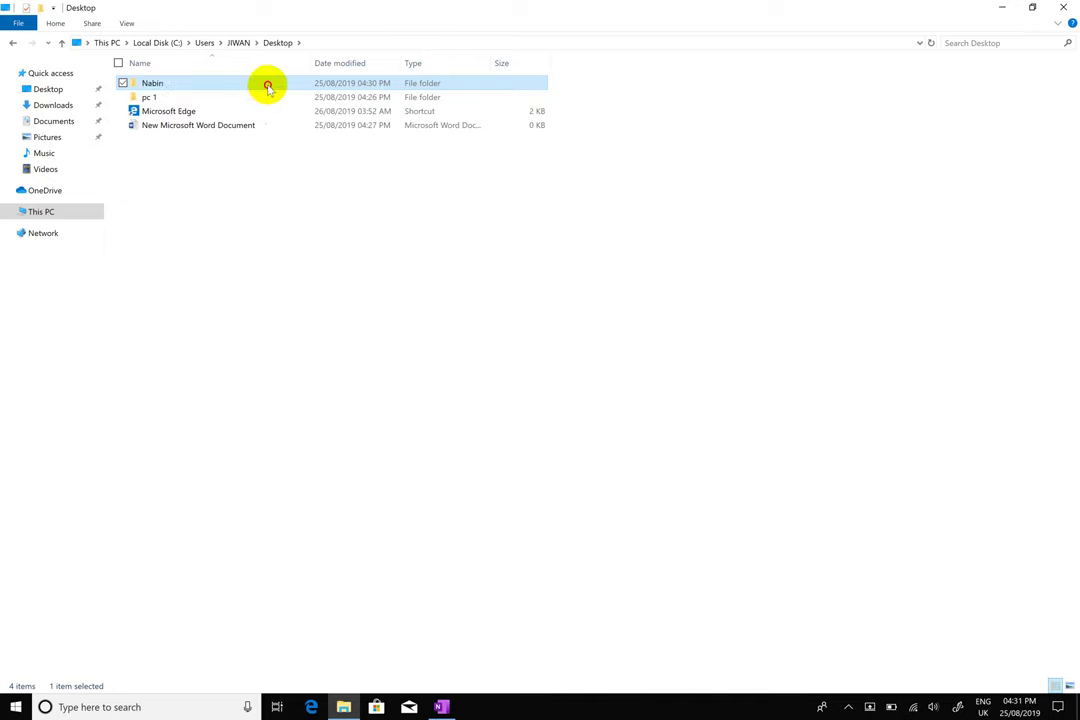
right_click(258, 230)
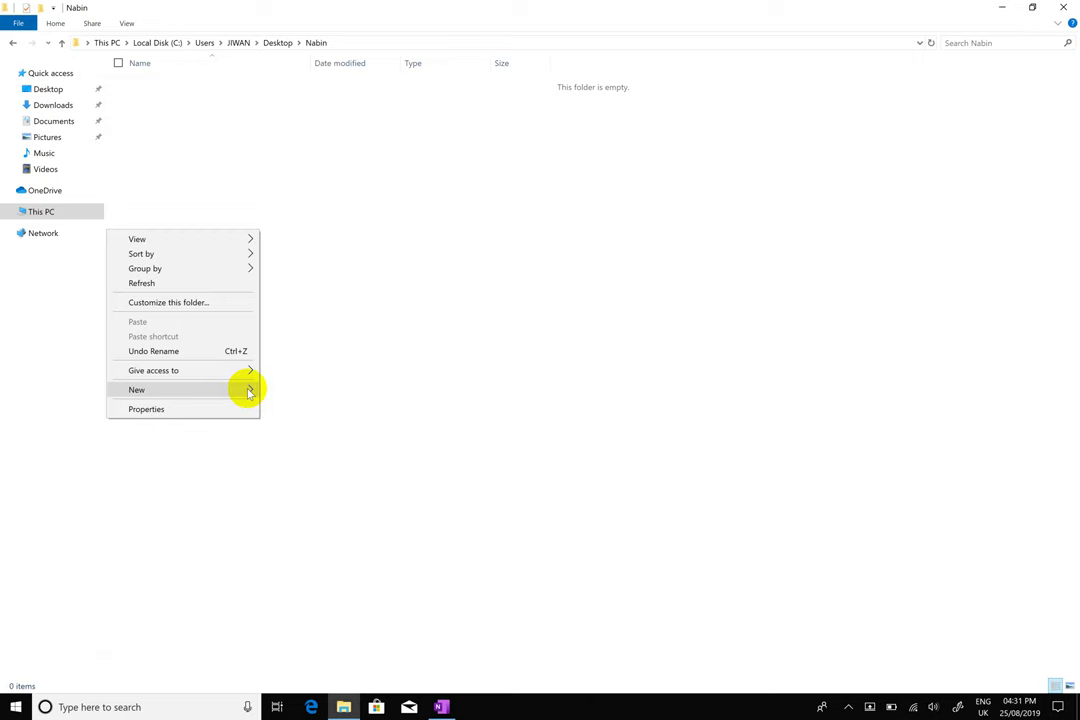
mouse_move(250, 392)
left_click(292, 469)
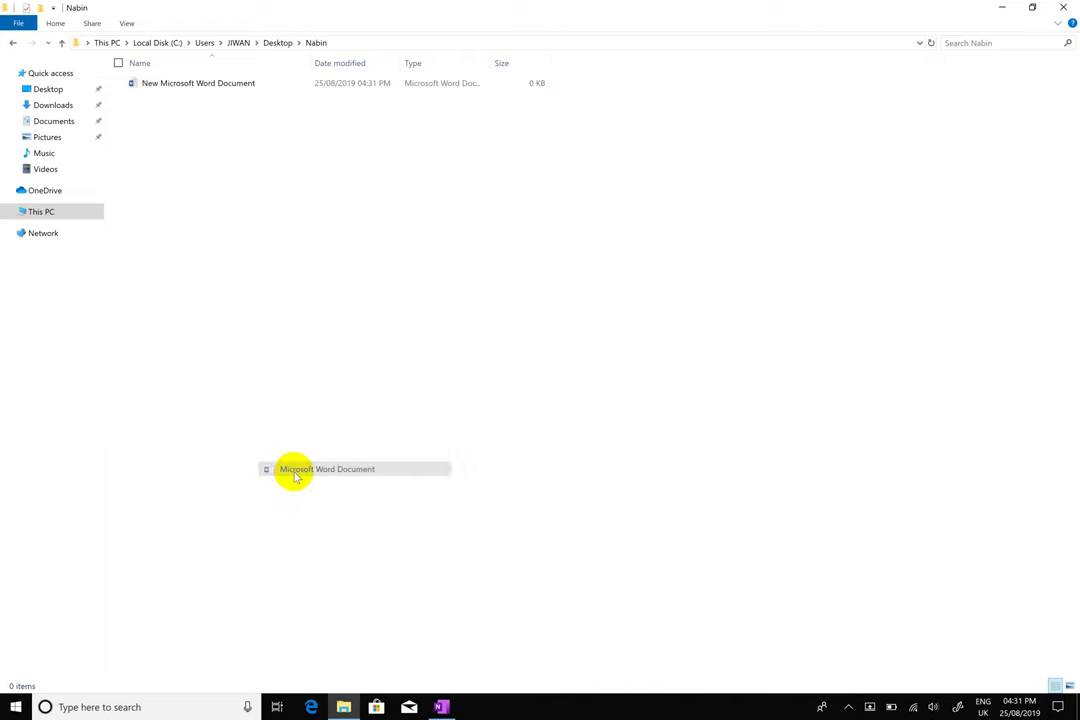
type("nabin cv")
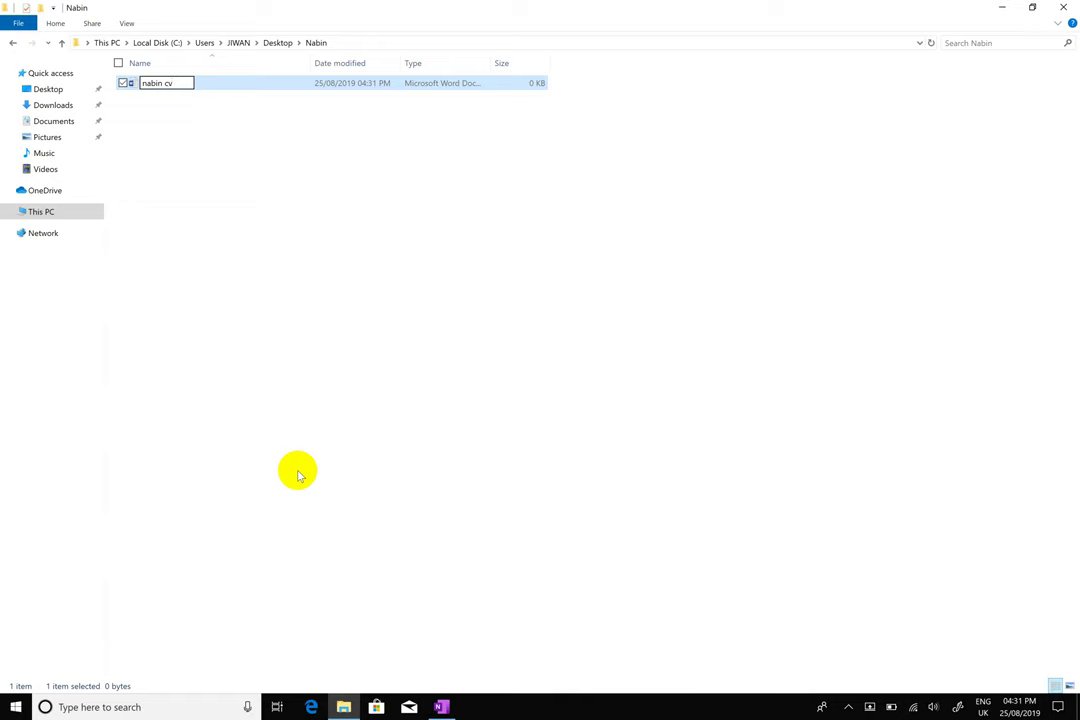
key("Return")
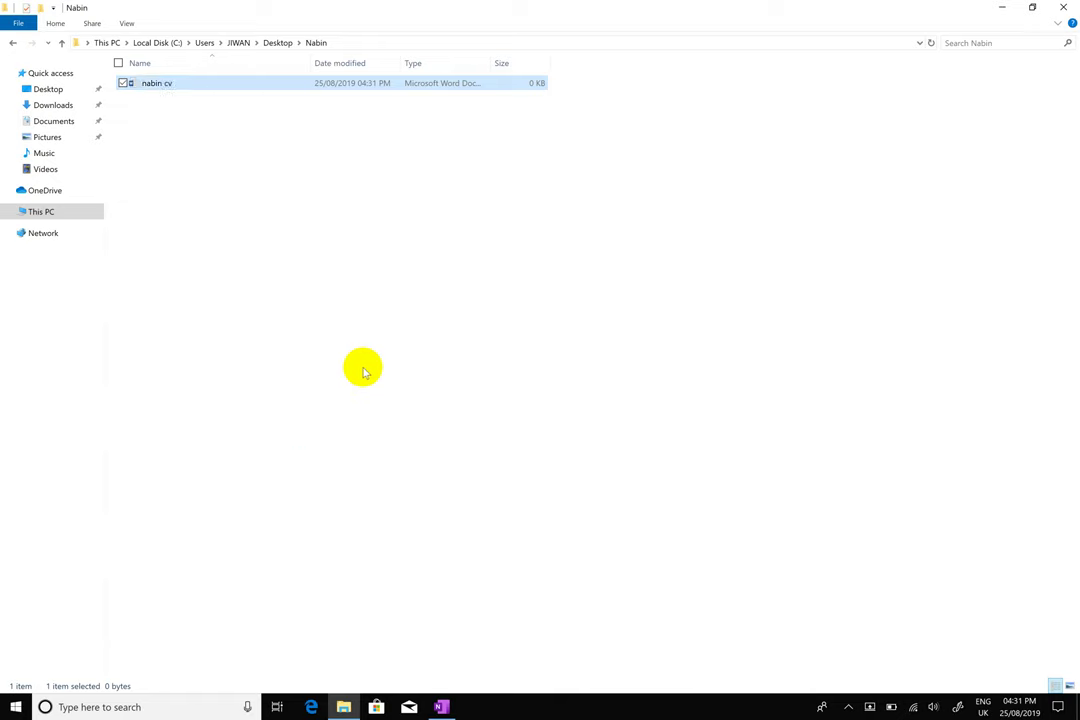
left_click(361, 365)
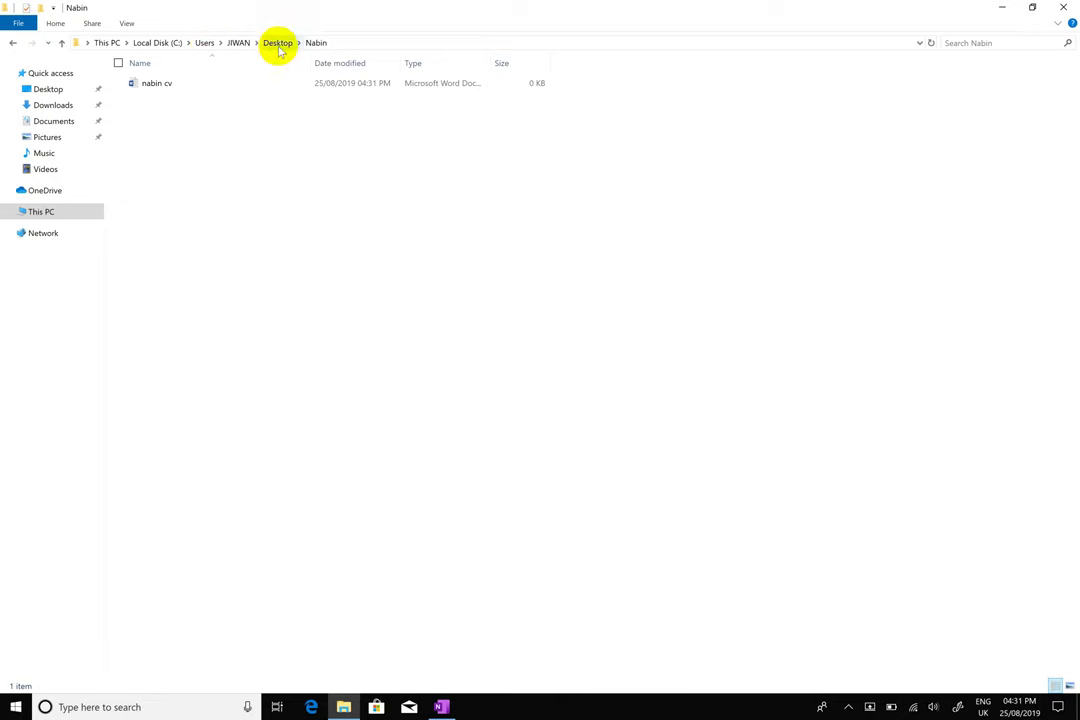
left_click(161, 89)
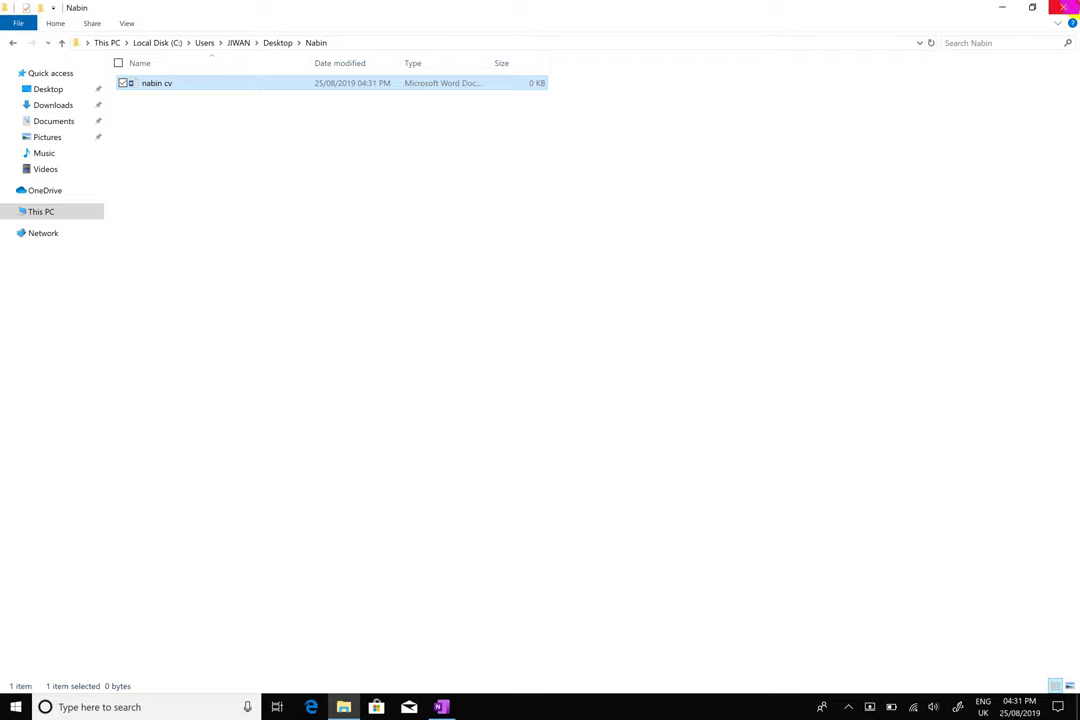
left_click(1062, 9)
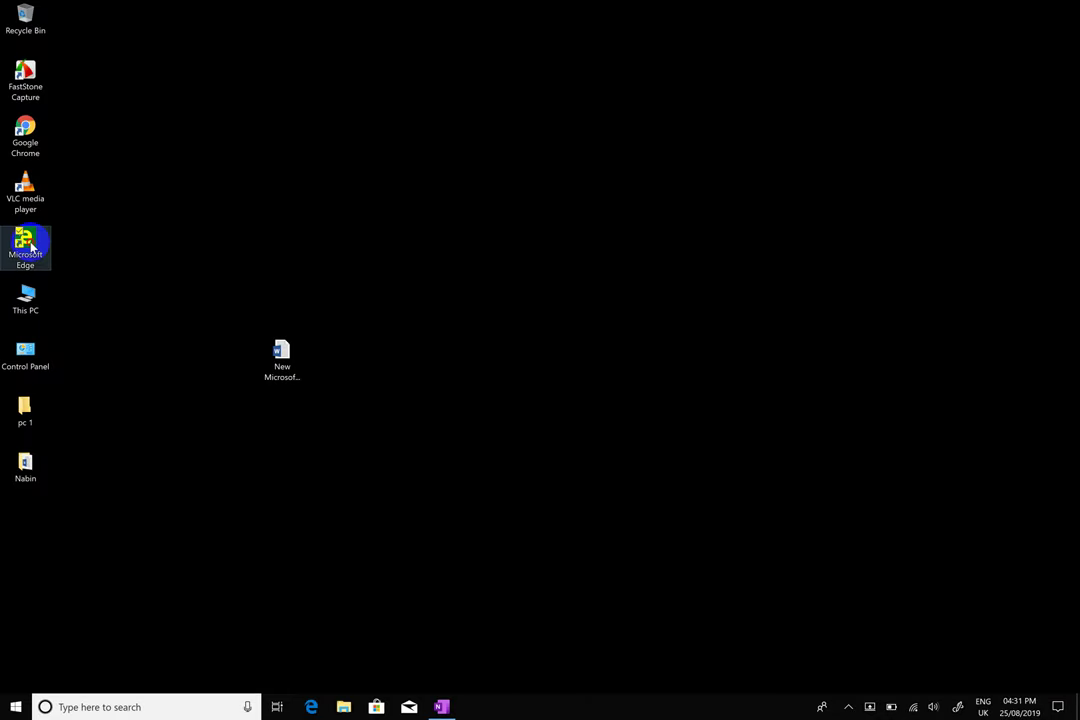
Scatter the Microsoft Edge, FastStone Capture and This PC icons to separate empty spots on the desktop.
left_click_drag(25, 248, 376, 210)
left_click_drag(25, 112, 745, 100)
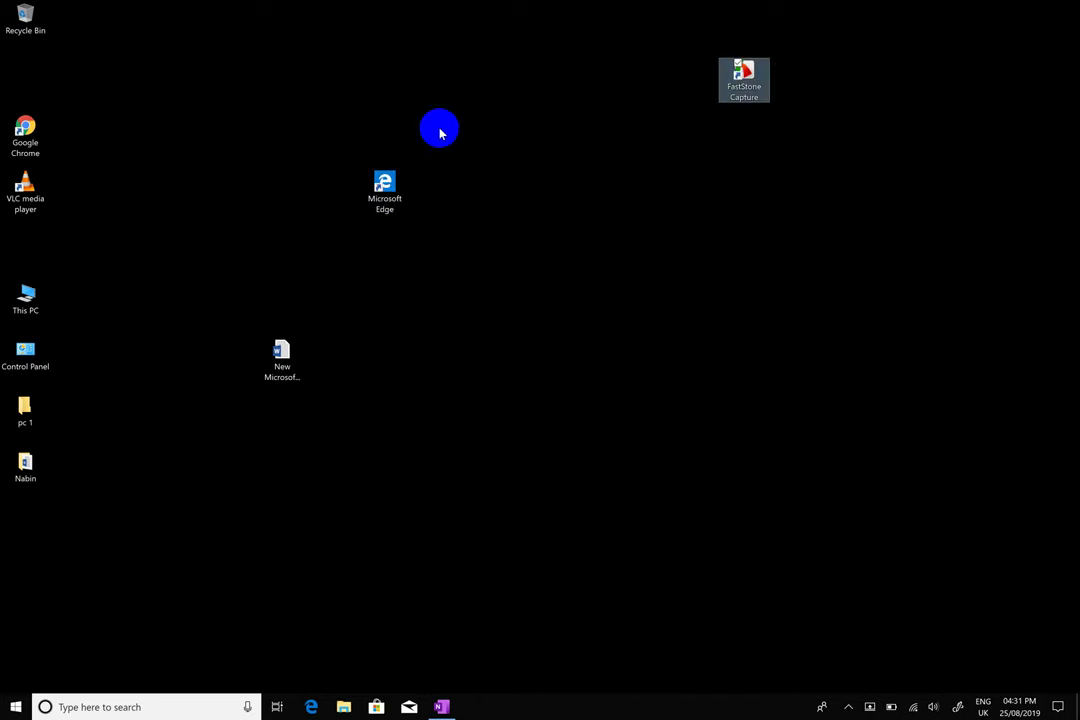
left_click_drag(20, 295, 697, 345)
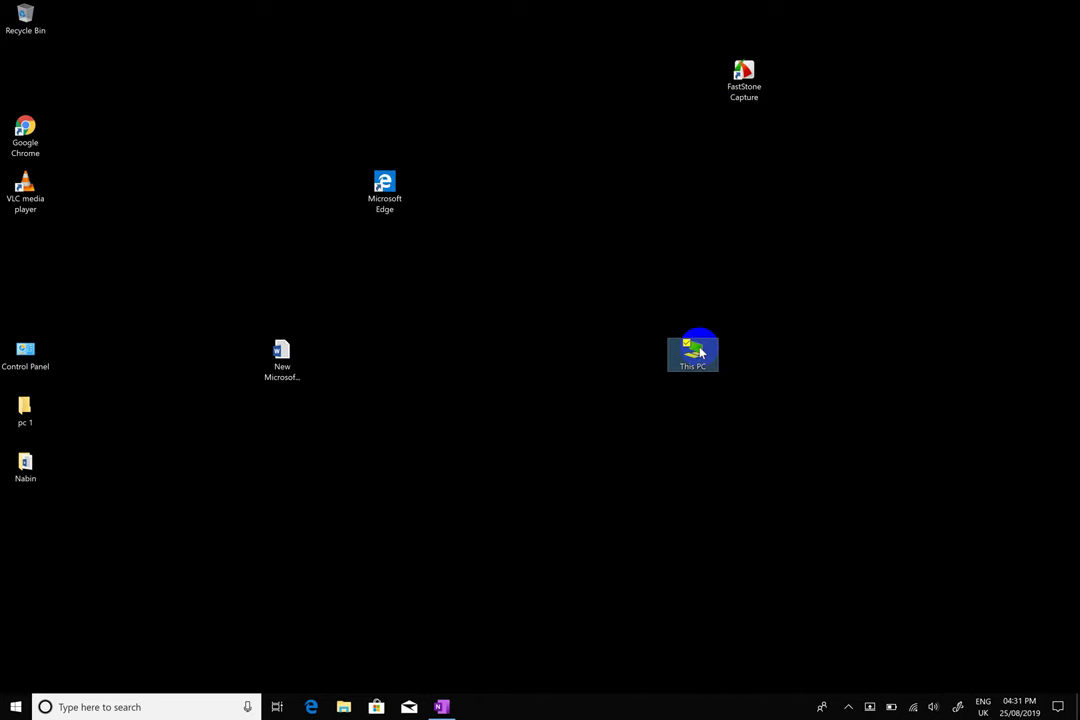
left_click(622, 236)
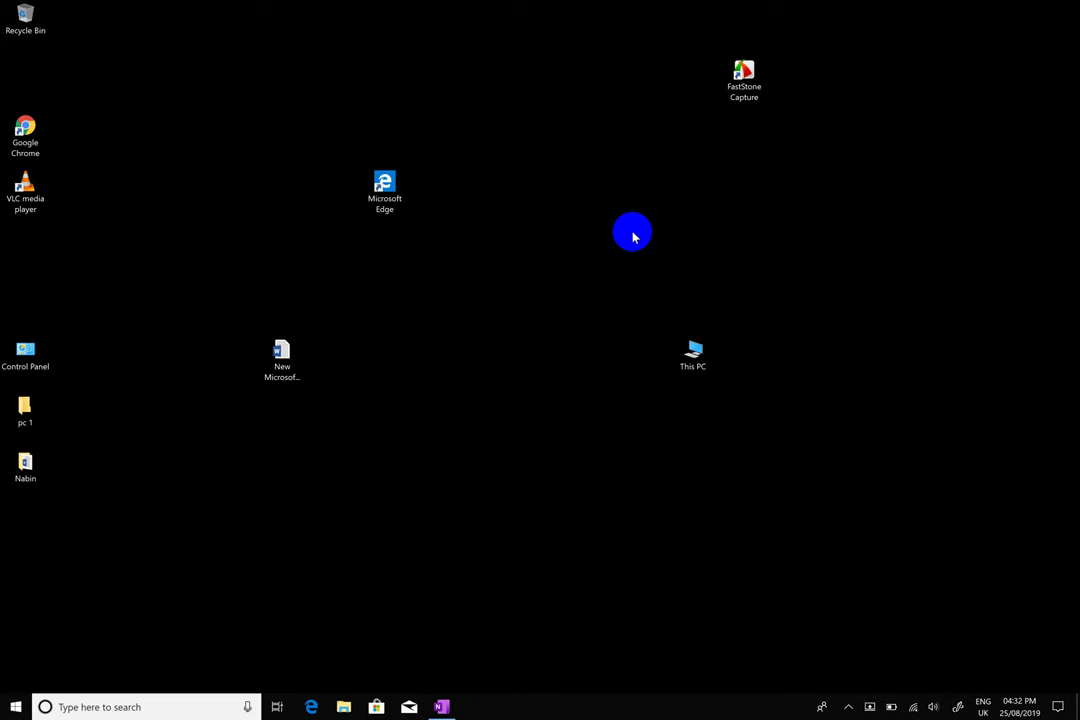
Turn on auto arrange for the desktop icons and try to move an icon out of its column.
right_click(571, 272)
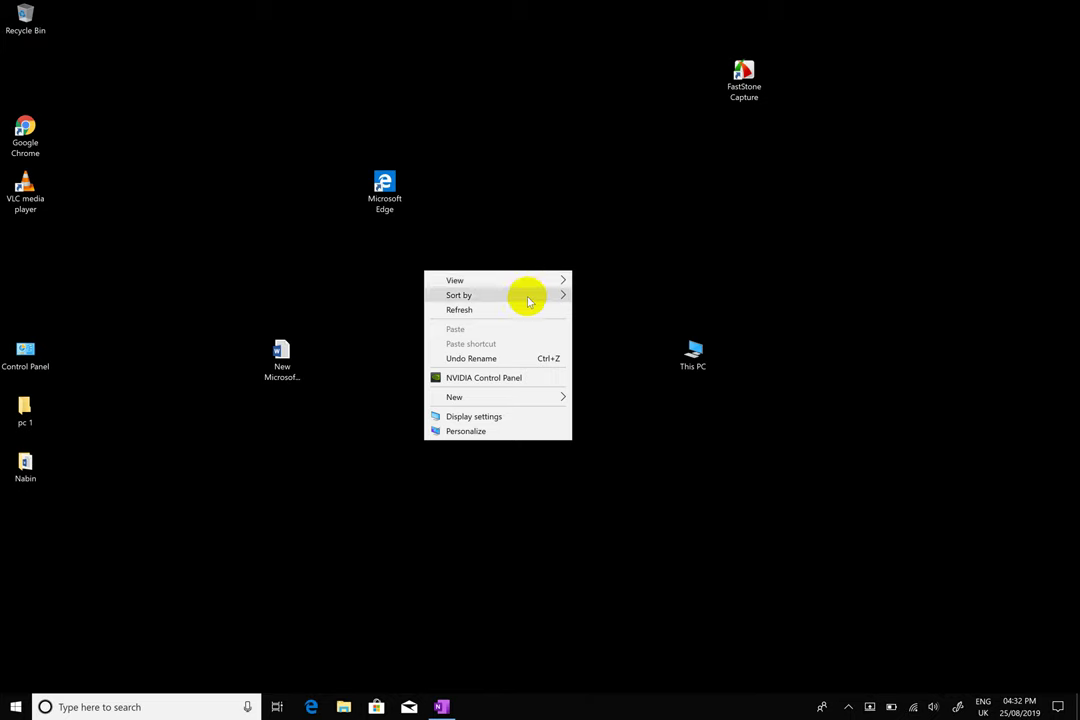
left_click(528, 283)
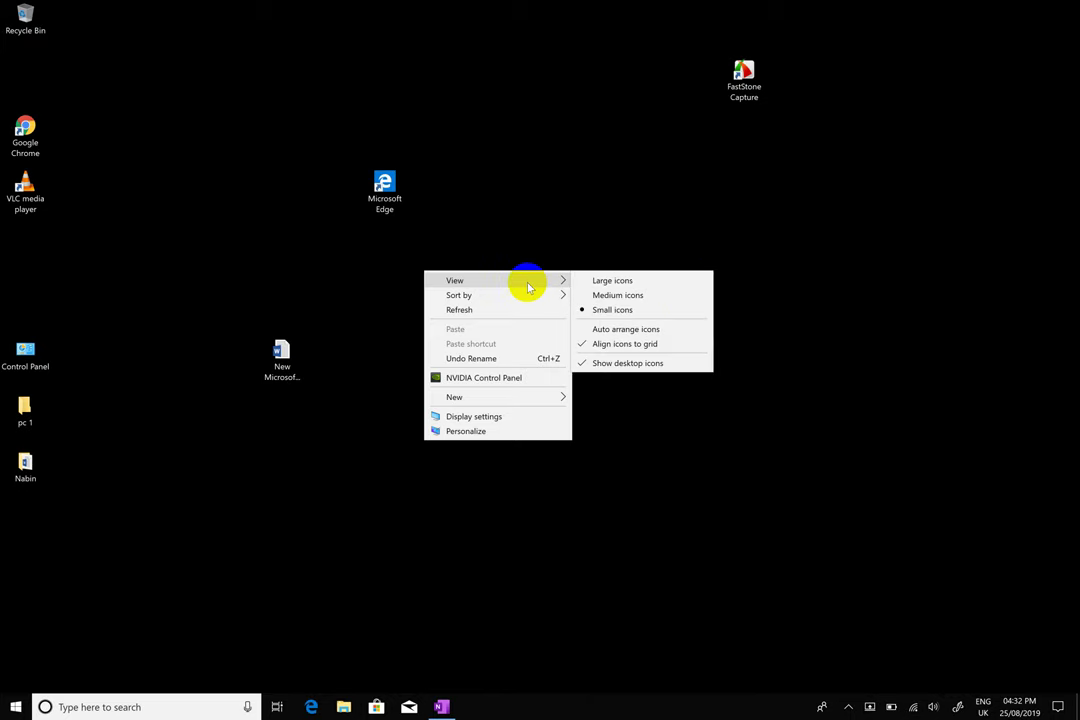
left_click(628, 330)
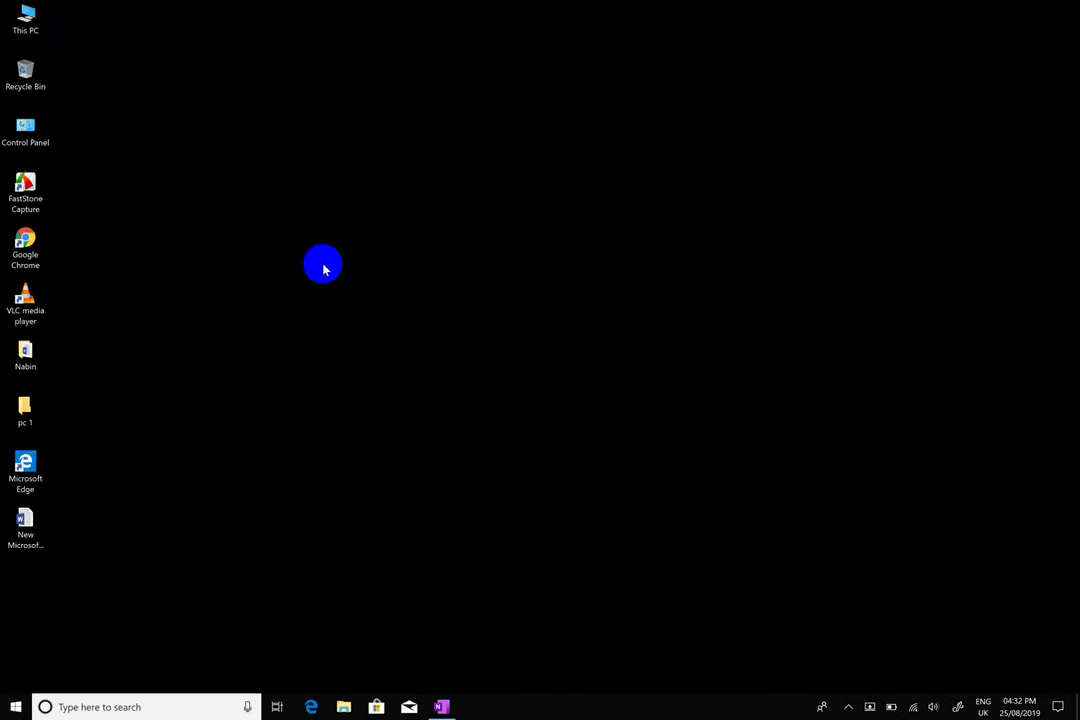
left_click_drag(25, 126, 403, 183)
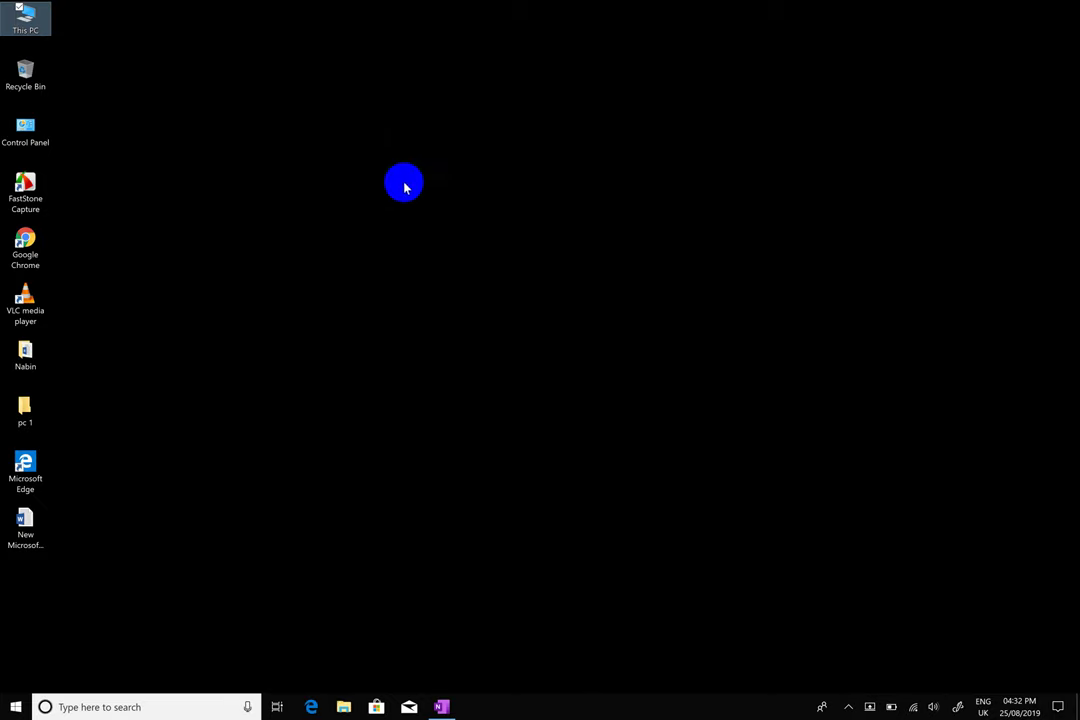
left_click(404, 194)
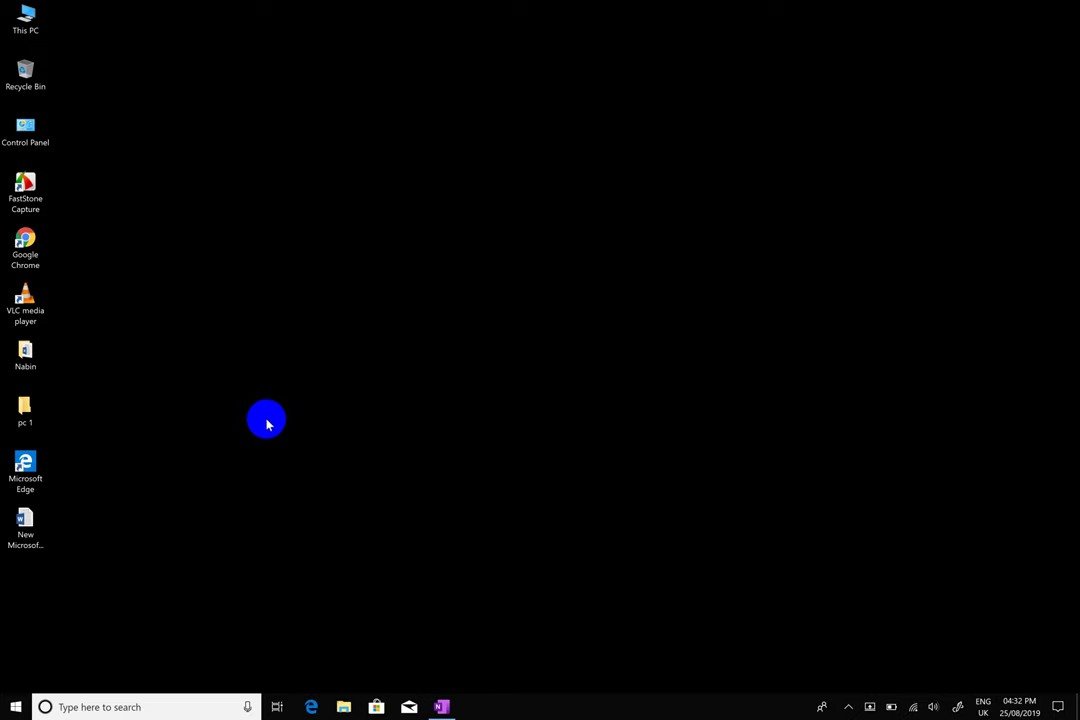
Open This PC and examine the contents of Local Disk (C:) and the Desktop folder, returning to the This PC overview.
left_click(33, 27)
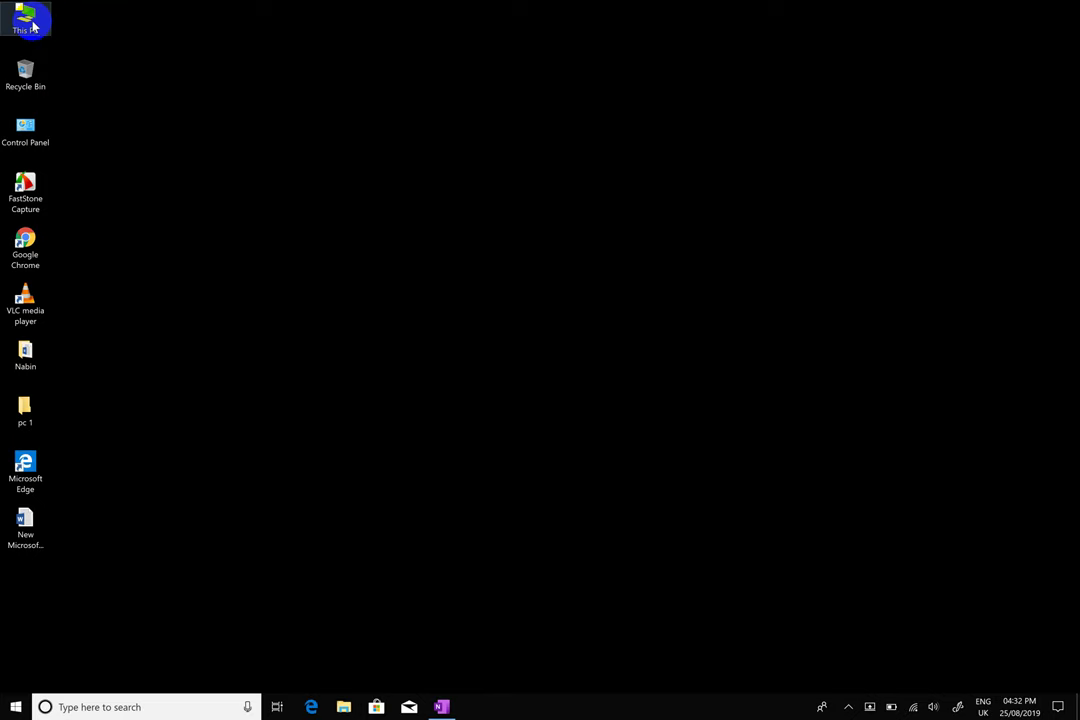
double_click(33, 27)
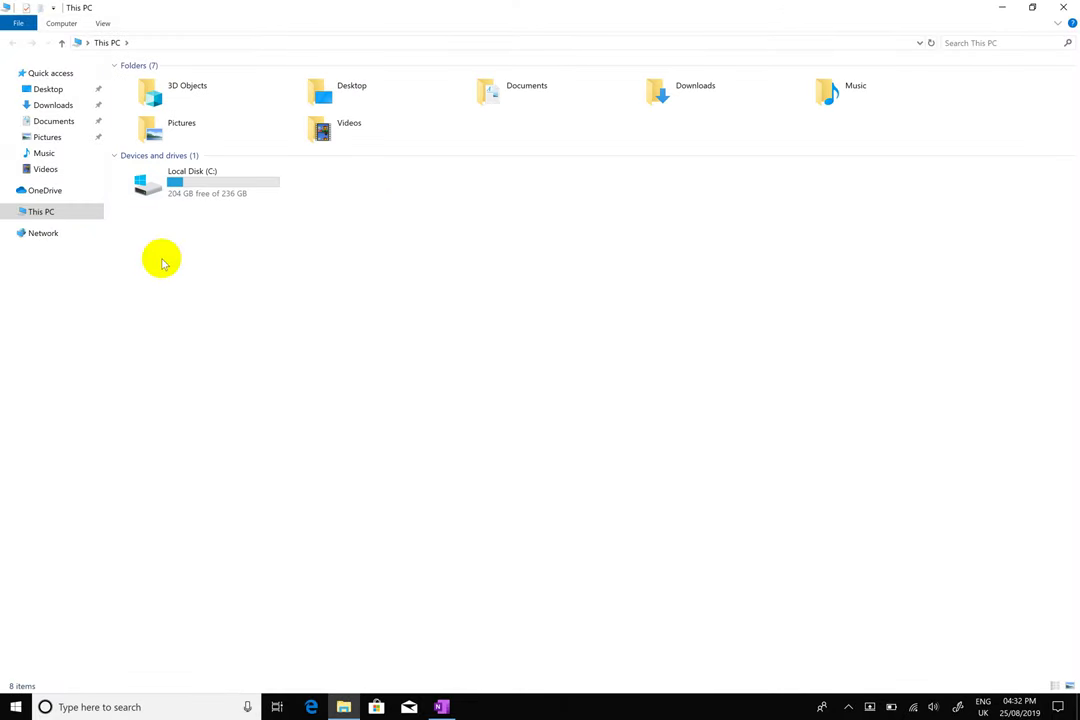
double_click(217, 193)
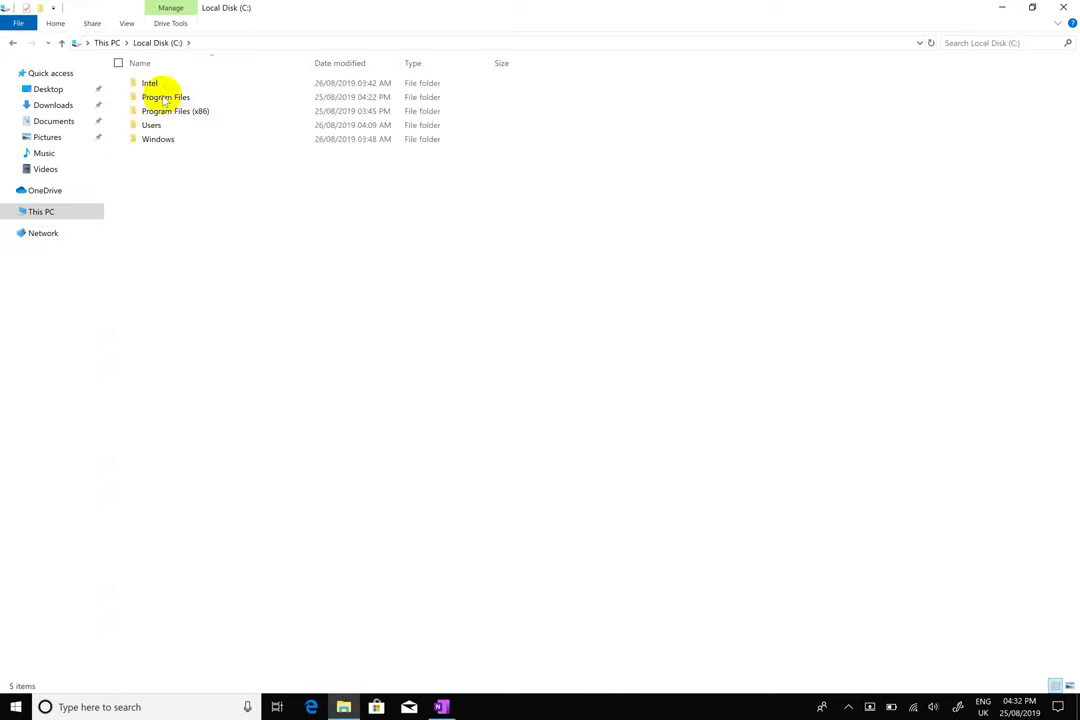
left_click(13, 43)
left_click(357, 100)
double_click(357, 100)
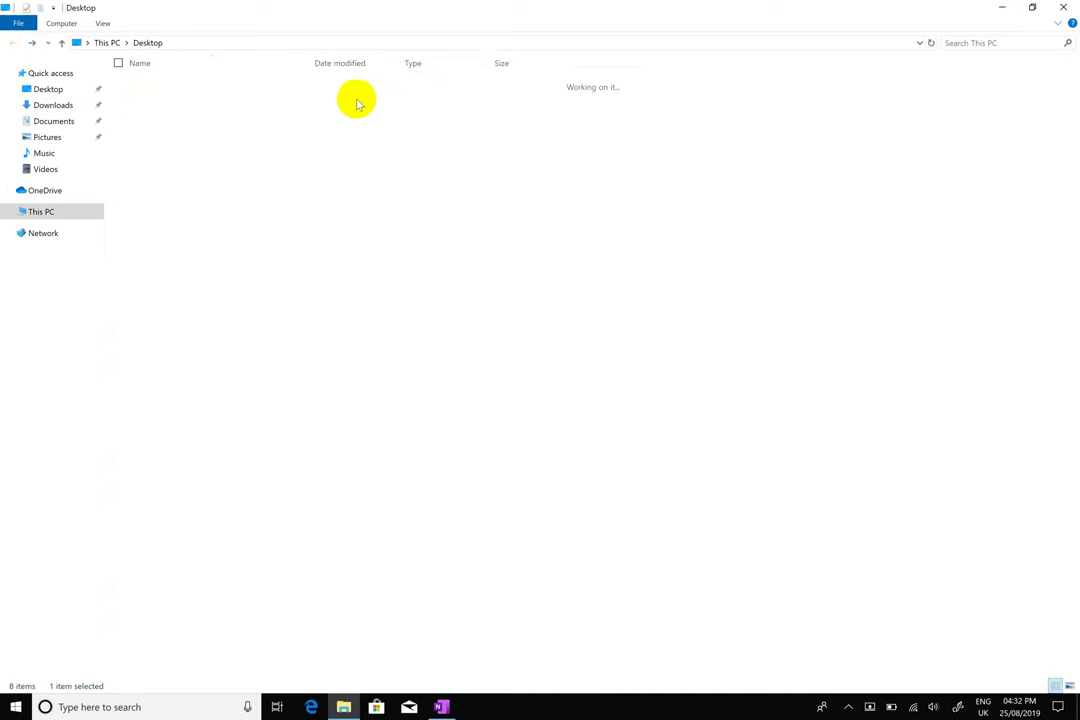
left_click(201, 126)
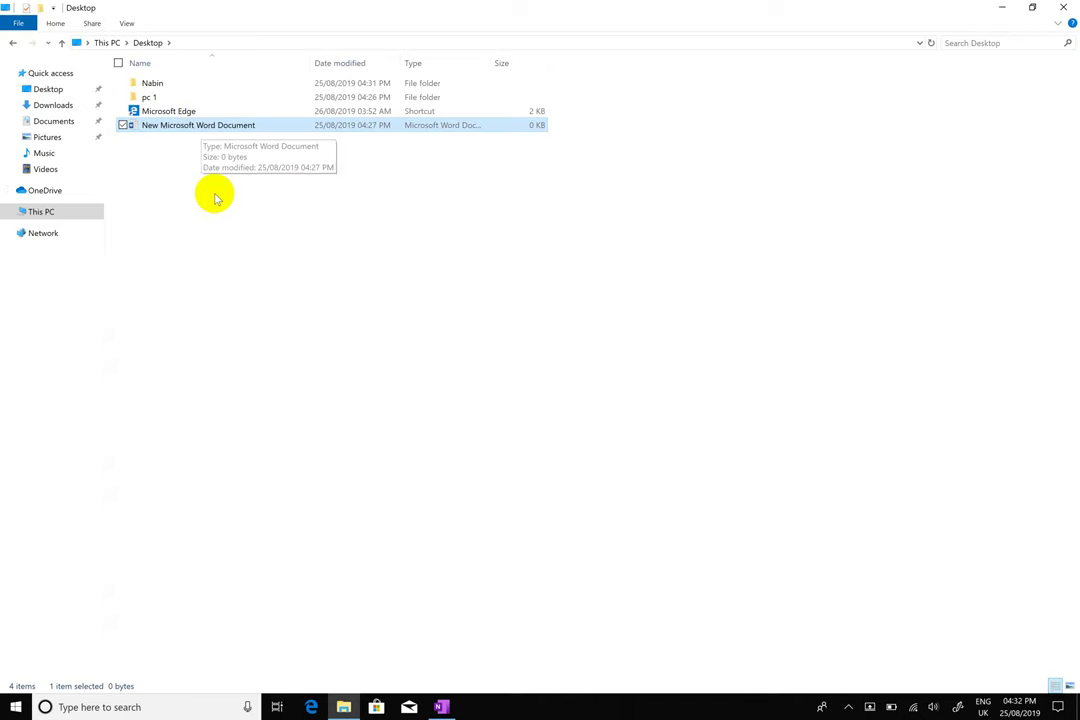
left_click(12, 43)
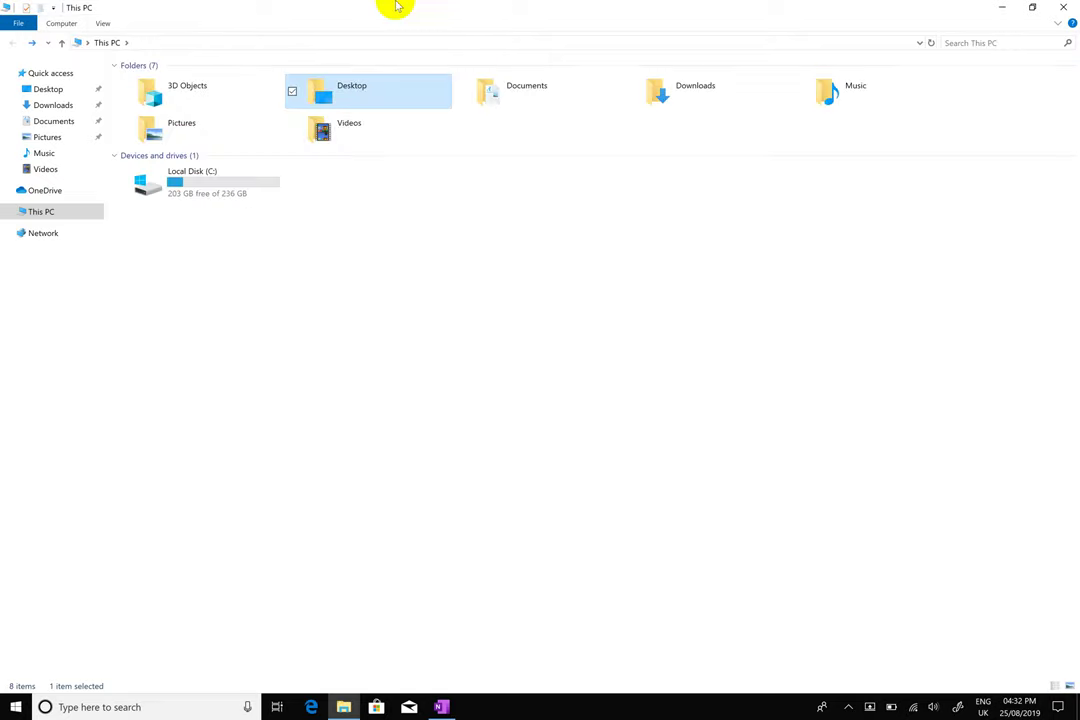
Close the This PC window and delete the New Microsoft Word Document file from the desktop.
left_click(1063, 8)
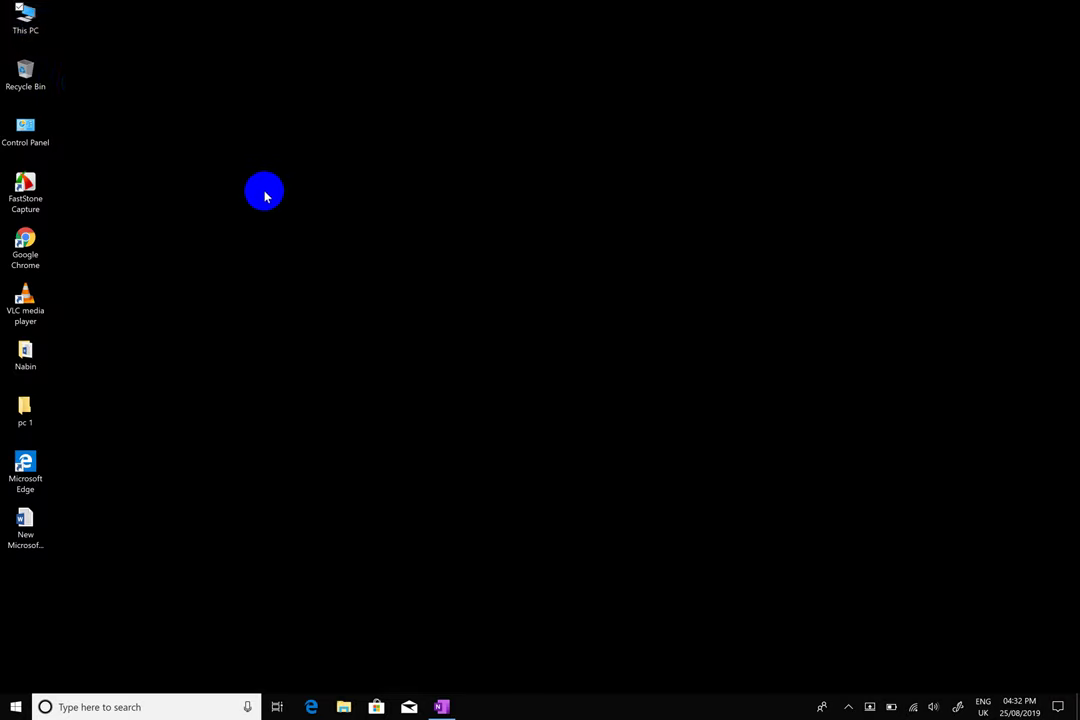
left_click(30, 80)
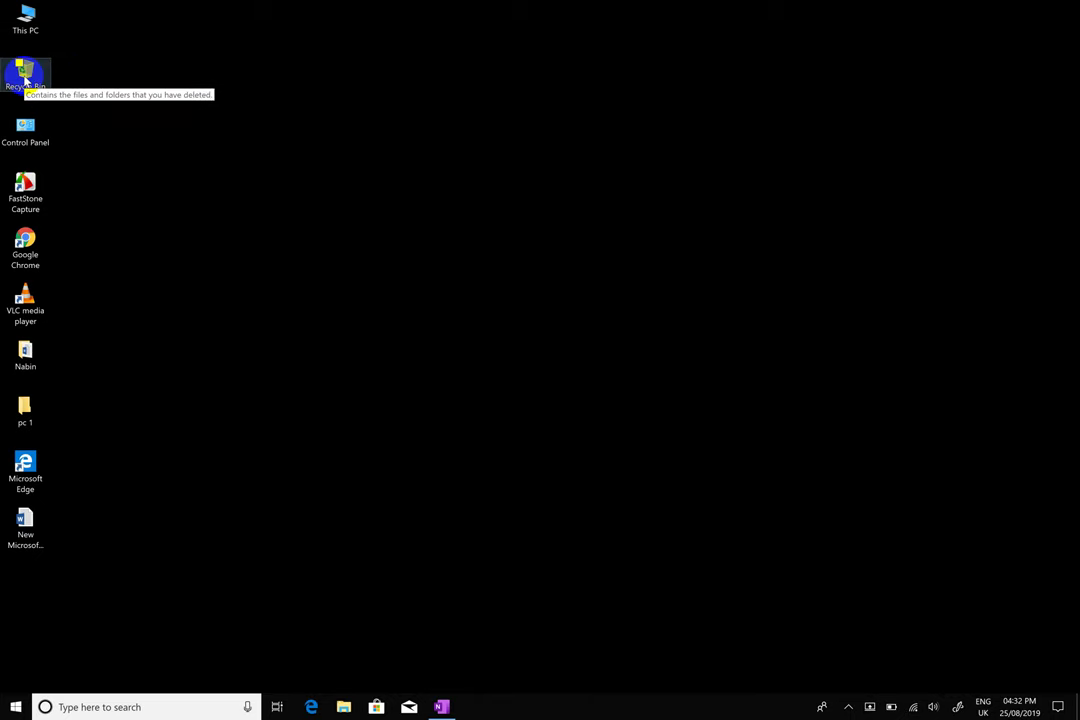
left_click(84, 82)
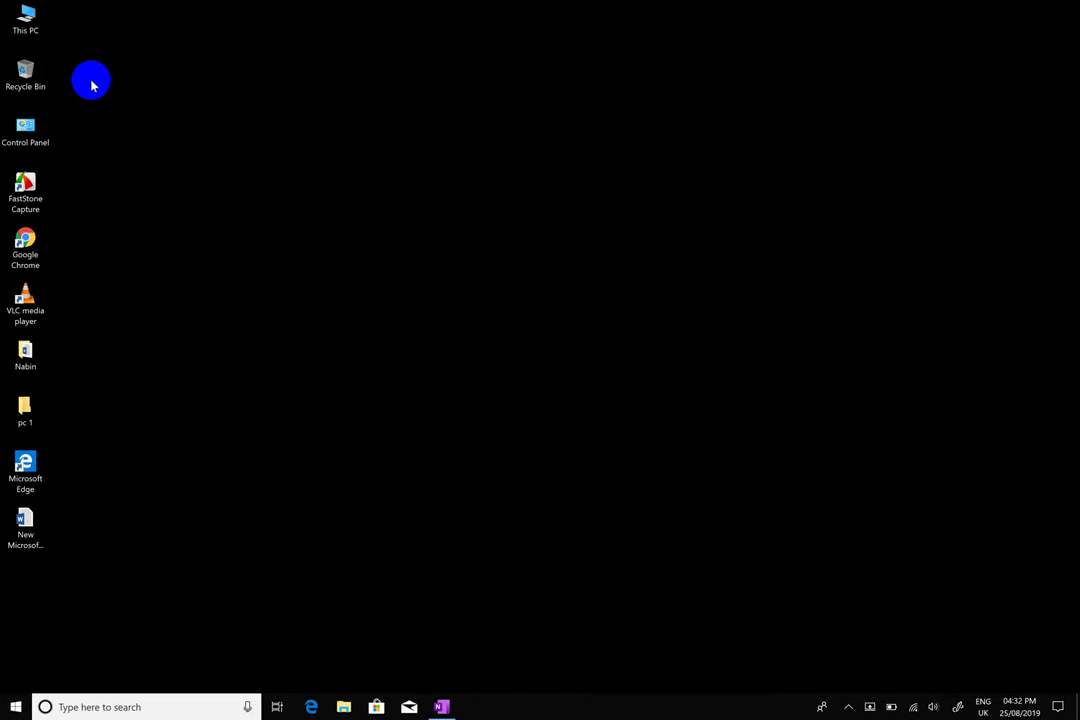
left_click(30, 527)
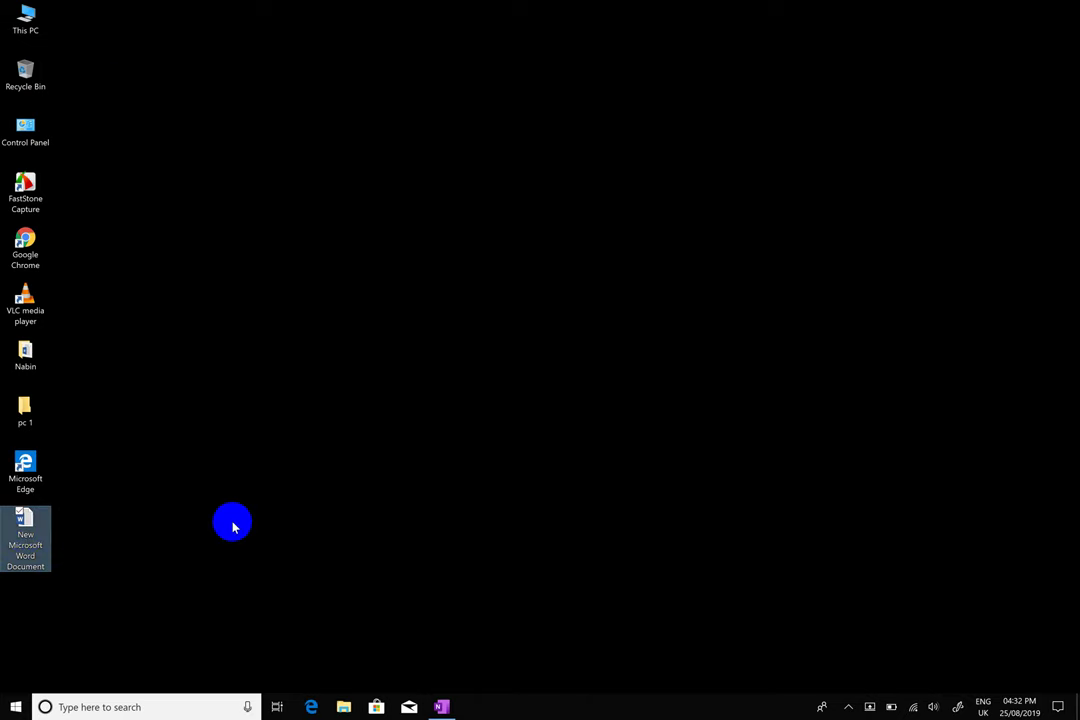
key("Delete")
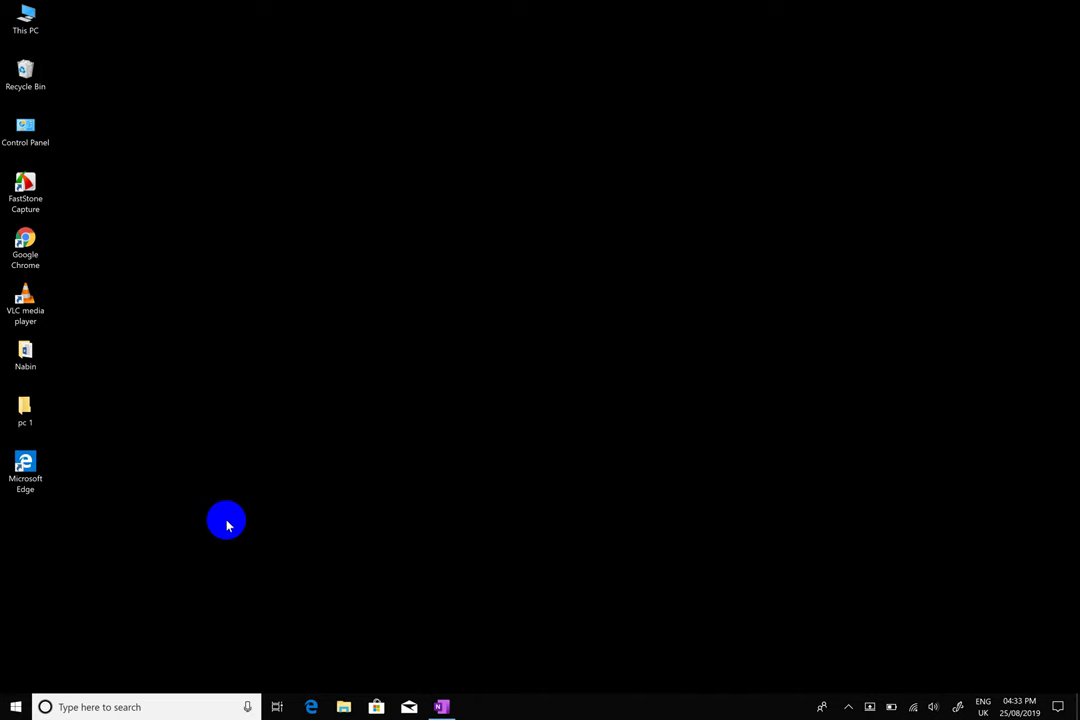
Delete the pc 1 folder from the desktop.
left_click(30, 410)
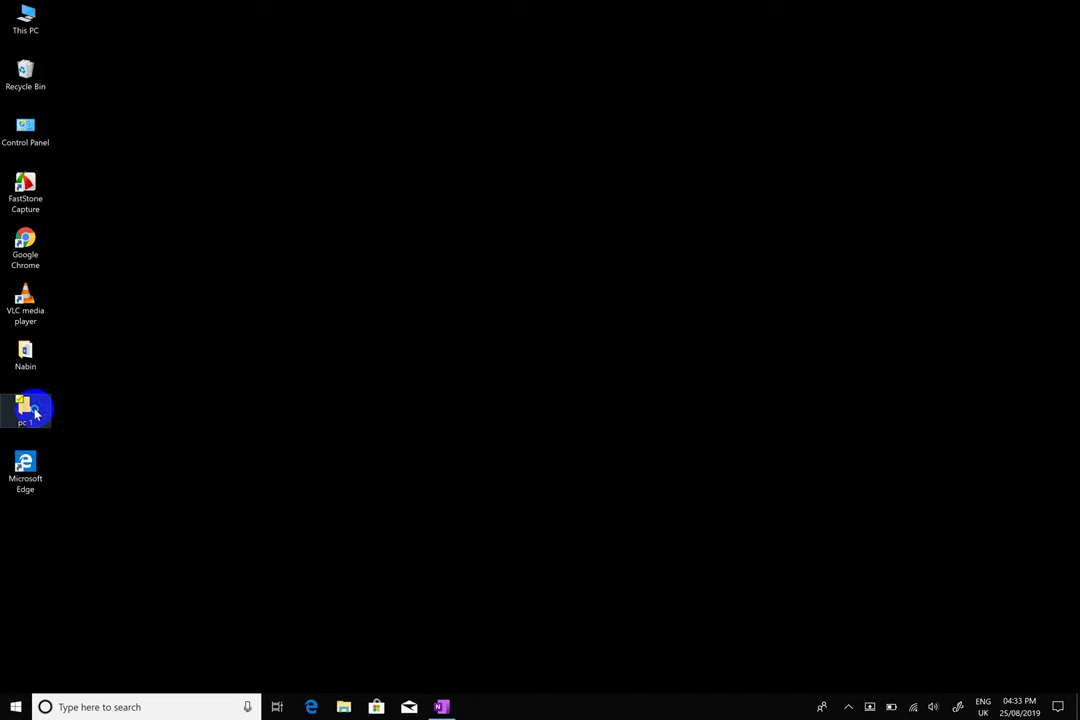
right_click(24, 405)
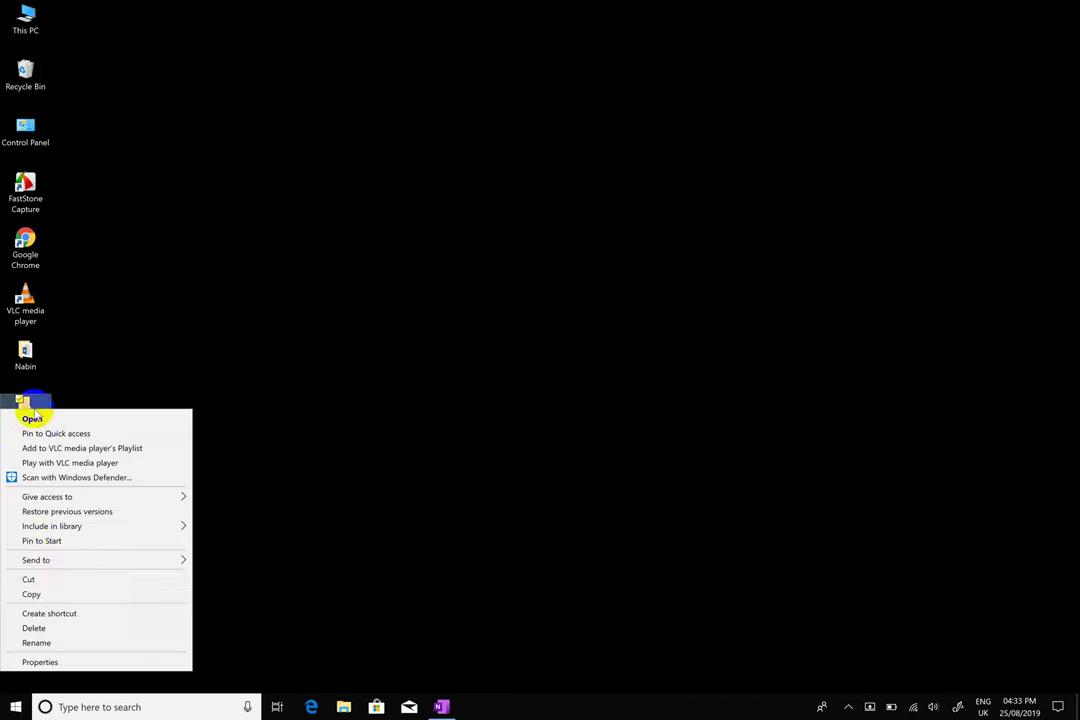
left_click(46, 627)
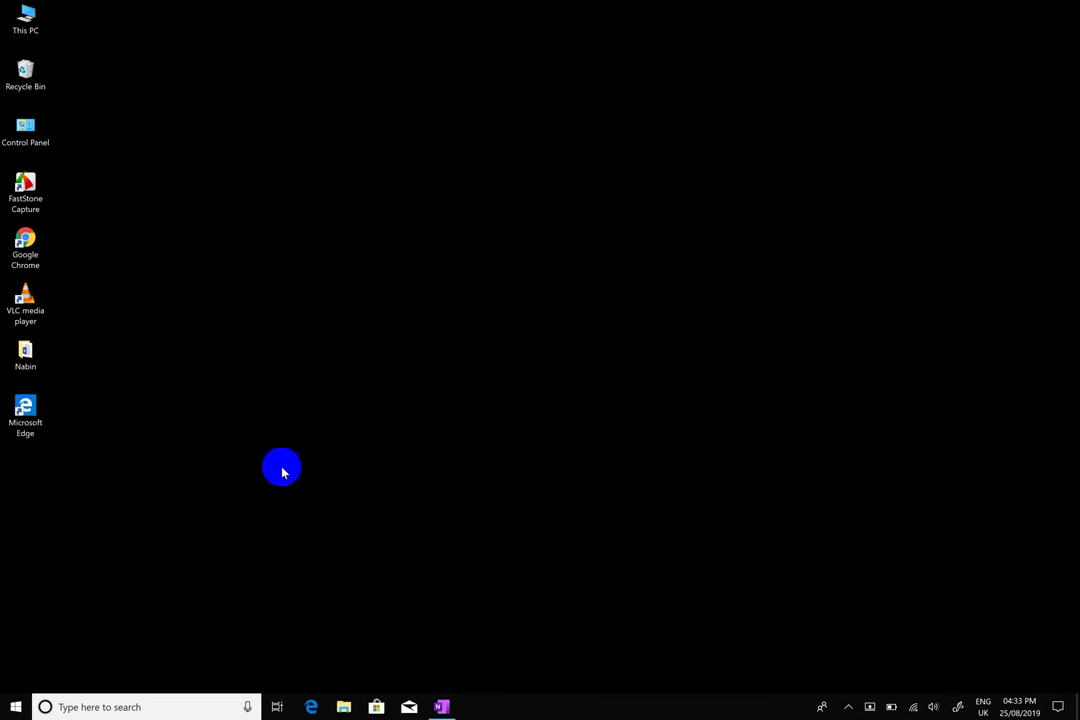
Open the Recycle Bin and reduce its window from full screen so the desktop stays accessible beside it.
left_click(31, 70)
double_click(31, 70)
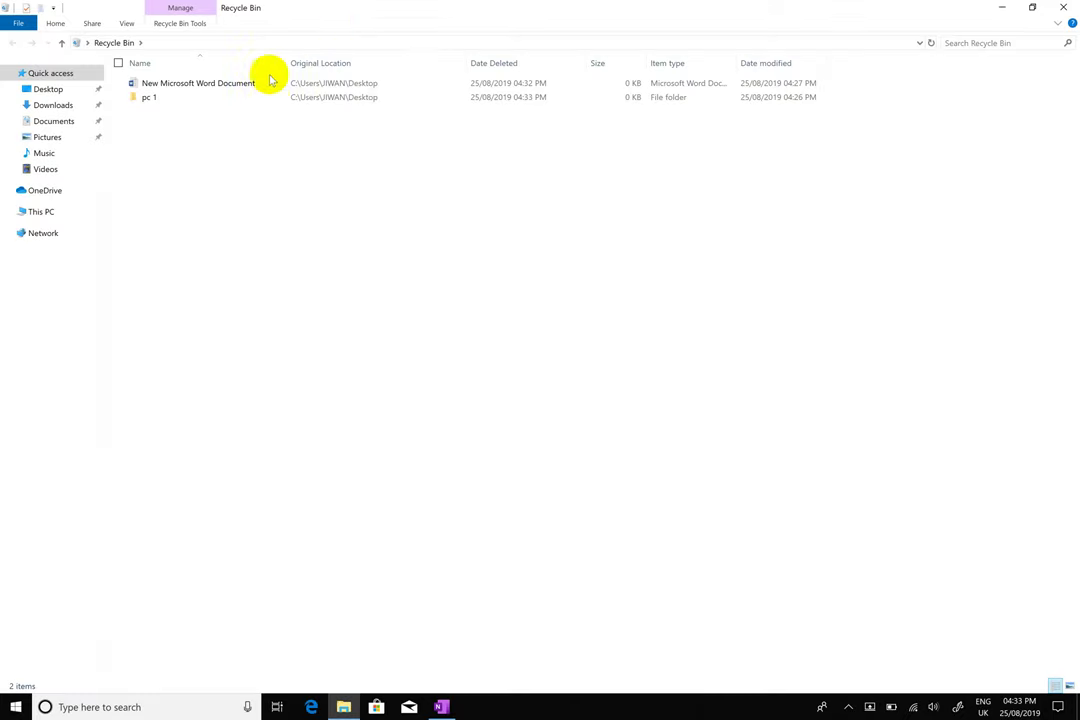
double_click(446, 12)
left_click_drag(446, 19, 543, 66)
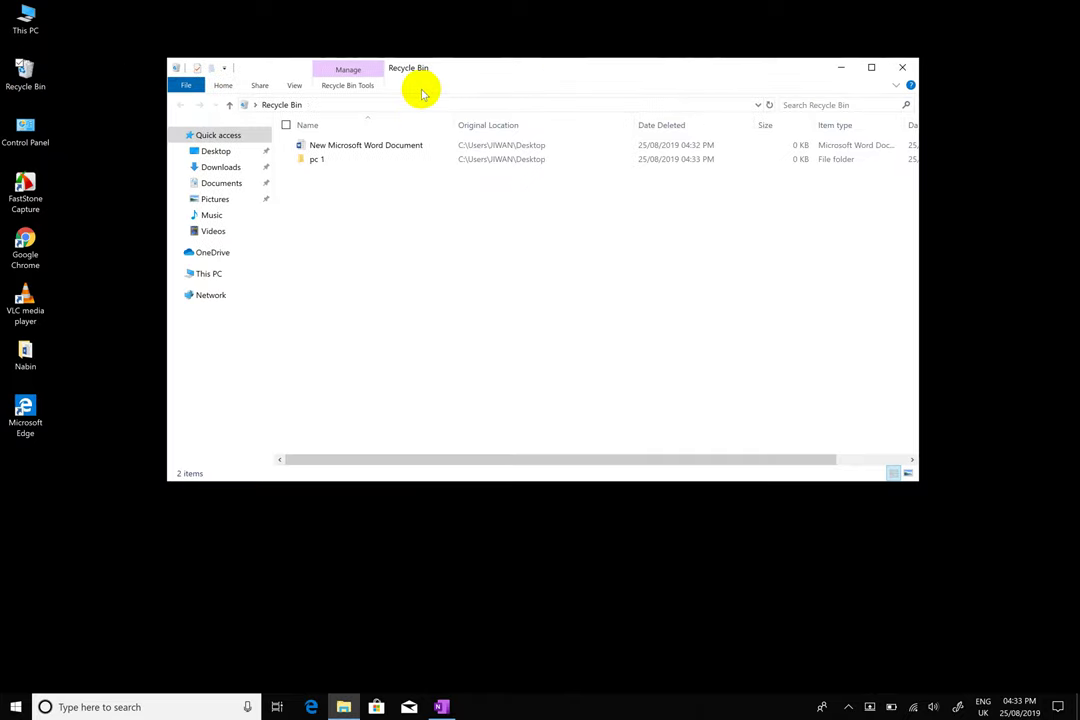
Try to cut New Microsoft Word Document from the Recycle Bin and paste it back onto the desktop.
left_click_drag(352, 200, 487, 159)
left_click(350, 146)
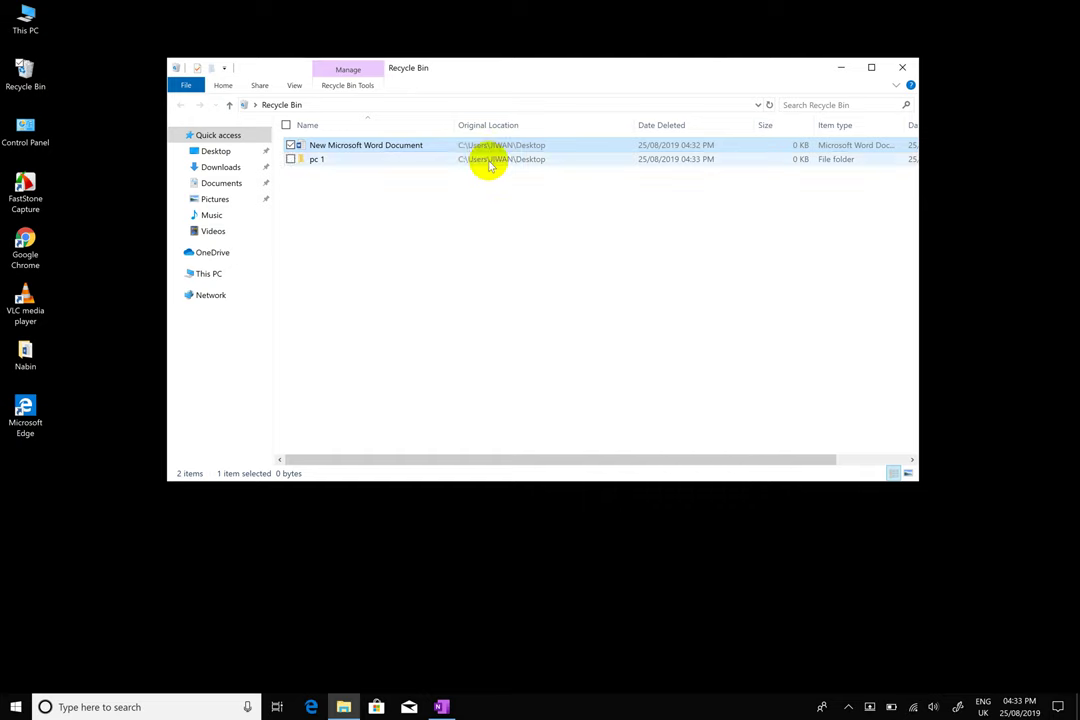
right_click(481, 148)
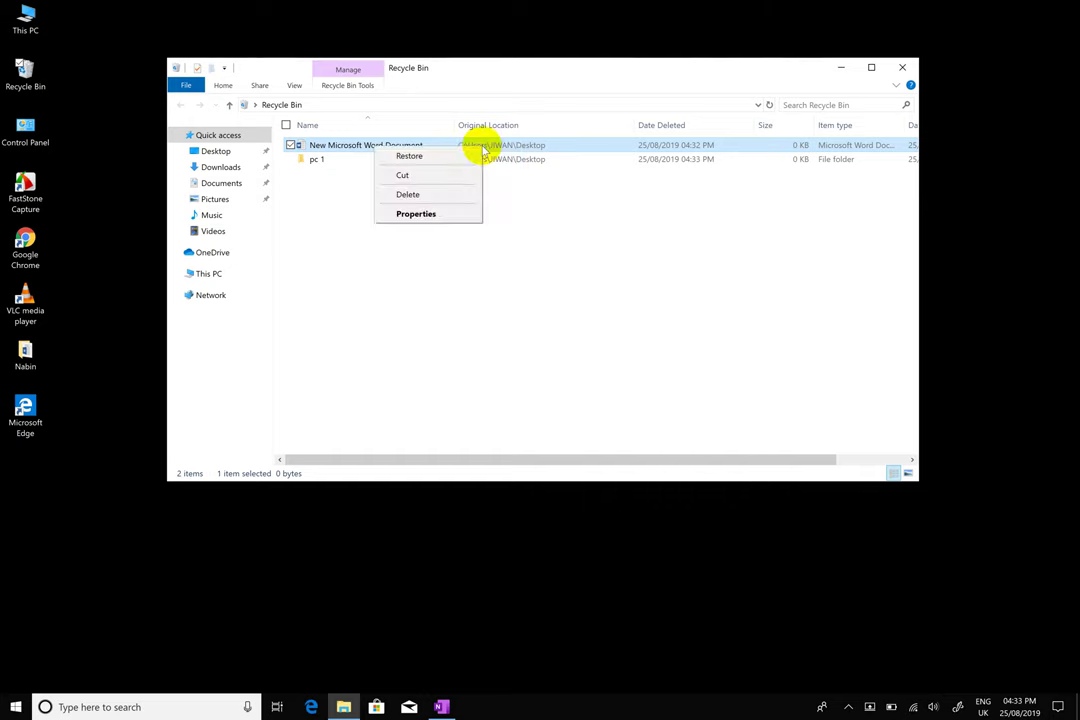
left_click(429, 174)
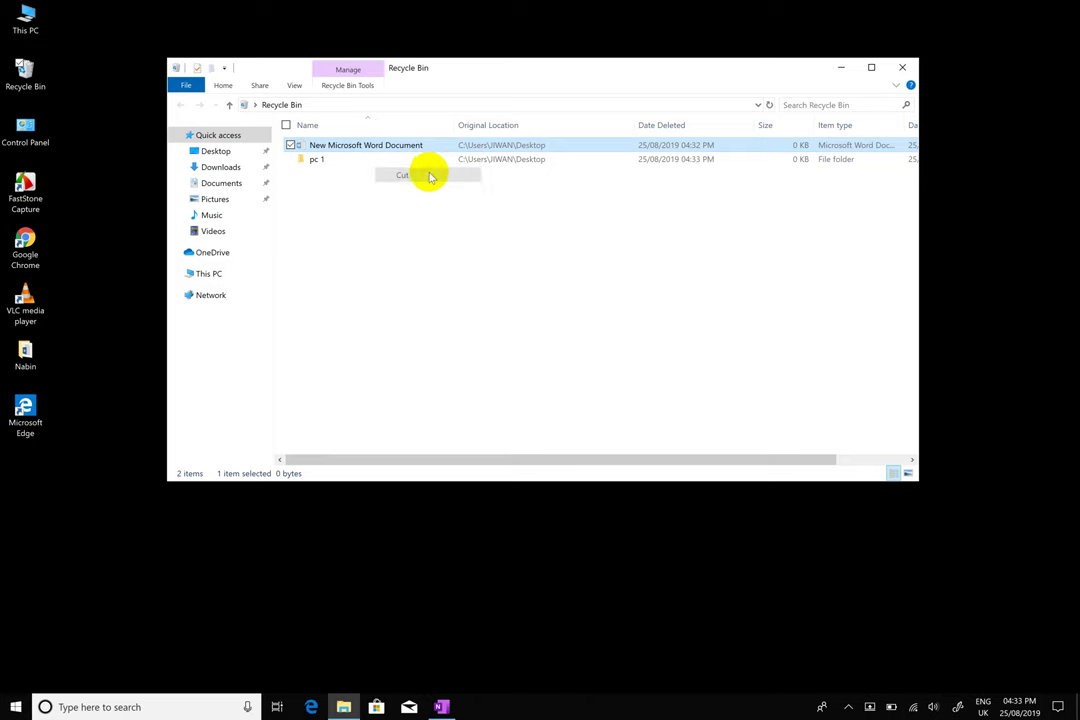
right_click(66, 516)
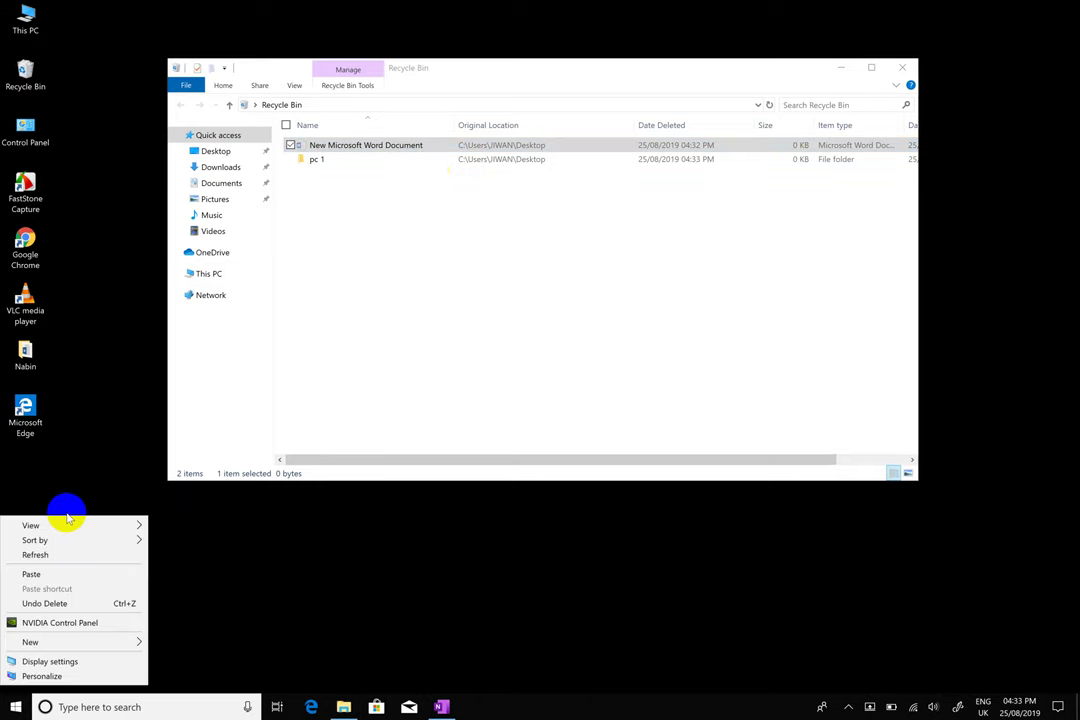
left_click(40, 575)
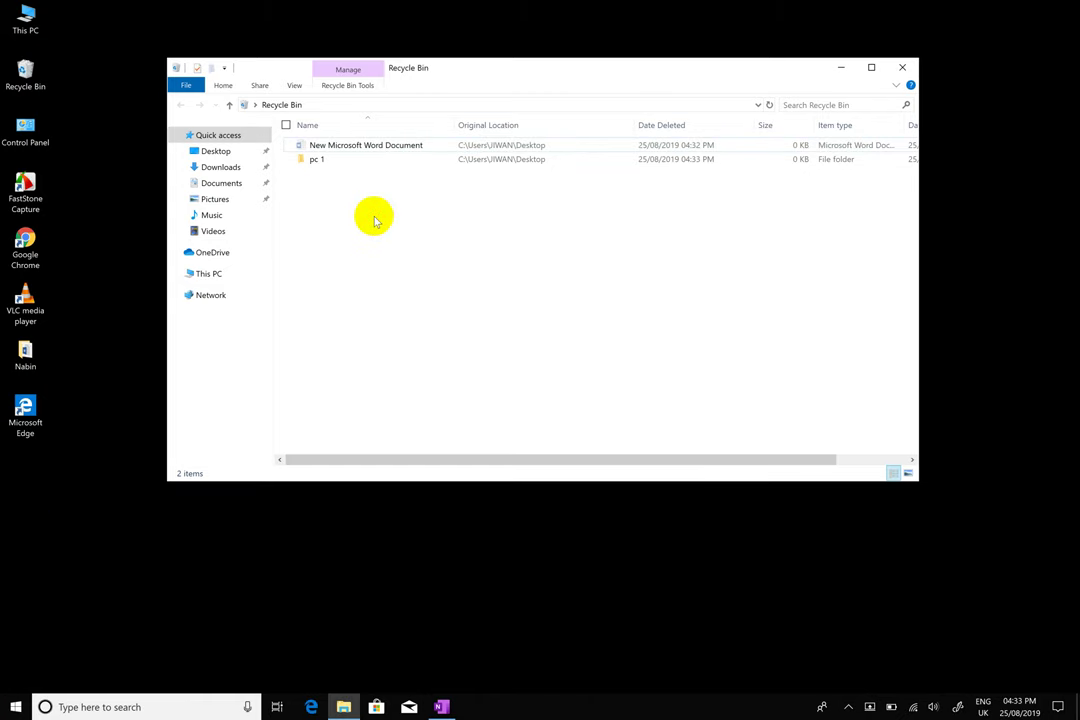
View the properties of the deleted New Microsoft Word Document in the Recycle Bin and close them.
left_click(405, 150)
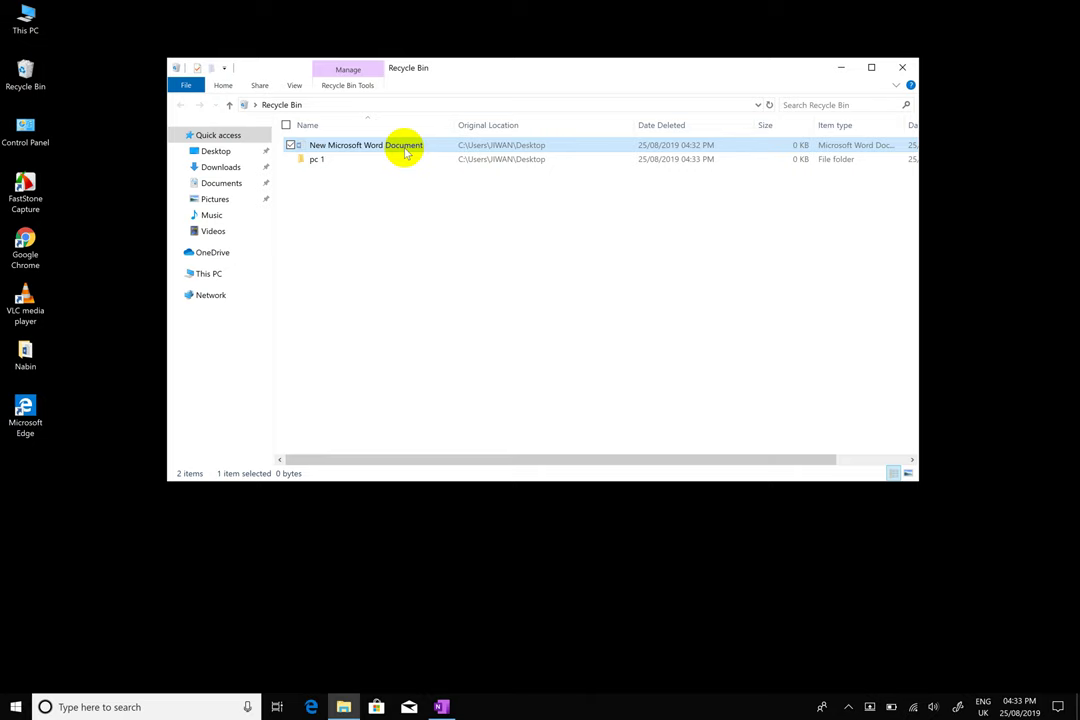
right_click(407, 150)
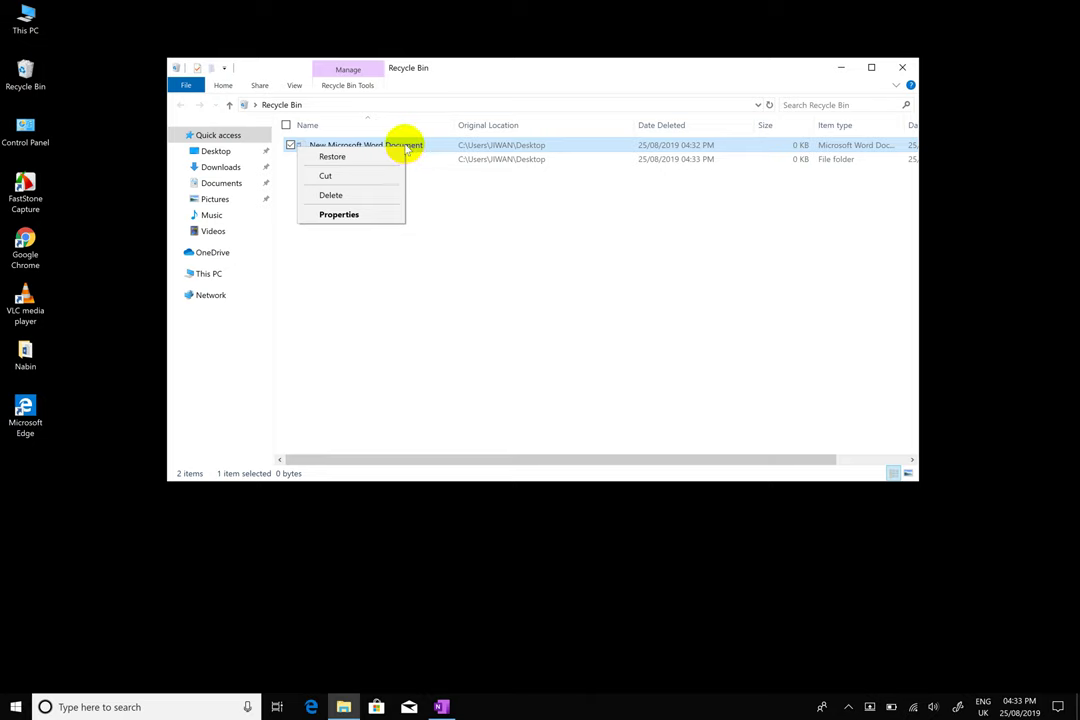
left_click(340, 215)
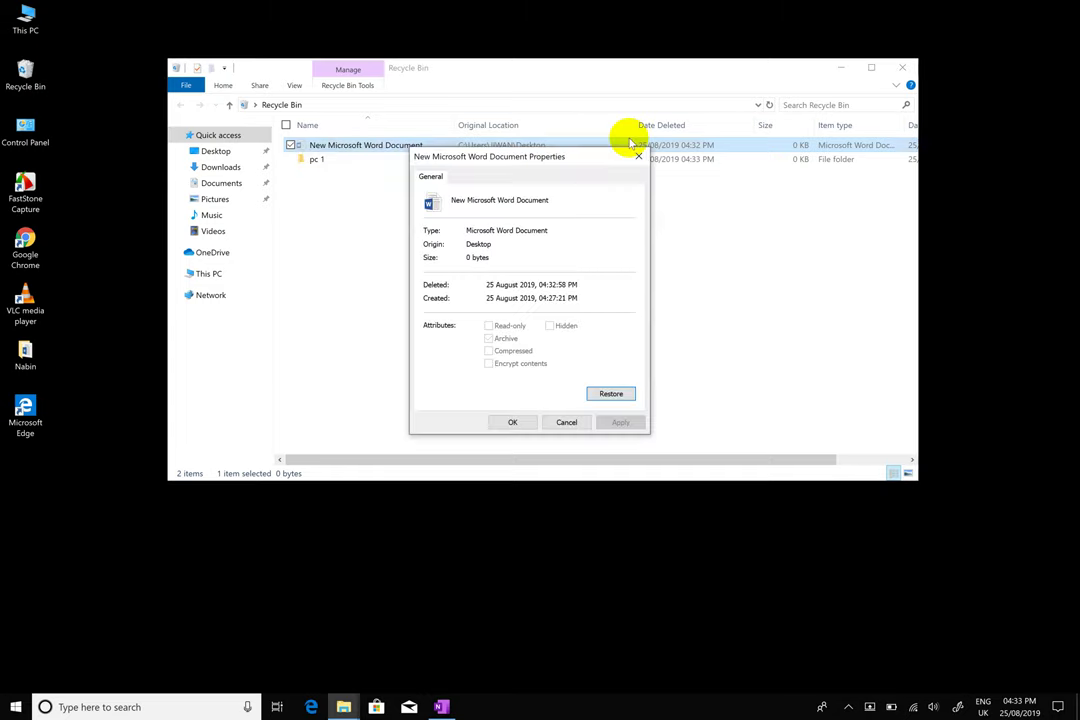
left_click(637, 157)
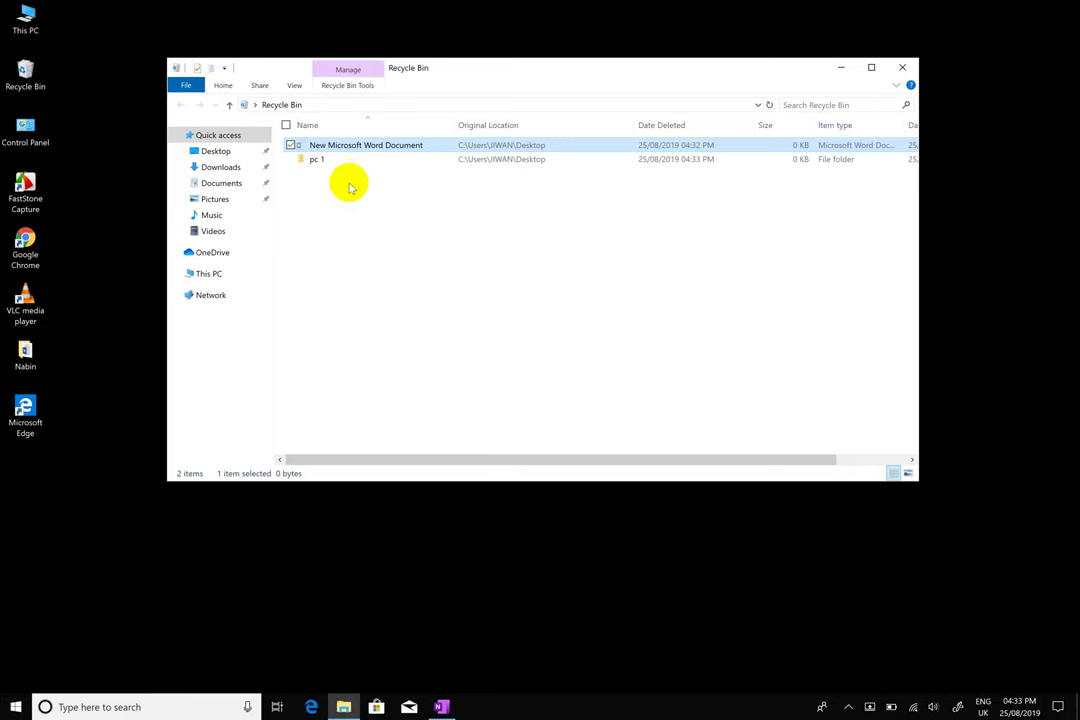
Close the Recycle Bin window and empty the Recycle Bin, permanently deleting the Word document and the pc 1 folder.
left_click_drag(376, 197, 357, 145)
right_click(372, 151)
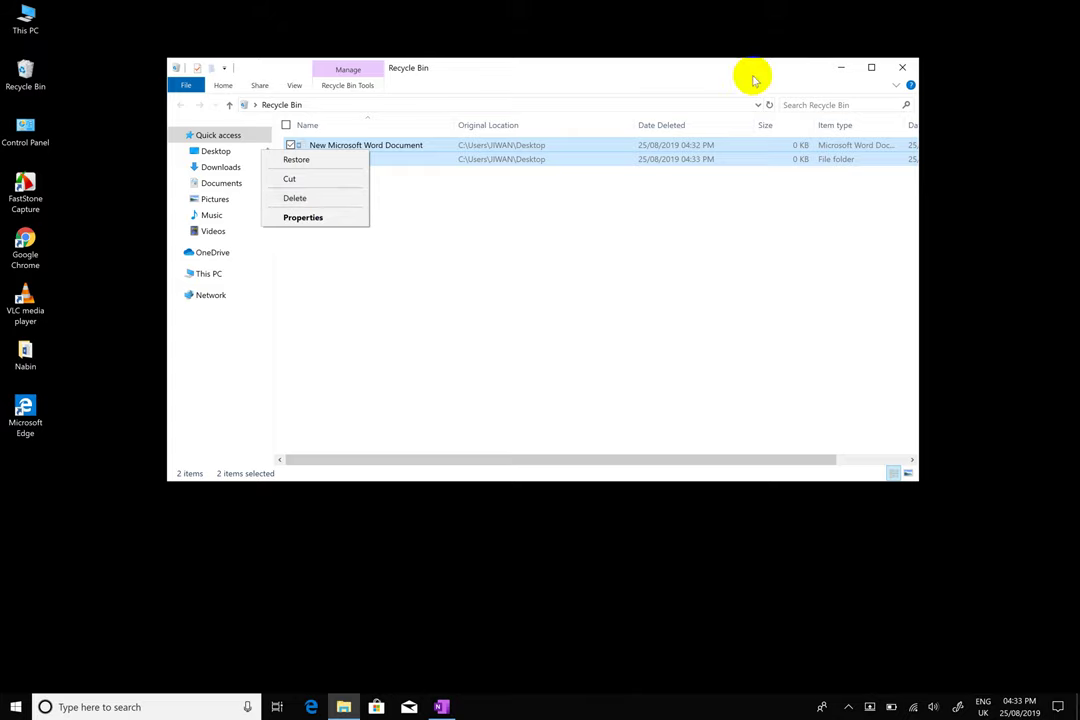
left_click(900, 66)
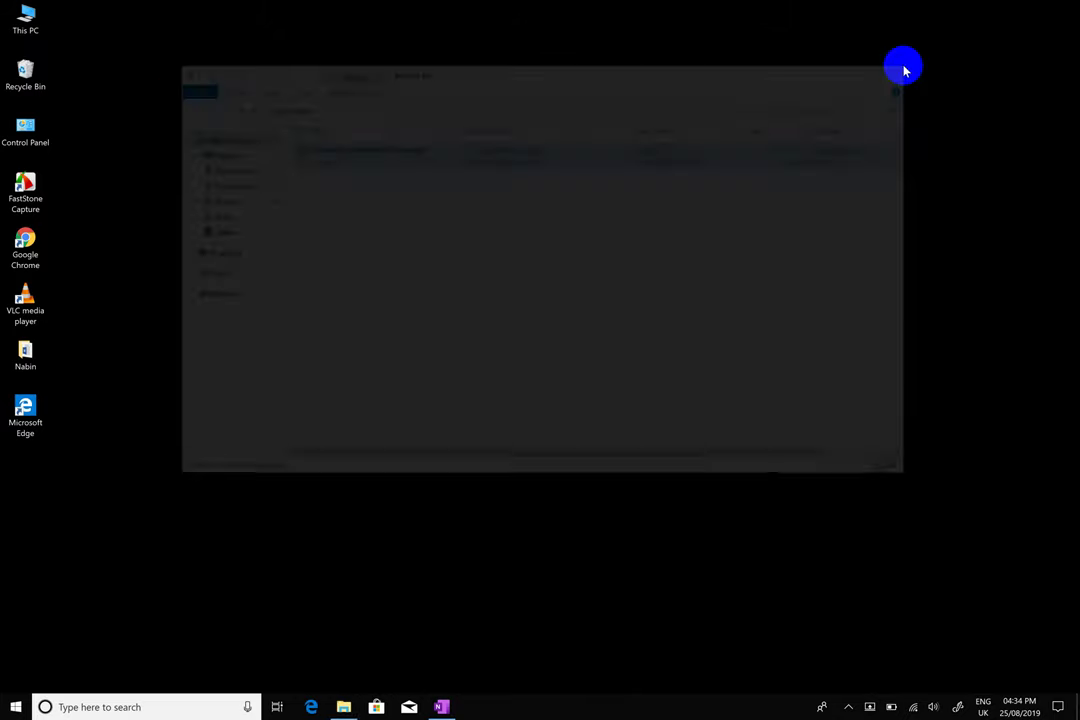
right_click(30, 84)
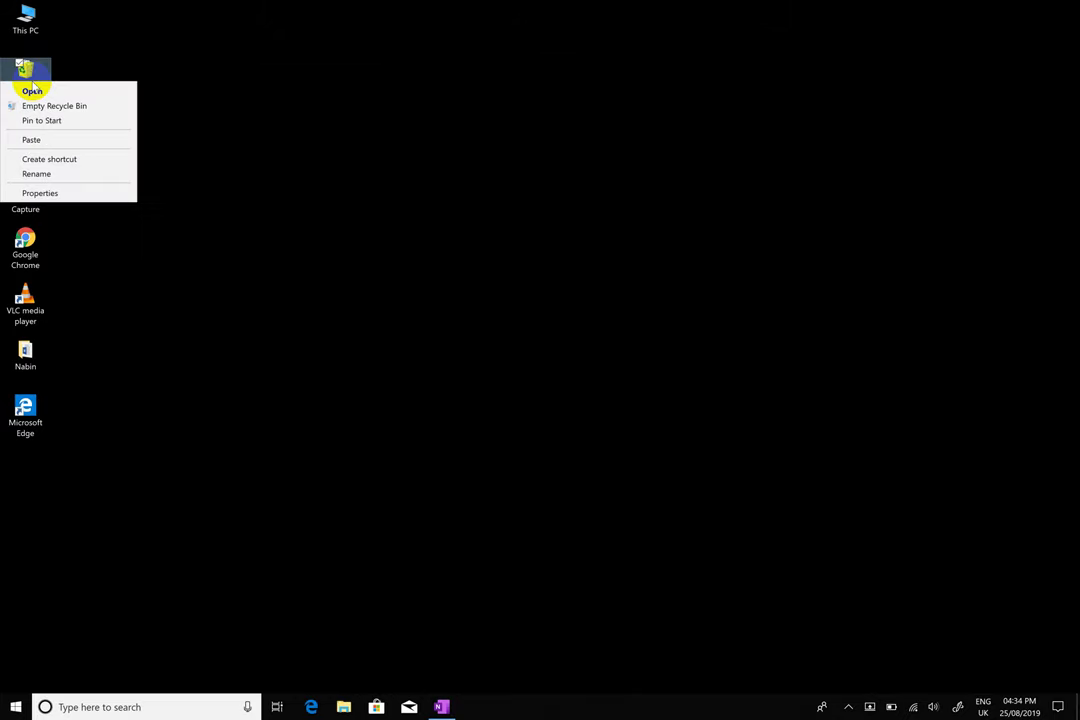
left_click(52, 104)
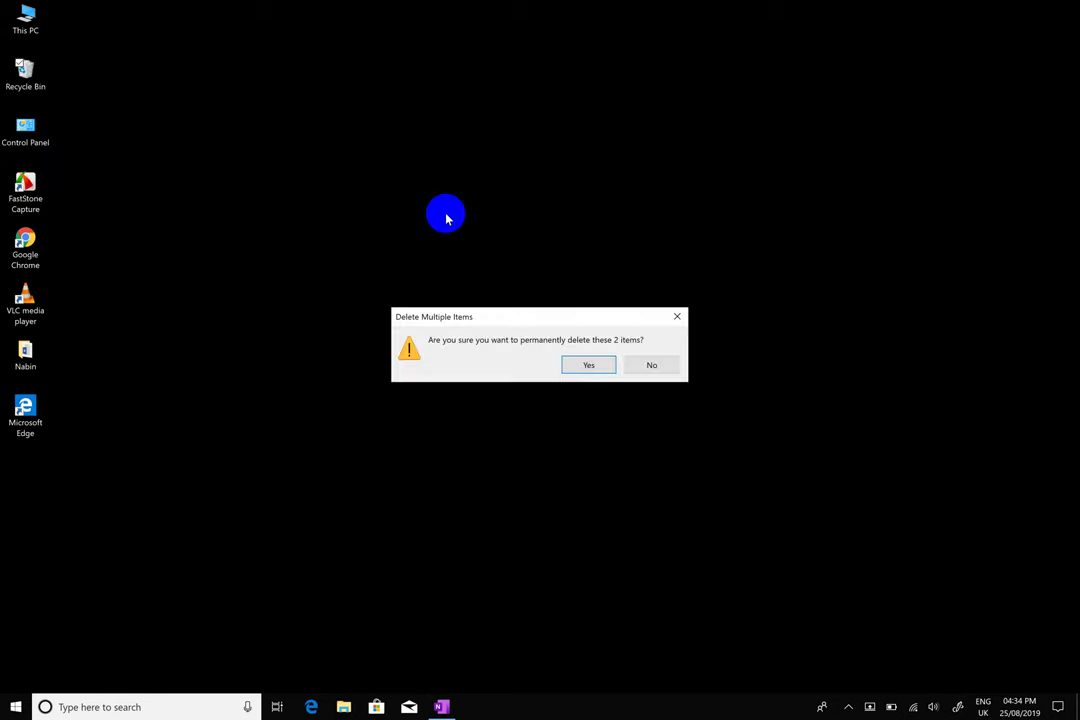
left_click(570, 365)
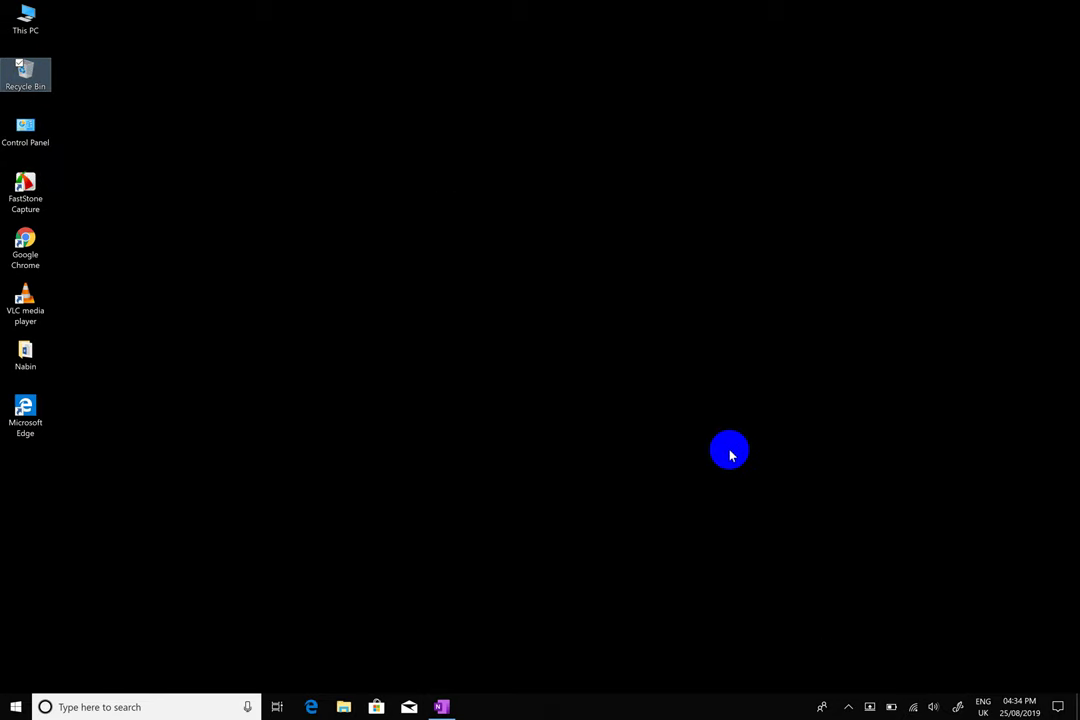
Reopen the Recycle Bin to check its contents.
left_click(848, 706)
left_click(523, 505)
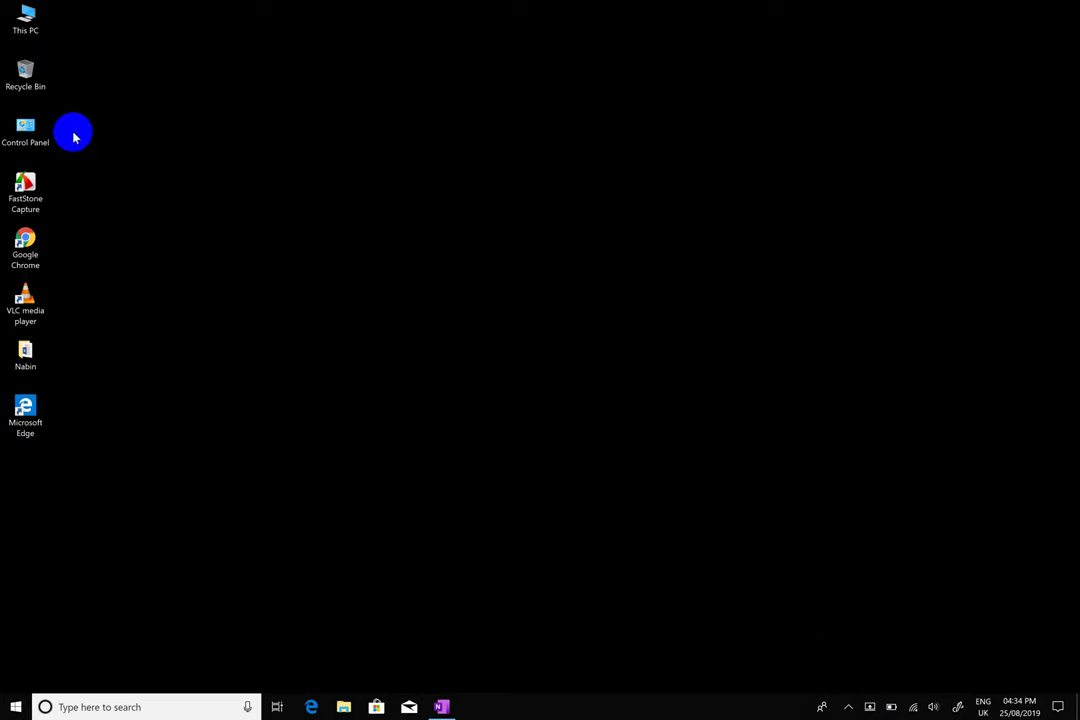
double_click(40, 82)
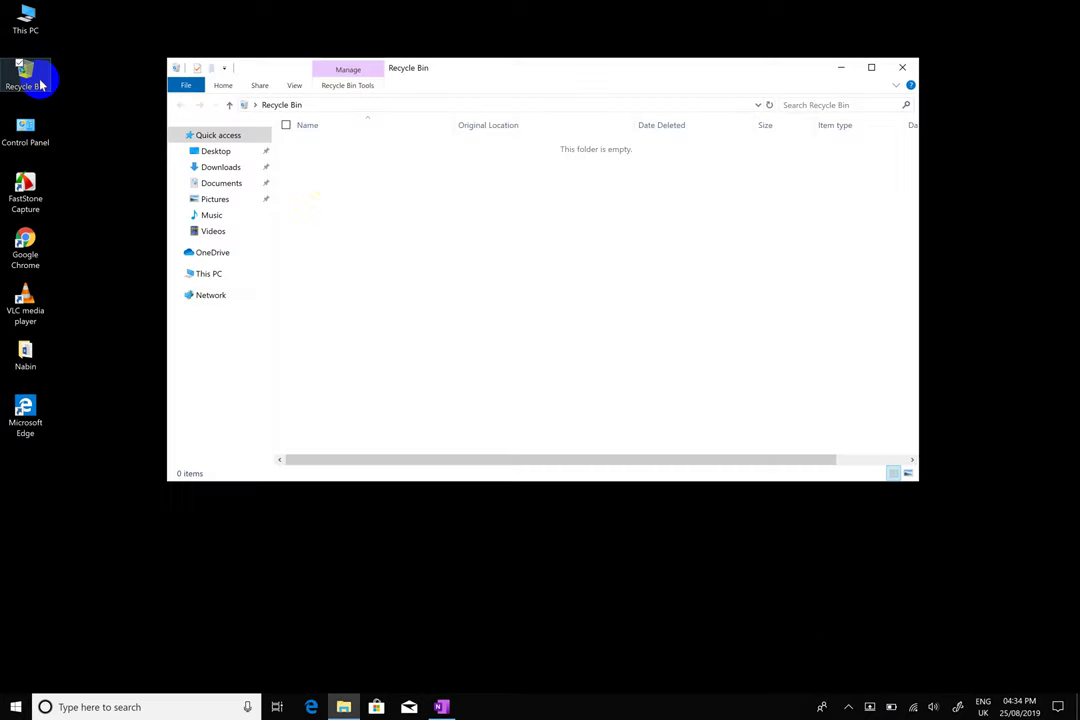
left_click(114, 84)
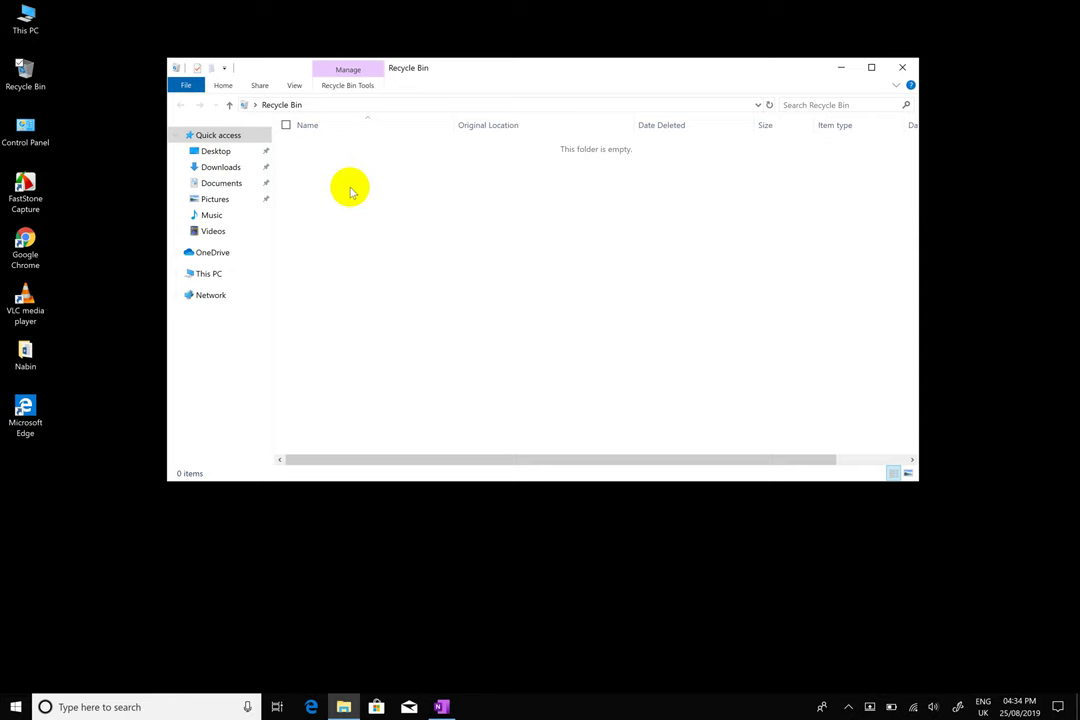
left_click(332, 77)
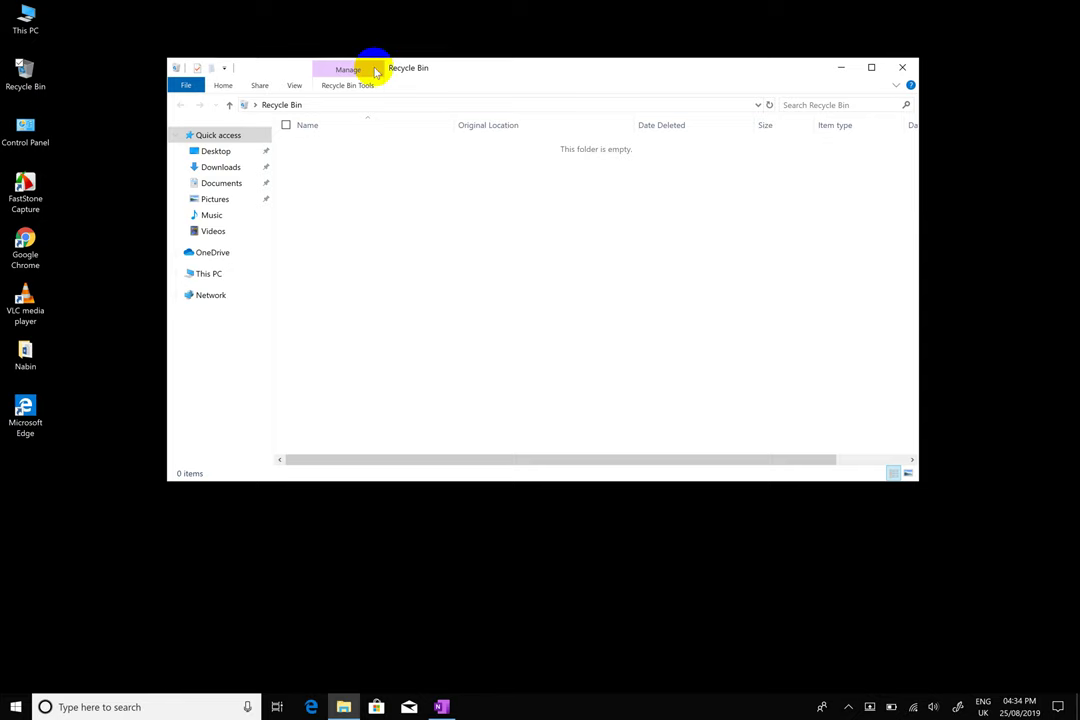
left_click(490, 72)
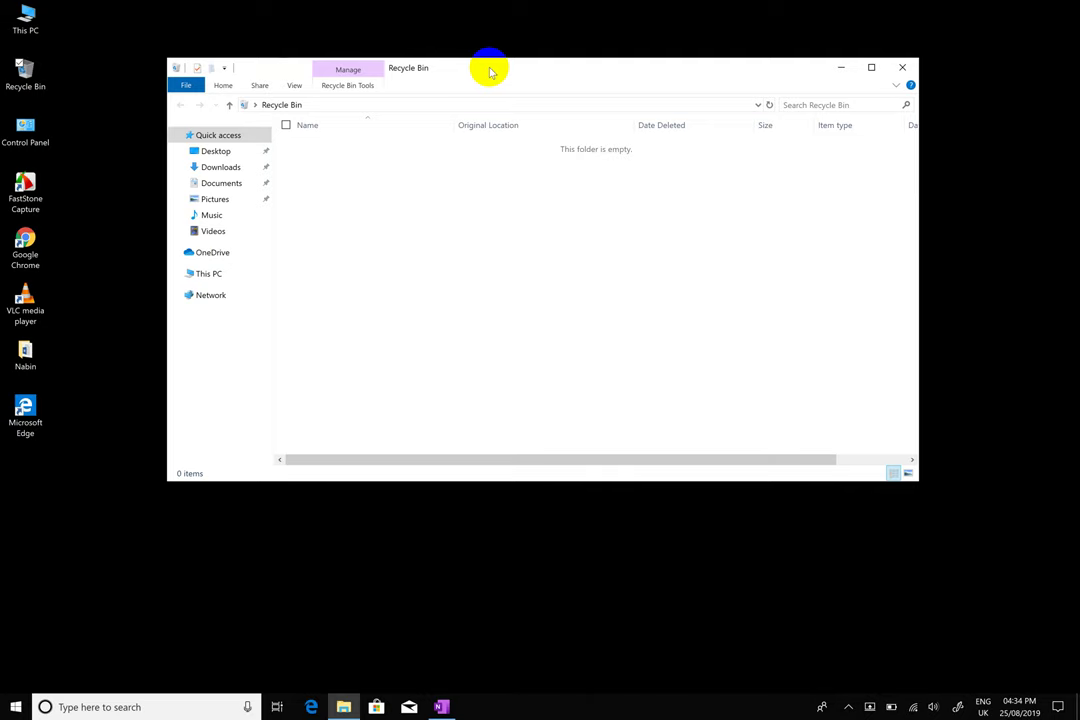
Open This PC, look into the Pictures folder and return to the This PC overview.
left_click(40, 24)
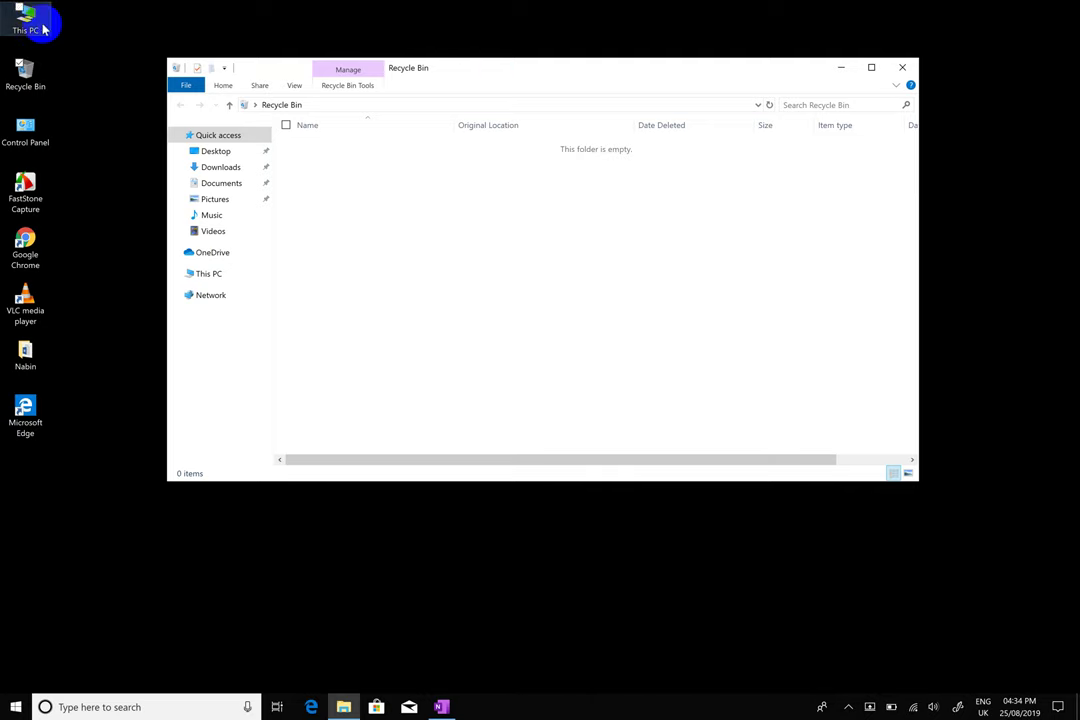
double_click(36, 22)
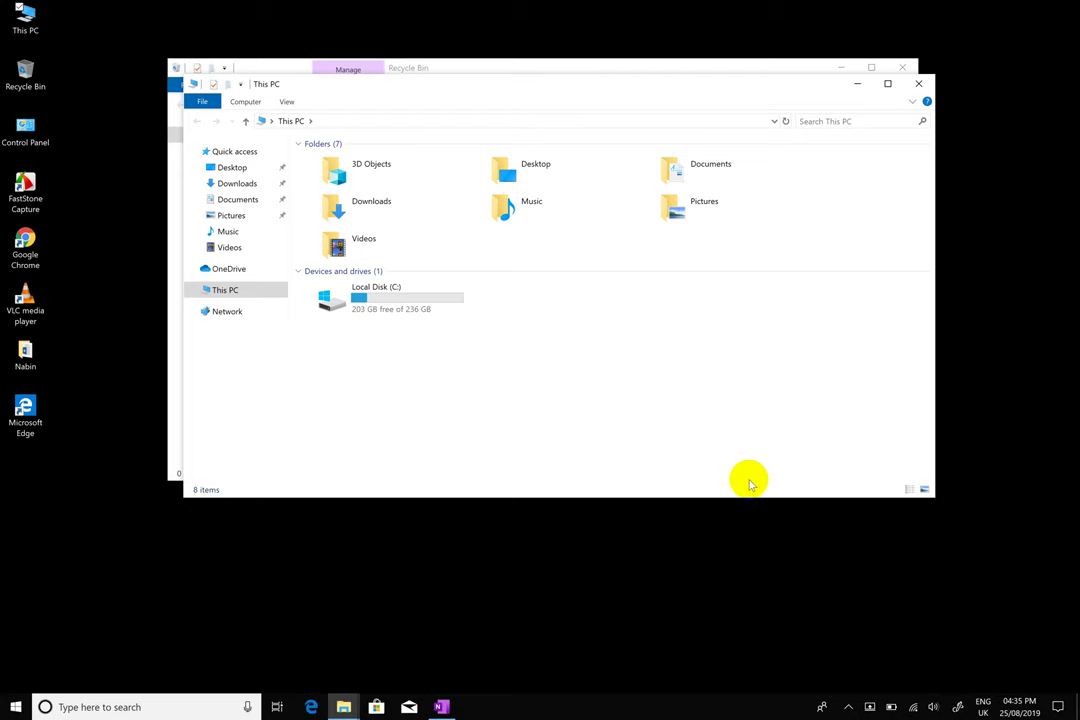
left_click(887, 459)
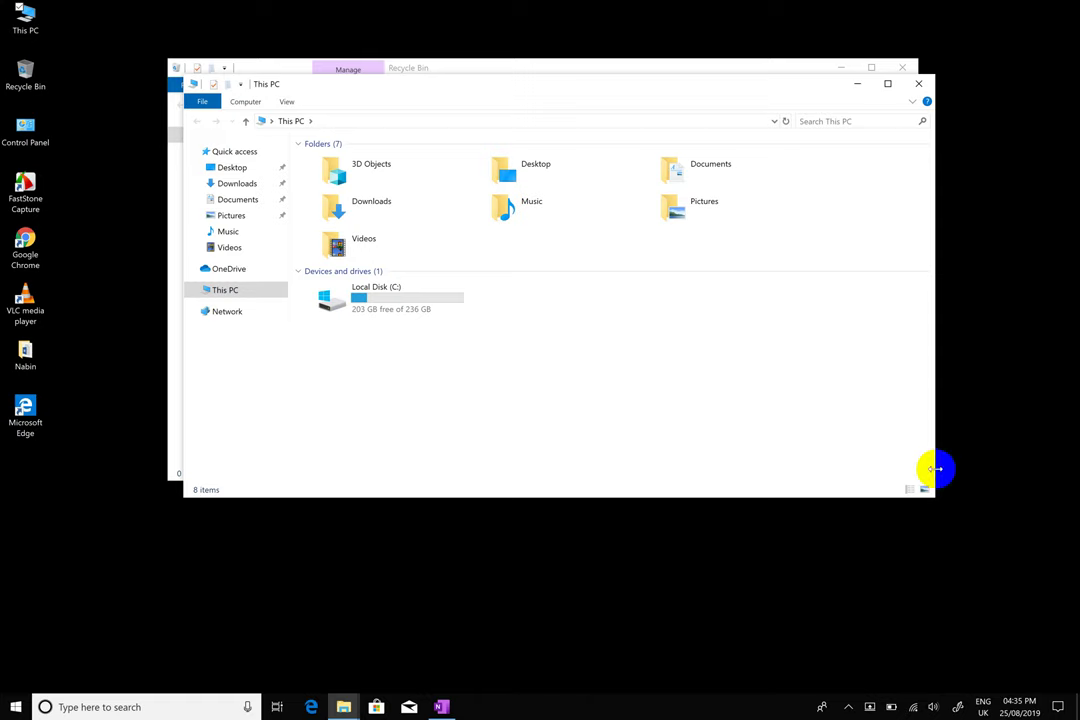
left_click(884, 492)
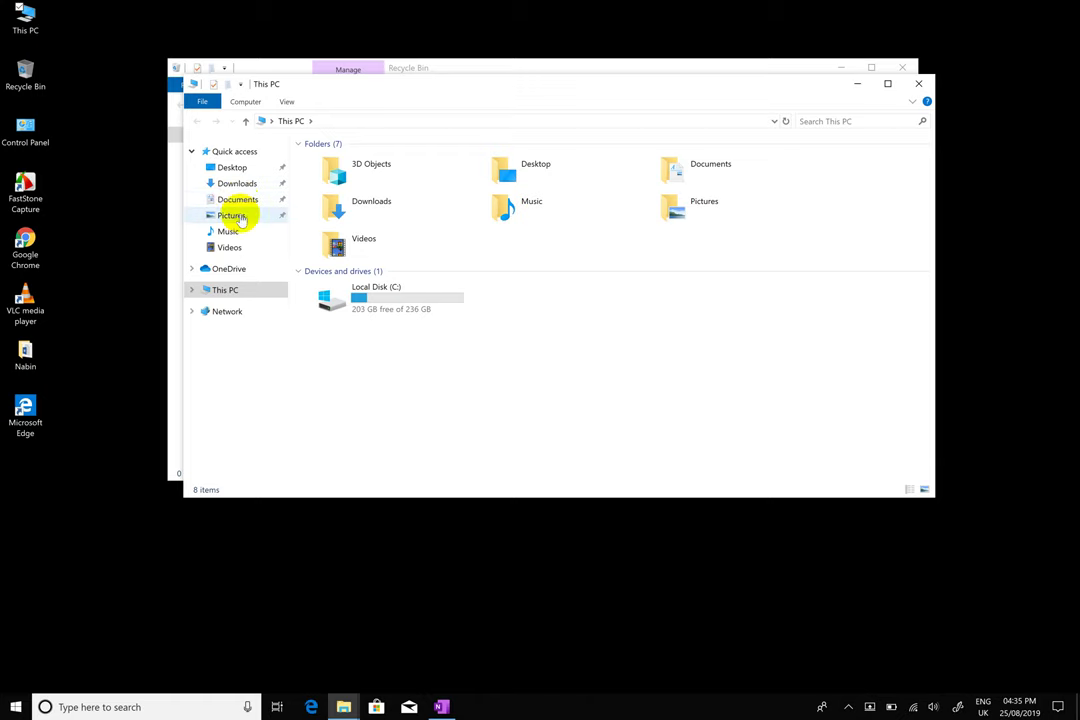
left_click(238, 217)
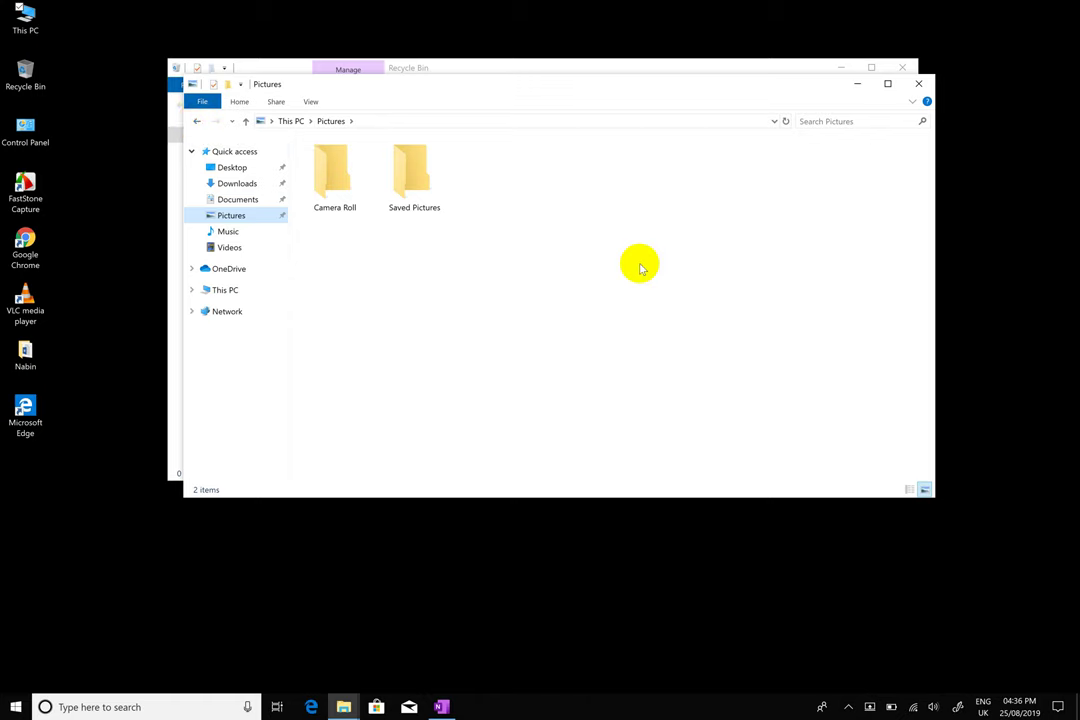
key("alt+Left")
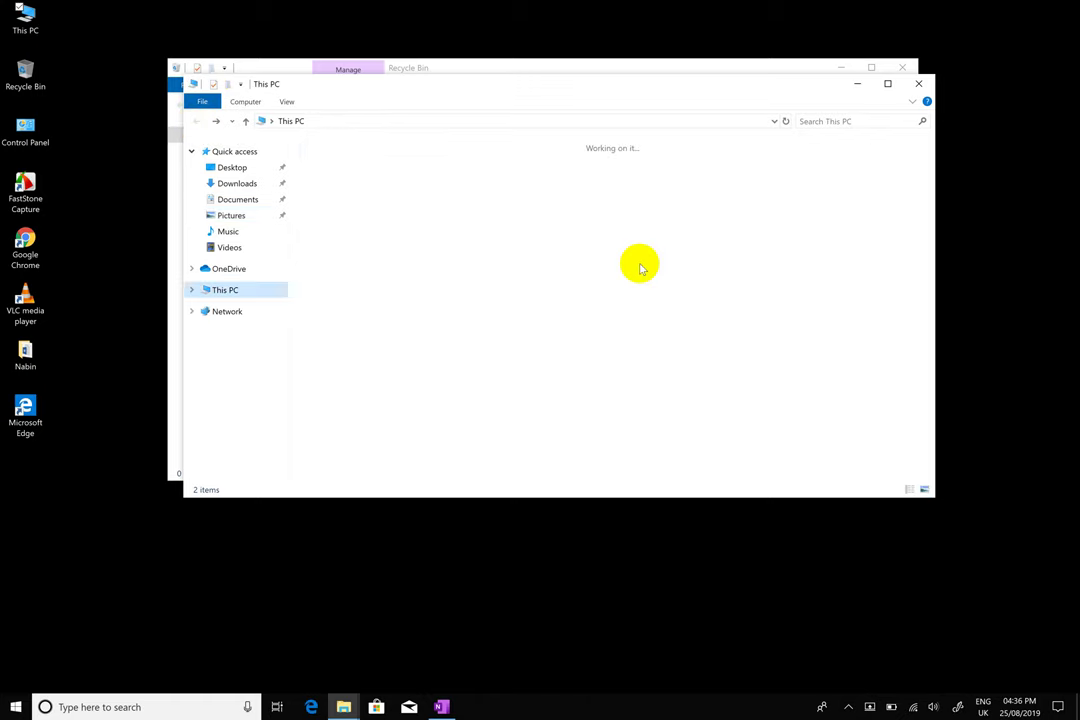